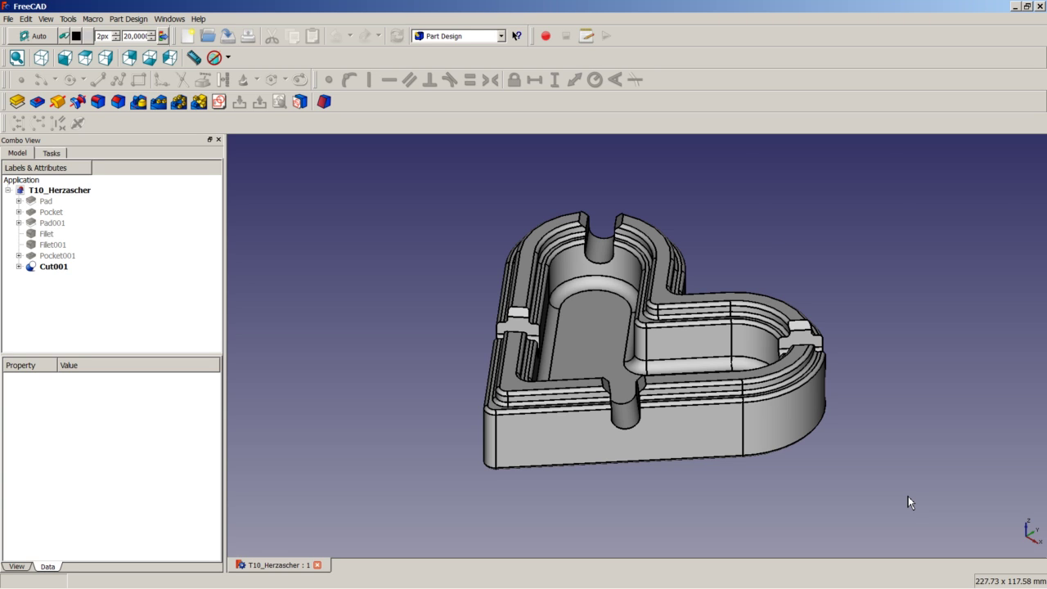
- Check the installed FreeCAD version information, then dismiss it
left_click(197, 19)
left_click(255, 131)
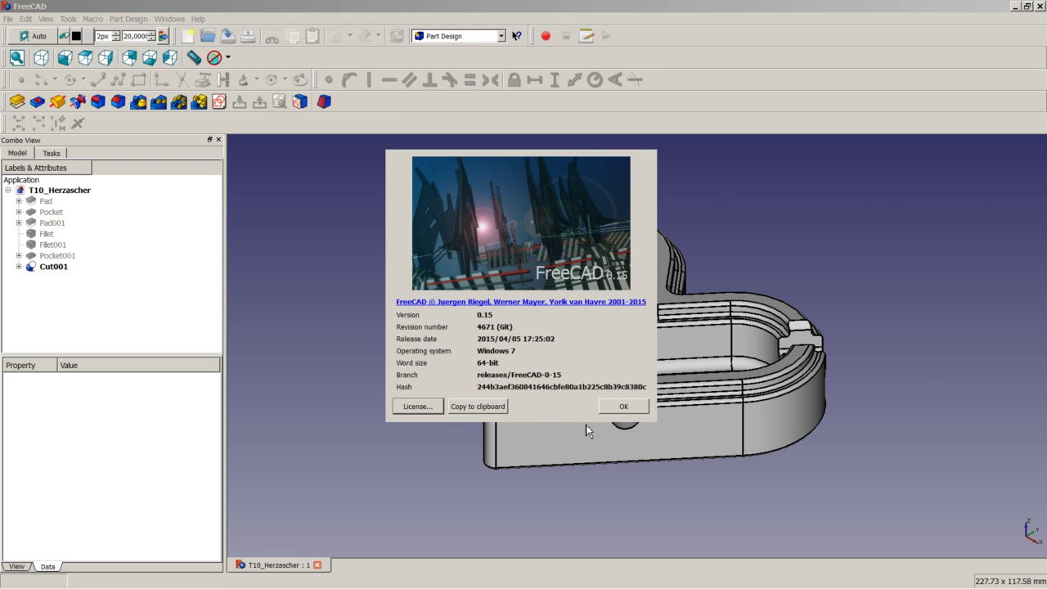
left_click(622, 406)
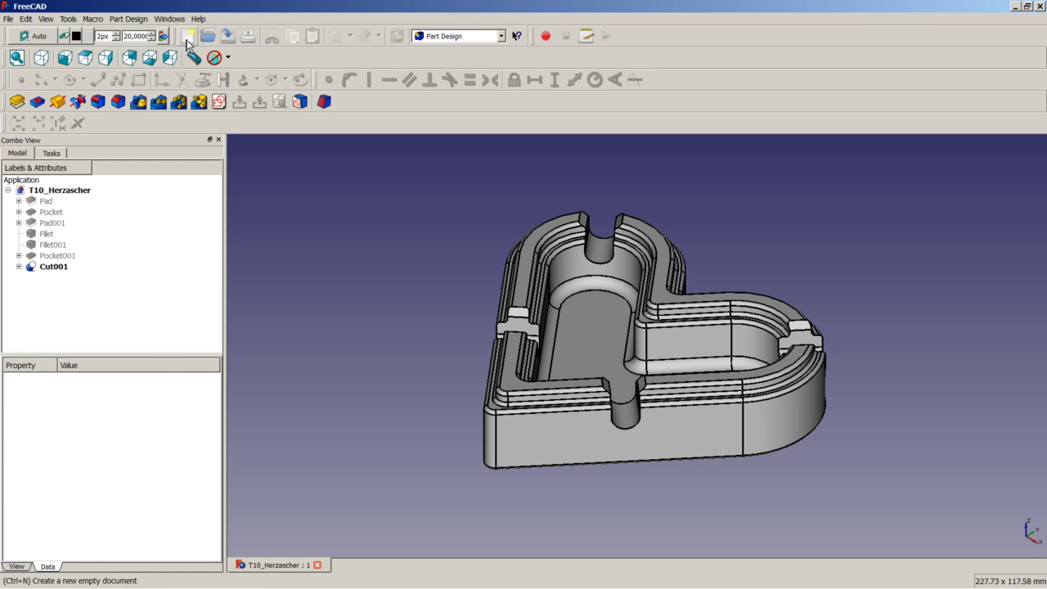
- Create a new document and sketch a closed six-sided polyline outline on the XY plane
key("ctrl+n")
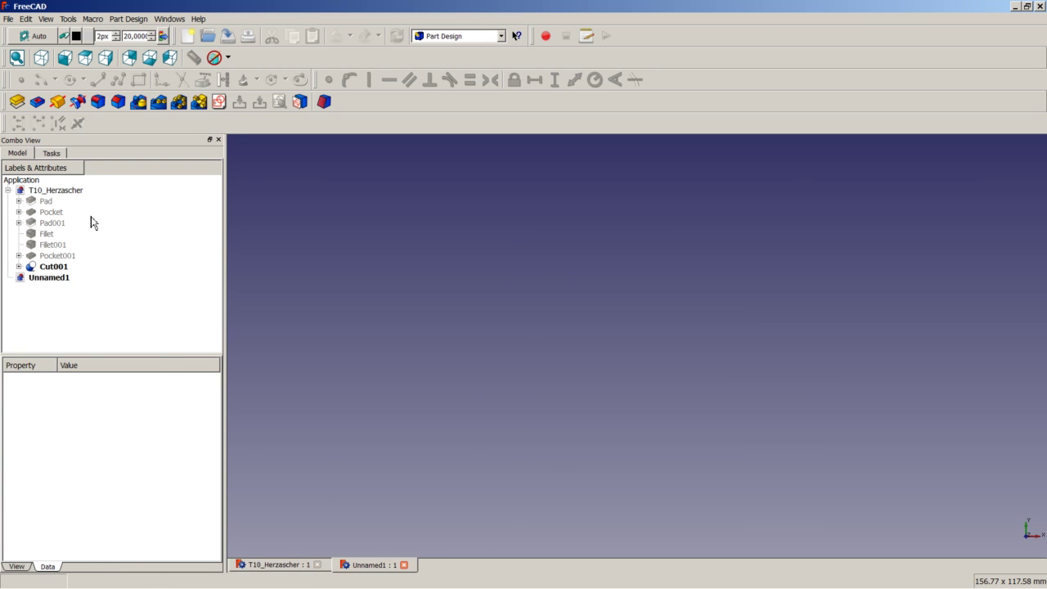
left_click(219, 101)
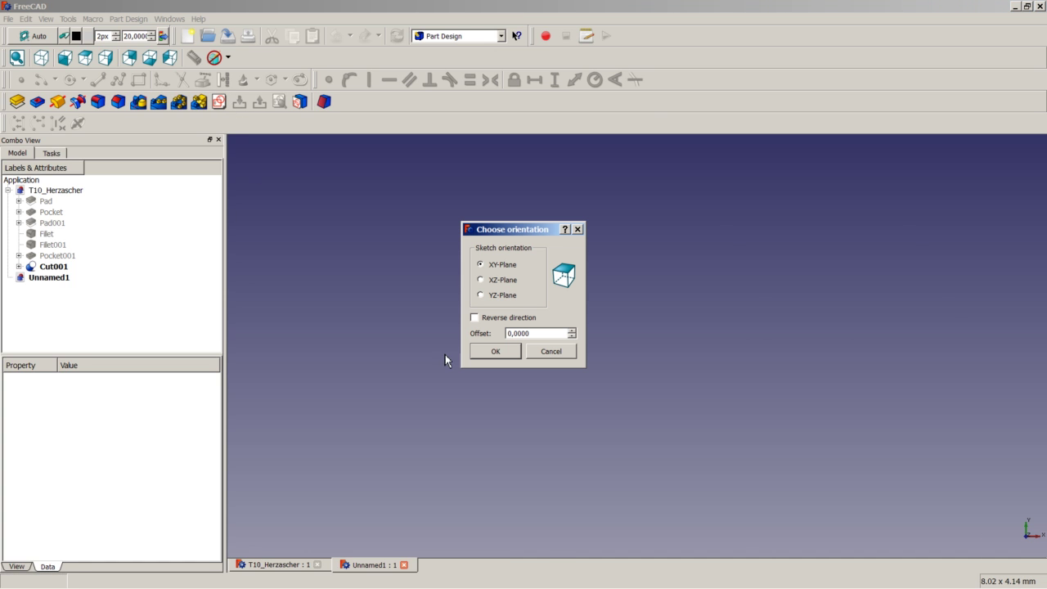
left_click(495, 351)
left_click(118, 79)
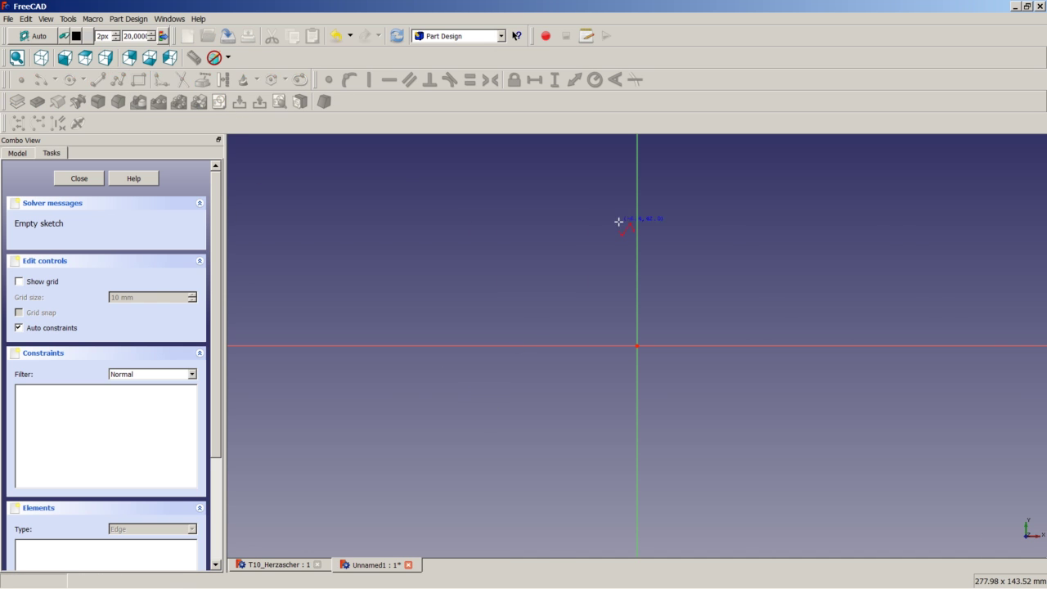
left_click(701, 243)
left_click(690, 285)
left_click(760, 311)
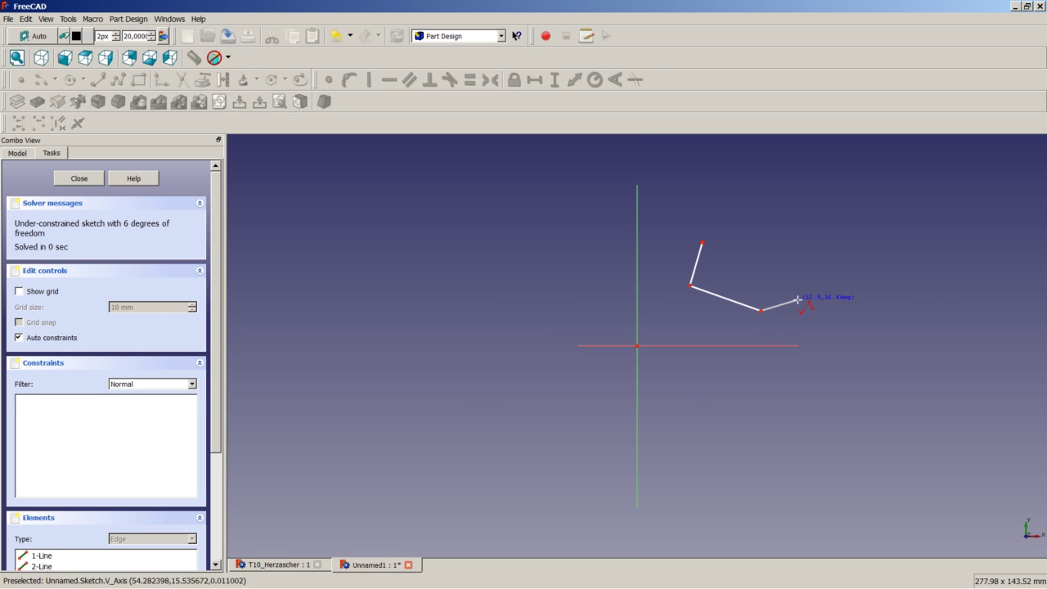
left_click(825, 296)
left_click(815, 243)
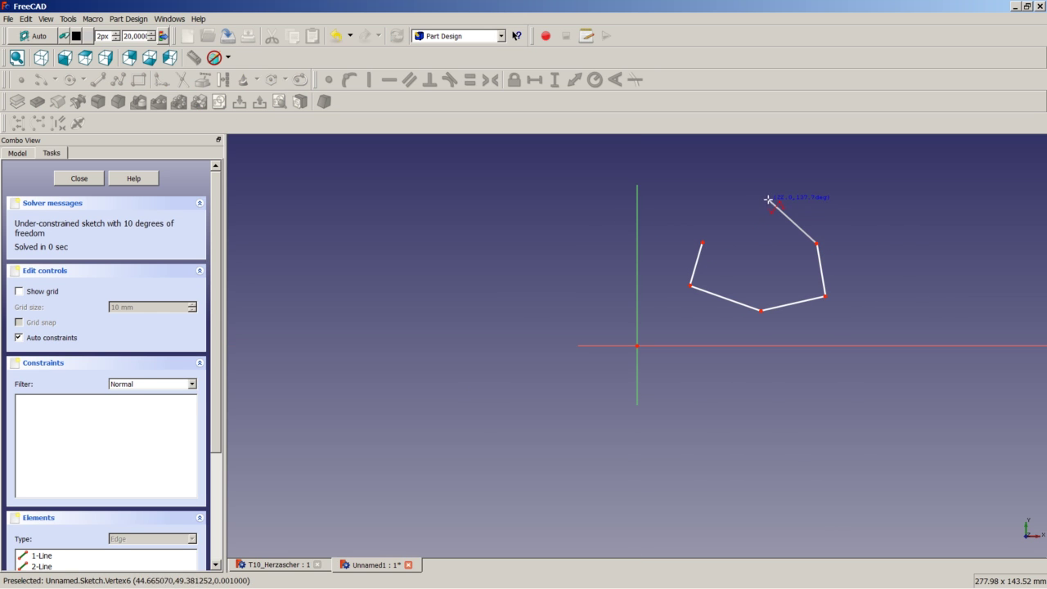
left_click(768, 201)
left_click(701, 243)
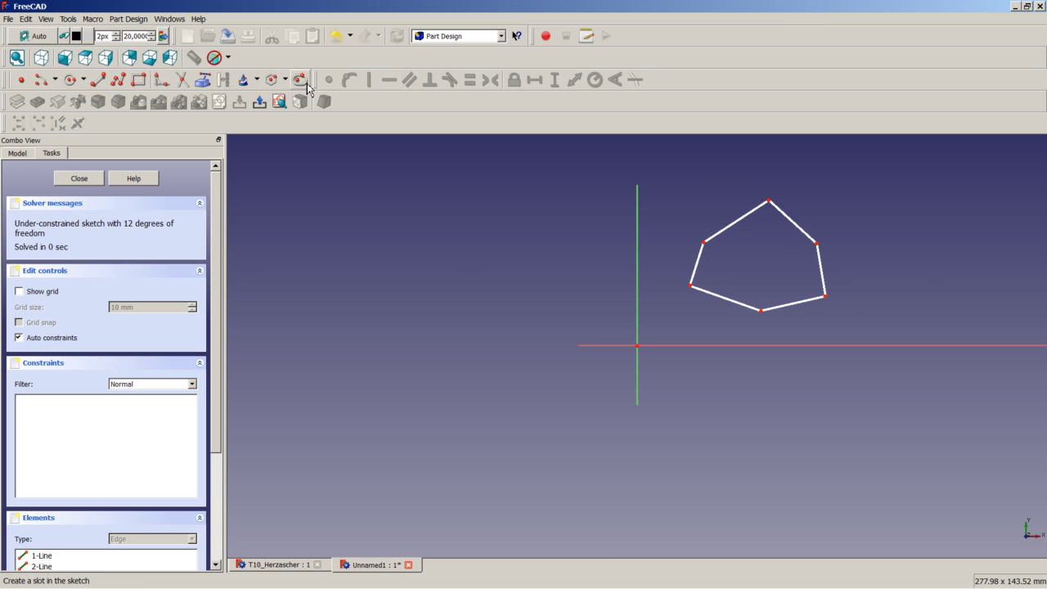
- Draw two small circles inside the outline and close the sketch
key("g")
key("c")
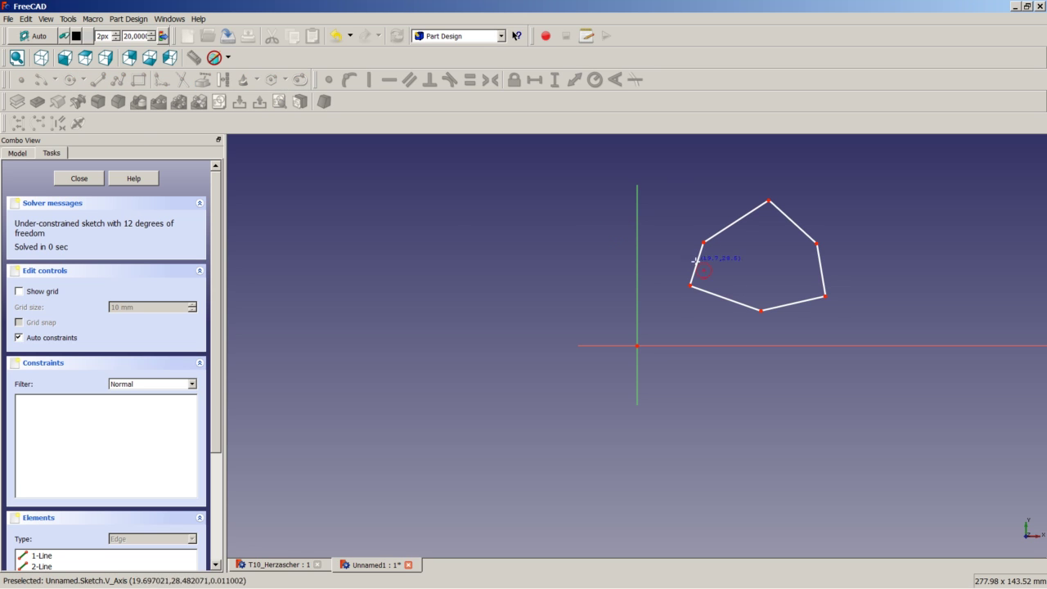
left_click(784, 251)
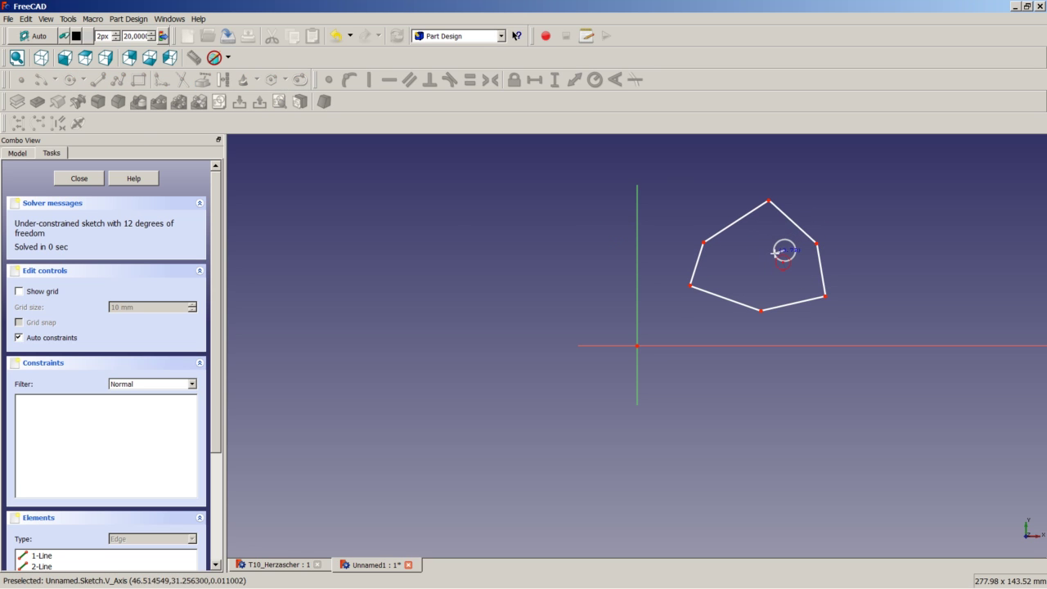
left_click(773, 252)
left_click(75, 85)
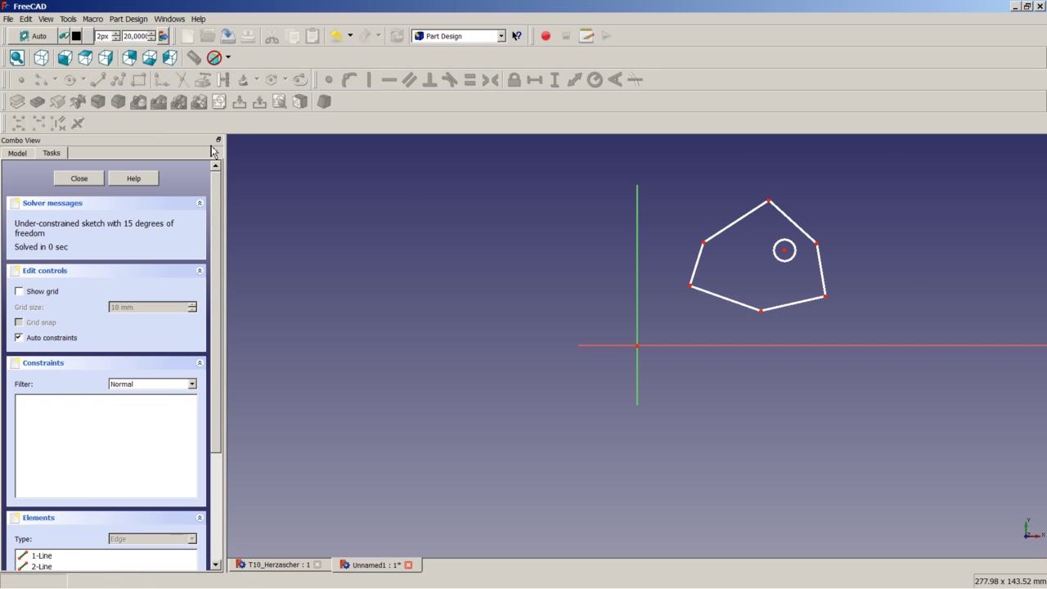
left_click(722, 274)
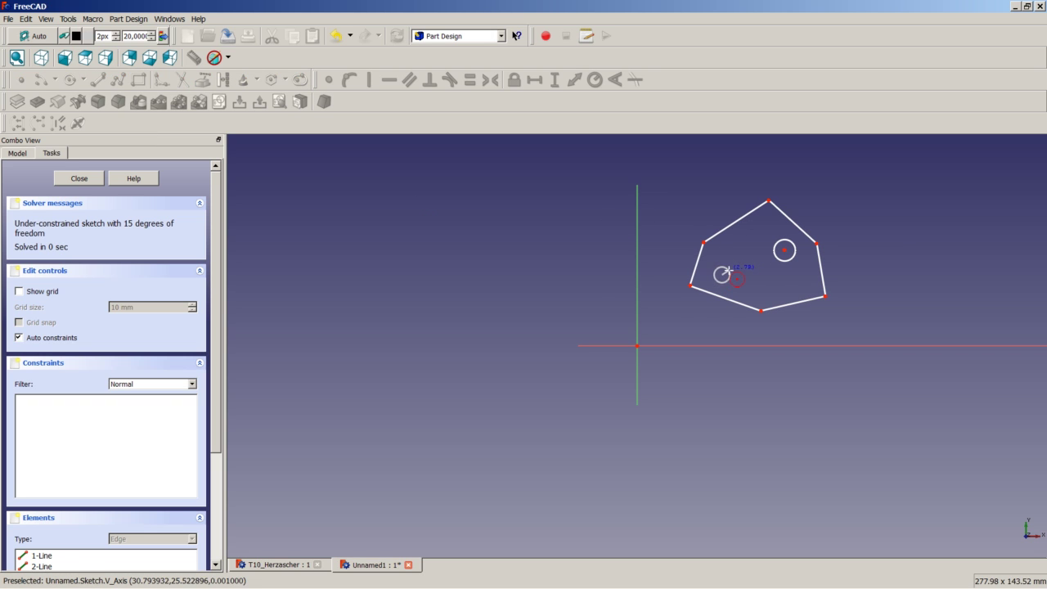
left_click(710, 274)
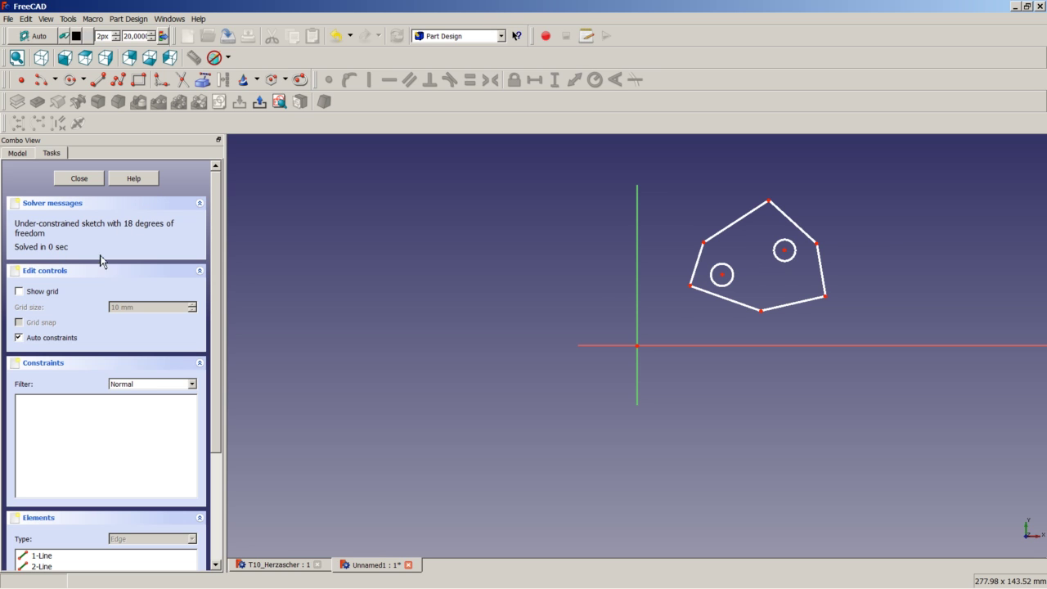
left_click(83, 179)
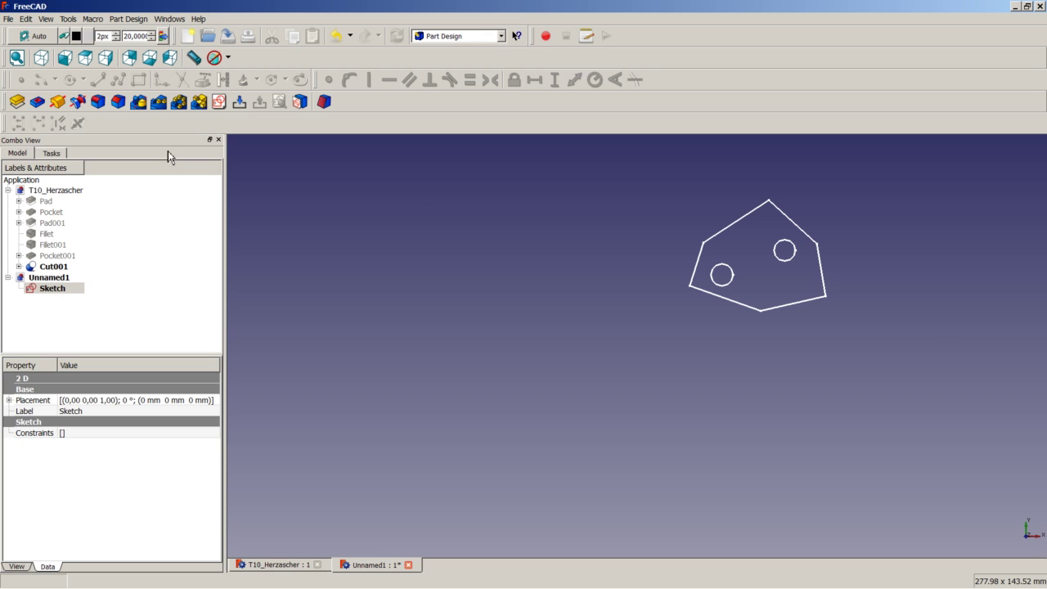
- Pad the sketch 20 mm, then show it in isometric view fitted to the window
left_click(17, 101)
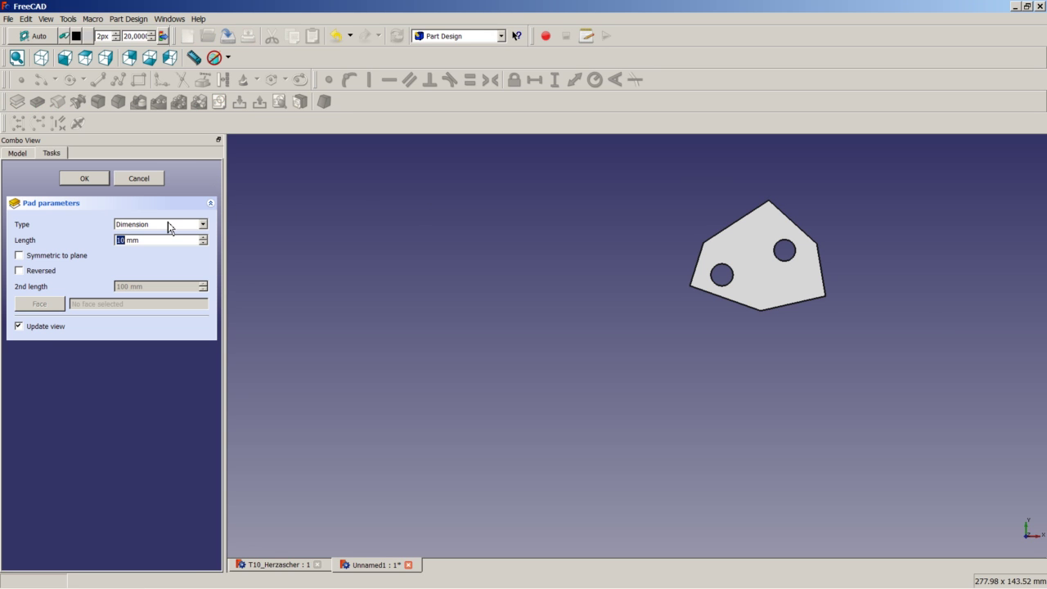
type("20")
left_click(92, 179)
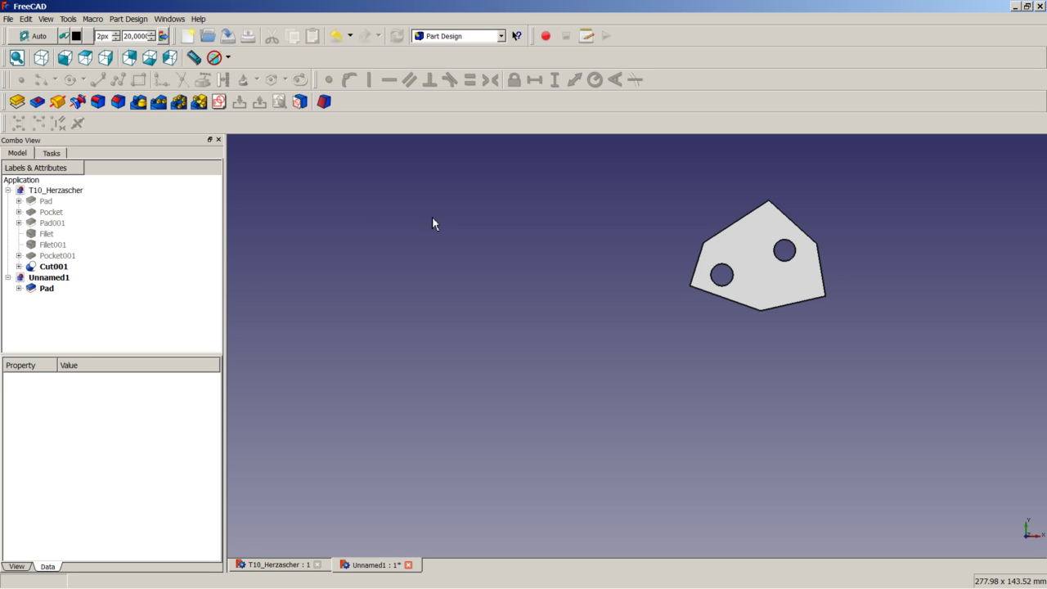
left_click(41, 58)
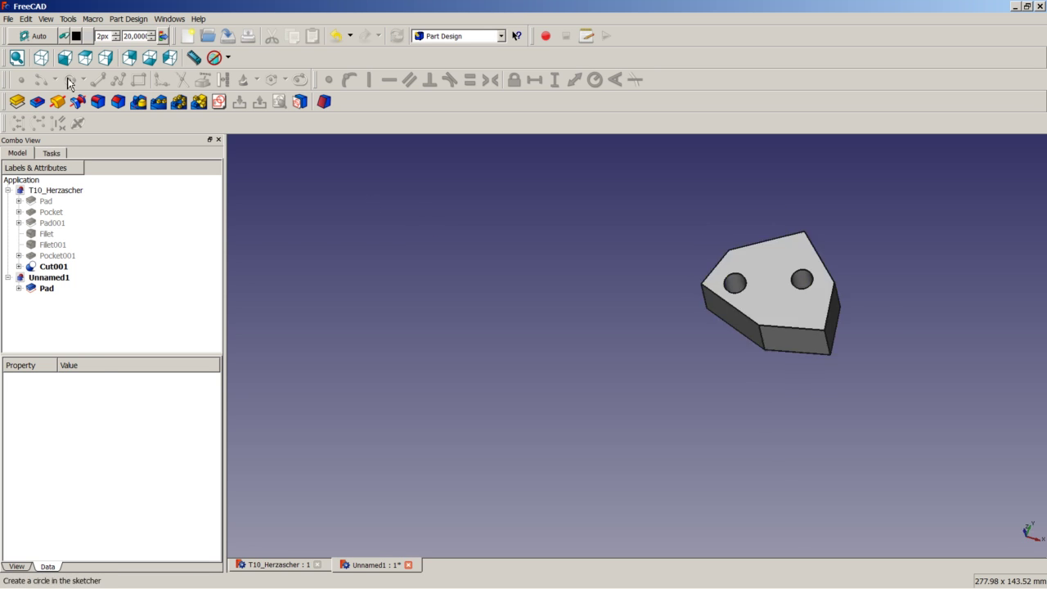
right_click(493, 325)
left_click(517, 327)
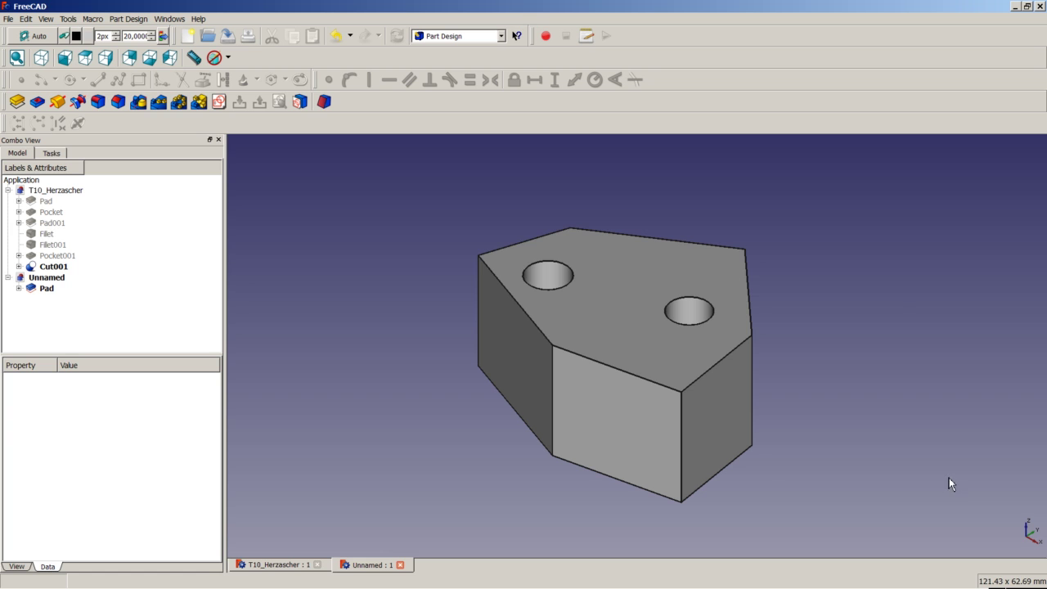
- Open another new document with an XY-plane sketch holding one diagonal line
left_click(190, 36)
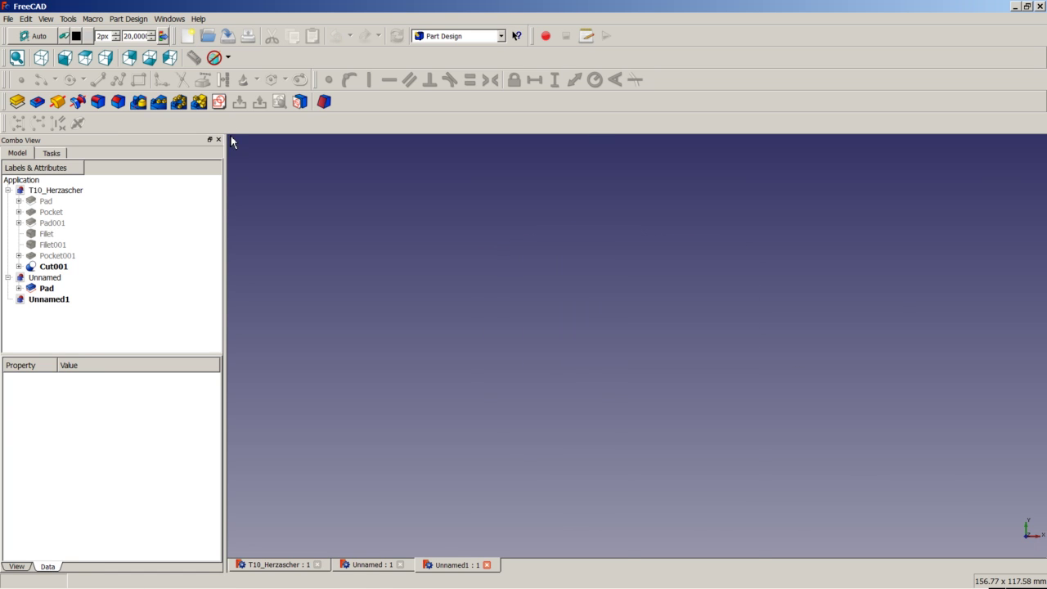
left_click(218, 101)
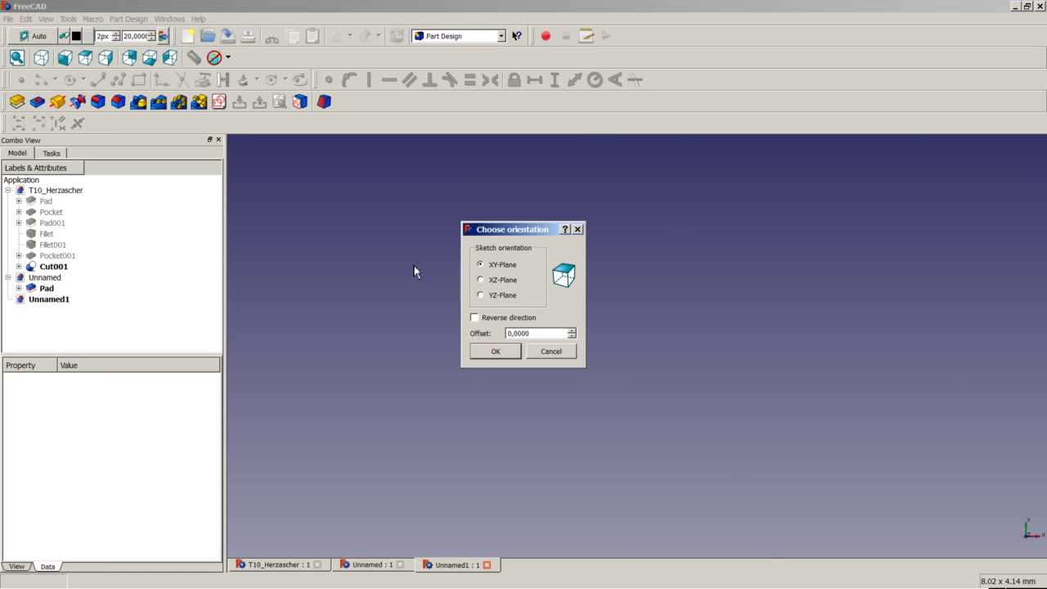
left_click(503, 352)
scroll(785, 229, "up", 4)
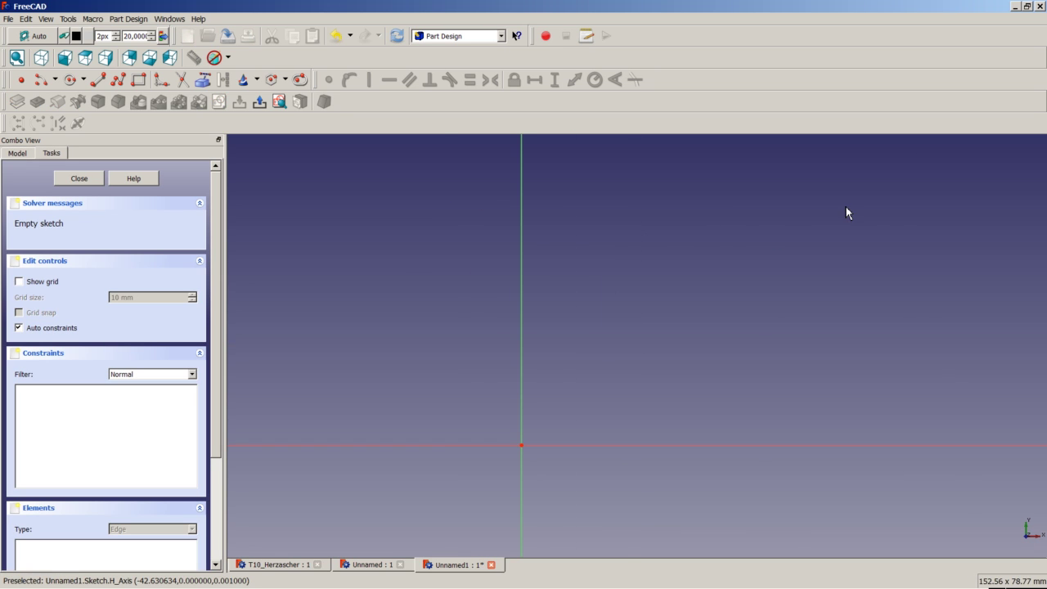
left_click(97, 80)
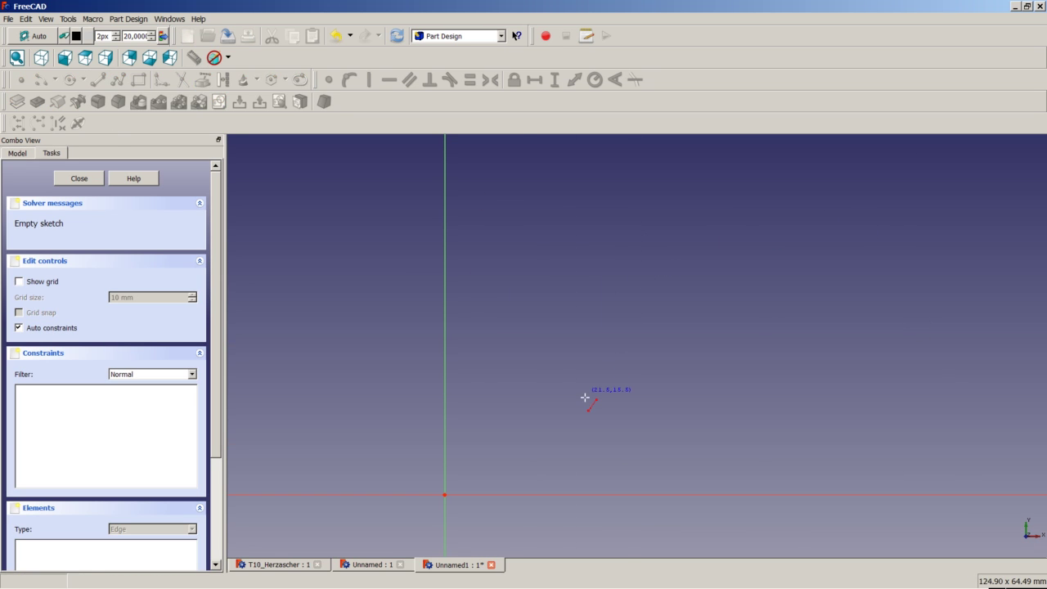
left_click(517, 416)
left_click(608, 334)
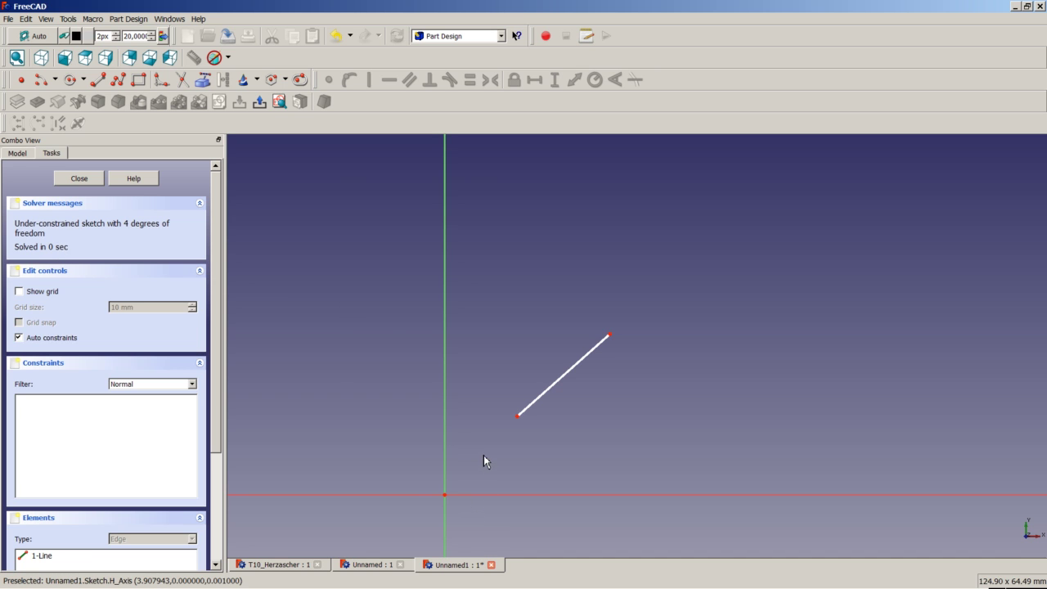
- Dimension the first line's ends from the origin: 11,9044/10,9717 mm and 24,4529/25,0991 mm
left_click(447, 495)
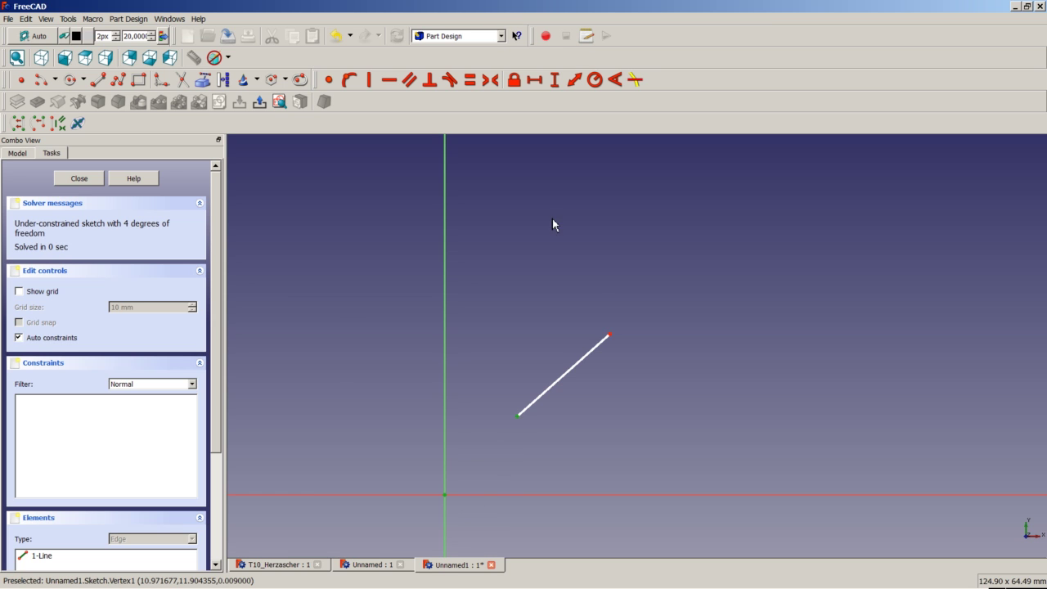
left_click(557, 81)
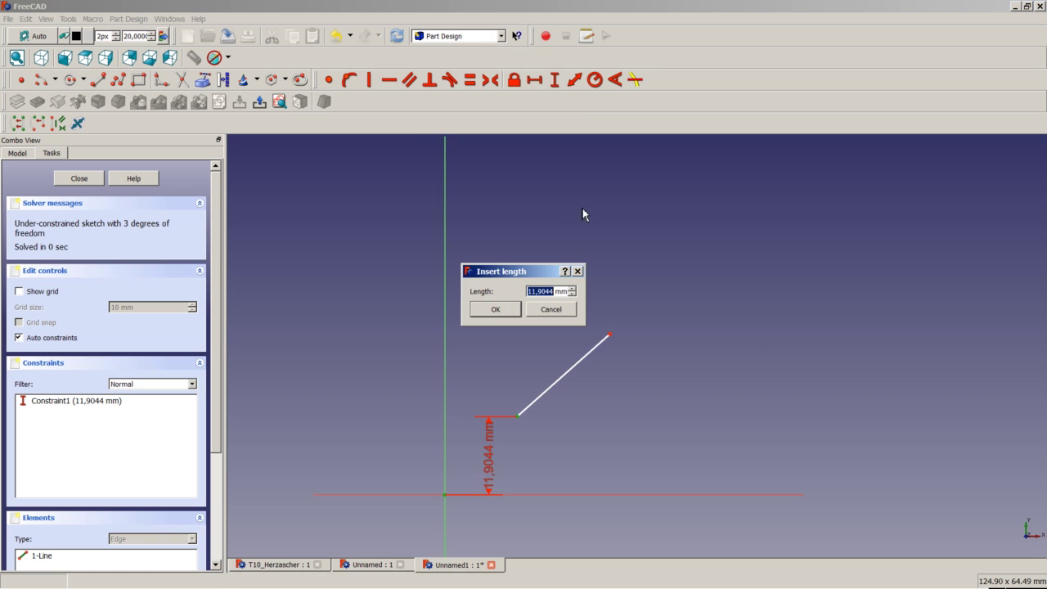
left_click(500, 311)
left_click(518, 416)
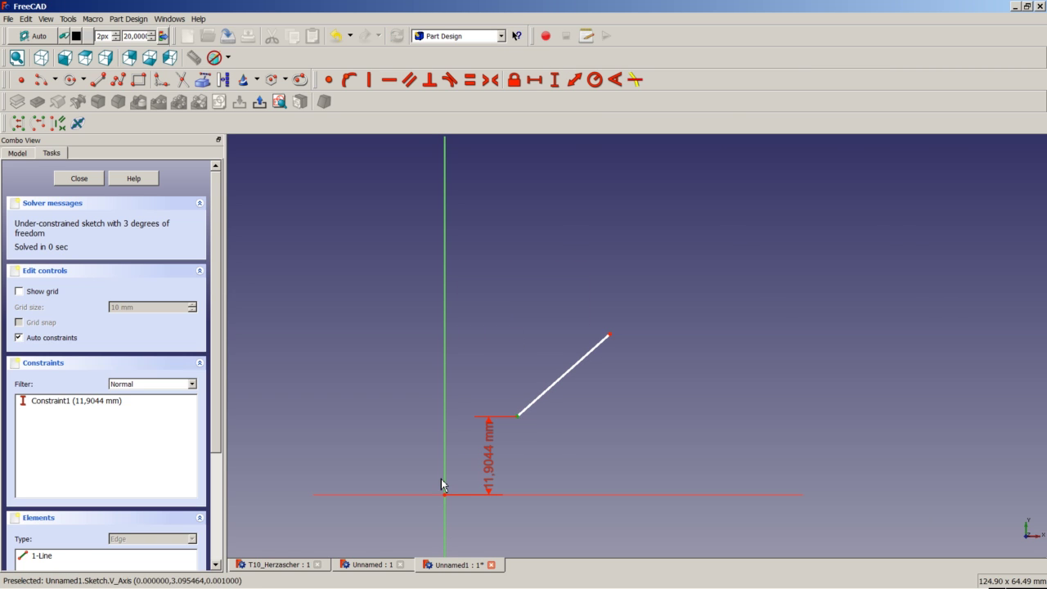
left_click(449, 495)
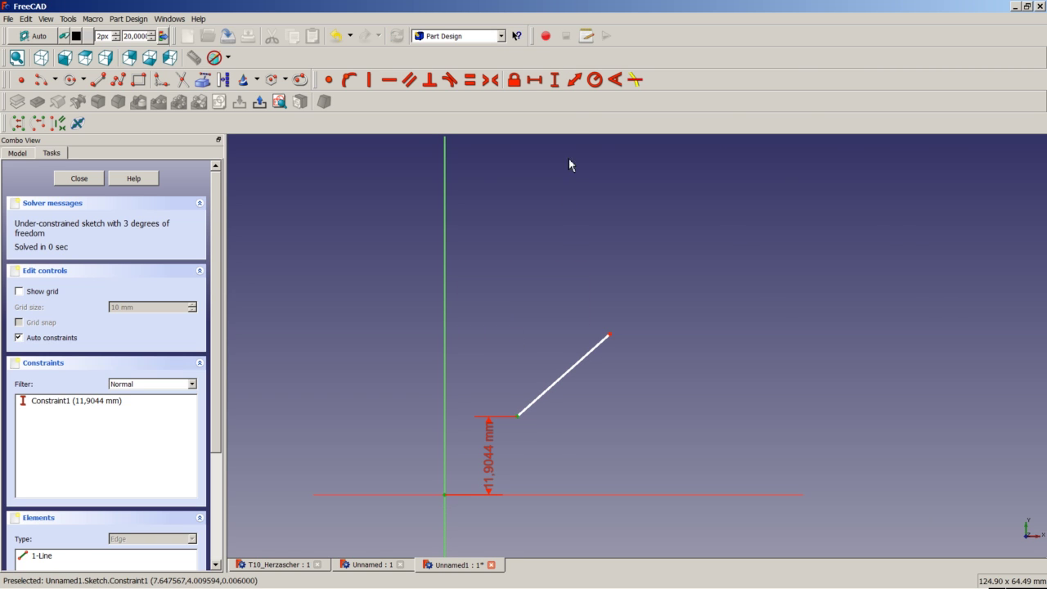
left_click(537, 82)
left_click(498, 310)
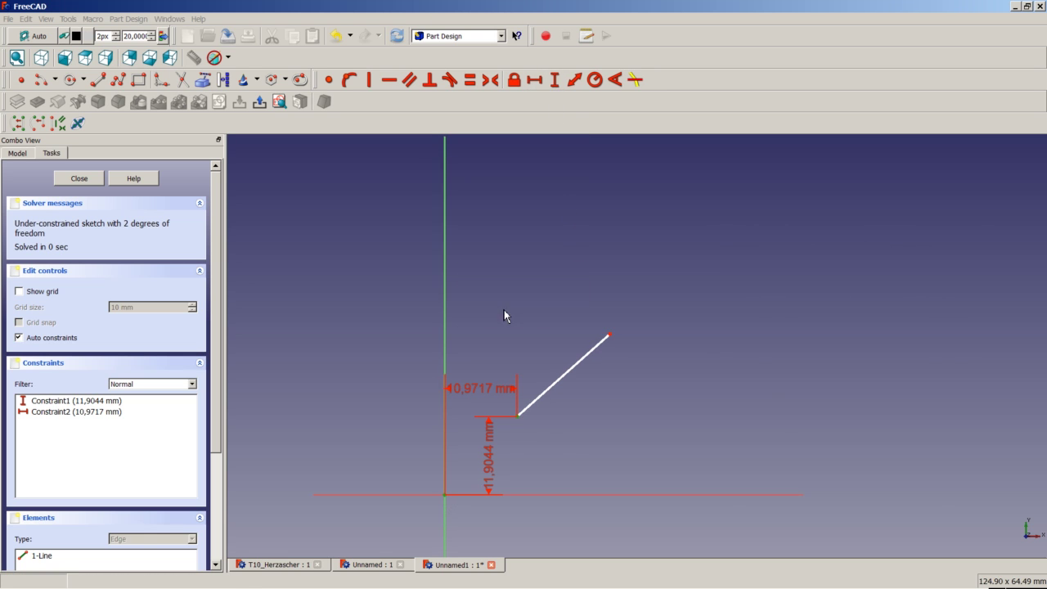
left_click(609, 337)
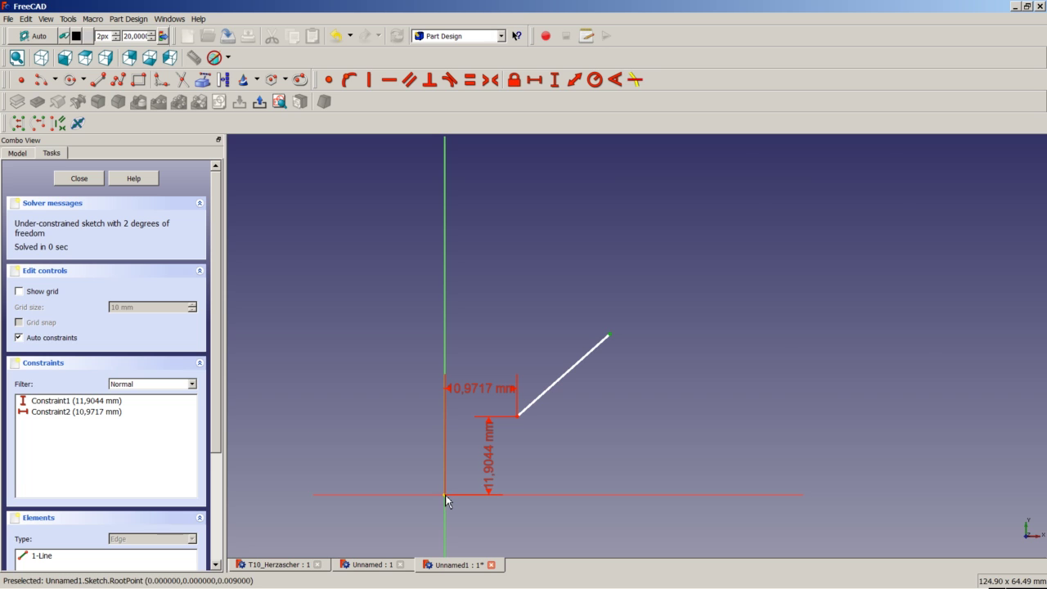
left_click(558, 83)
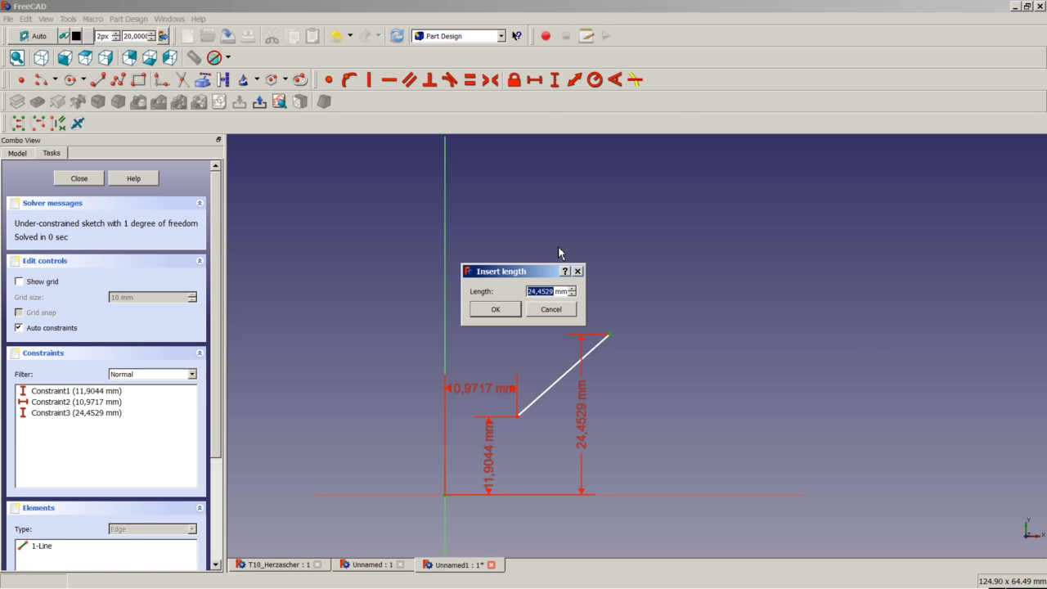
left_click(514, 313)
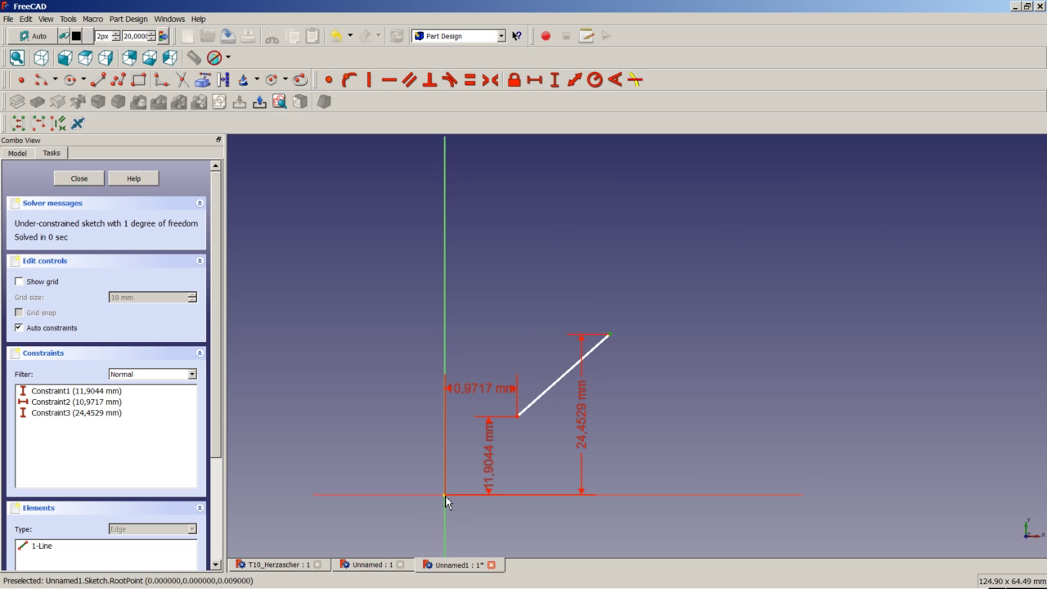
left_click(534, 80)
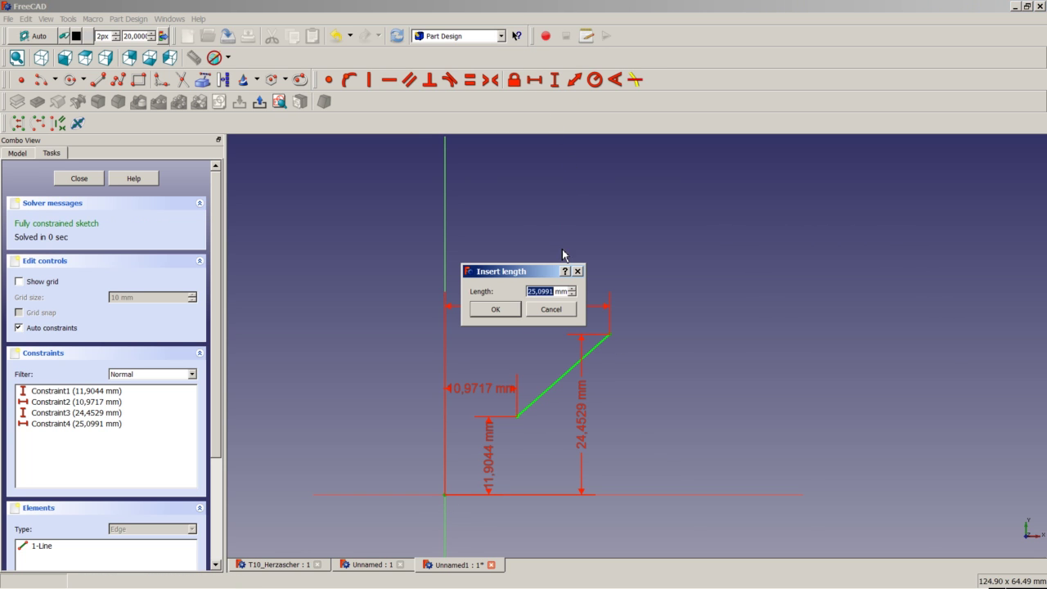
left_click(505, 310)
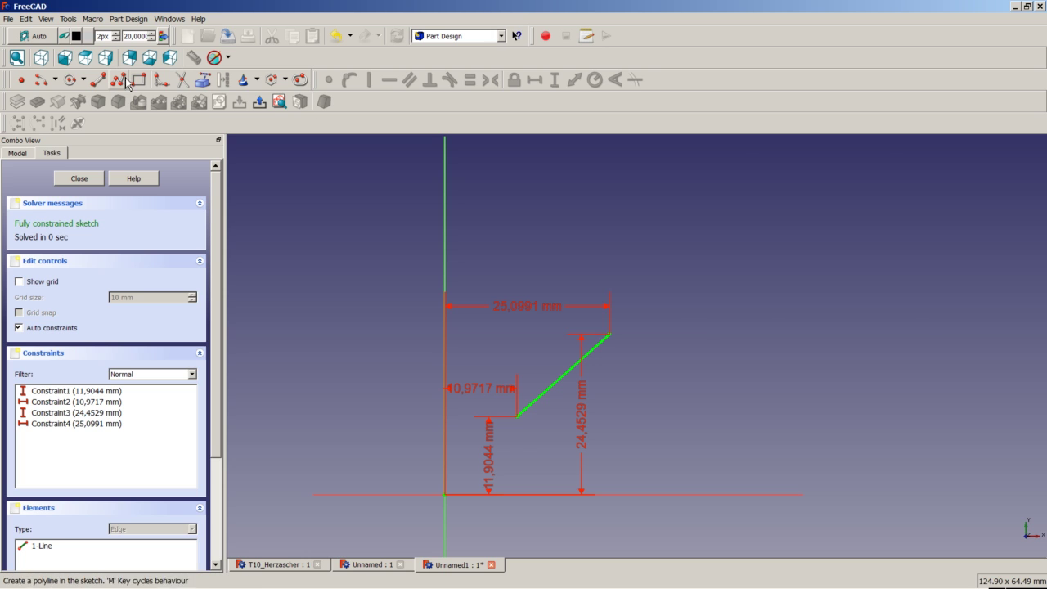
- Draw a second line and fix its lower end at 12,1537 mm height, 31,6643 mm across
left_click(98, 80)
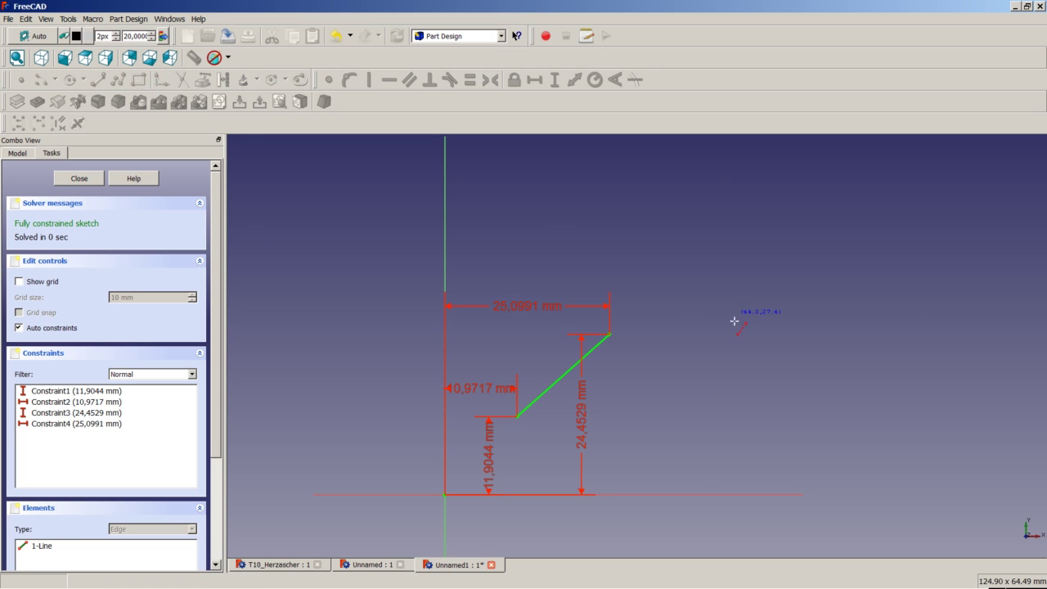
left_click(652, 414)
left_click(730, 333)
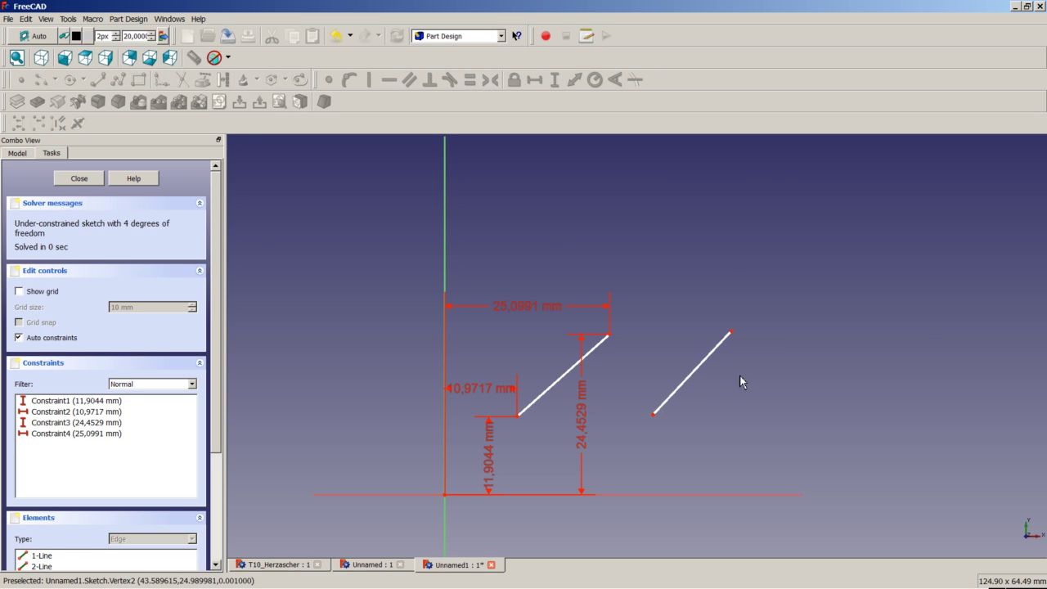
right_click(655, 417)
left_click(654, 414)
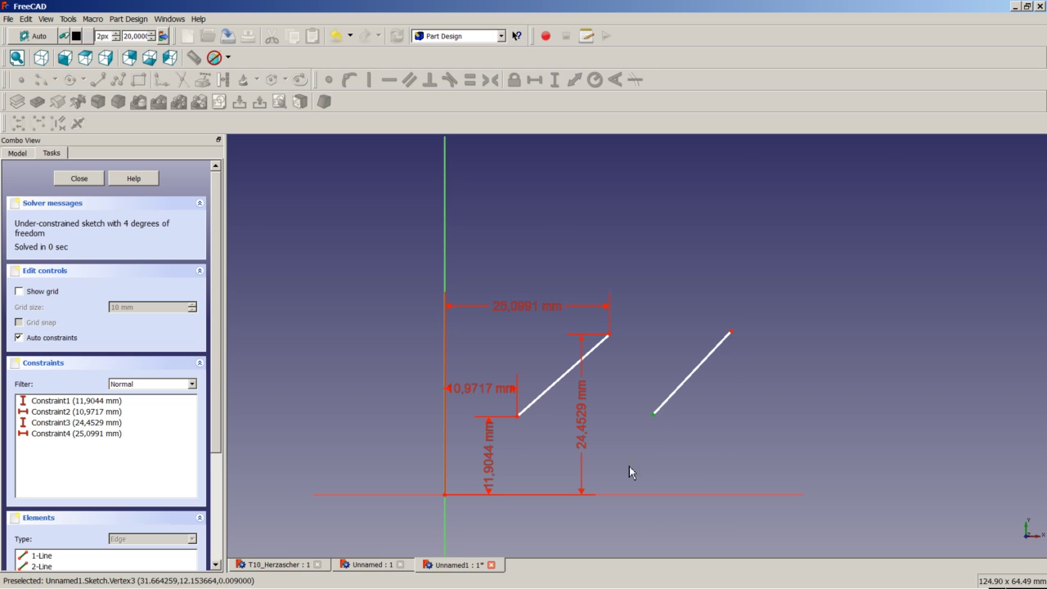
left_click(445, 496)
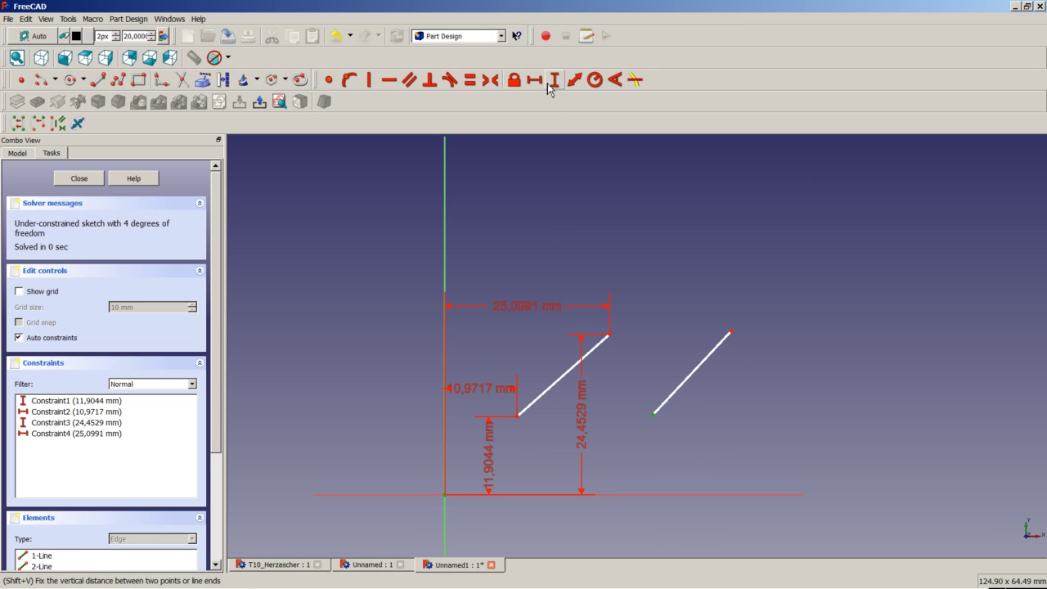
left_click(554, 83)
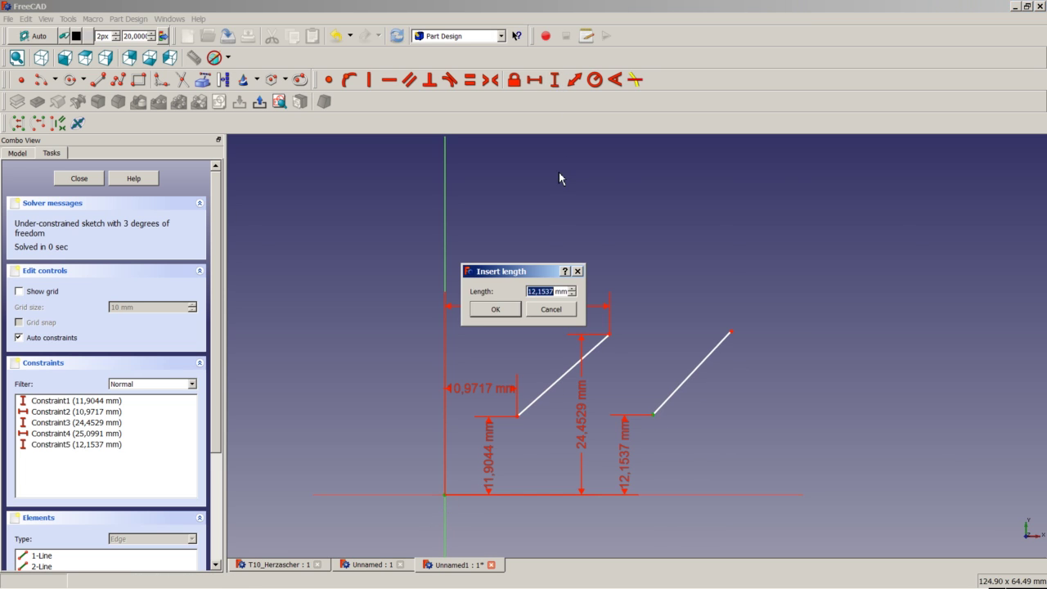
left_click(497, 308)
left_click(654, 414)
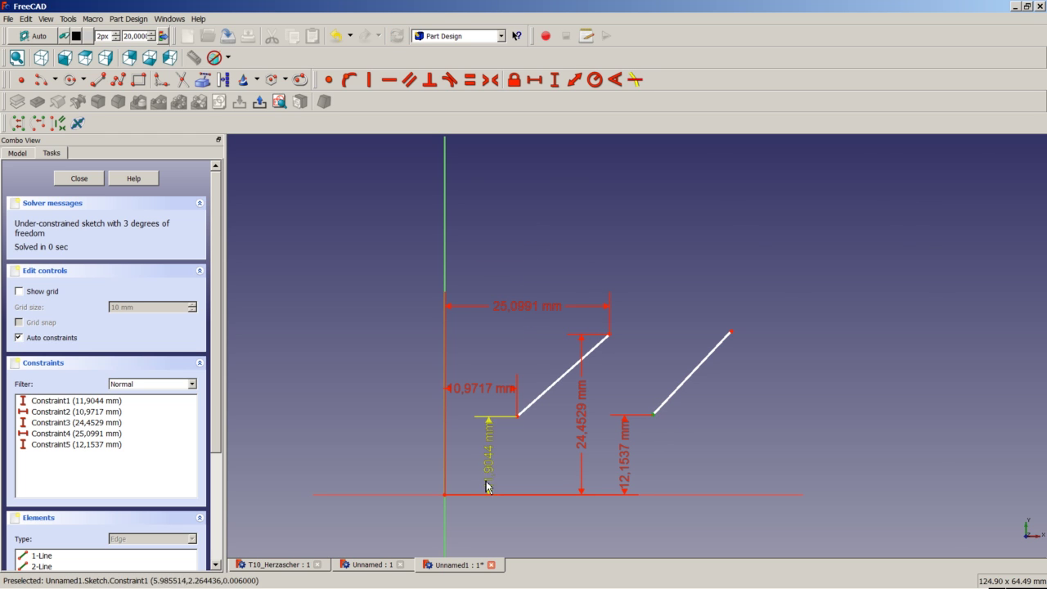
left_click(534, 80)
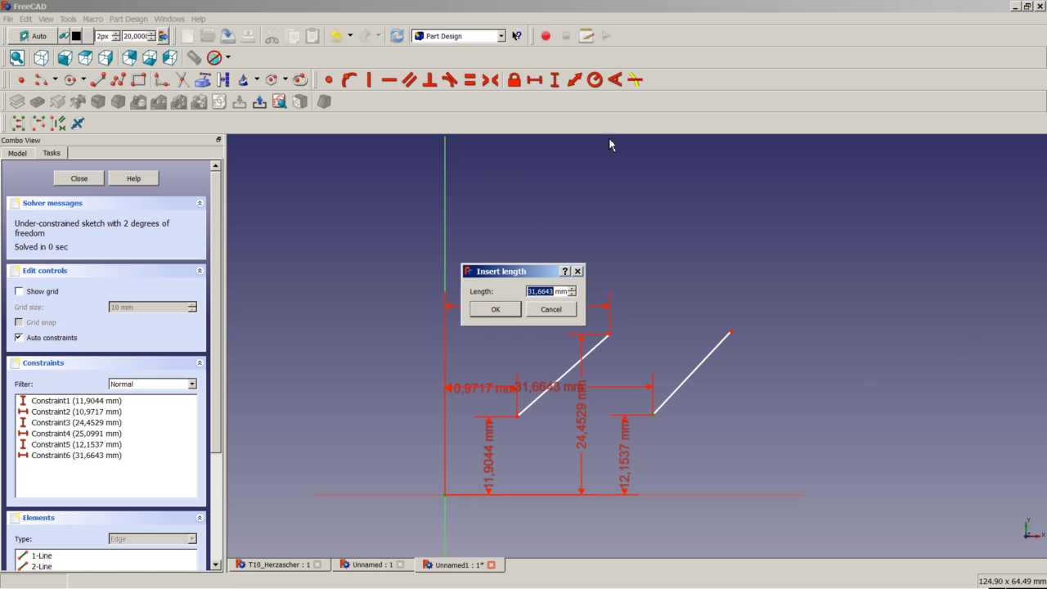
left_click(493, 311)
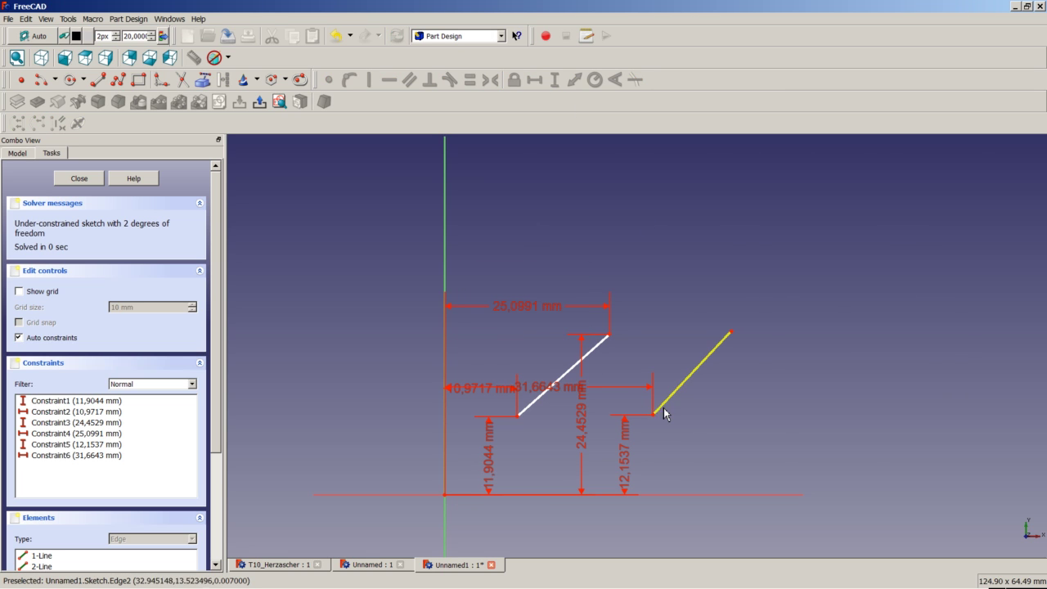
- Set the second line's length to 17,521 mm and its angle to the axis at 133,078°
left_click(691, 374)
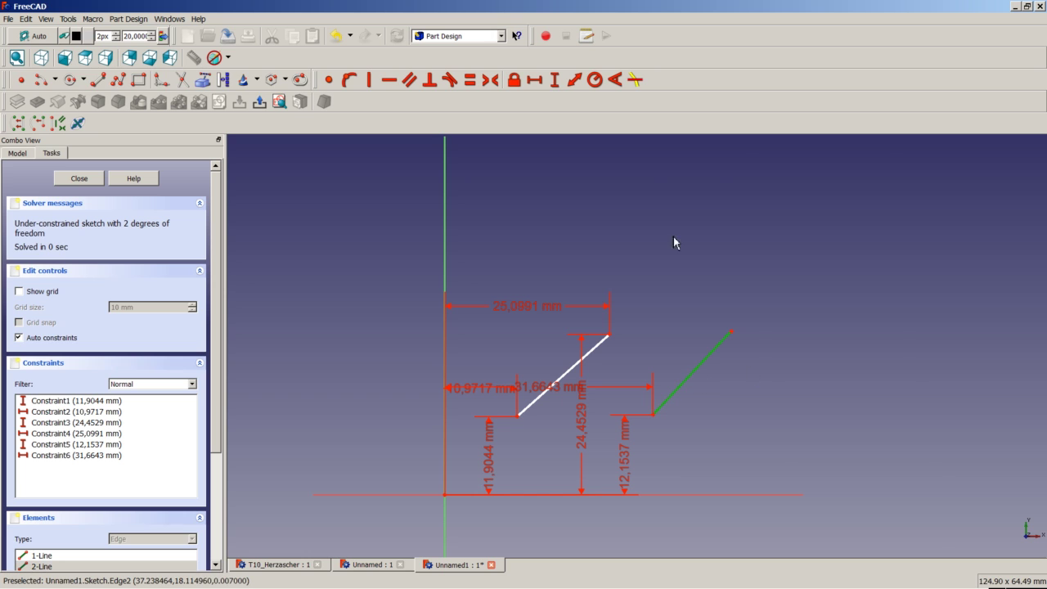
left_click(579, 83)
left_click(497, 309)
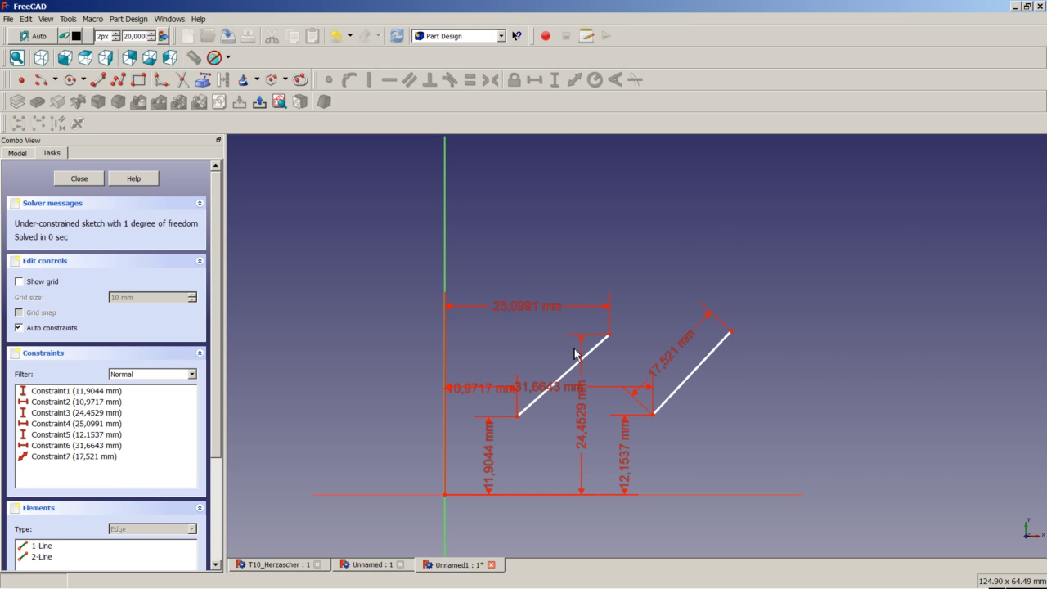
left_click(689, 376)
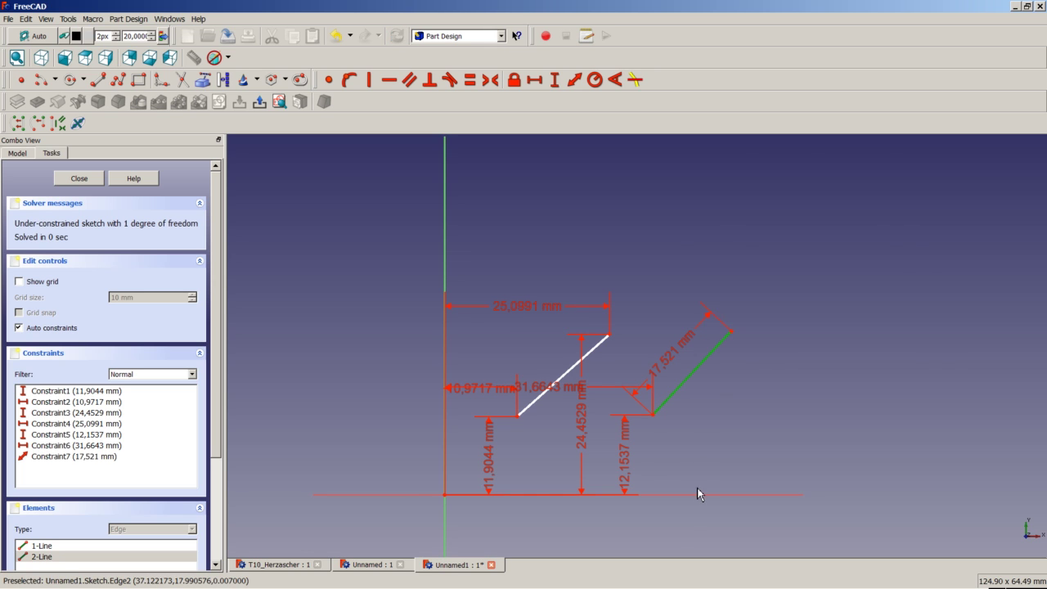
left_click(700, 495)
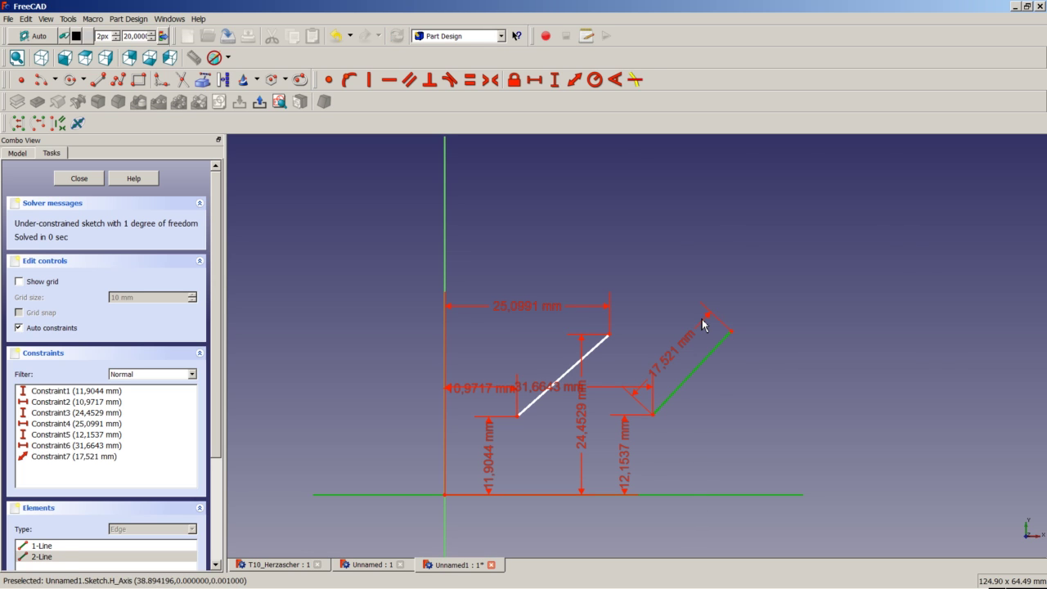
left_click(614, 80)
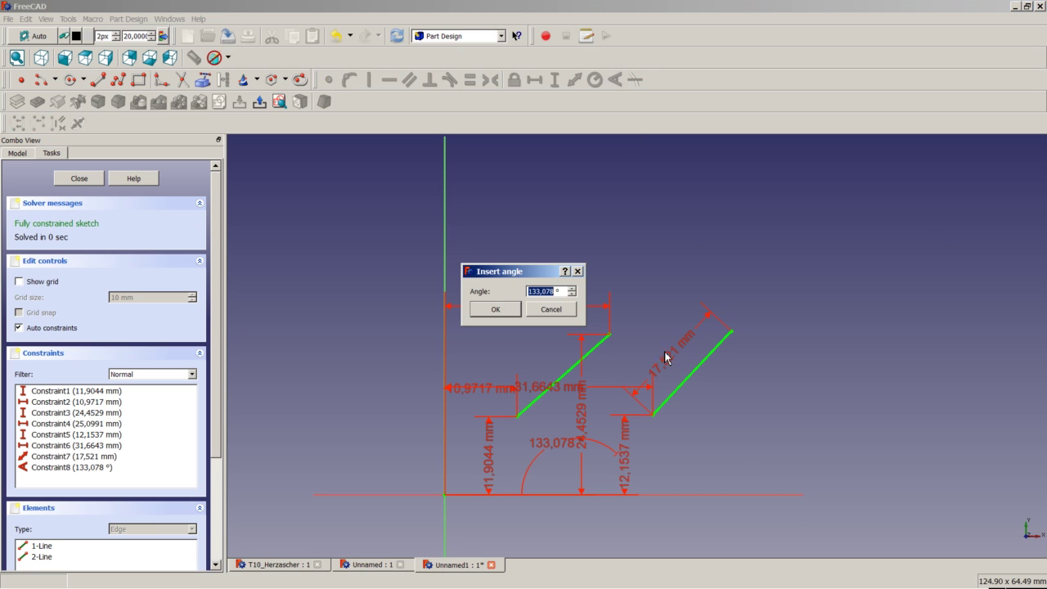
left_click(498, 310)
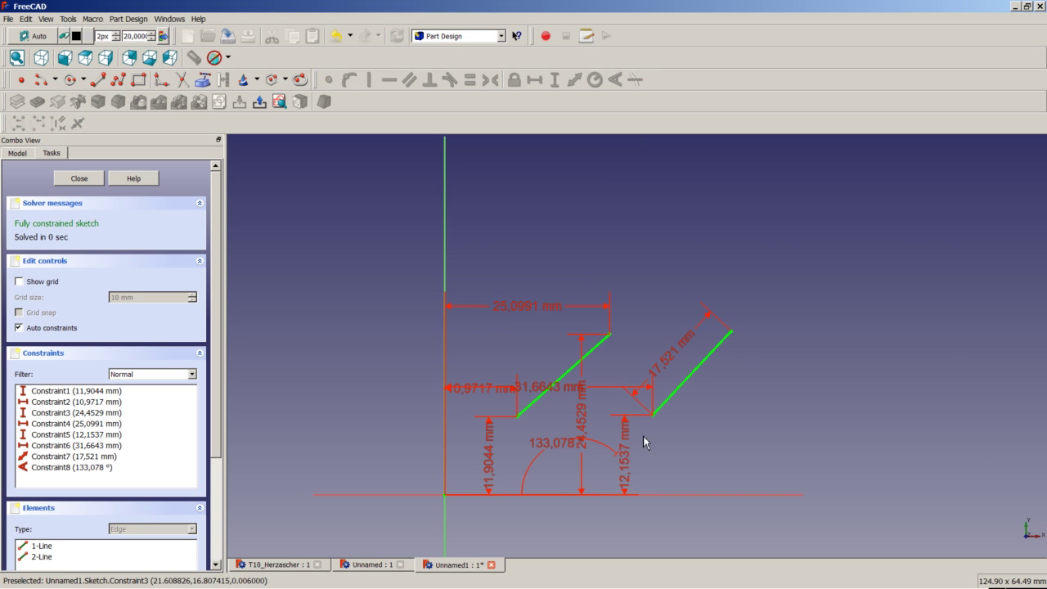
left_click_drag(559, 474, 527, 370)
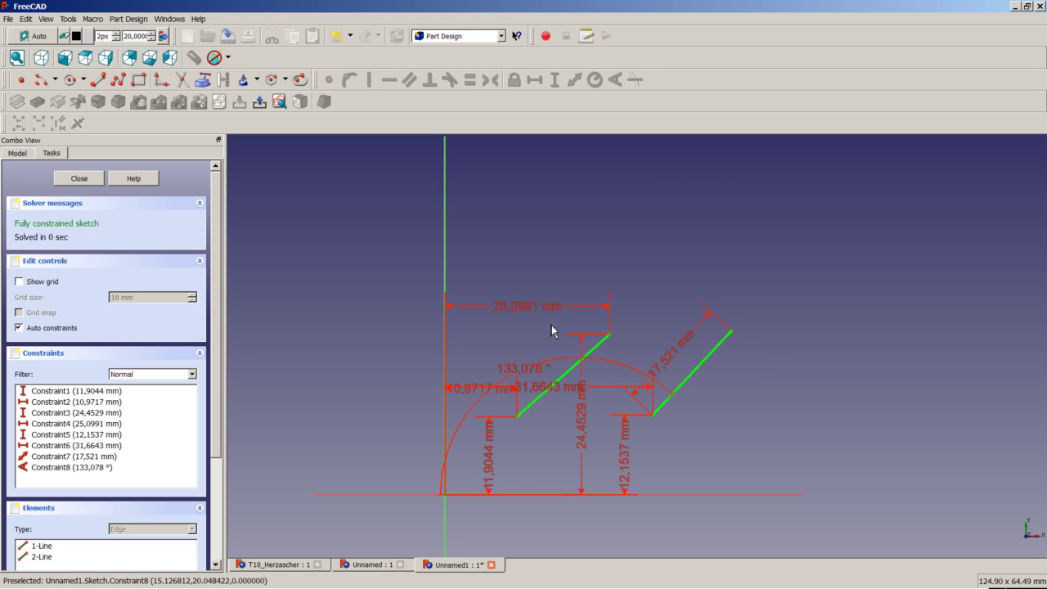
- Draw a third parallel line plus a construction line from the origin to its lower end
left_click(97, 79)
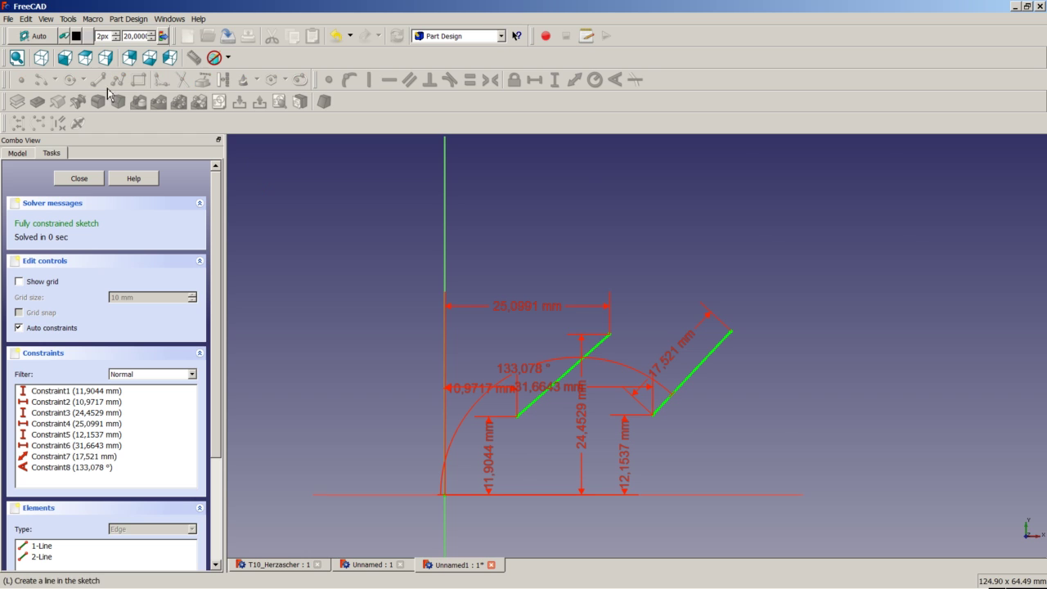
left_click(727, 412)
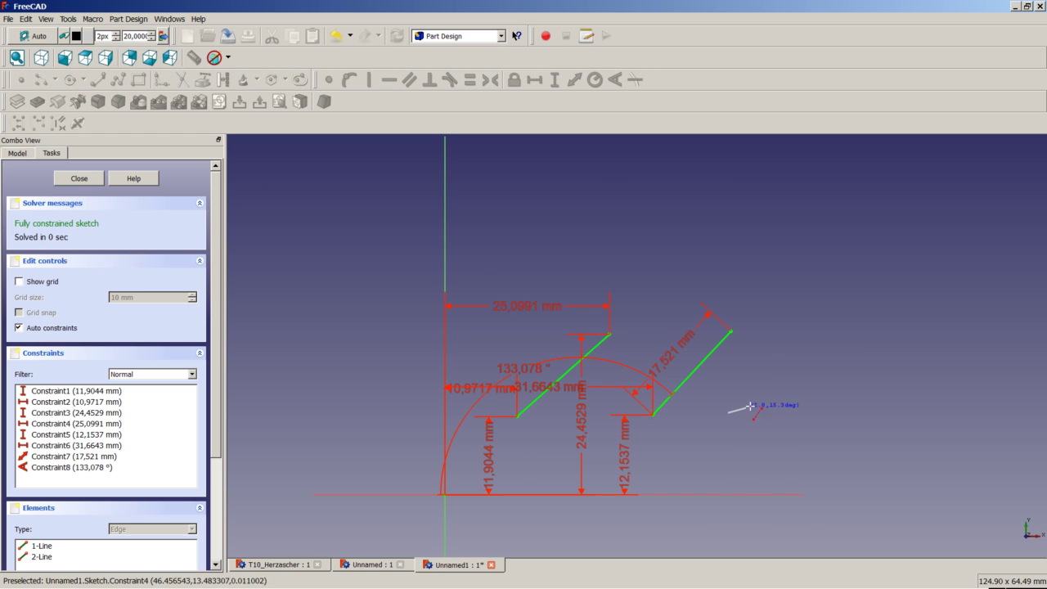
left_click(808, 326)
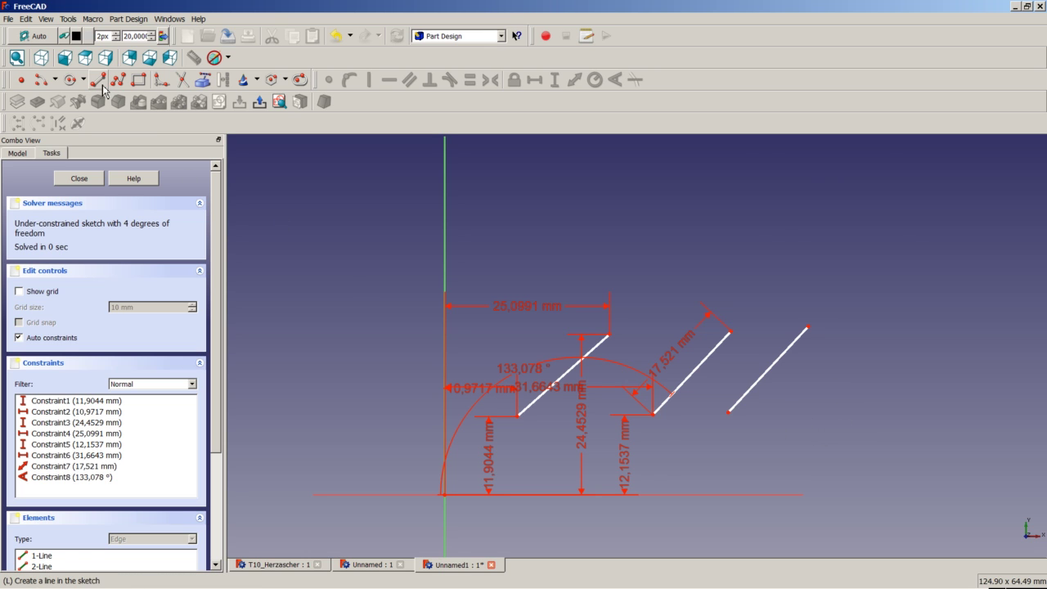
left_click(161, 79)
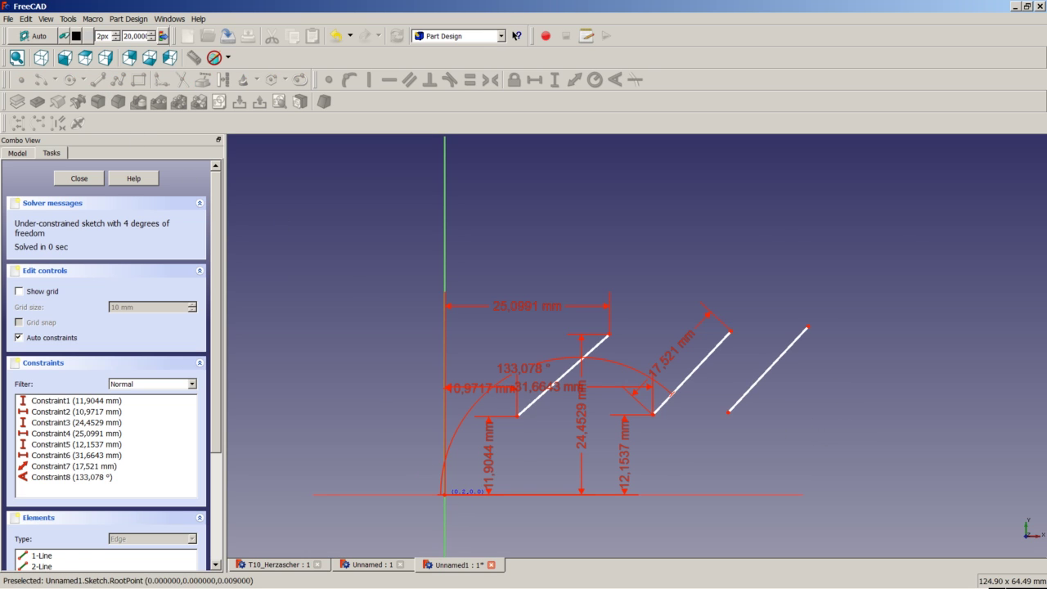
left_click(446, 494)
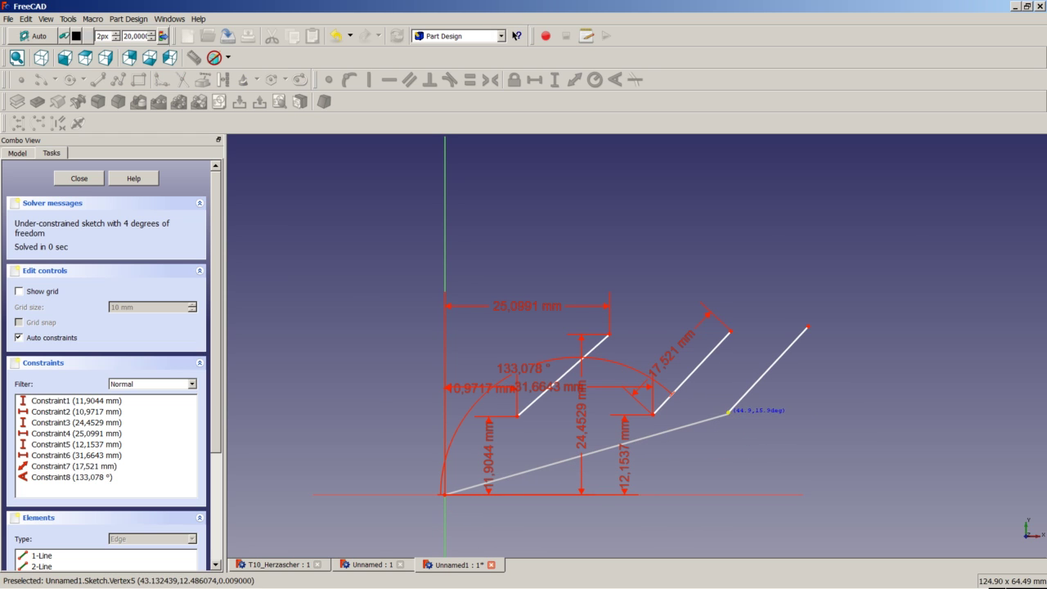
left_click(729, 413)
left_click(686, 425)
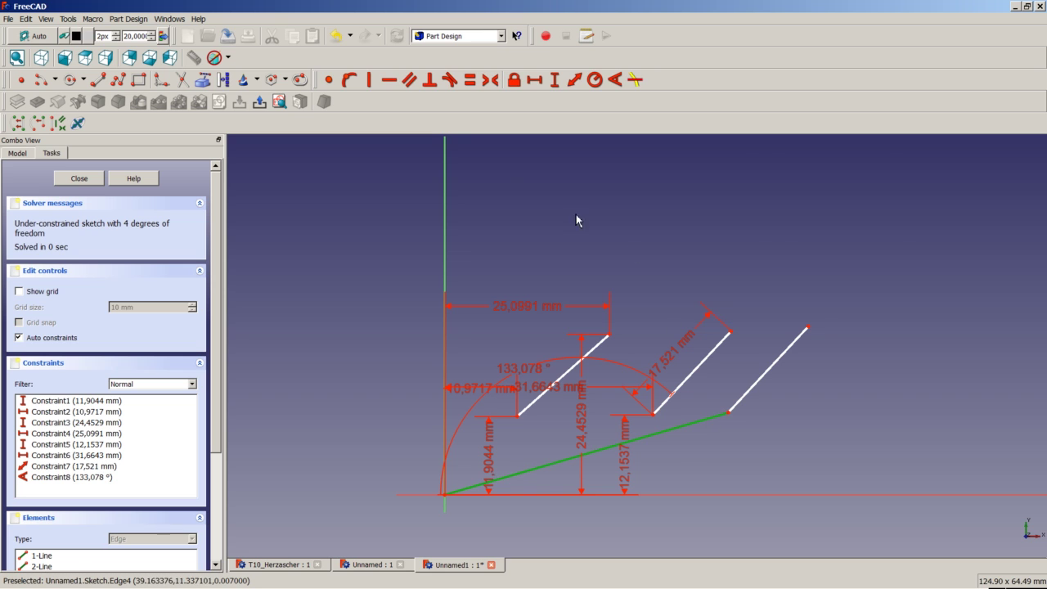
left_click(224, 80)
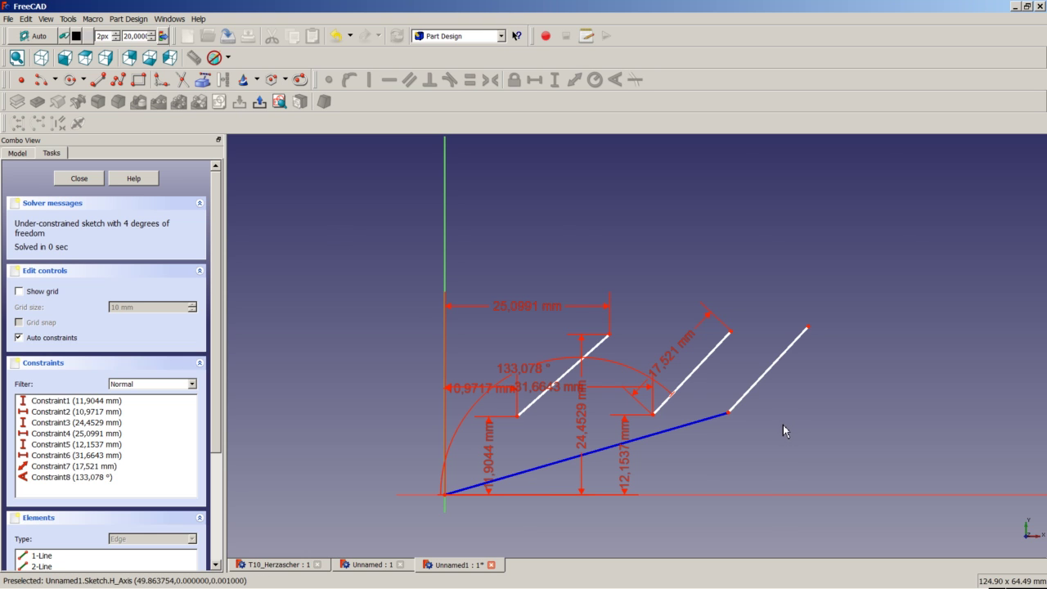
left_click(694, 424)
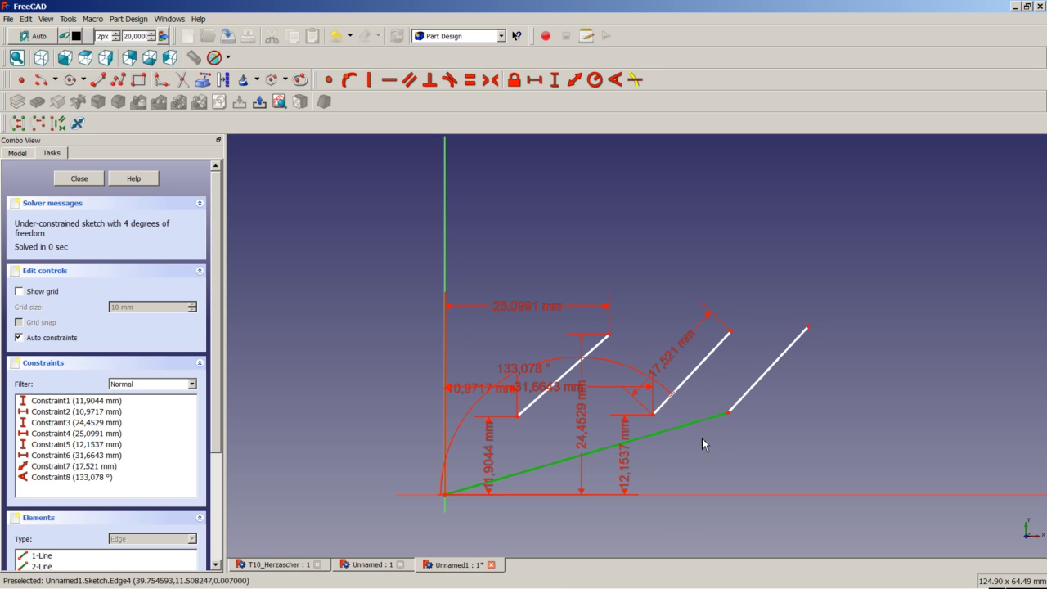
- Fix the construction line at 44,9033 mm and the last line at 18,0517 mm
left_click(574, 79)
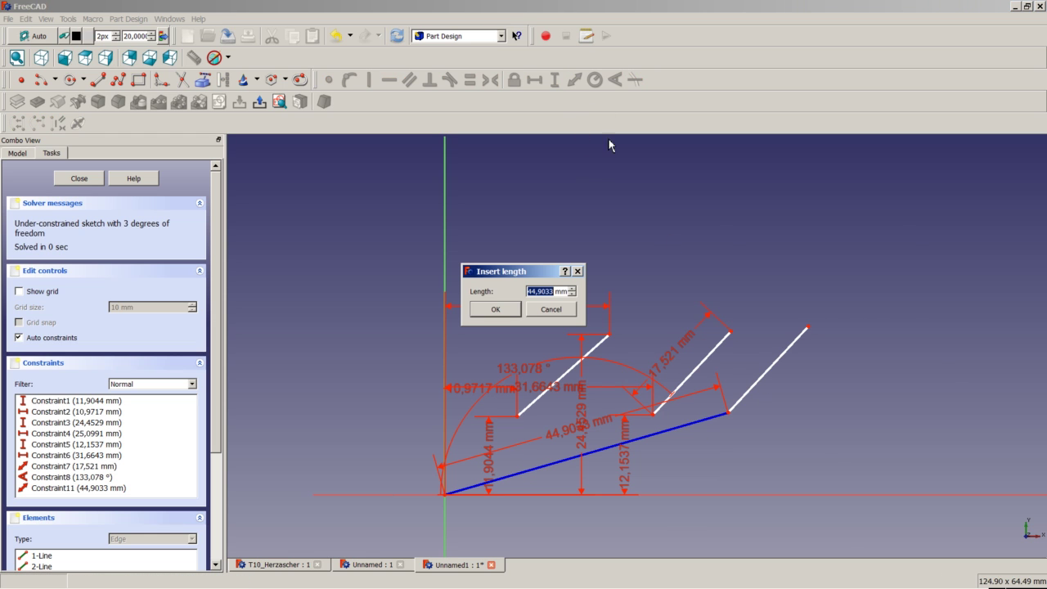
left_click(497, 309)
left_click(760, 390)
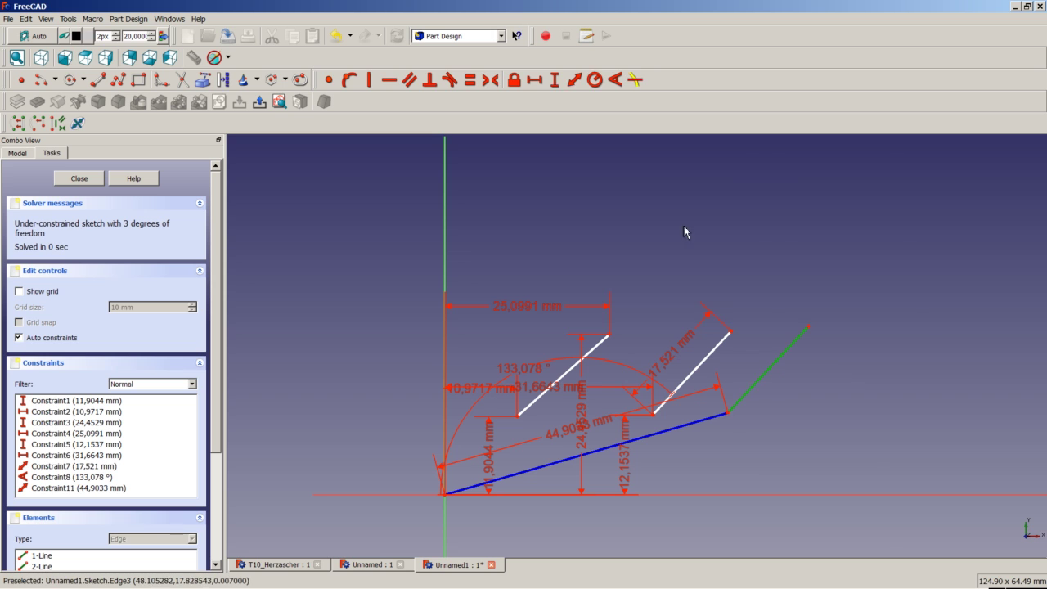
left_click(574, 79)
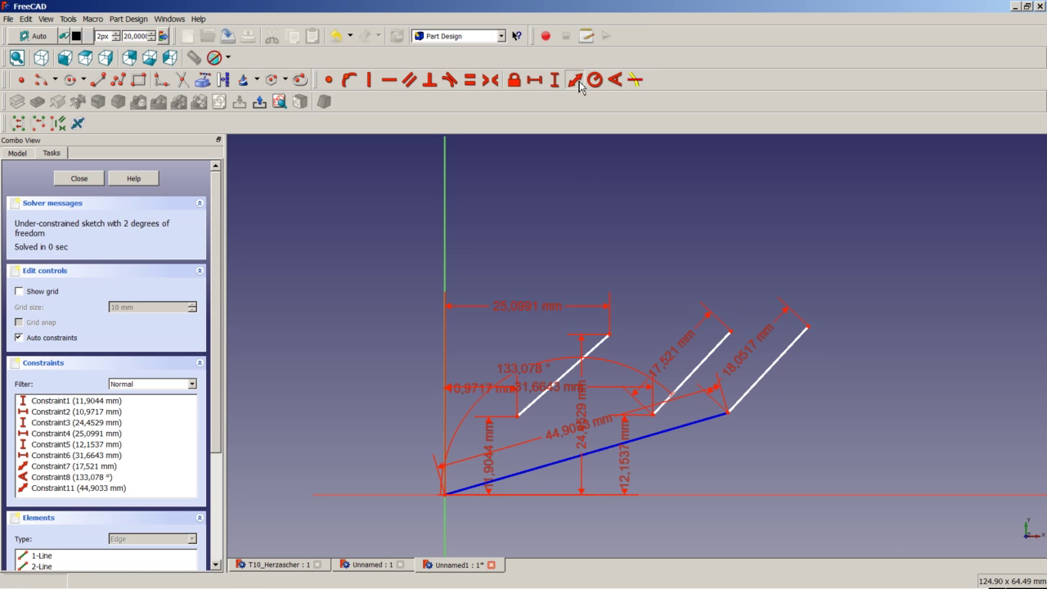
left_click(500, 313)
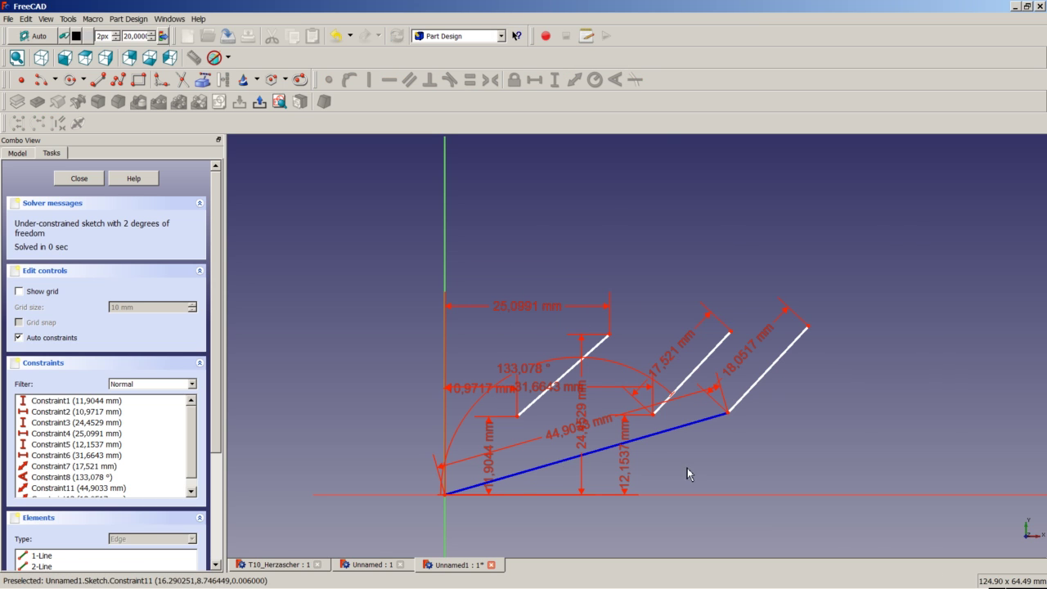
- Constrain the base line at 16,1448° and the right slanted line's angle to the horizontal axis
left_click(687, 433)
left_click(682, 495)
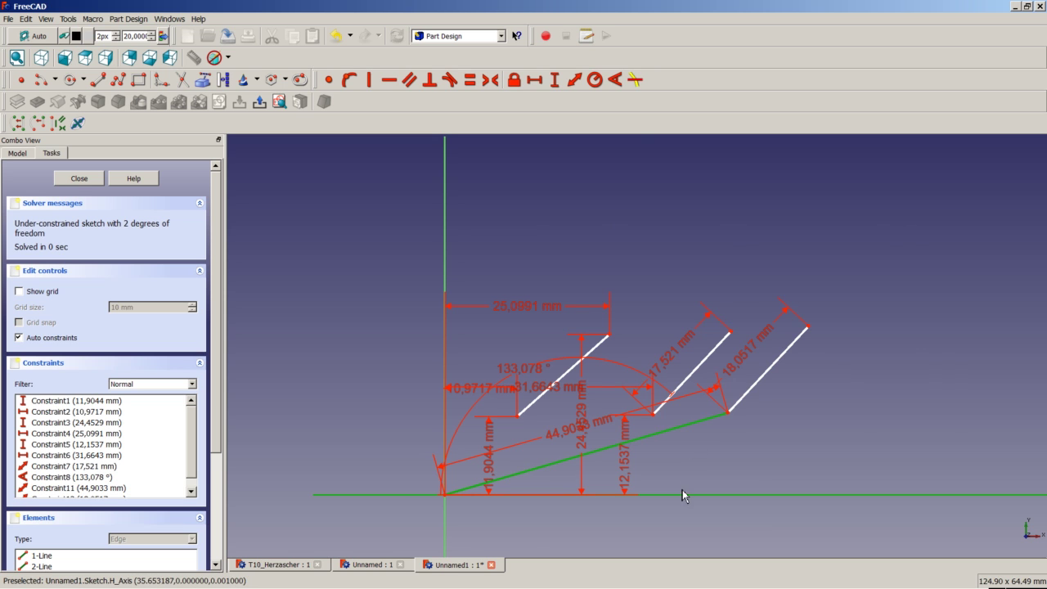
left_click(617, 80)
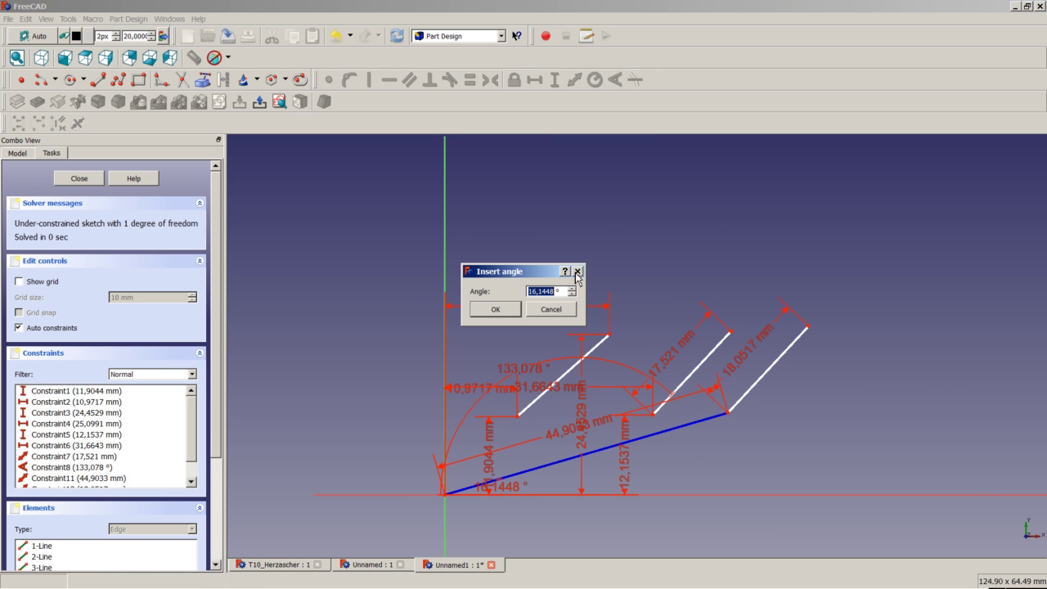
left_click(510, 309)
left_click(745, 395)
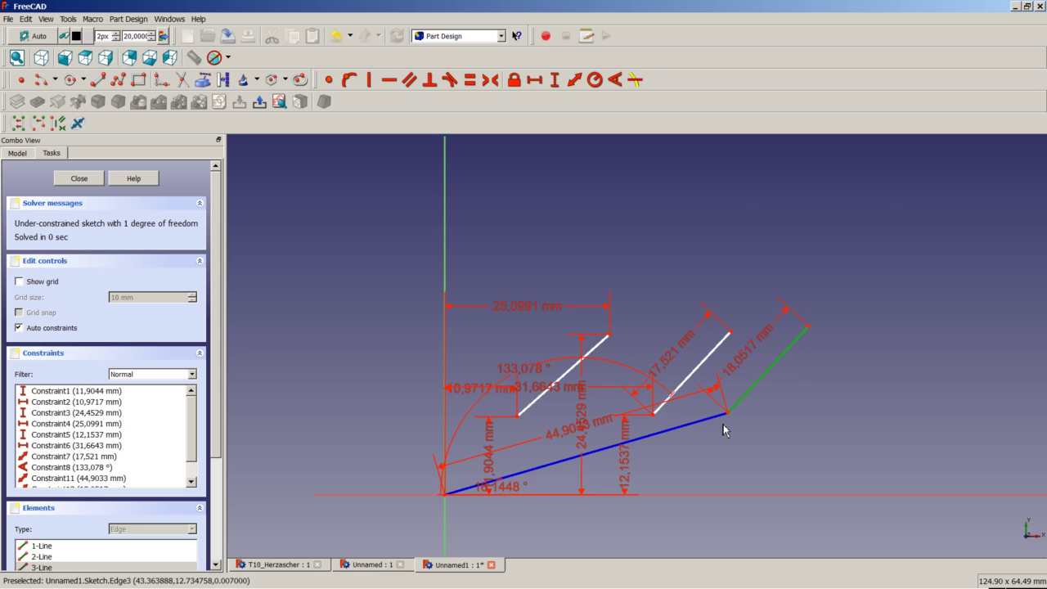
left_click(717, 499)
left_click(615, 79)
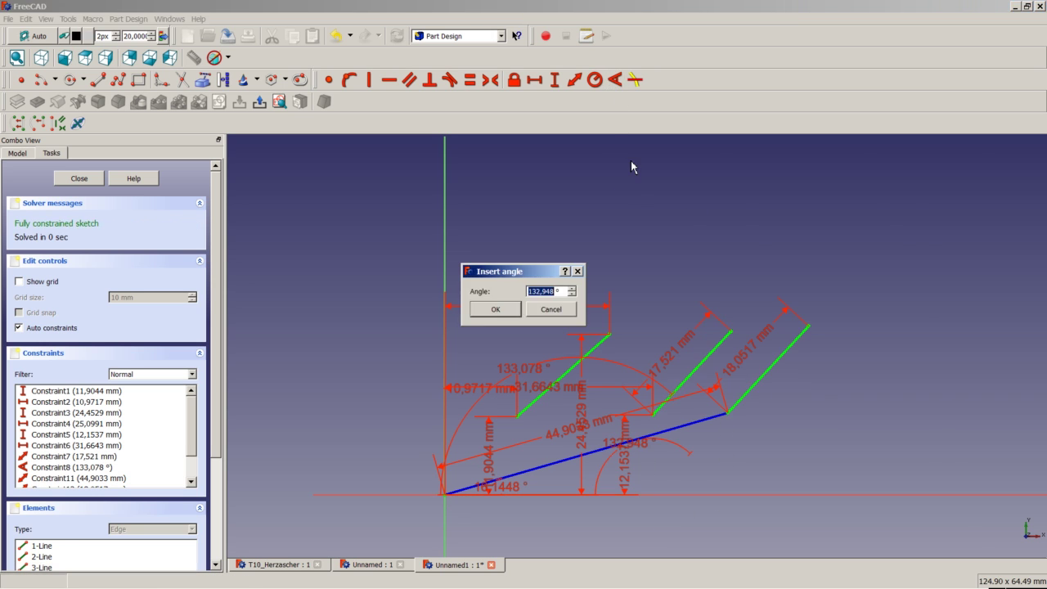
left_click(508, 311)
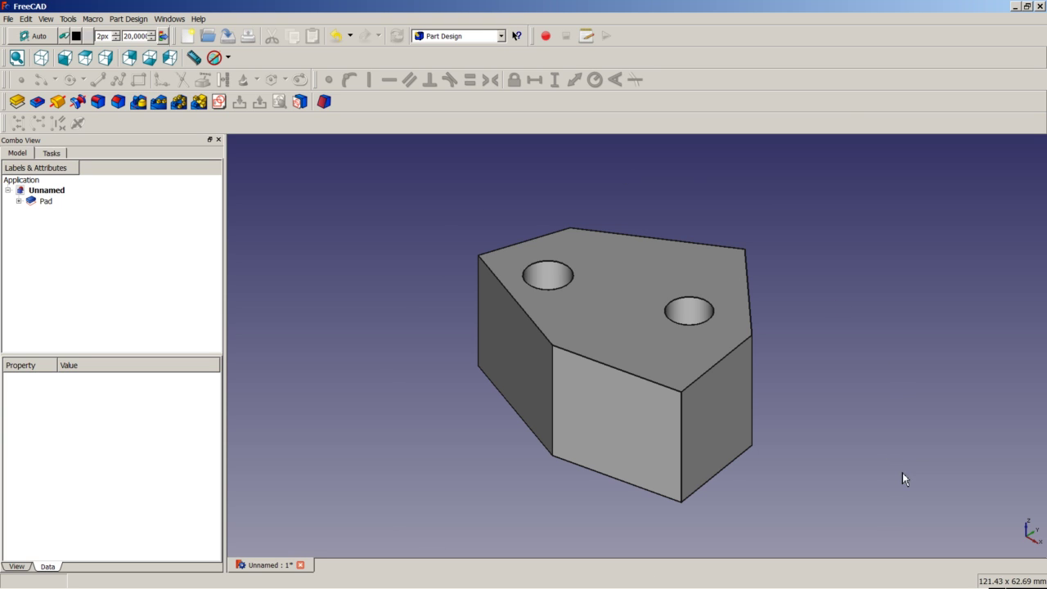
- Sketch a closed polyline outline as Sketch001 on the pad's front face and close it
left_click(620, 424)
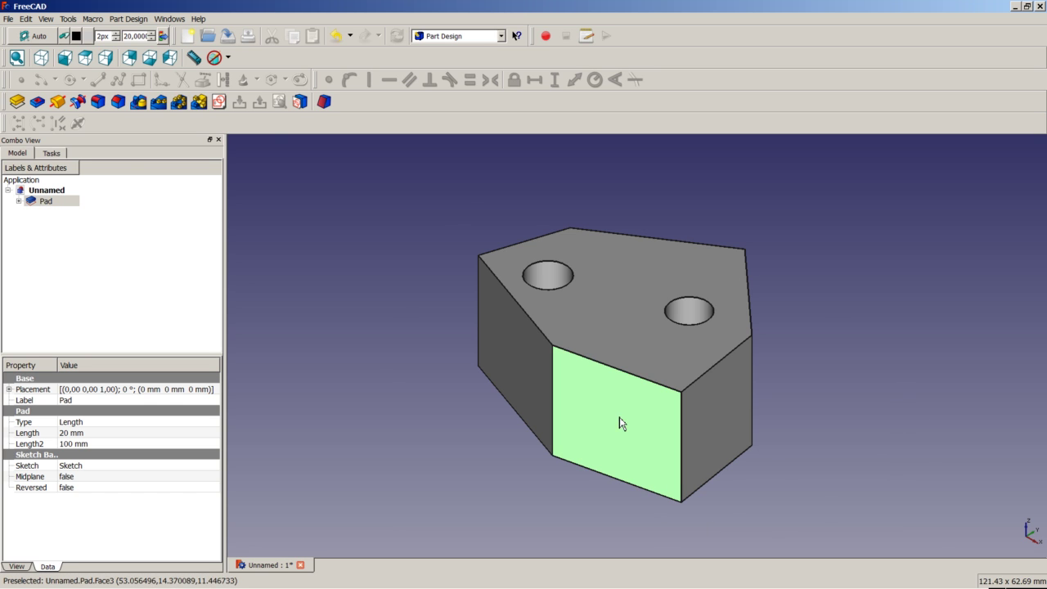
left_click(218, 102)
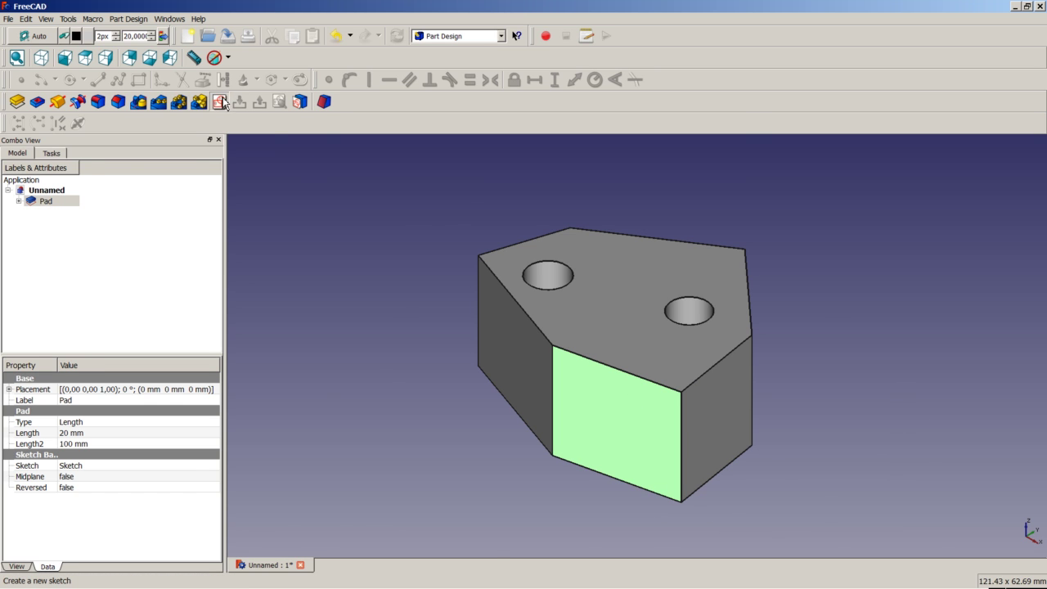
left_click(118, 80)
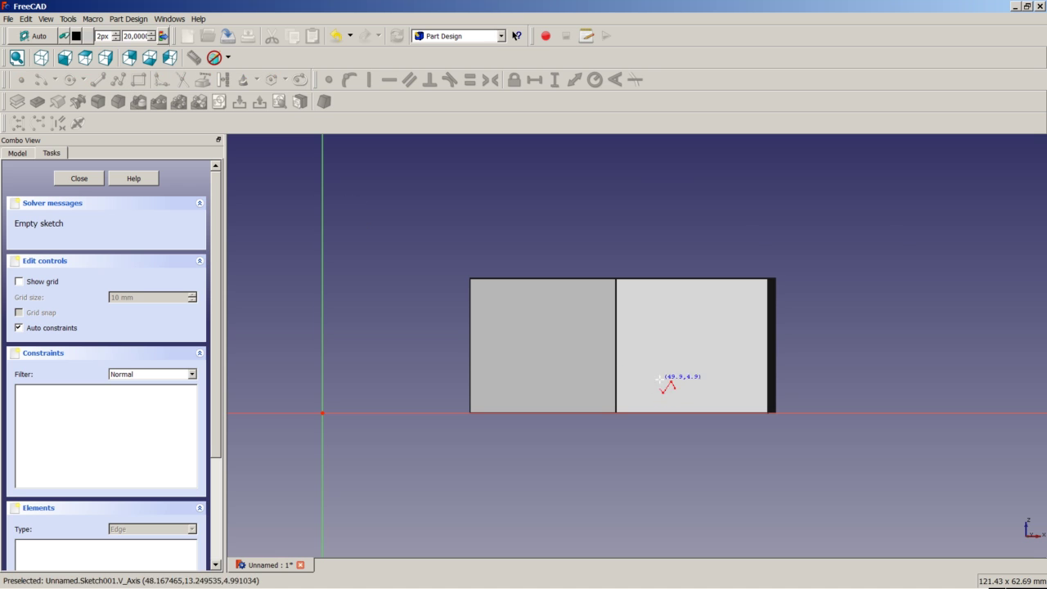
left_click(647, 374)
left_click(685, 391)
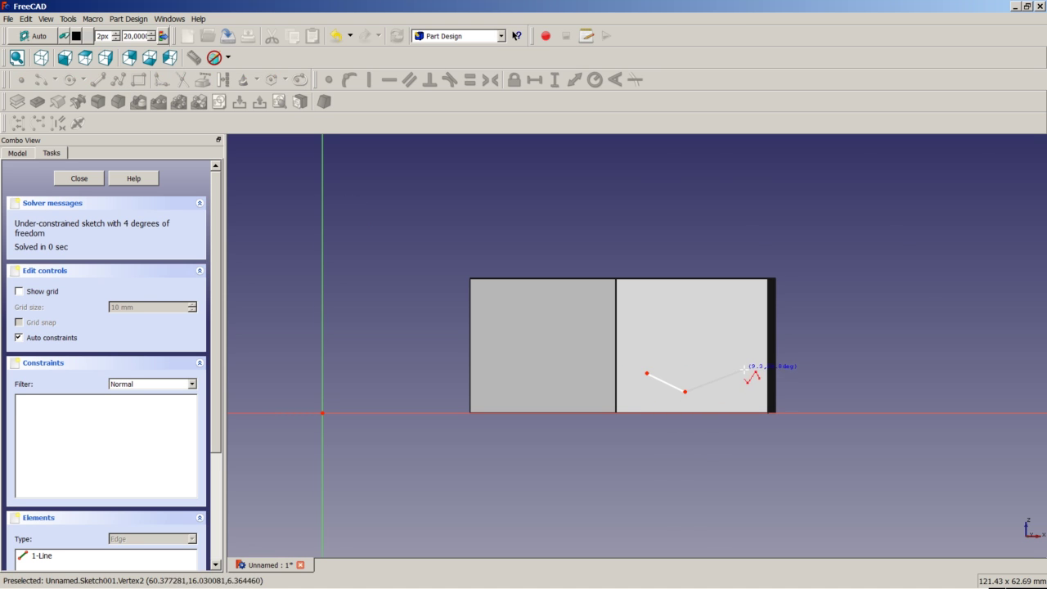
left_click(743, 370)
left_click(726, 309)
left_click(671, 320)
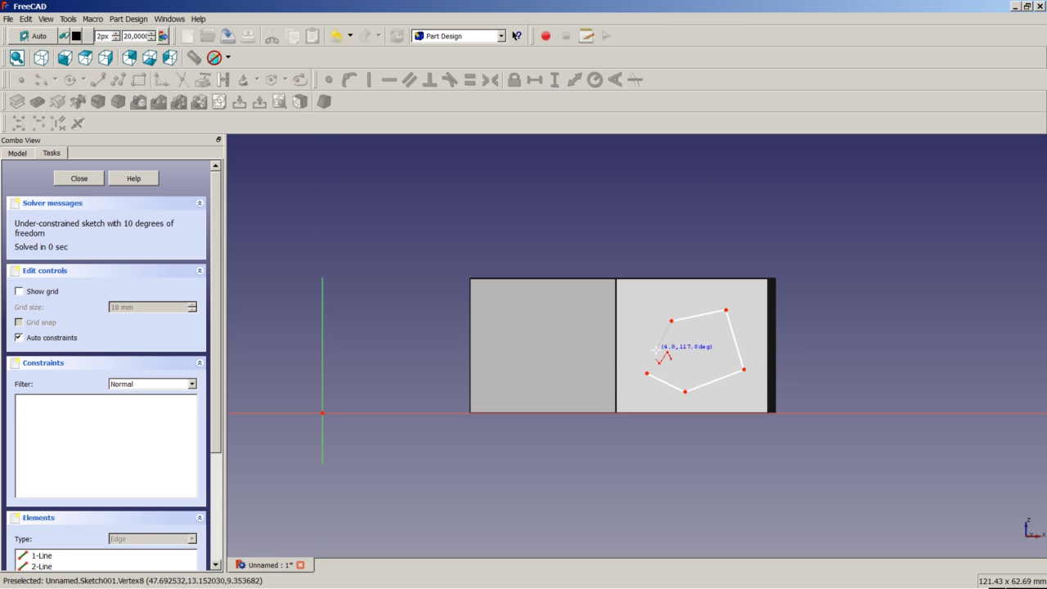
left_click(646, 361)
left_click(646, 374)
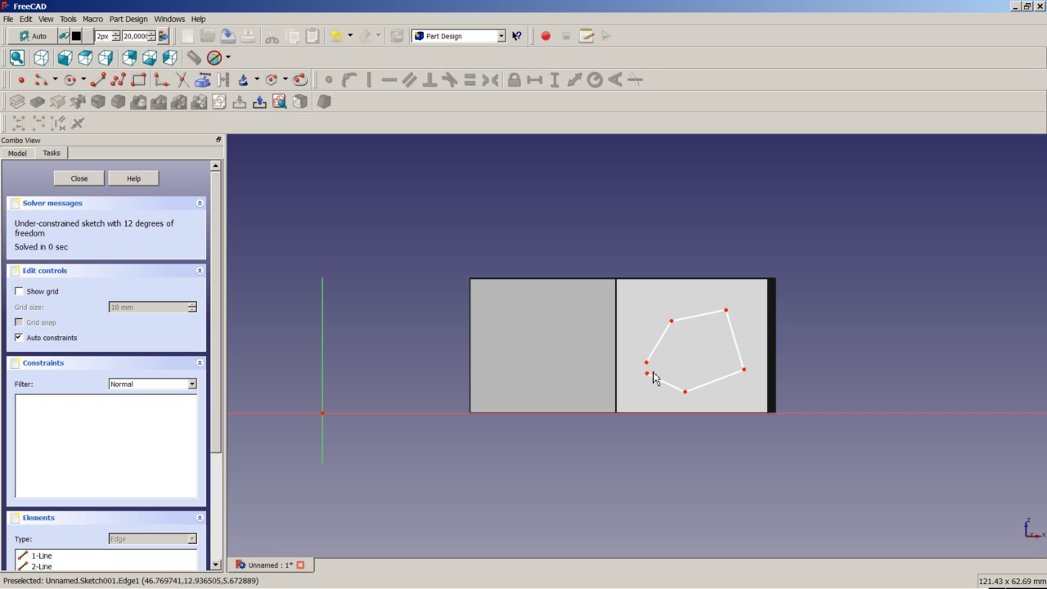
left_click(78, 178)
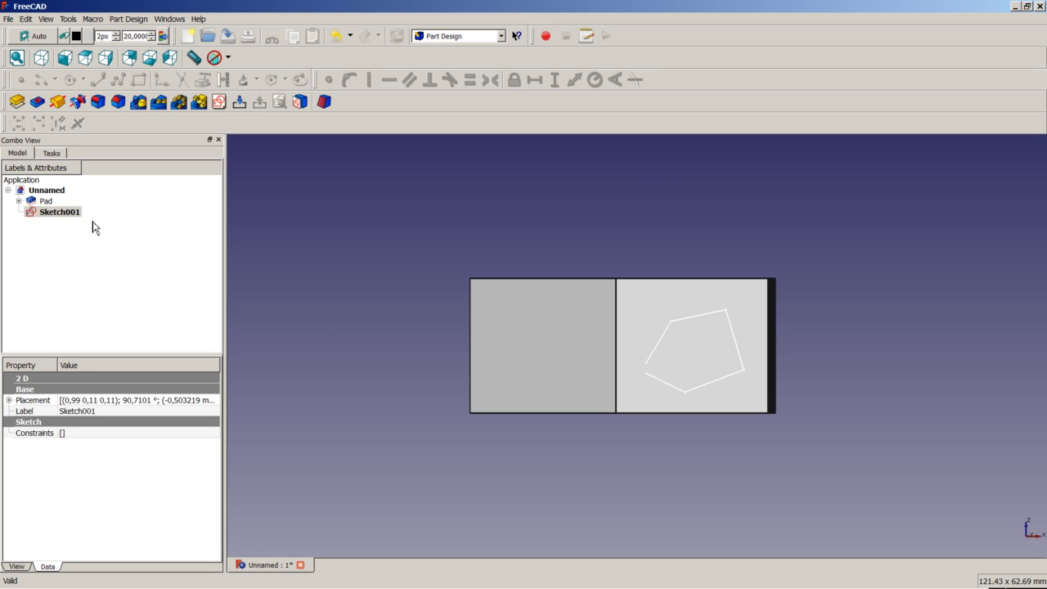
left_click(17, 103)
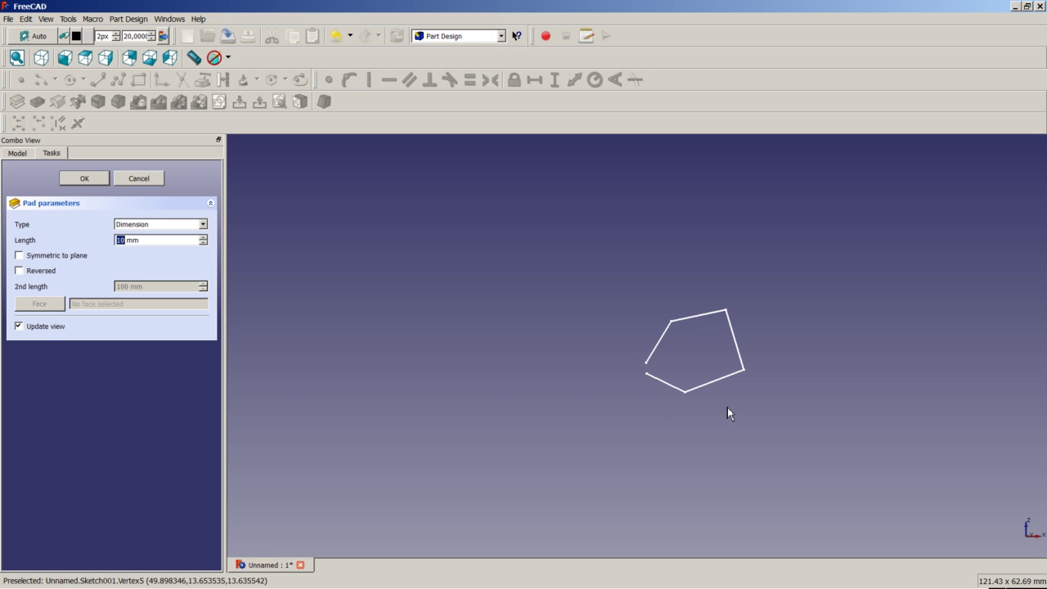
left_click(85, 178)
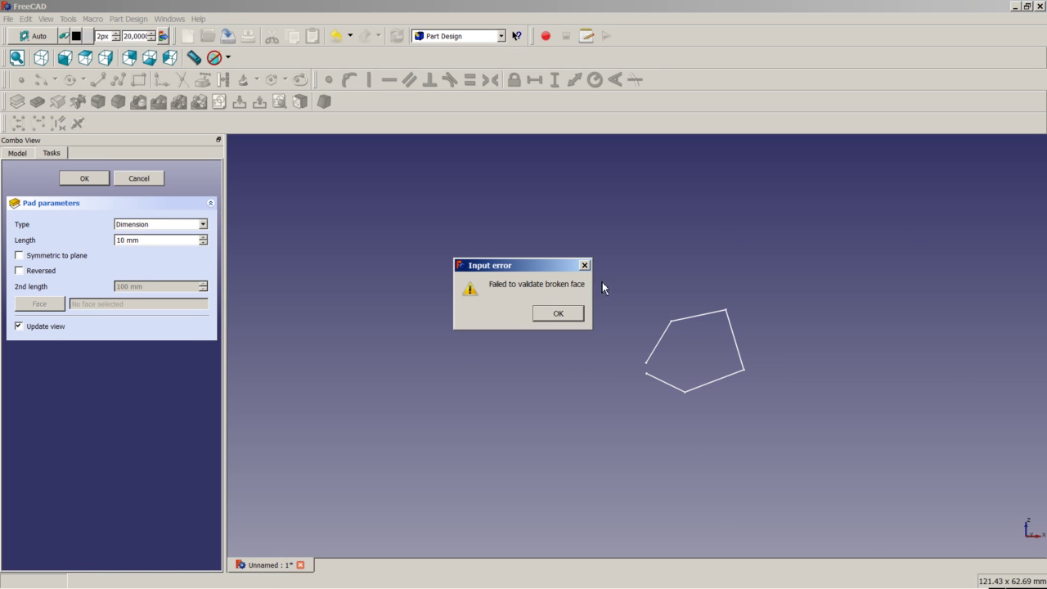
left_click(559, 315)
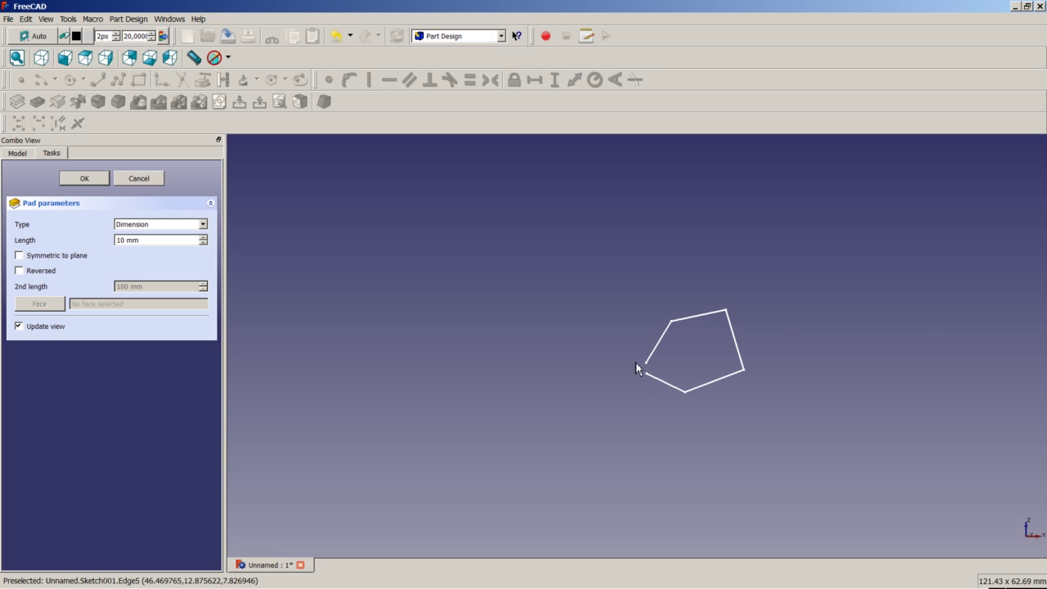
left_click(139, 179)
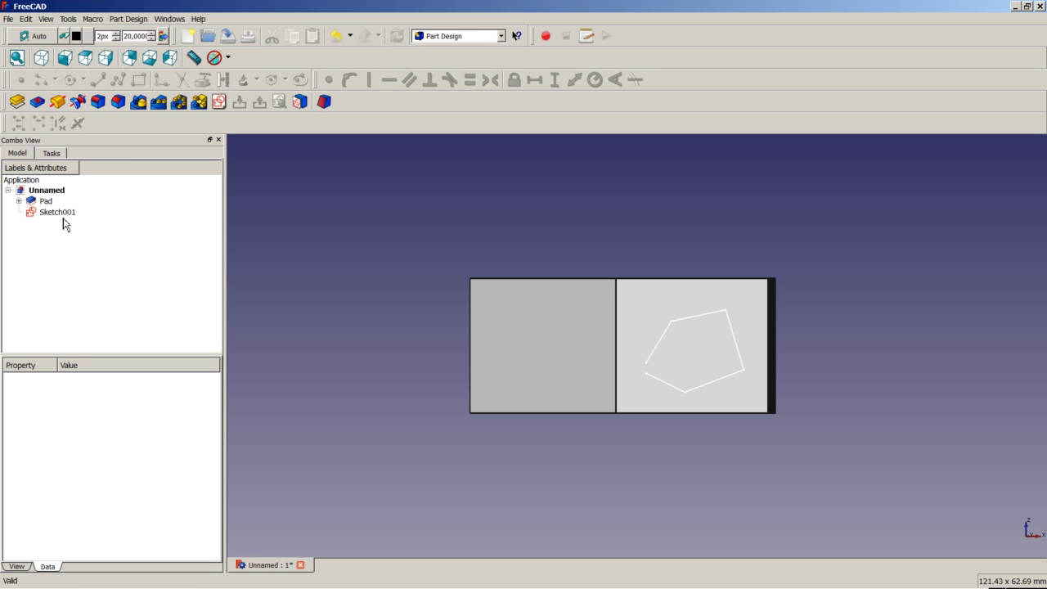
- In the Sketcher workbench, run Validate sketch on Sketch001 and close it without fixes
left_click(460, 36)
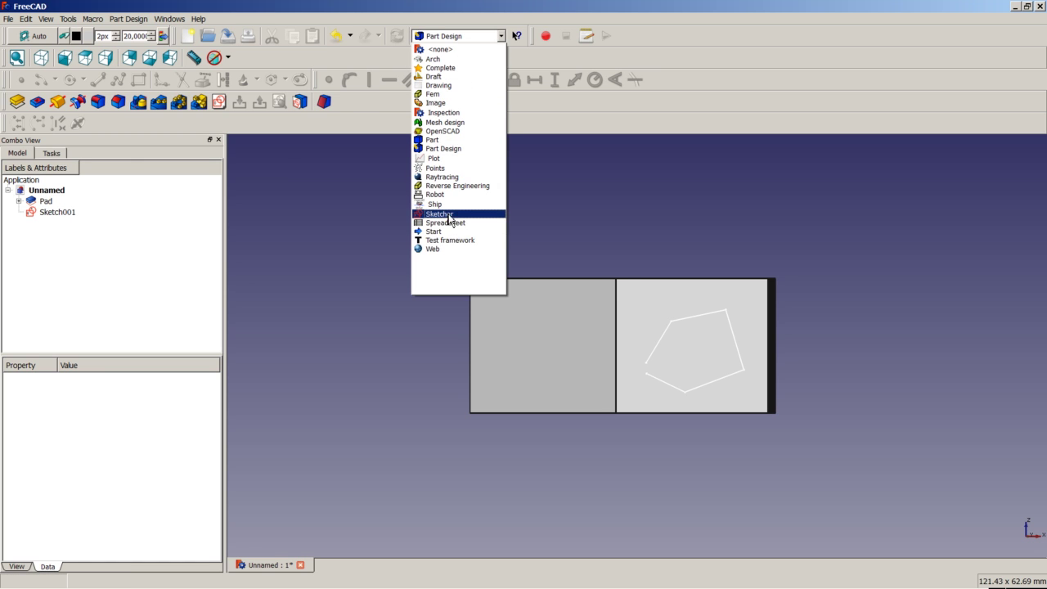
left_click(439, 214)
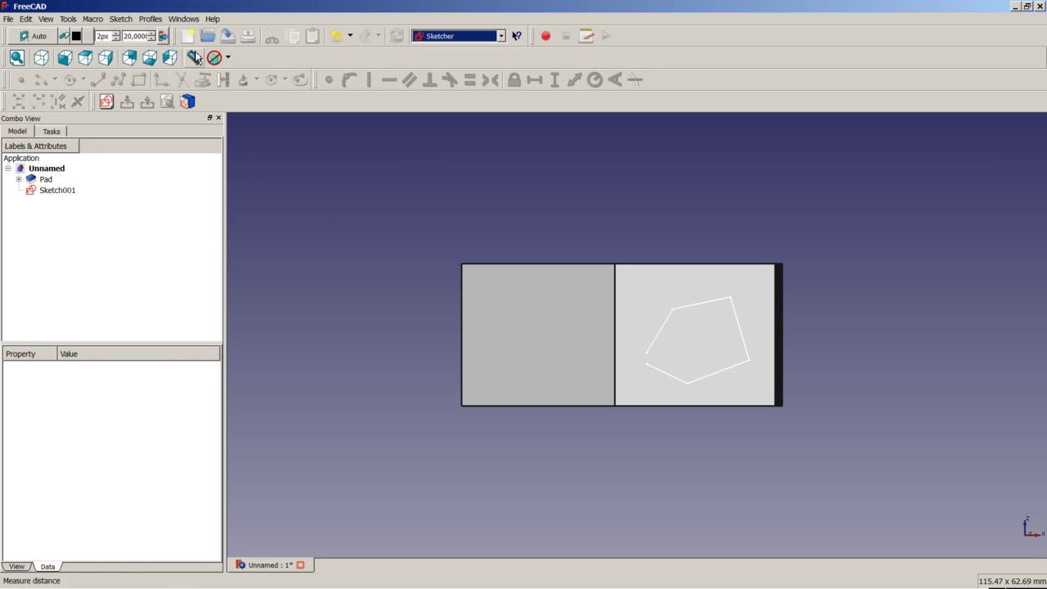
left_click(65, 191)
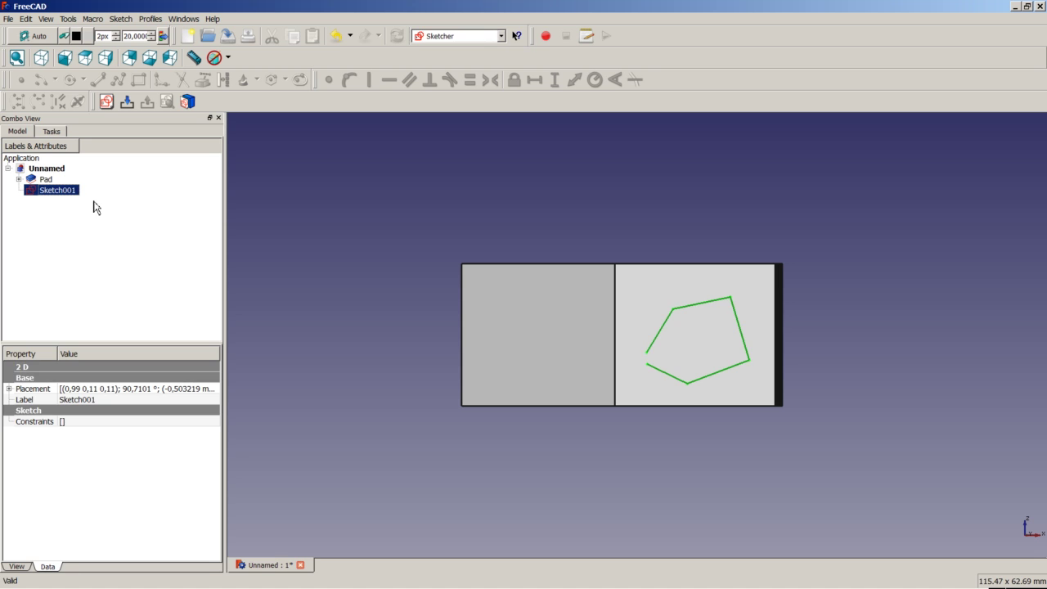
left_click(123, 20)
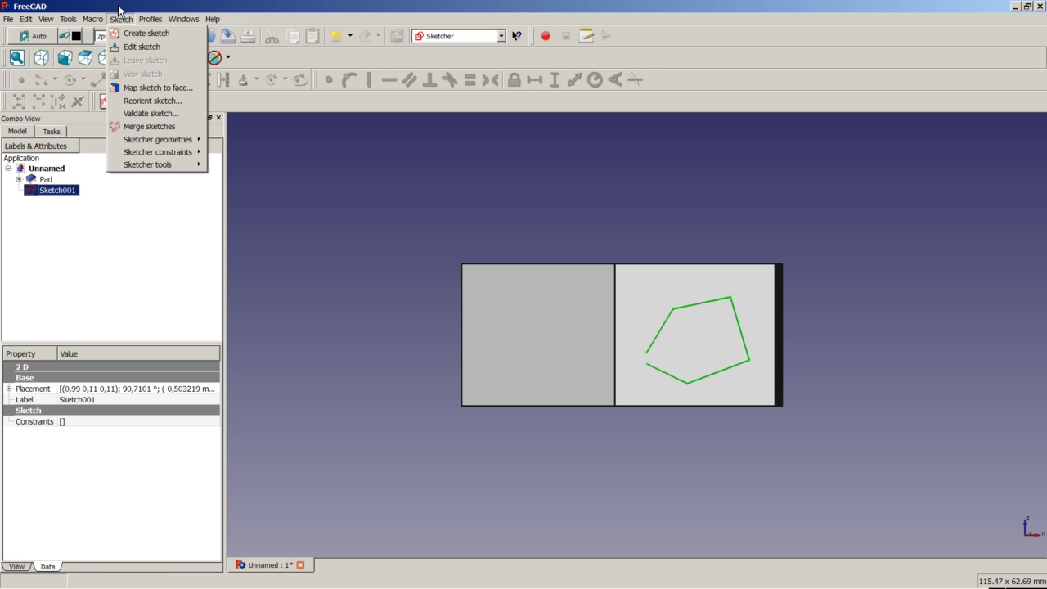
left_click(141, 115)
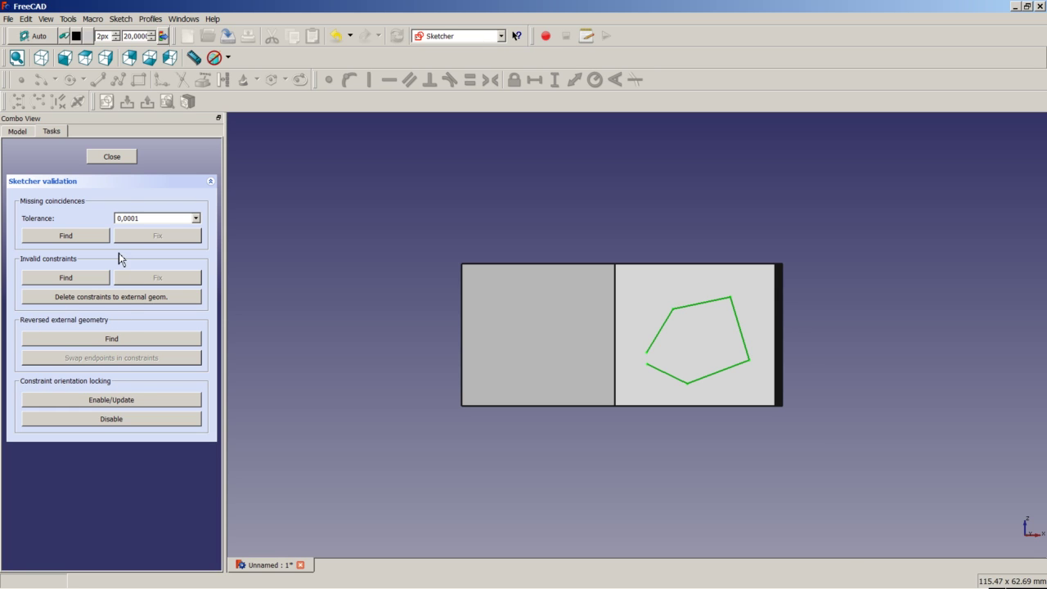
left_click(123, 158)
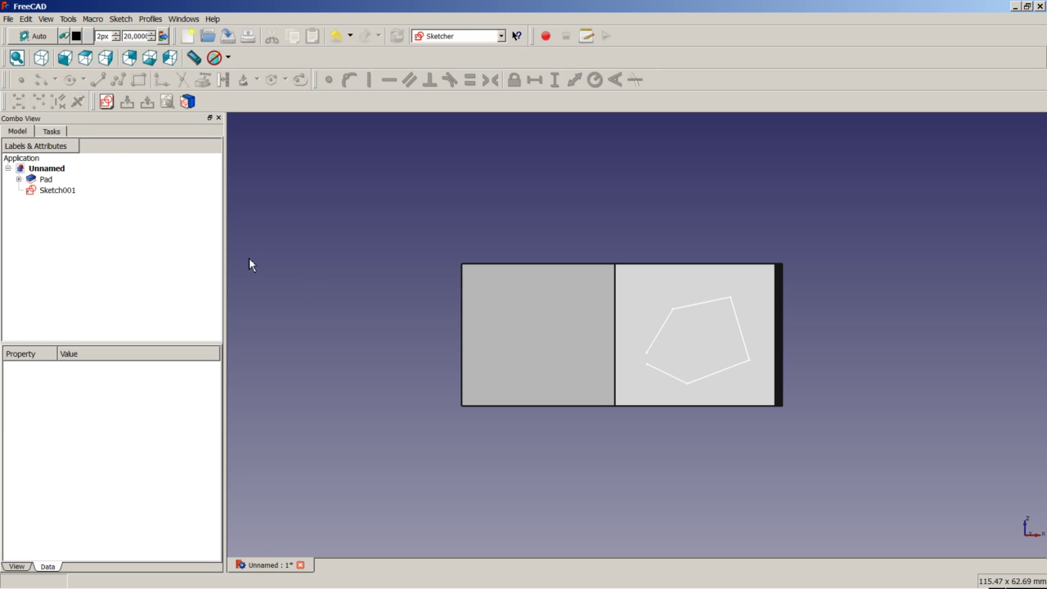
- Reopen Sketch001, inspect its outline's lines in the element list, and close it unchanged
right_click(69, 191)
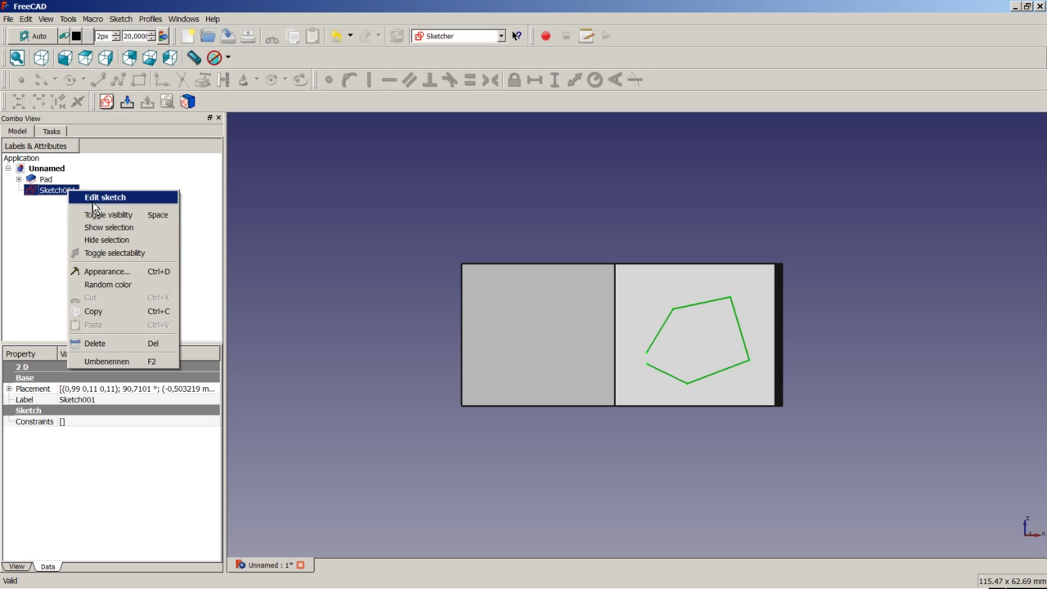
left_click(94, 199)
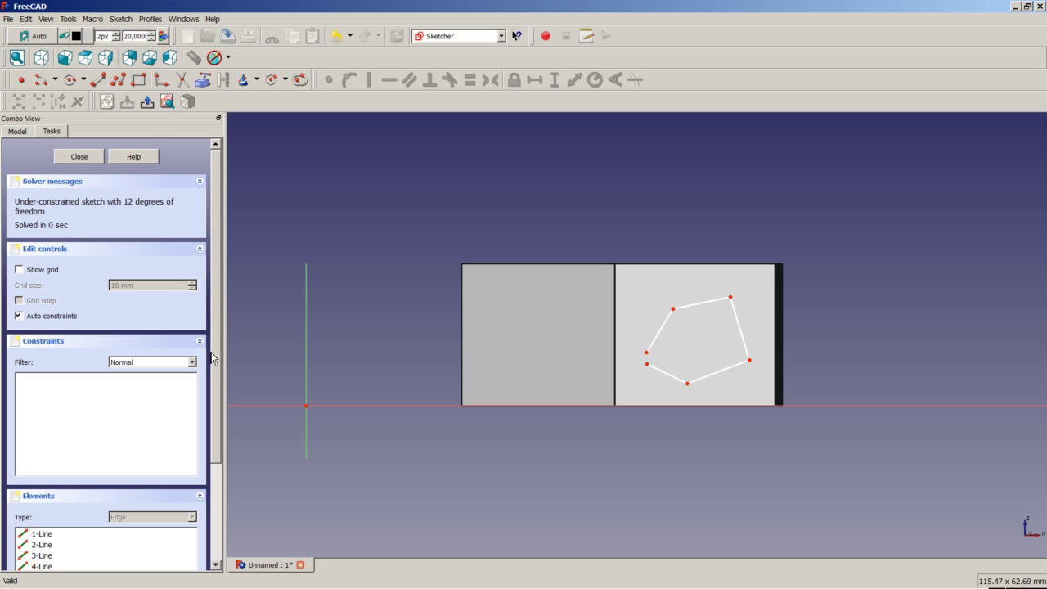
scroll(209, 358, "down", 3)
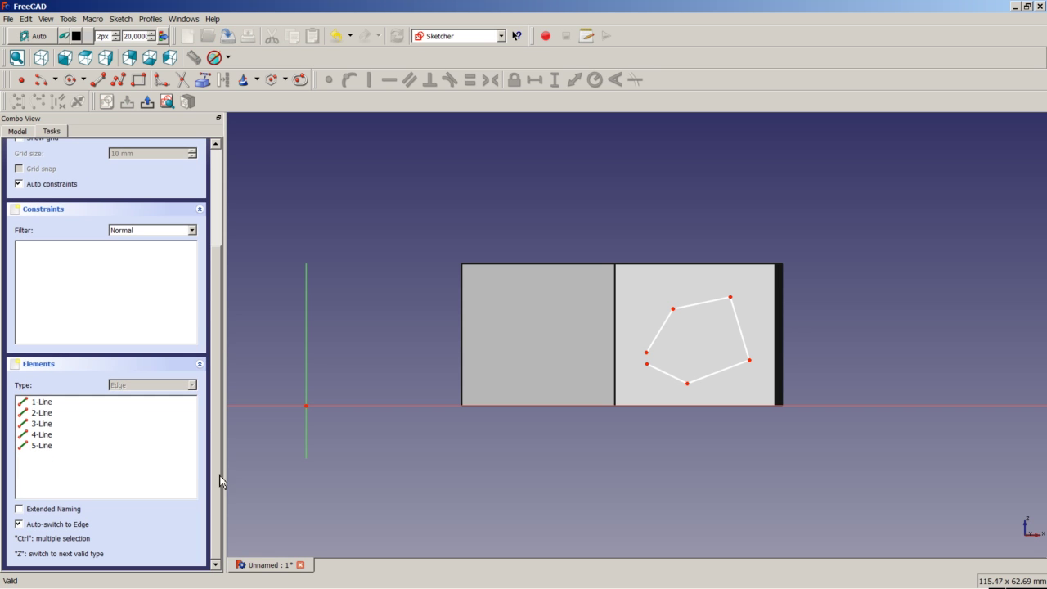
left_click(43, 401)
left_click(53, 414)
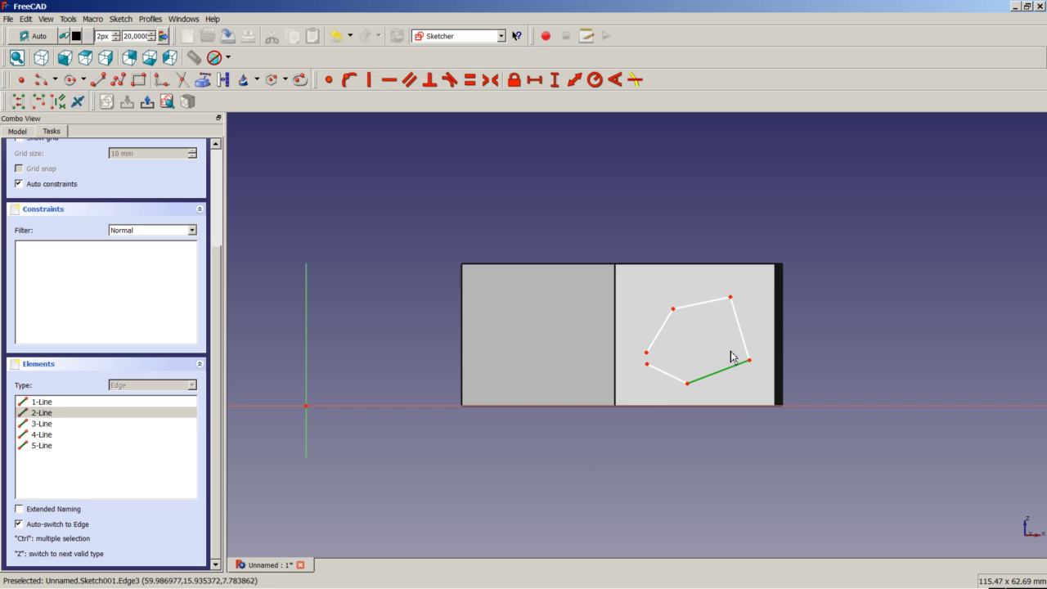
left_click(49, 423)
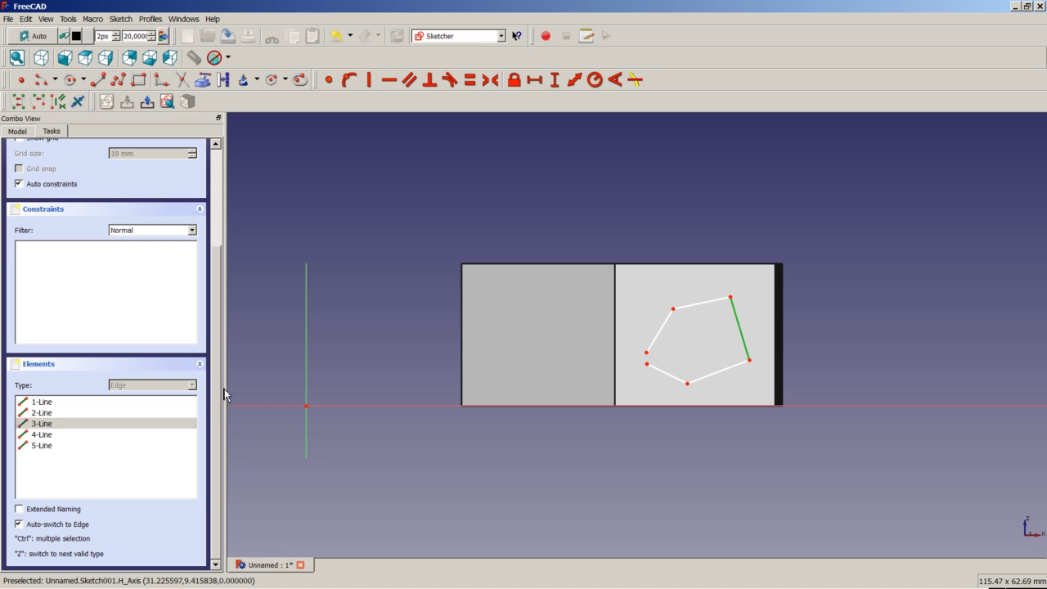
left_click_drag(217, 400, 222, 282)
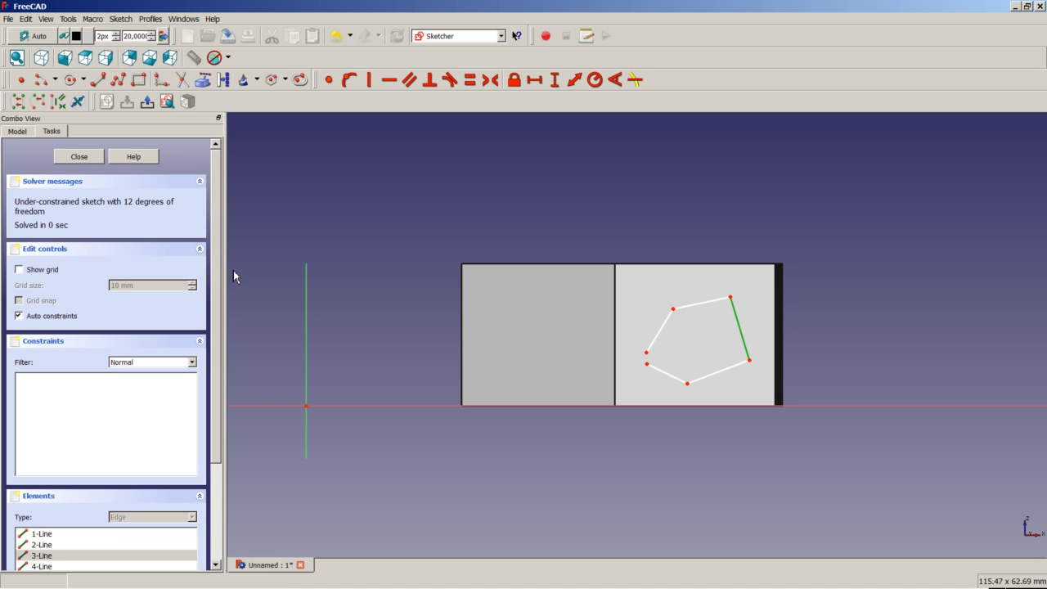
left_click(97, 156)
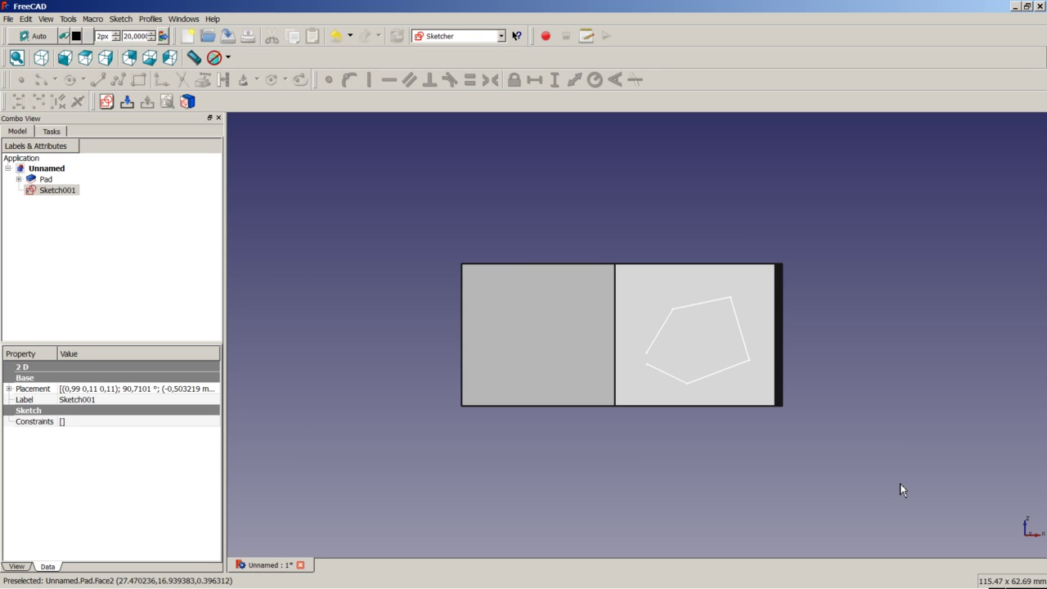
- Reopen Sketch001 and delete all edges of the pentagon outline
left_click(887, 473)
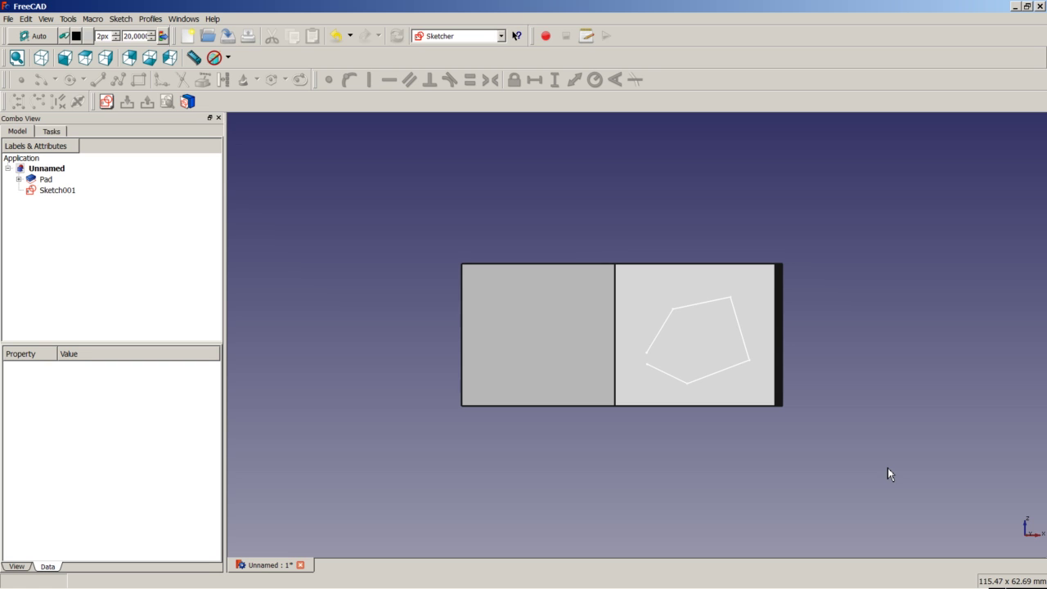
left_click(69, 193)
right_click(66, 194)
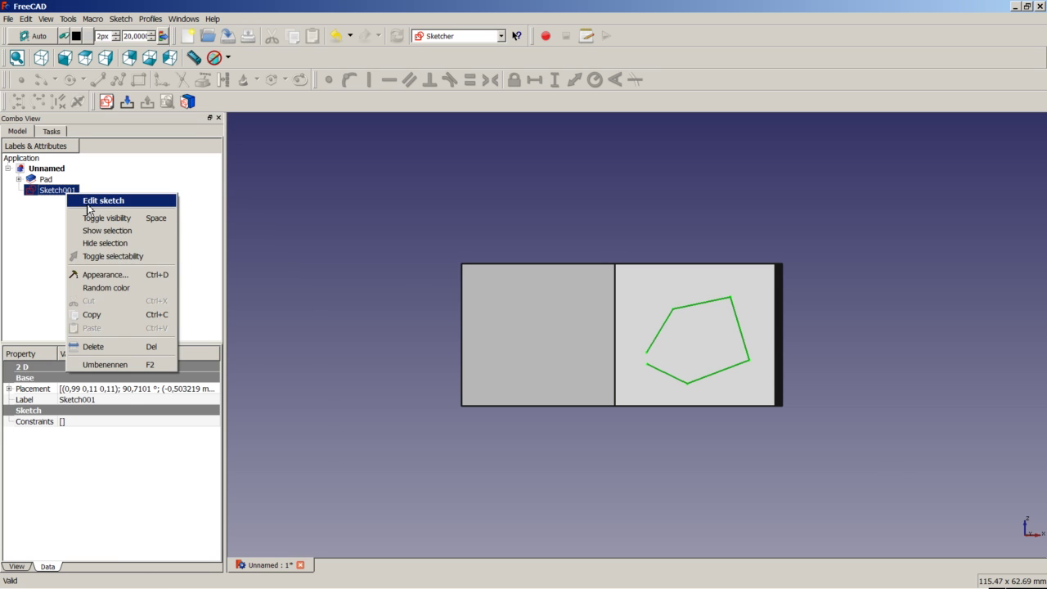
left_click(88, 203)
left_click_drag(626, 280, 781, 439)
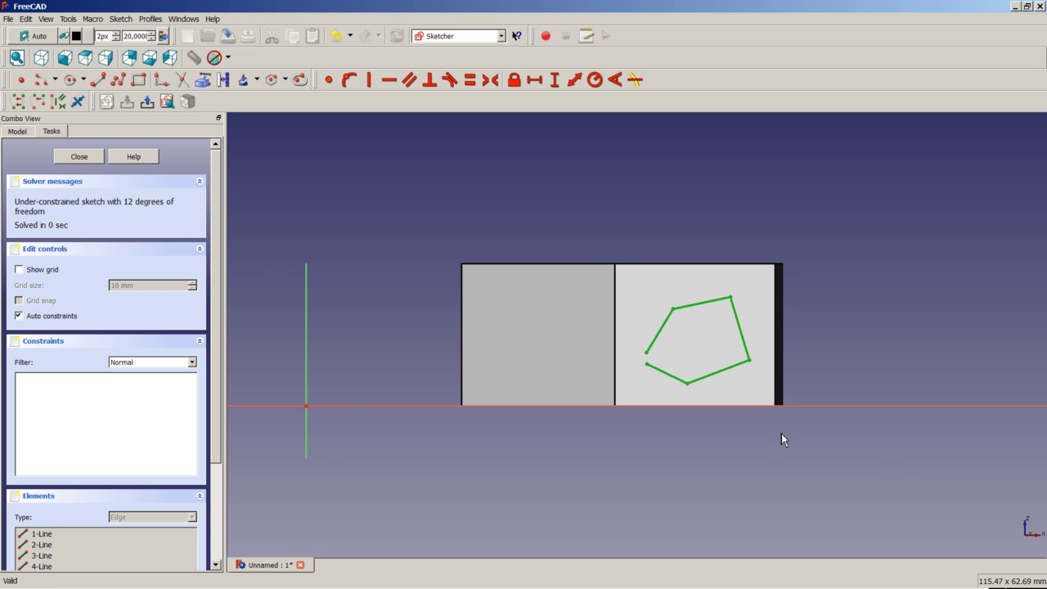
key("Delete")
- Draw a small circle on the block face and close the sketch
left_click(70, 79)
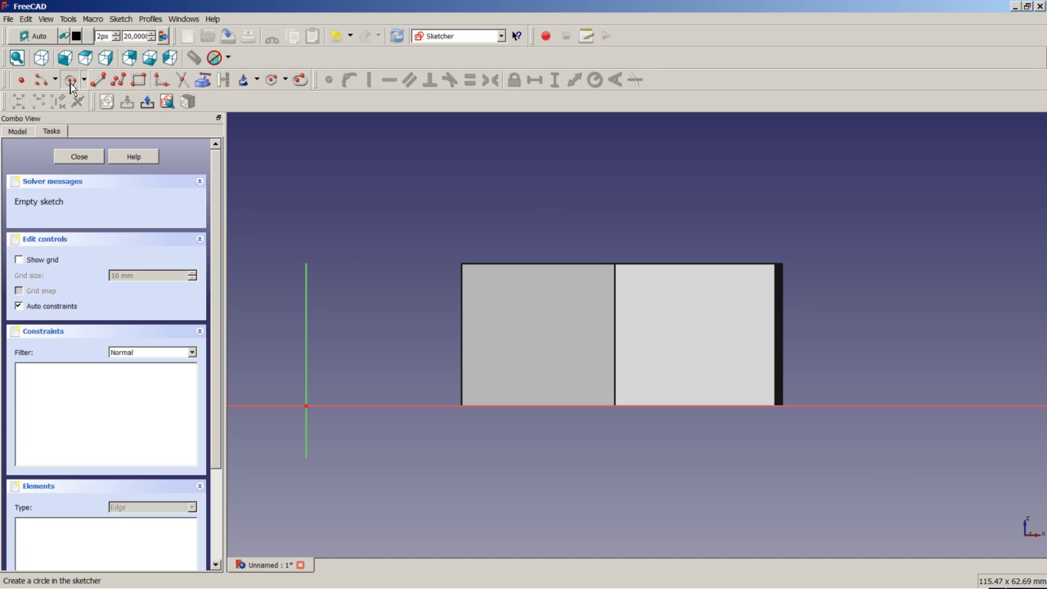
left_click(680, 334)
left_click(699, 334)
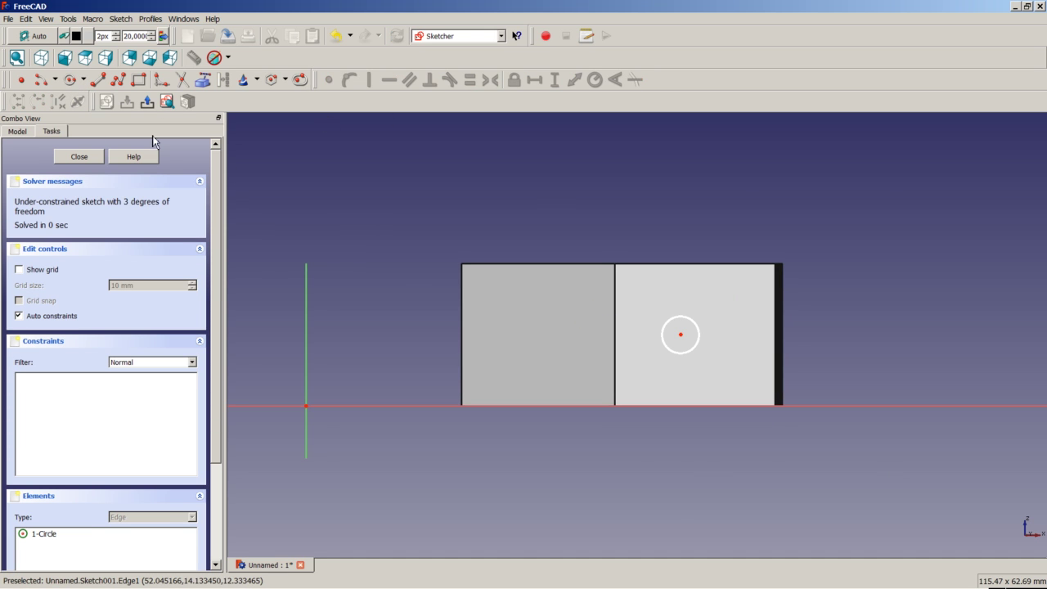
left_click(72, 161)
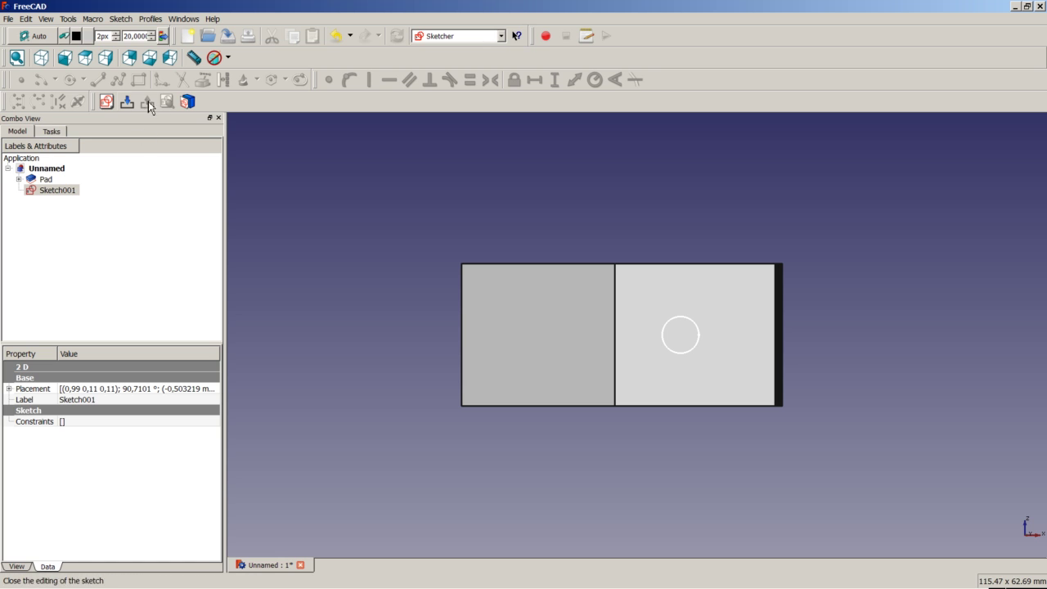
left_click(433, 39)
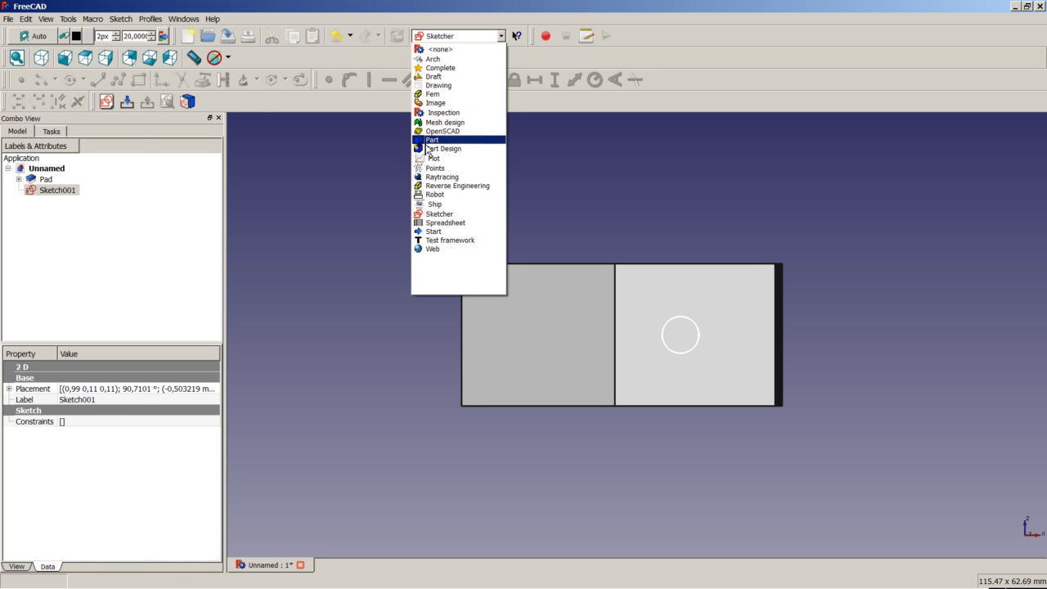
- In Part Design, pad the circle sketch into the Pad001 cylinder and view it isometrically
left_click(434, 148)
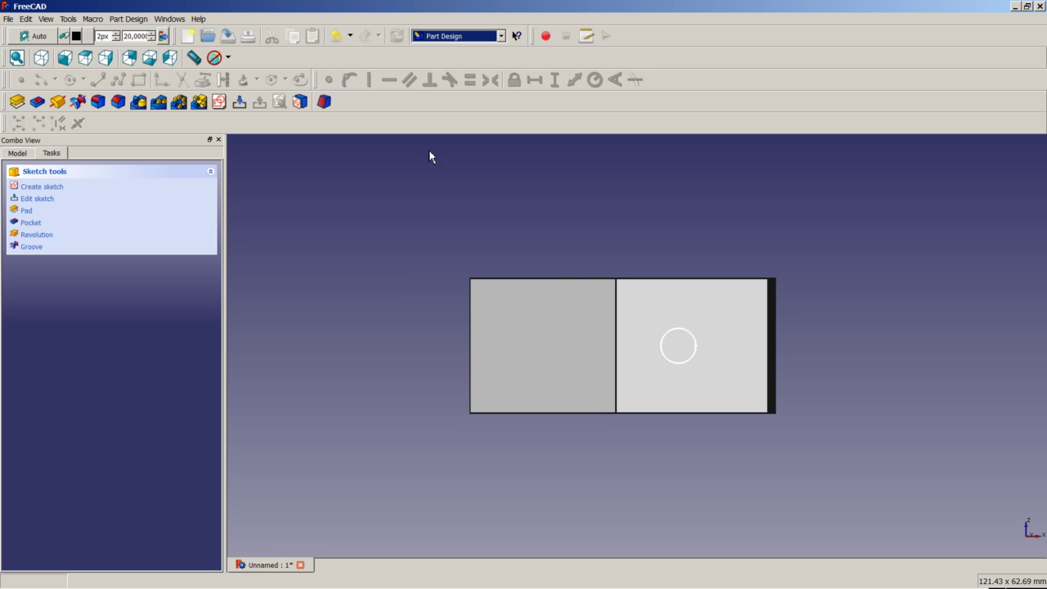
left_click(17, 102)
left_click(86, 180)
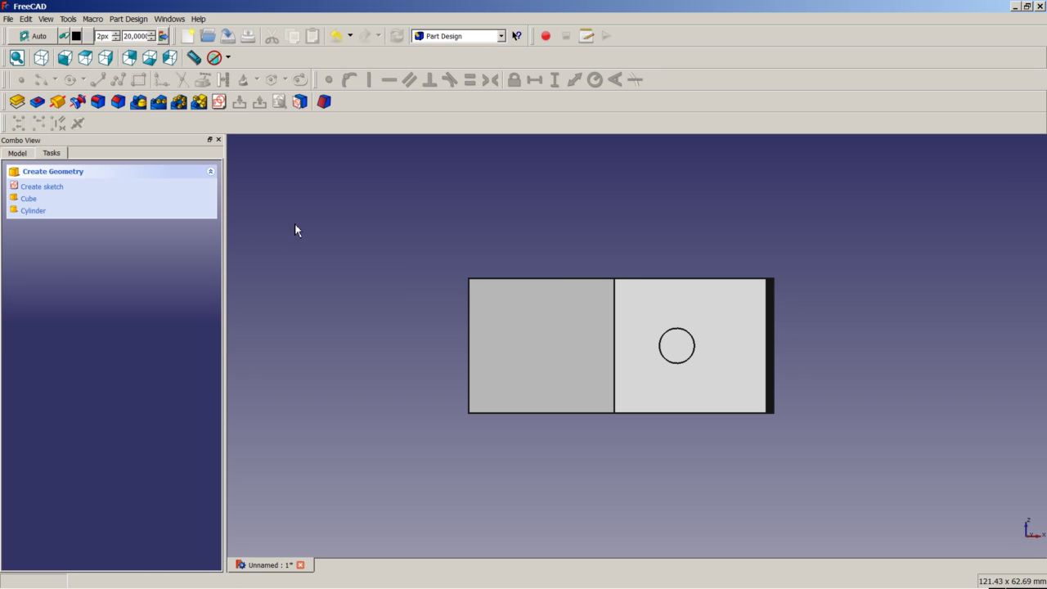
left_click(40, 58)
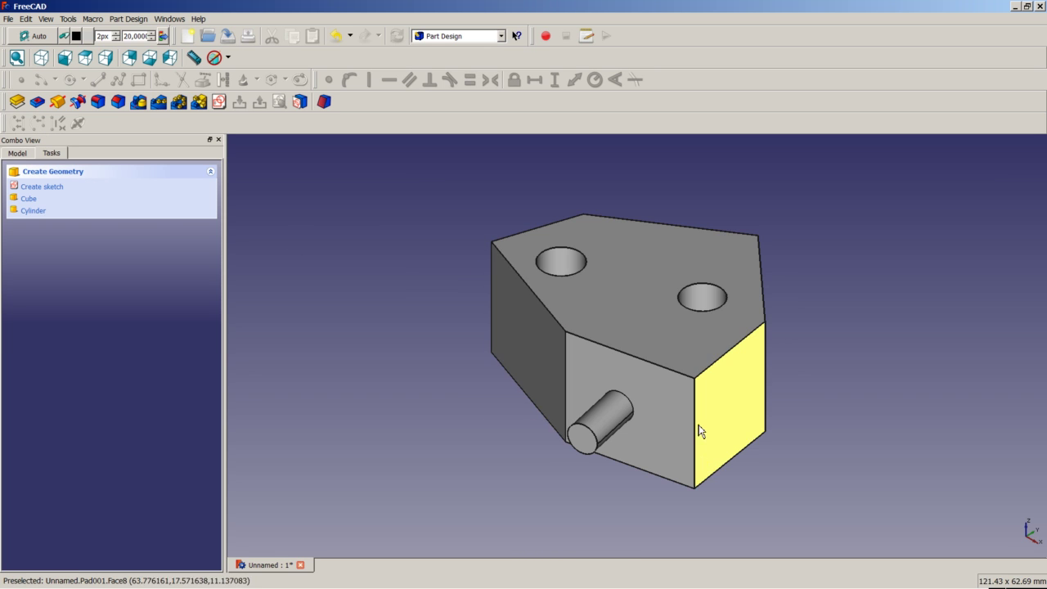
scroll(695, 425, "up", 3)
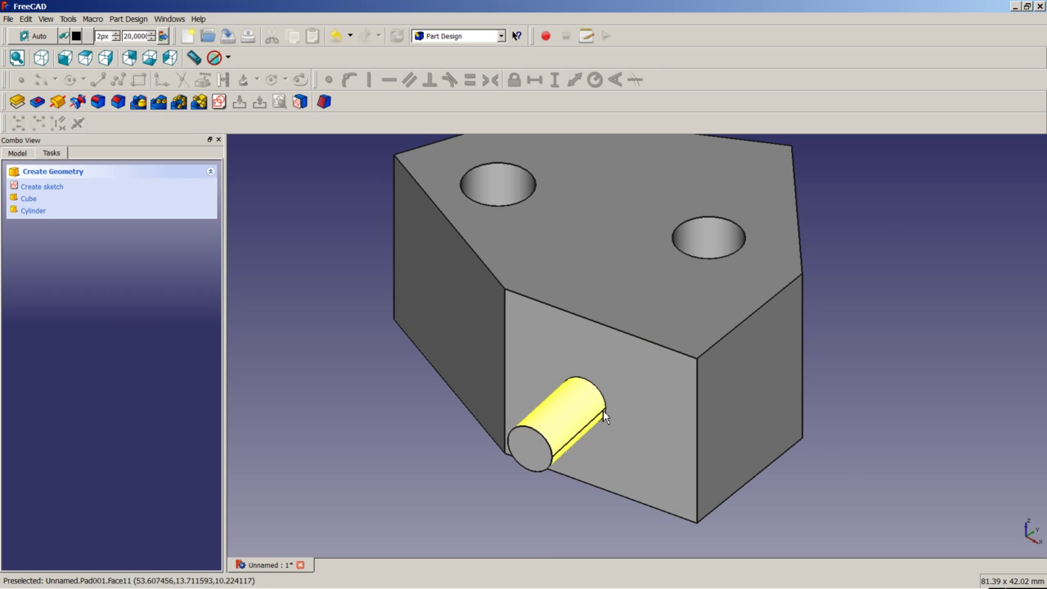
left_click(15, 154)
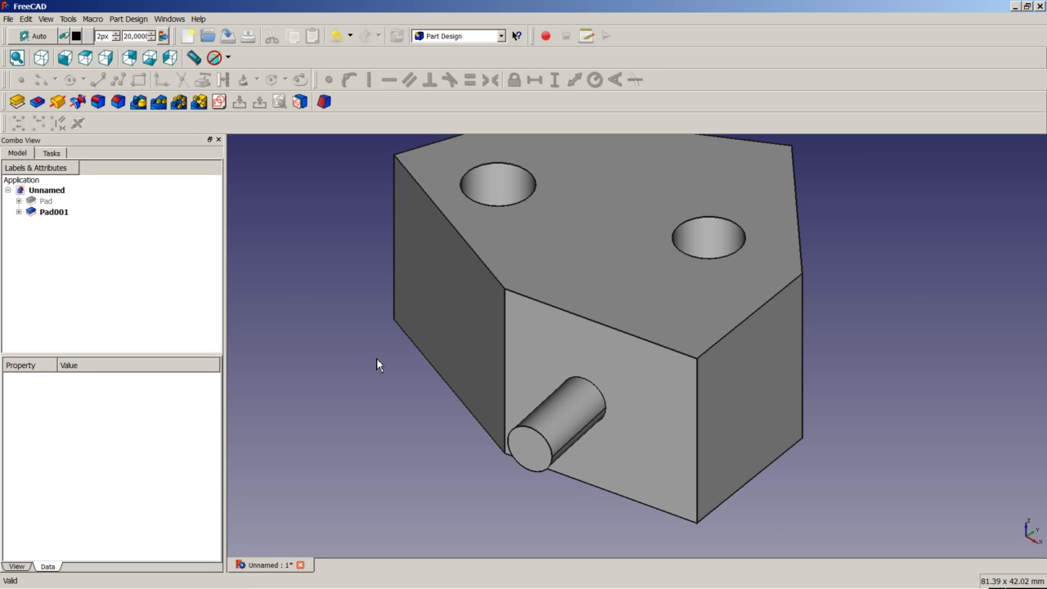
- Expand Pad001 to inspect Sketch001, then select the block's top face
left_click(19, 212)
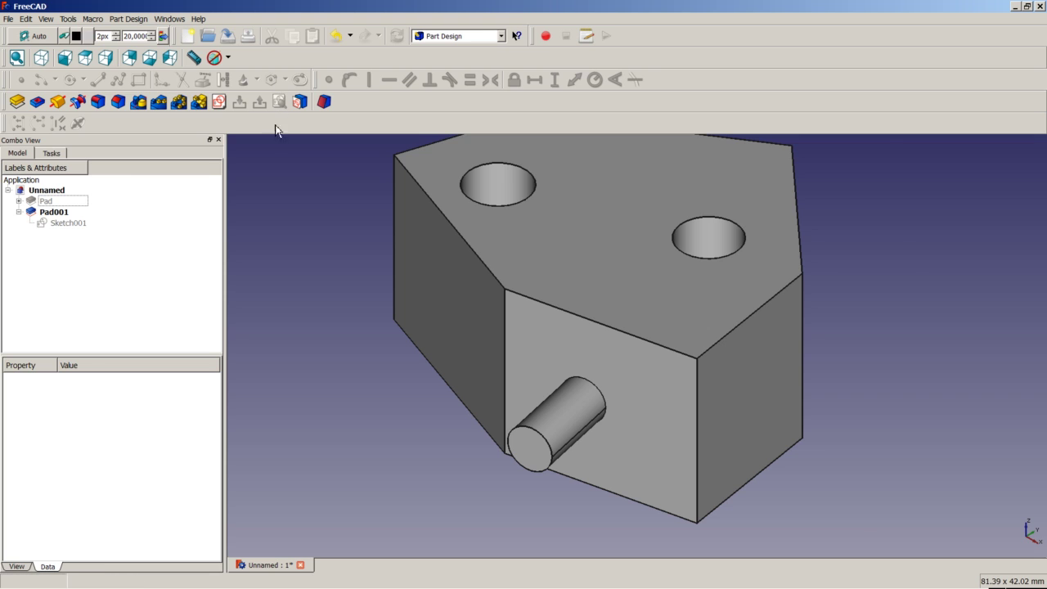
left_click(70, 223)
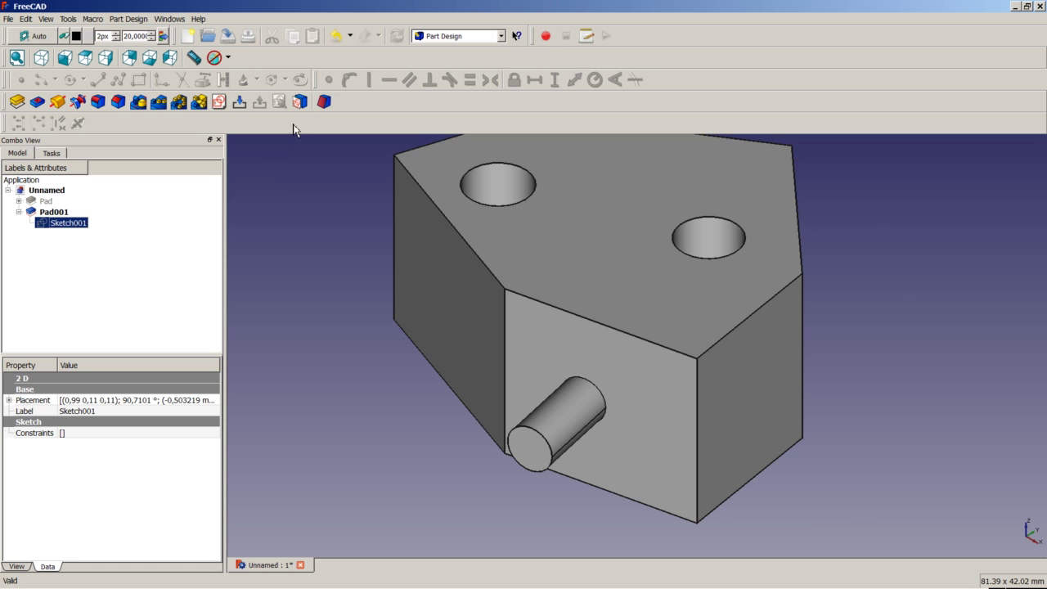
left_click(360, 226)
left_click(606, 293)
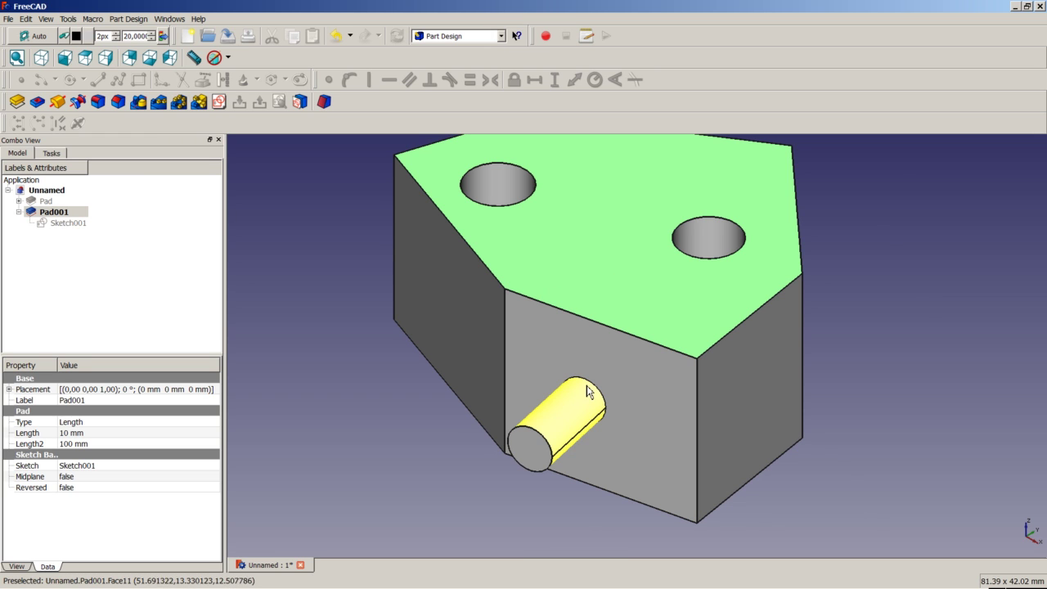
left_click(301, 102)
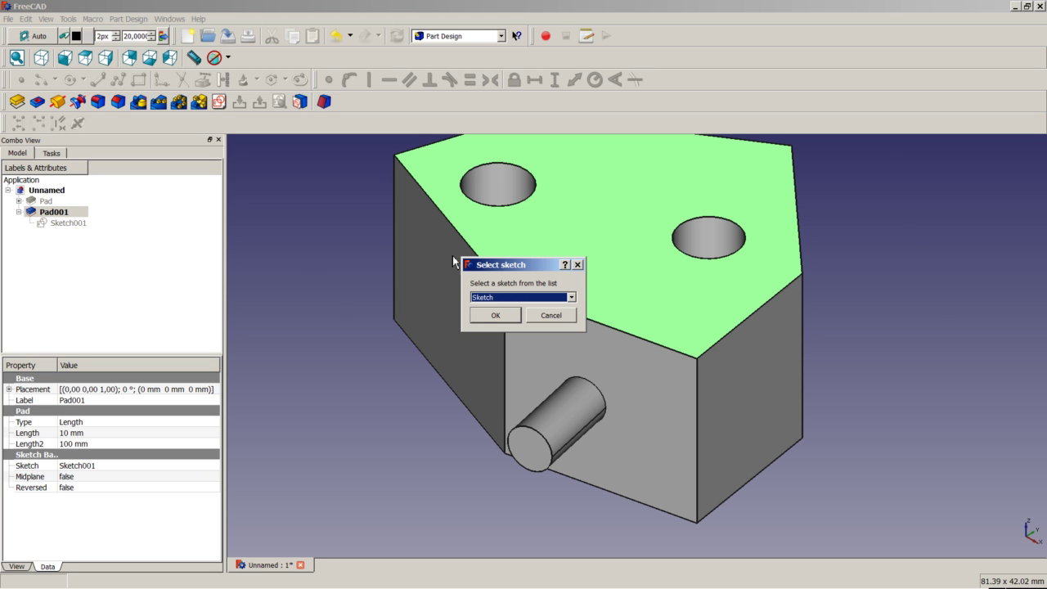
left_click(497, 298)
left_click(499, 316)
left_click(495, 315)
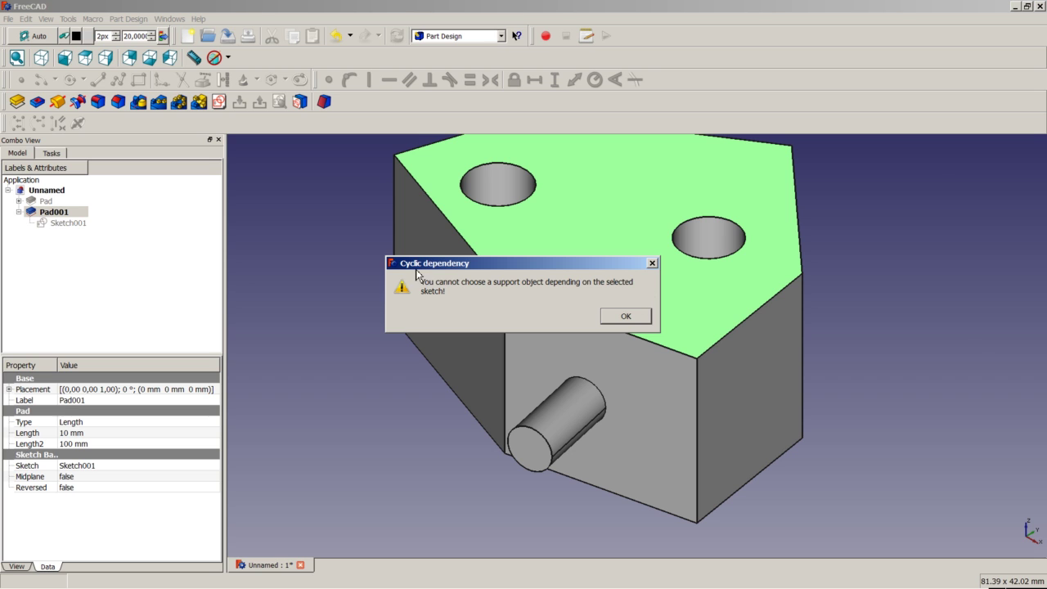
left_click(622, 318)
left_click(344, 296)
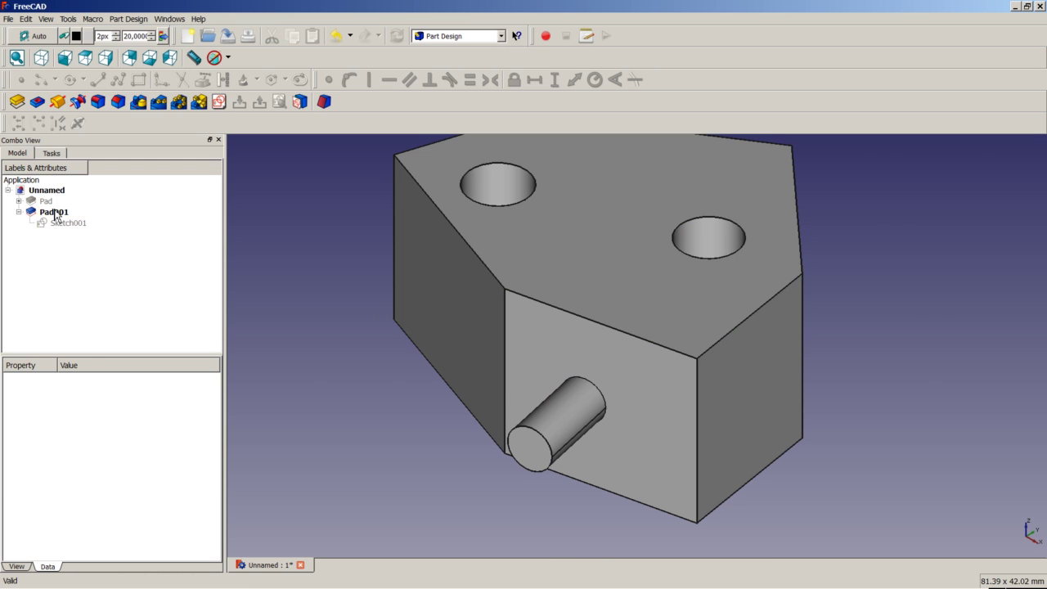
left_click(54, 212)
- Delete the Pad001 peg, leaving Sketch001, and select the top face of Pad
right_click(54, 212)
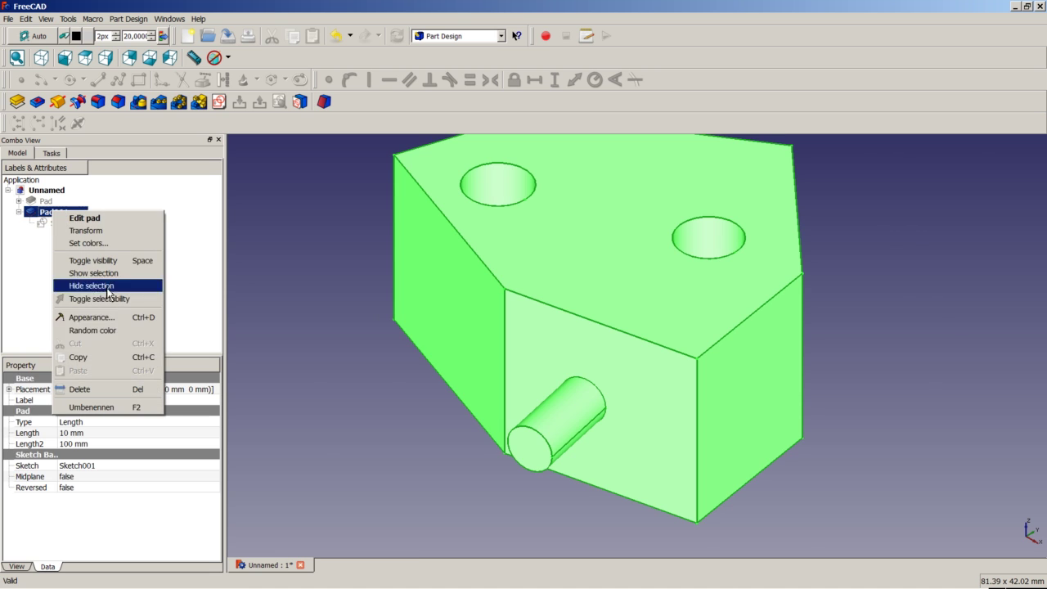
left_click(104, 390)
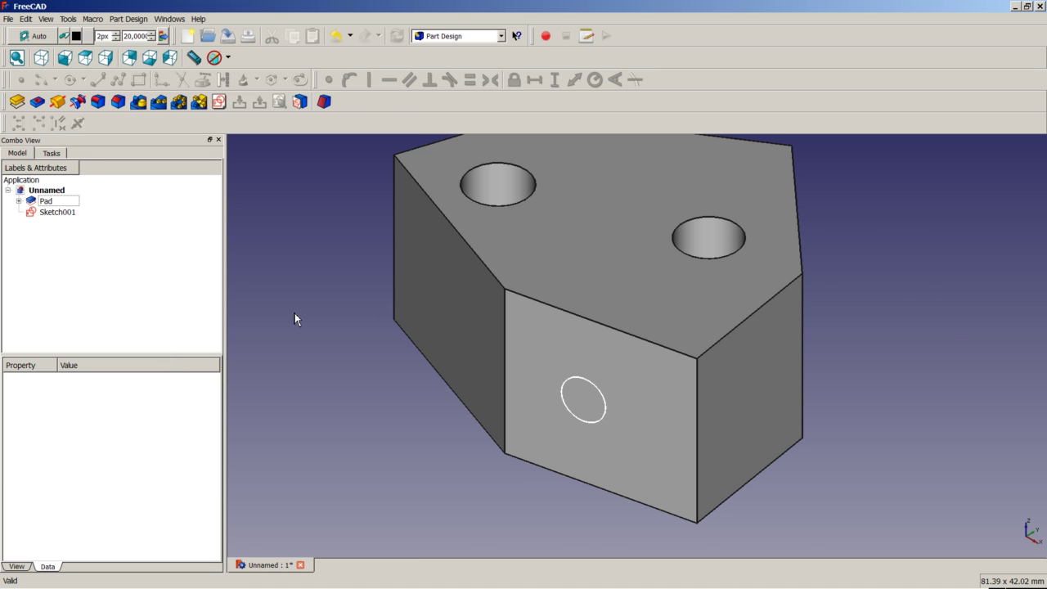
left_click(53, 212)
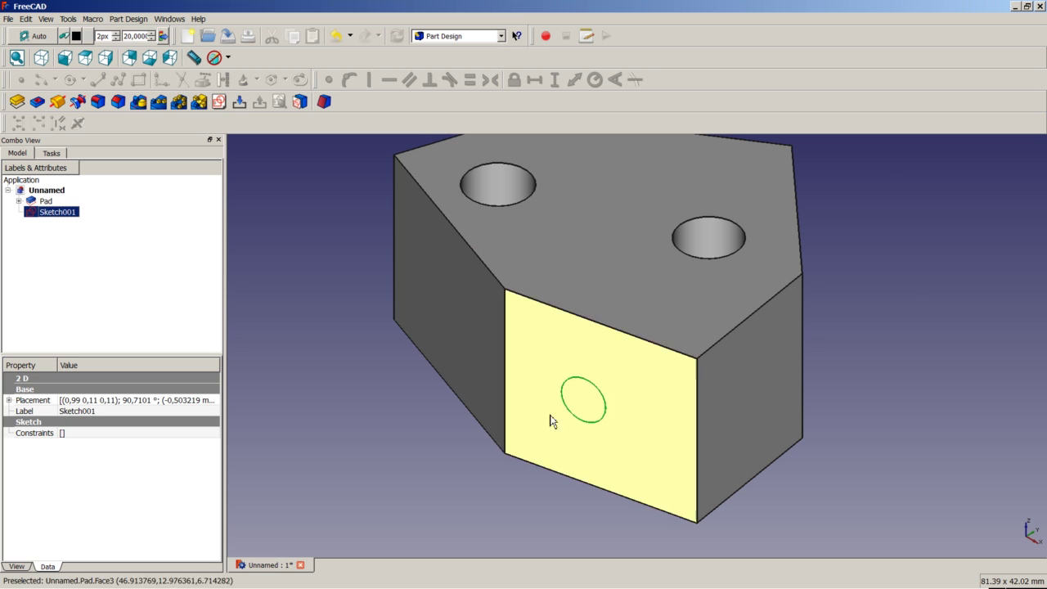
key("Escape")
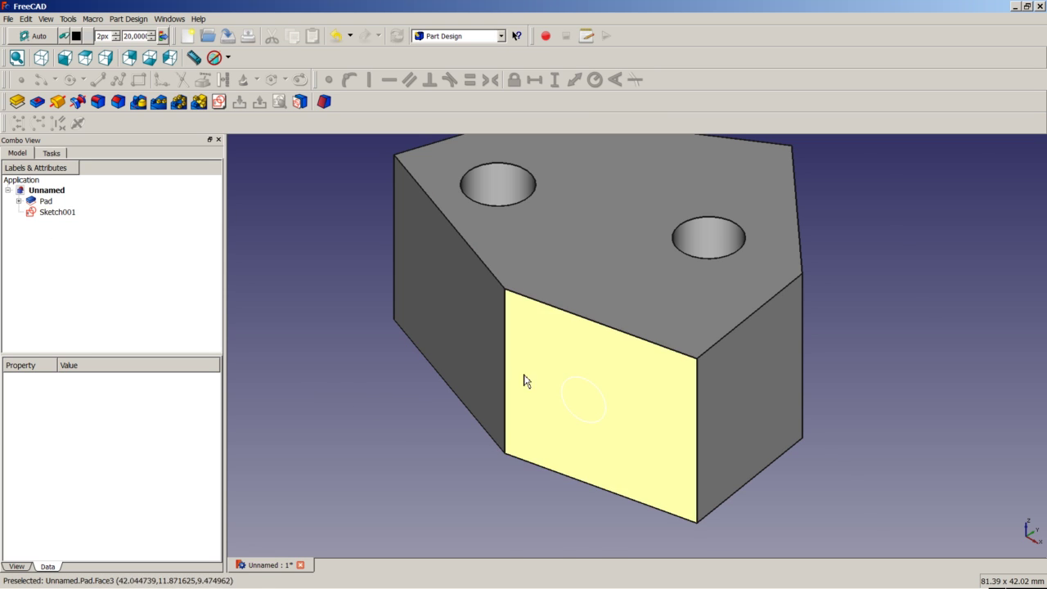
left_click(590, 282)
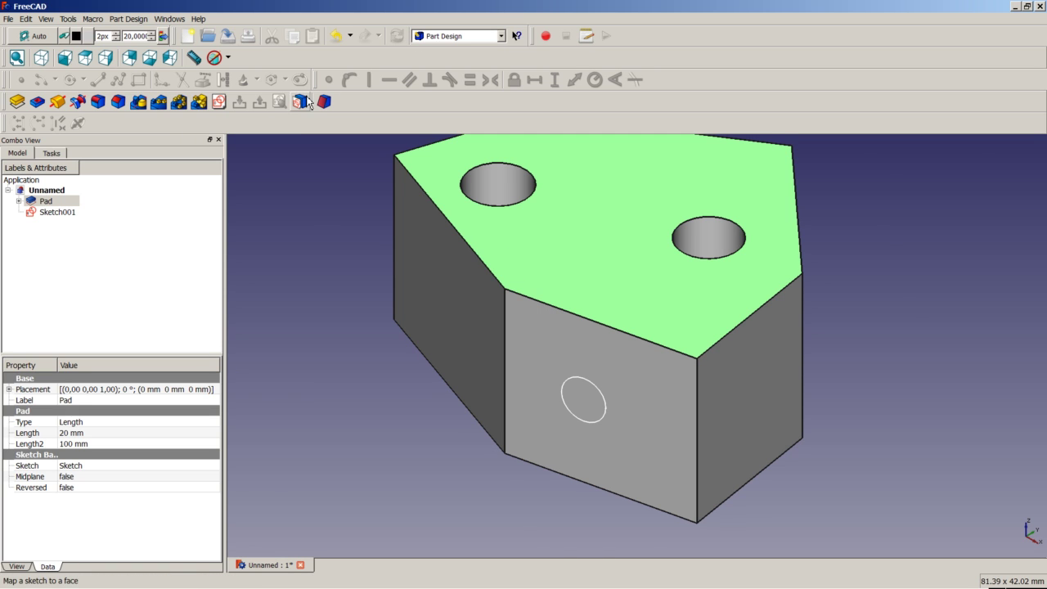
- In the Sketcher workbench, map Sketch001 onto the block's top face
left_click(455, 36)
left_click(438, 214)
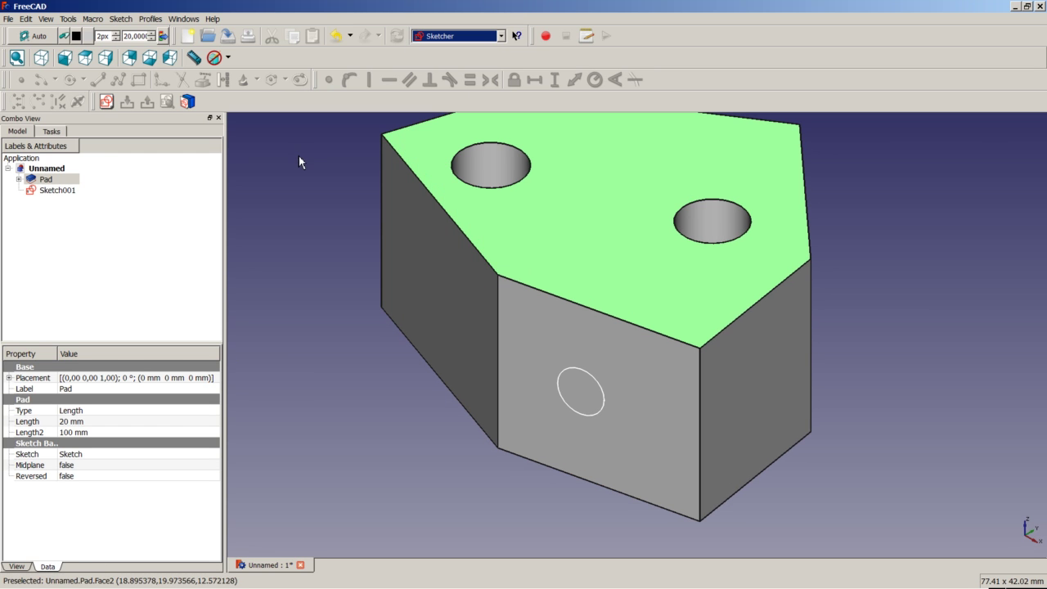
left_click(123, 19)
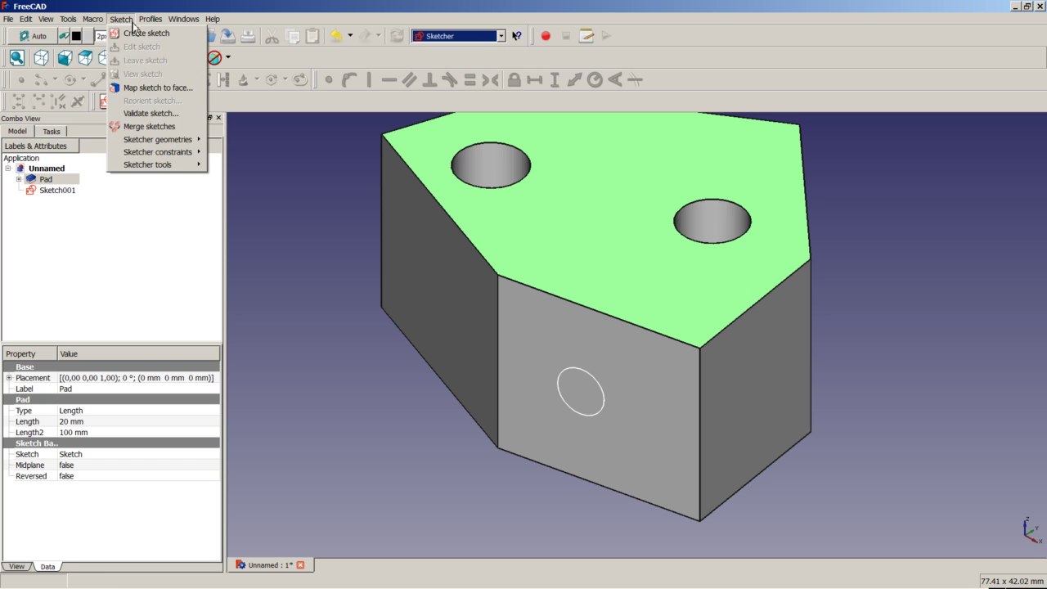
left_click(163, 88)
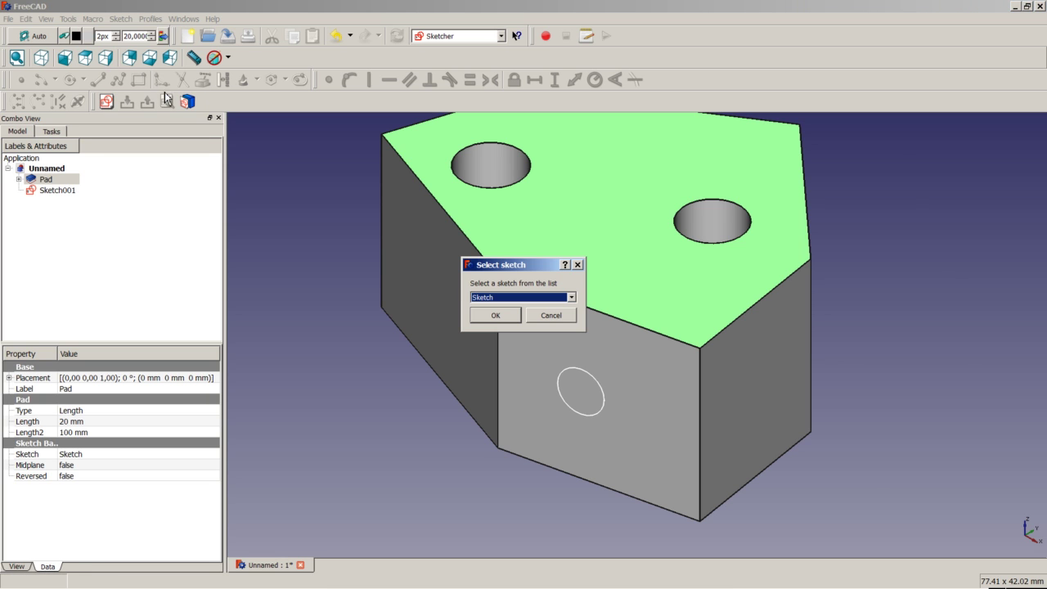
left_click(491, 298)
left_click(489, 320)
left_click(496, 316)
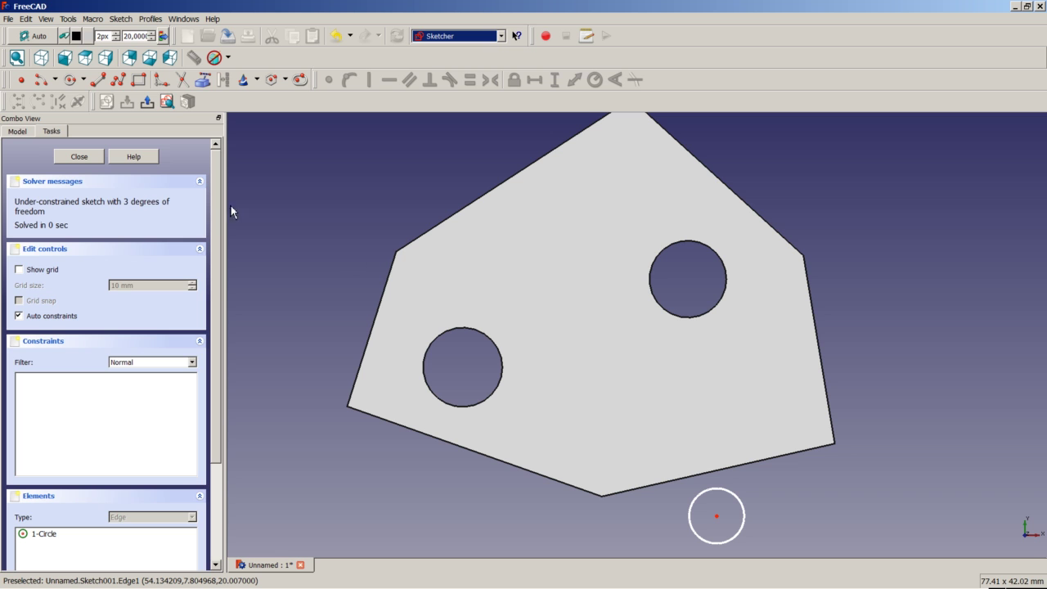
- Close the circle sketch, undo the change, and pad Sketch001 back into Pad001
left_click(79, 156)
mouse_move(484, 409)
middle_mouse_down()
mouse_move(551, 349)
mouse_move(549, 307)
mouse_move(531, 314)
middle_mouse_up()
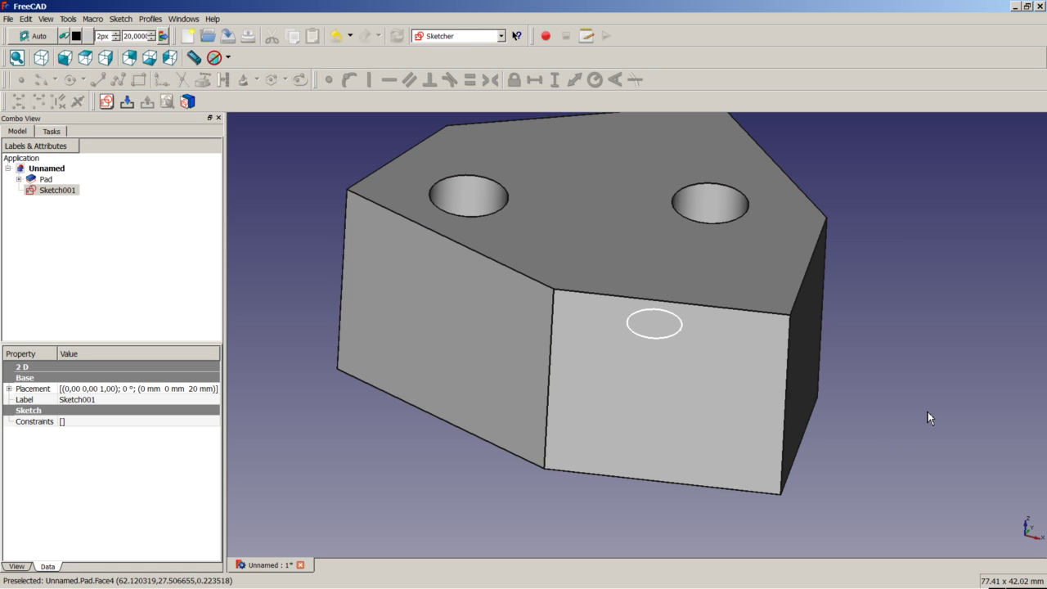
left_click(338, 36)
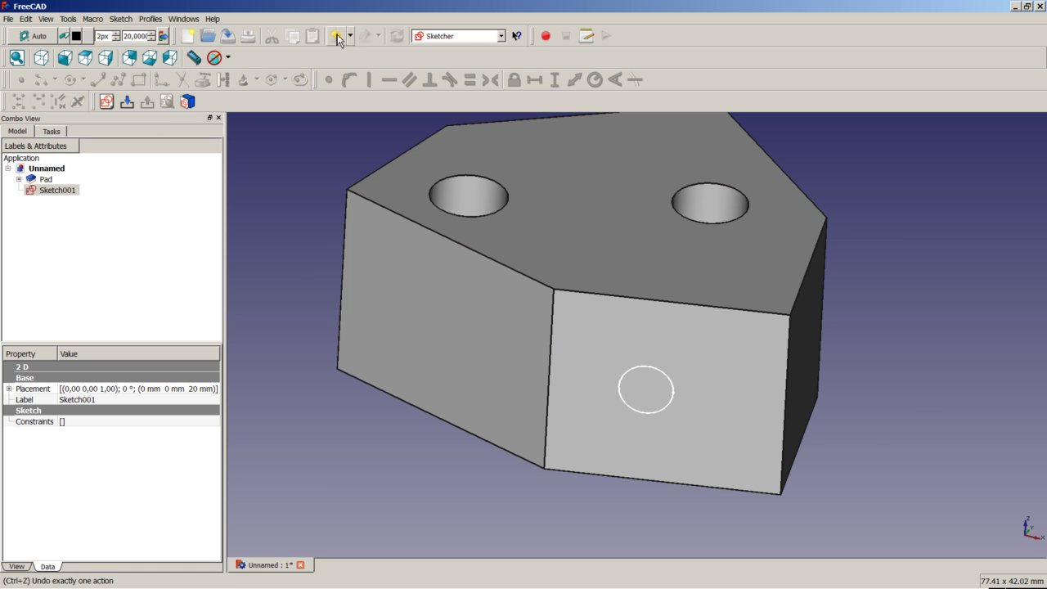
left_click(338, 37)
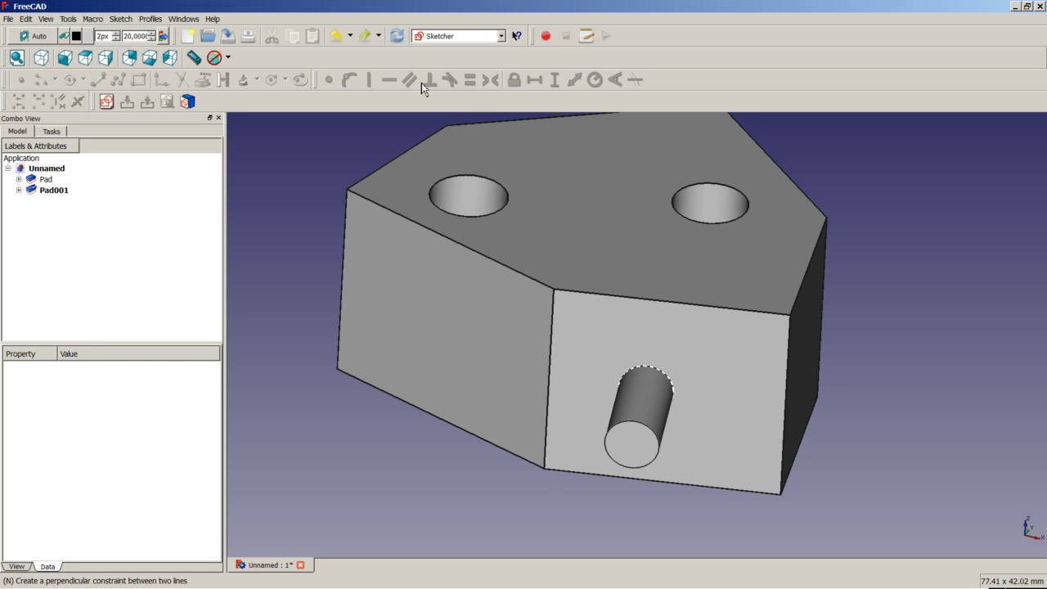
- Recompute and fit the whole model in view, then hide the original Pad
left_click(396, 35)
right_click(335, 140)
left_click(350, 142)
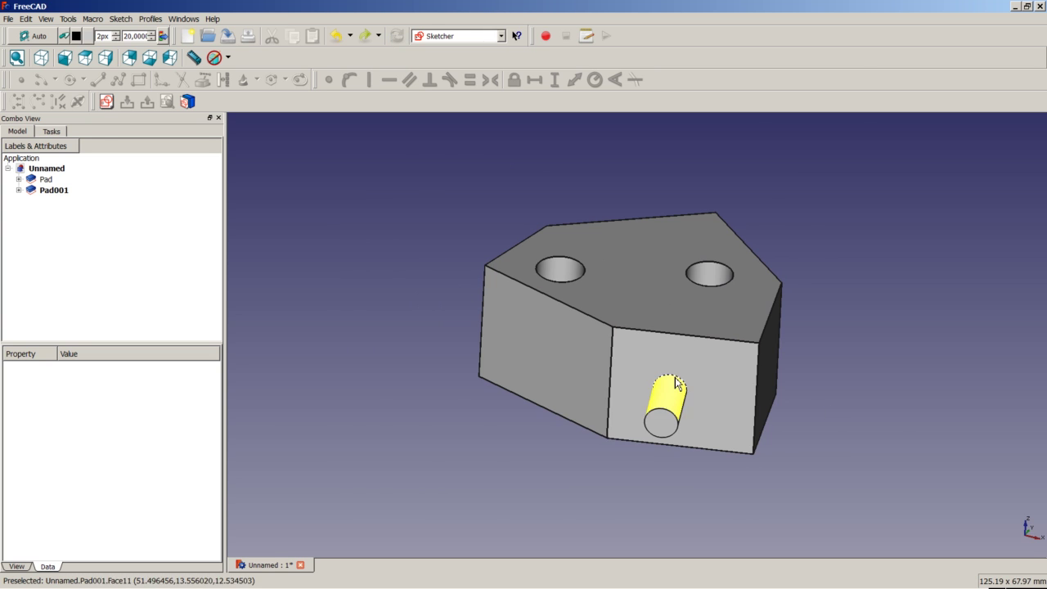
scroll(675, 347, "up", 3)
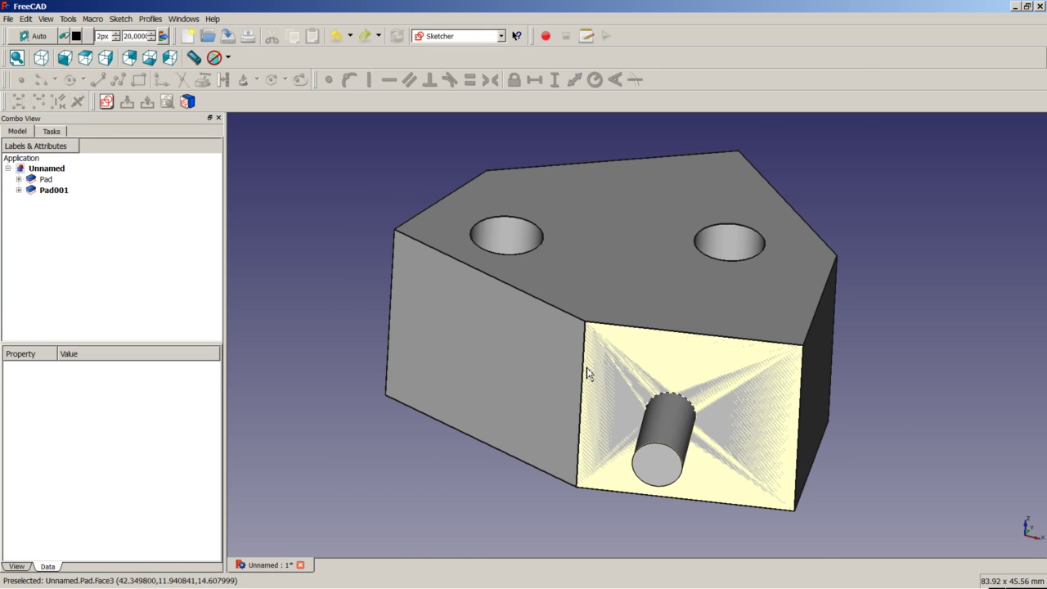
left_click(46, 179)
right_click(44, 179)
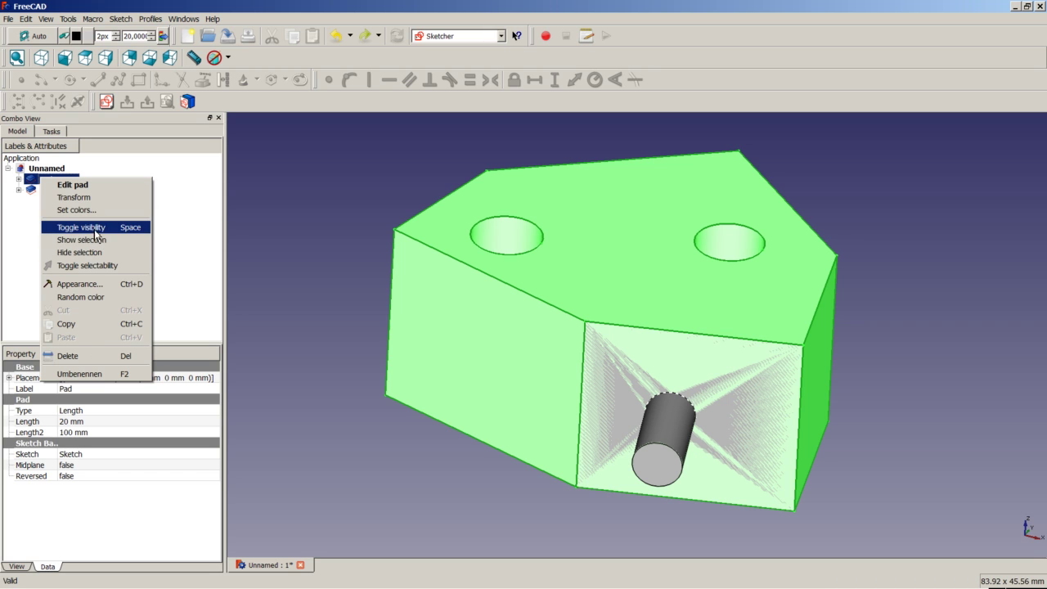
left_click(95, 228)
left_click(286, 235)
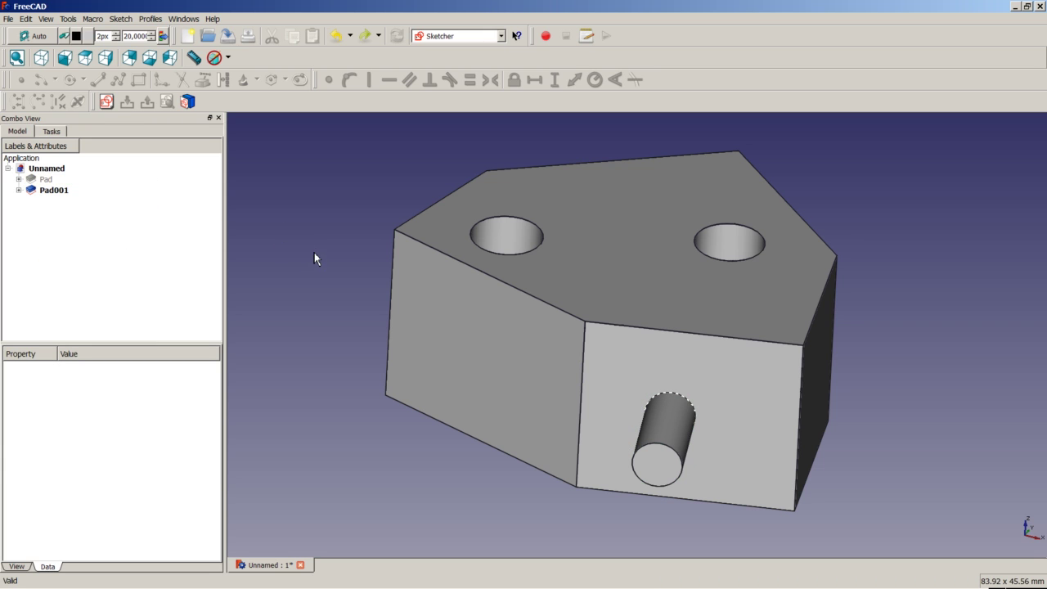
- Hide Sketch001's dashed outline under Pad001 and collapse the Pad001 branch
left_click(19, 190)
left_click(49, 201)
right_click(41, 204)
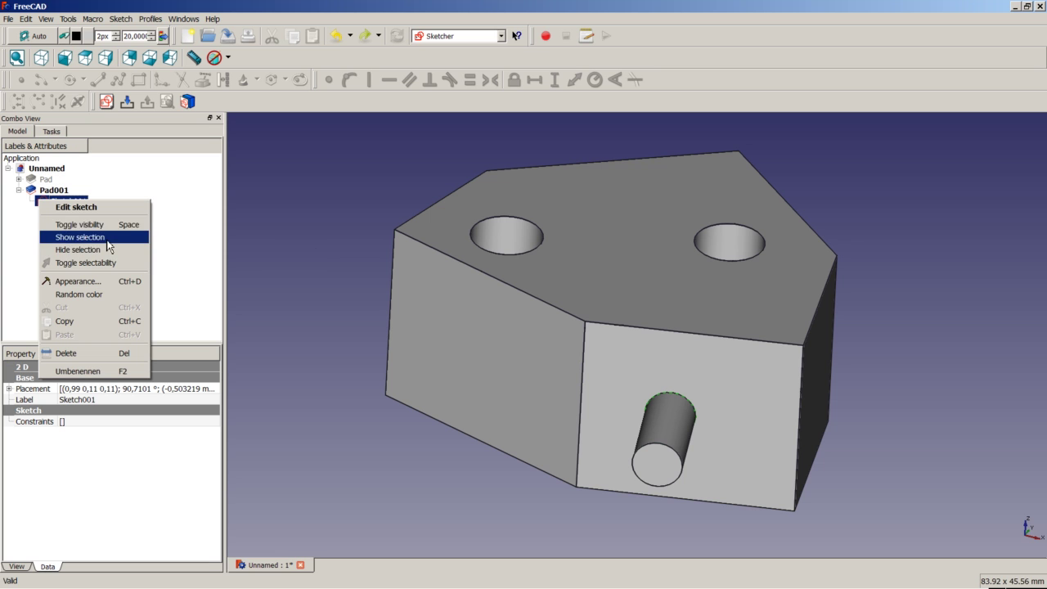
left_click(101, 223)
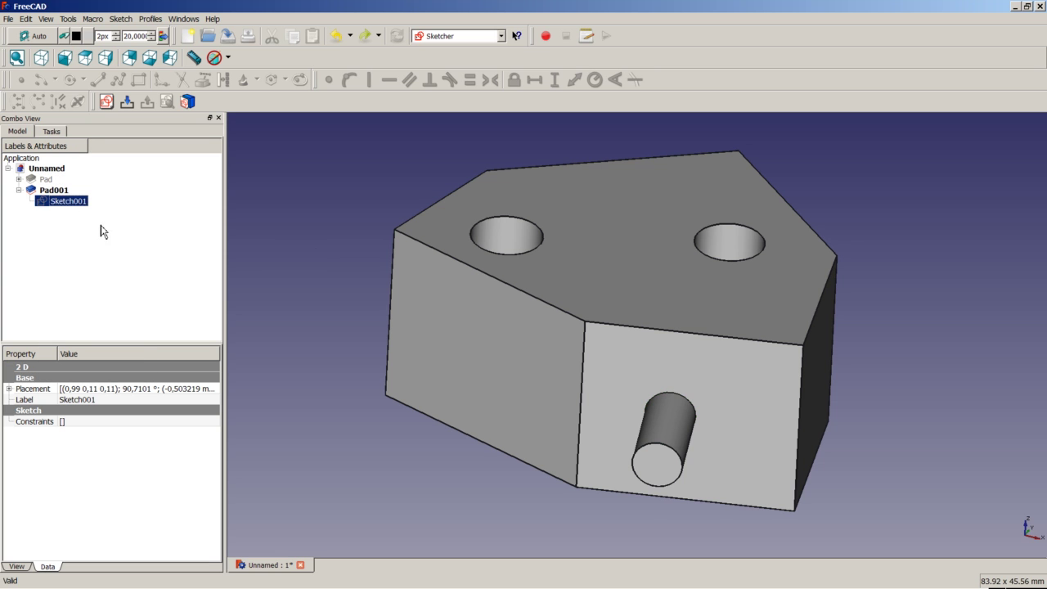
left_click(19, 190)
left_click(326, 247)
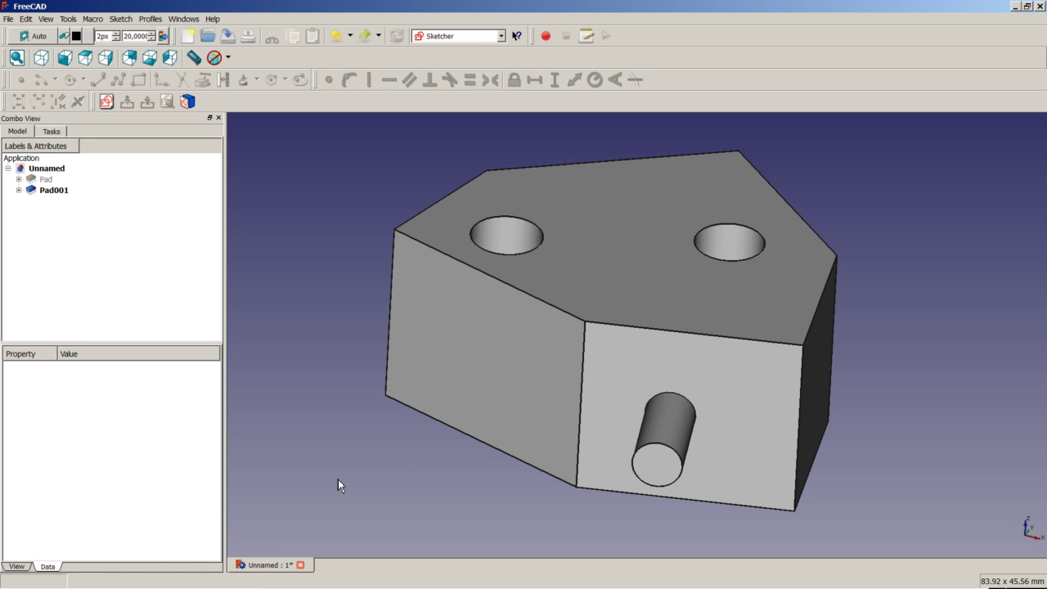
middle_click_drag(336, 462, 298, 434)
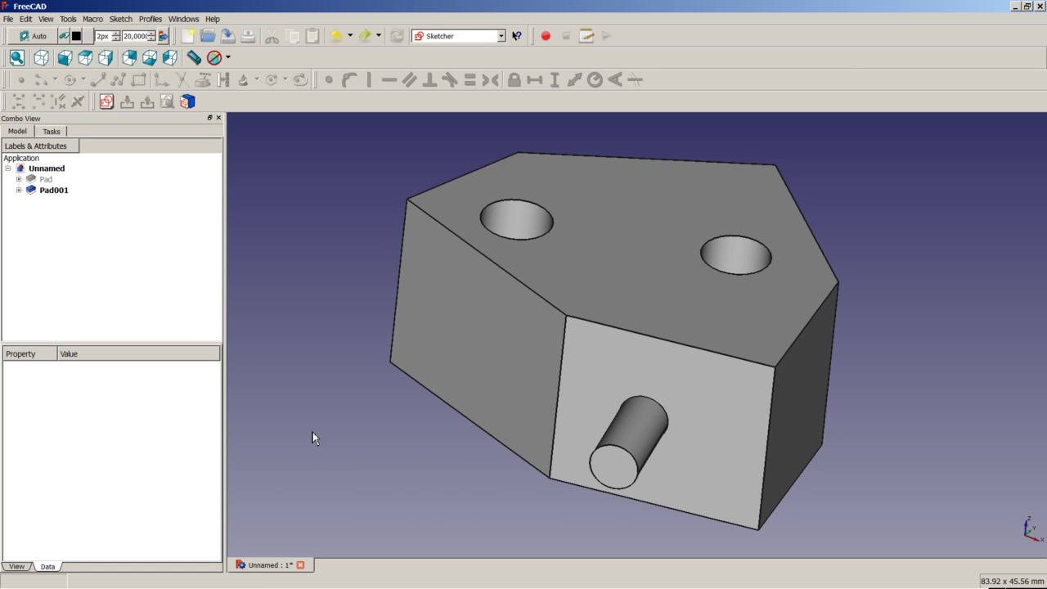
middle_click_drag(682, 502, 505, 317)
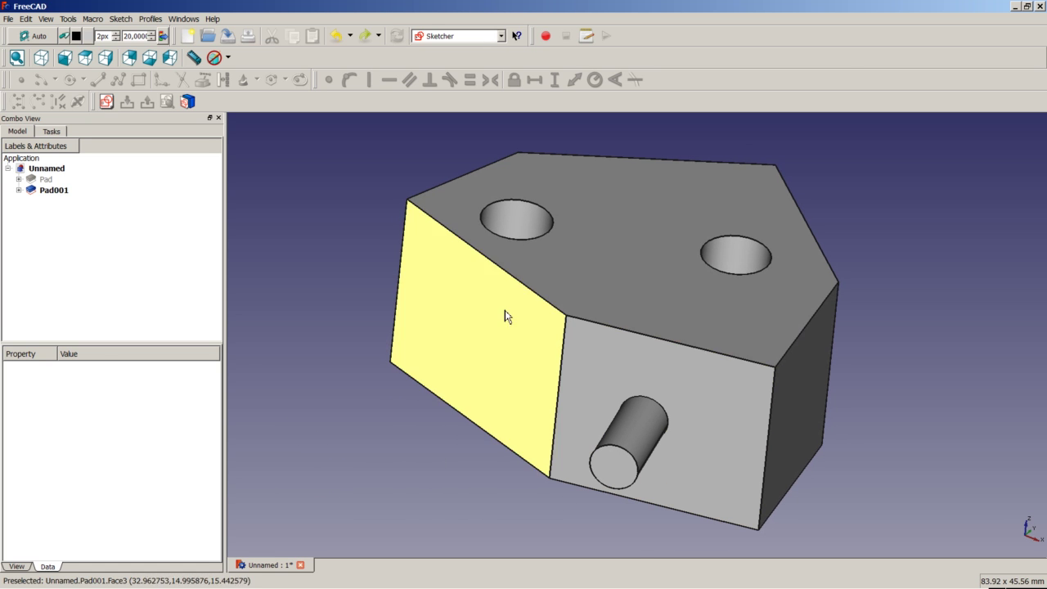
left_click(68, 18)
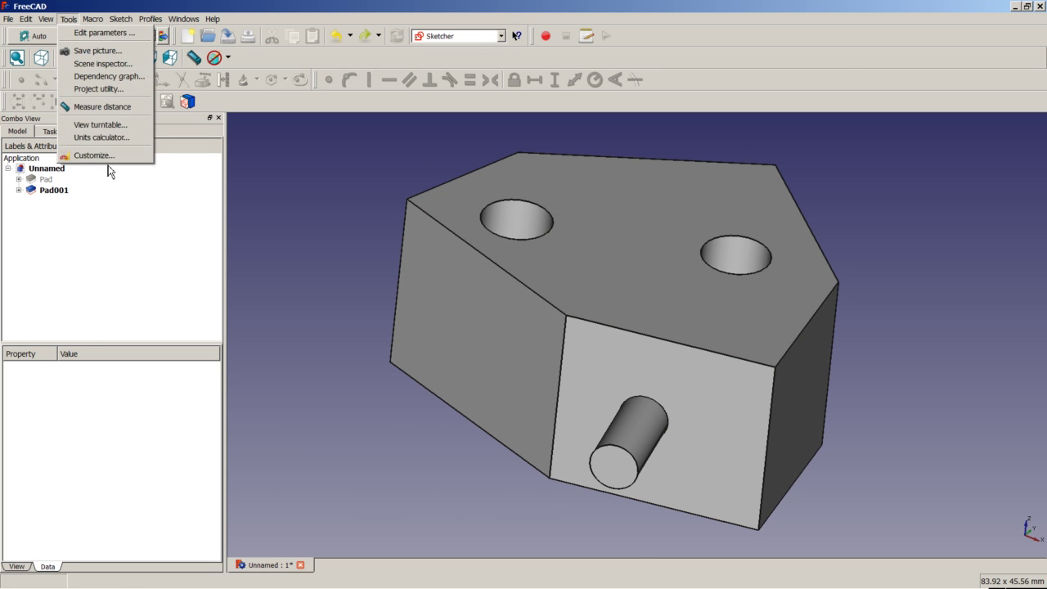
left_click(125, 80)
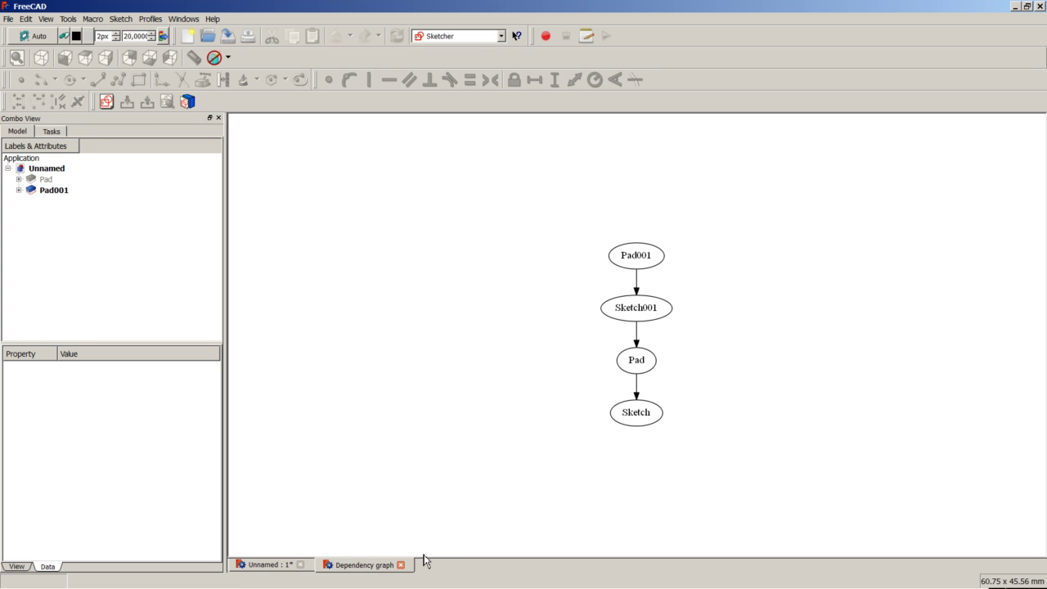
left_click(400, 564)
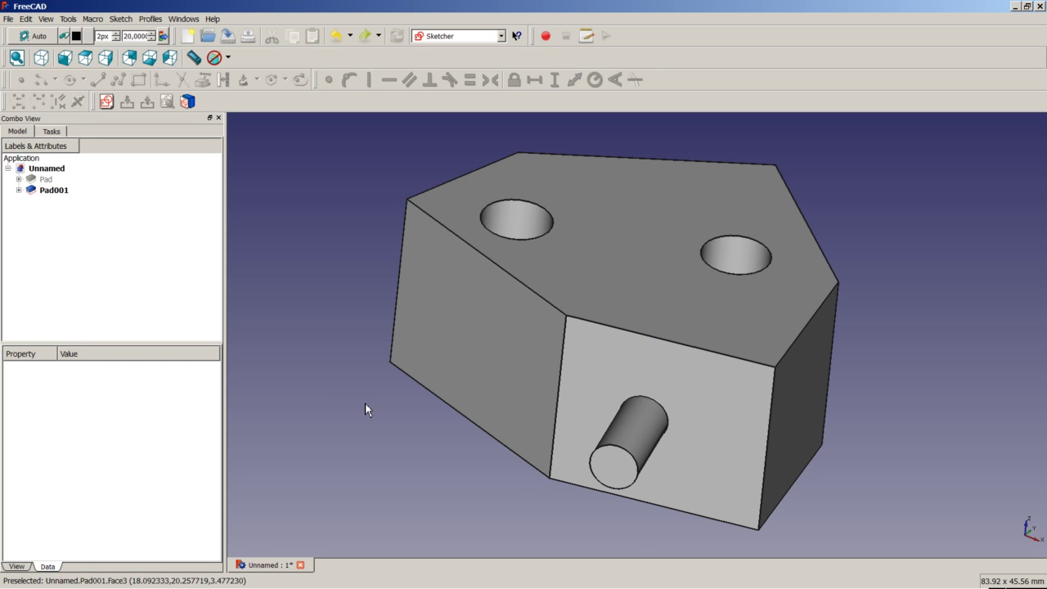
- Select Pad001 and run Validate sketch
left_click(54, 190)
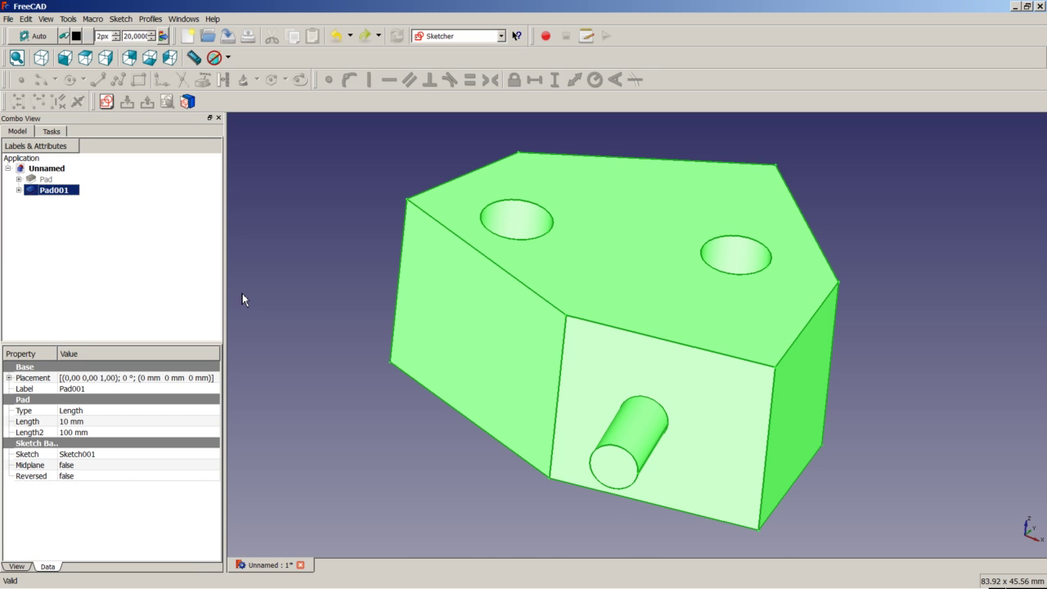
left_click(121, 19)
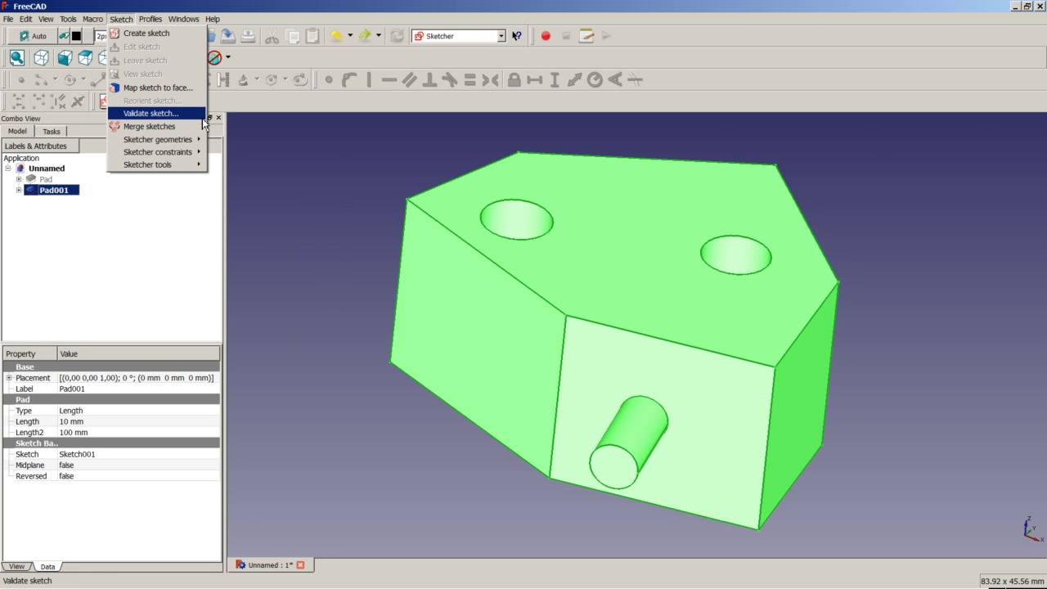
left_click(189, 113)
left_click(23, 199)
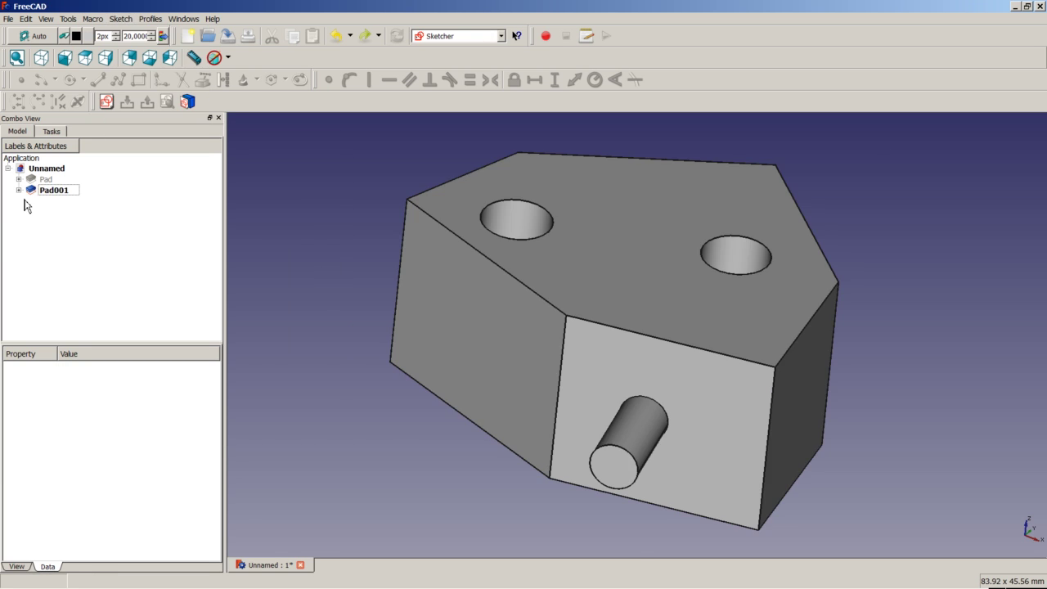
- Detach Sketch001 from its mapped face via Reorient sketch, keeping its current orientation
left_click(19, 190)
left_click(61, 201)
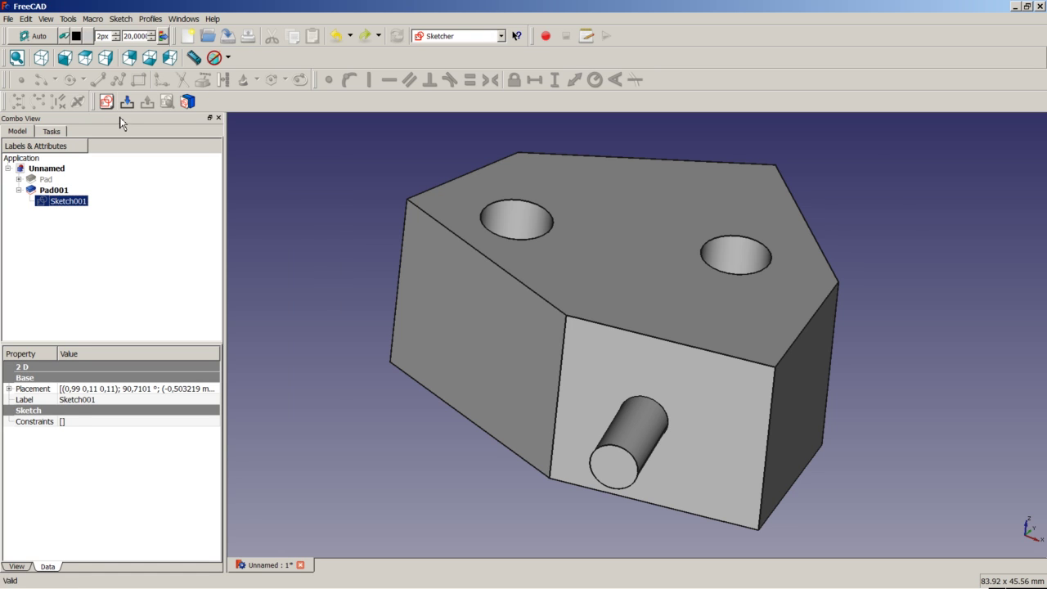
left_click(121, 19)
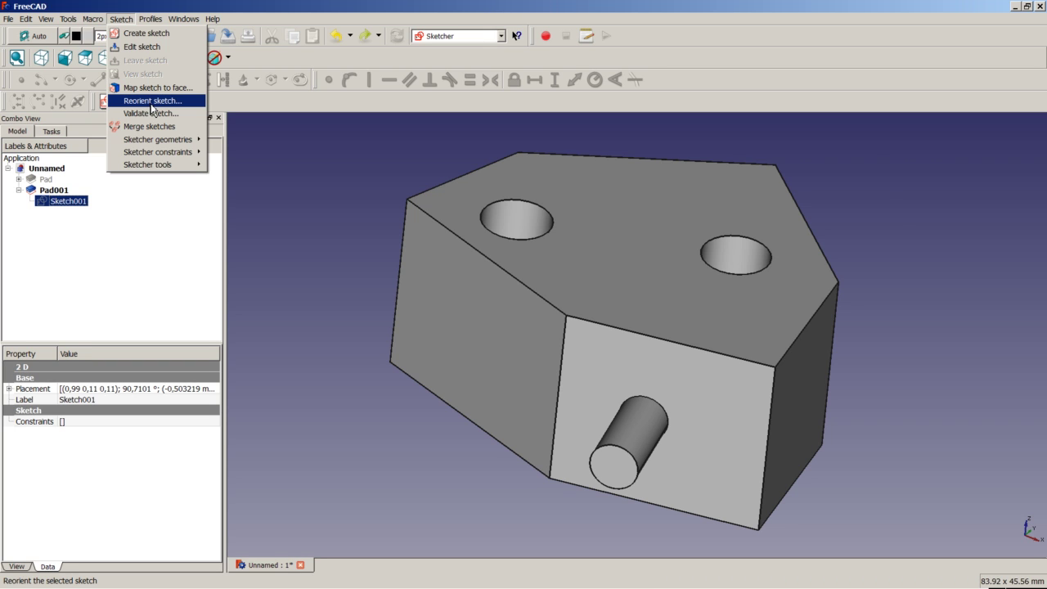
left_click(150, 105)
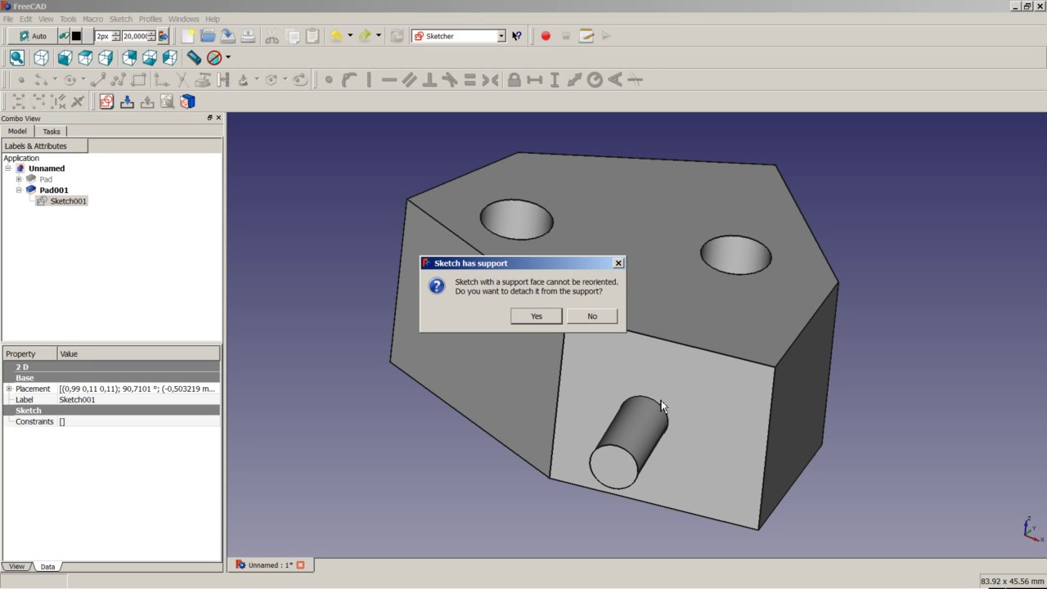
left_click(536, 316)
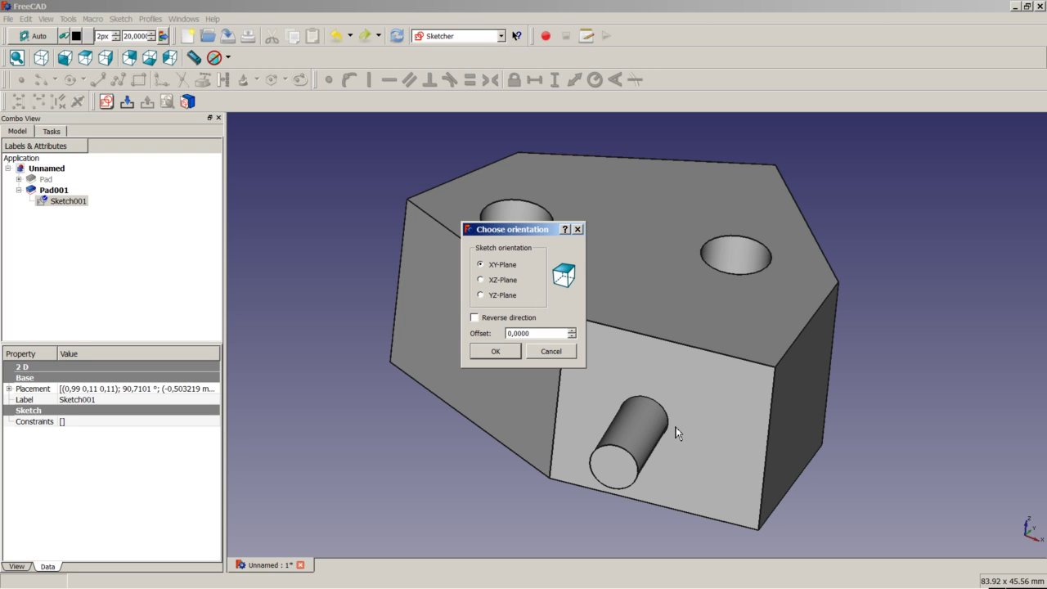
left_click(551, 352)
- Expand Pad to show its Sketch and review the dependency graph of Pad and Pad001
left_click(366, 366)
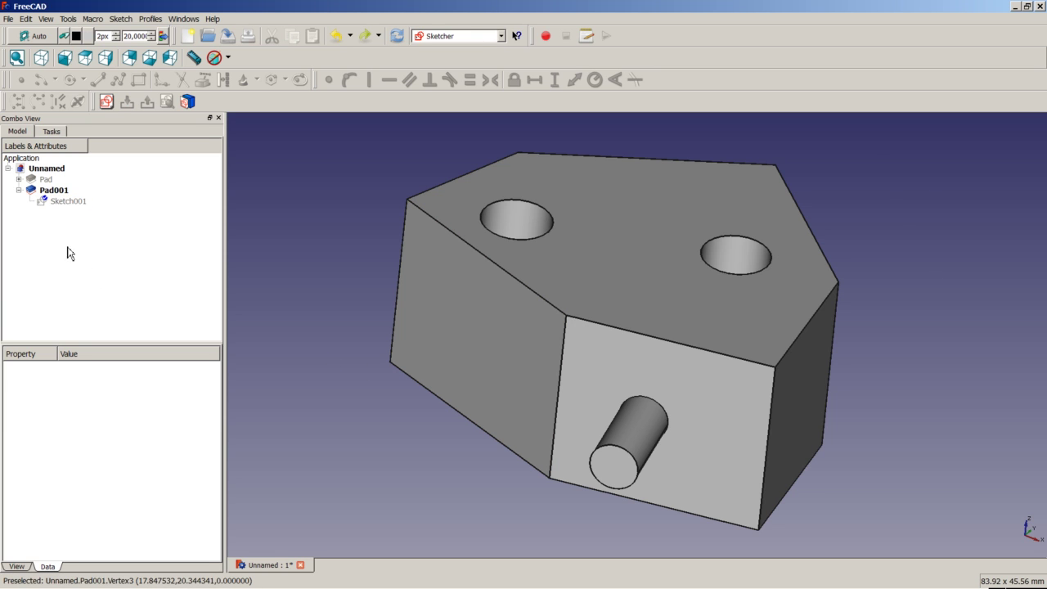
left_click(18, 178)
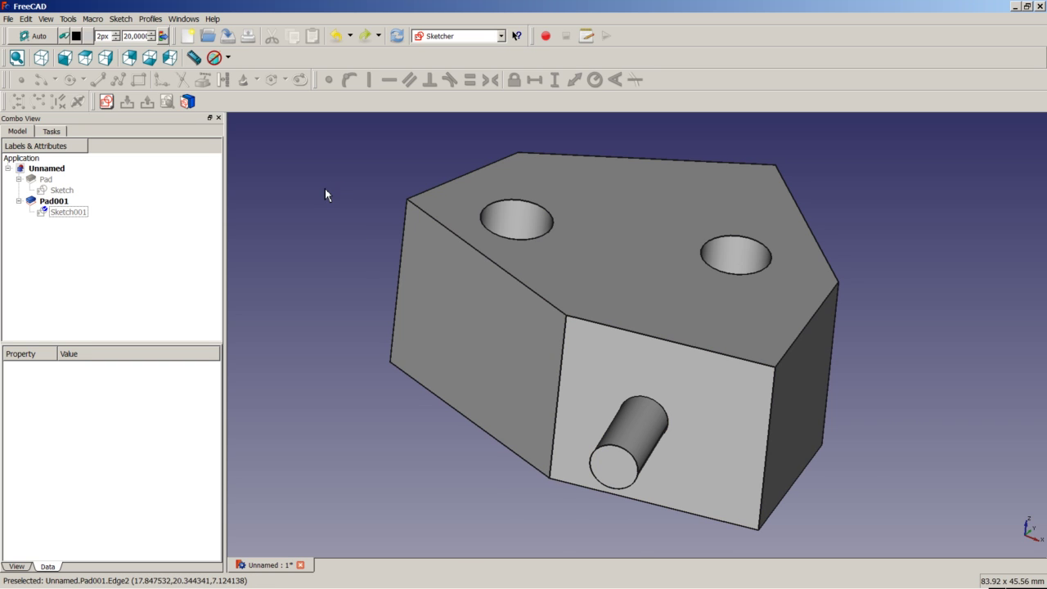
left_click(74, 19)
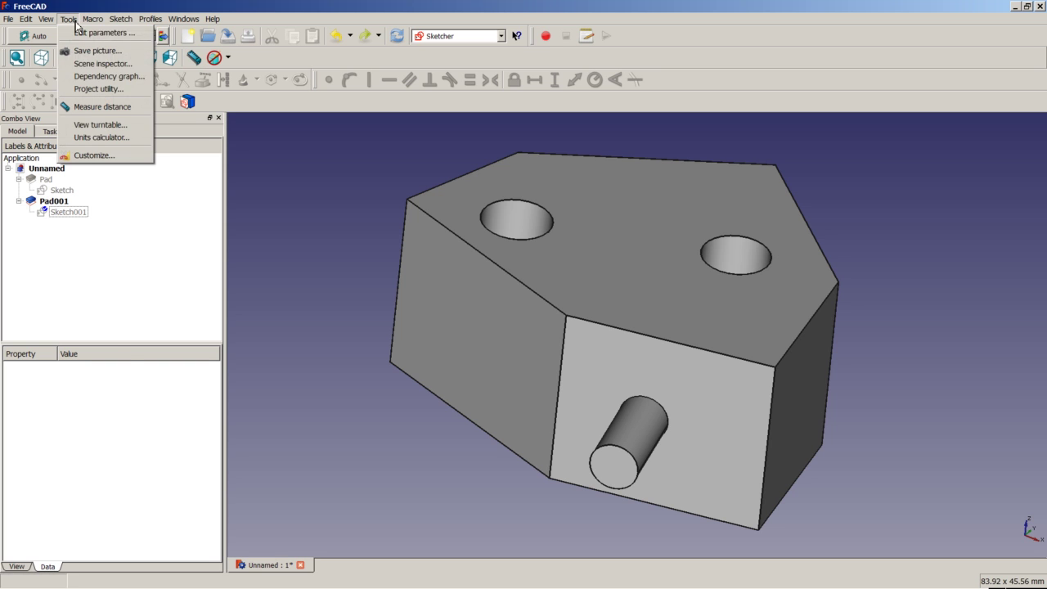
left_click(87, 77)
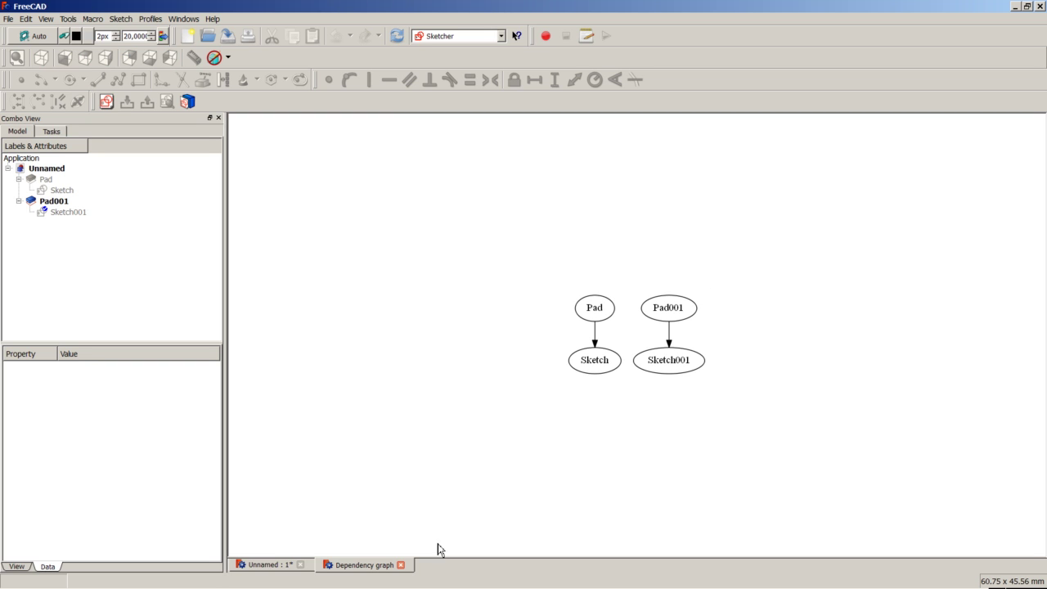
left_click(400, 564)
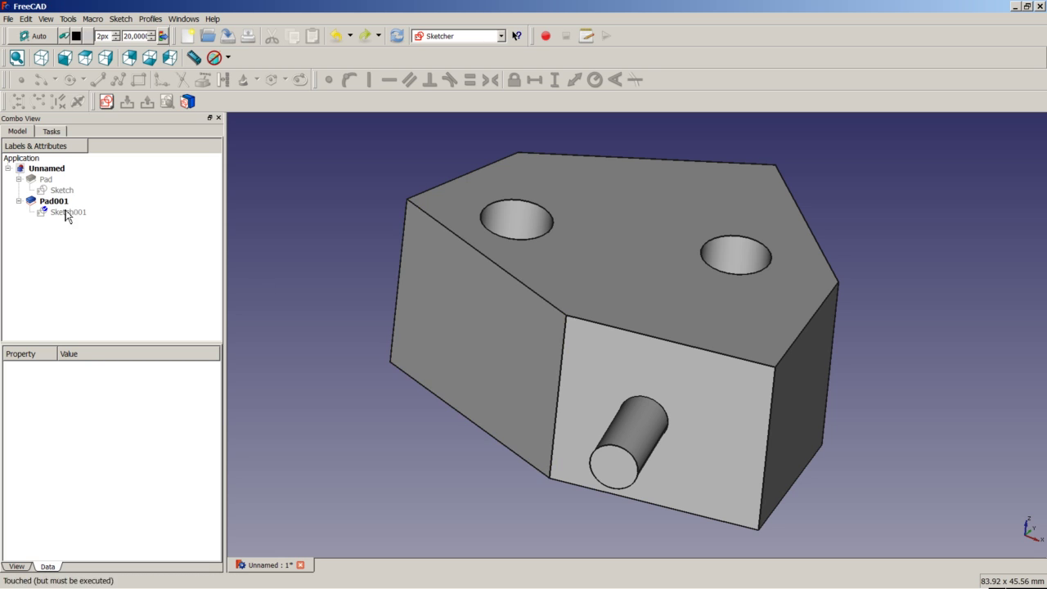
- Close the Unnamed document, discarding its unsaved changes
left_click(124, 20)
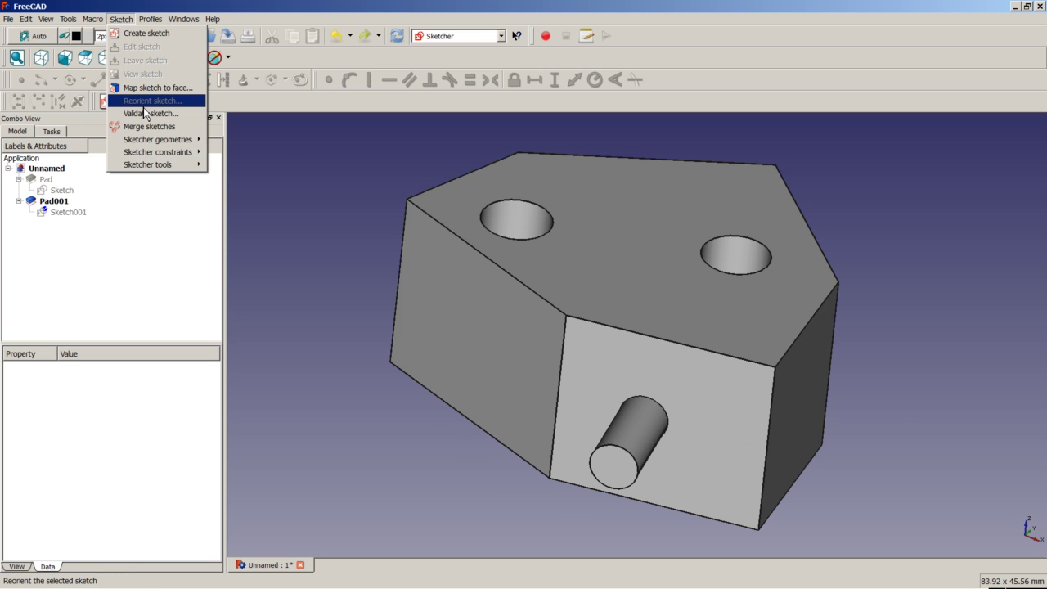
left_click(313, 291)
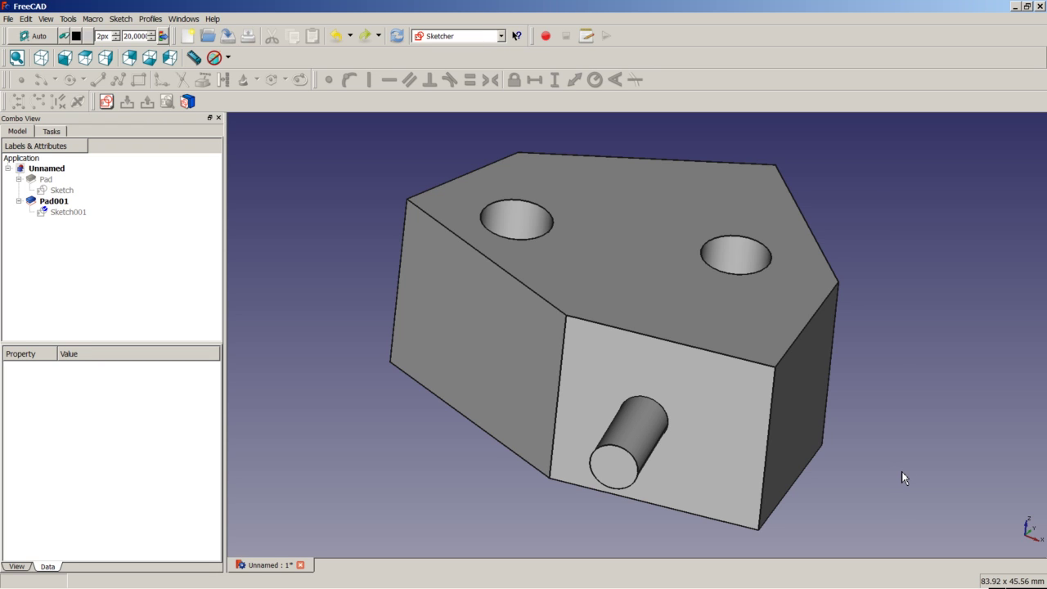
left_click(300, 565)
left_click(573, 326)
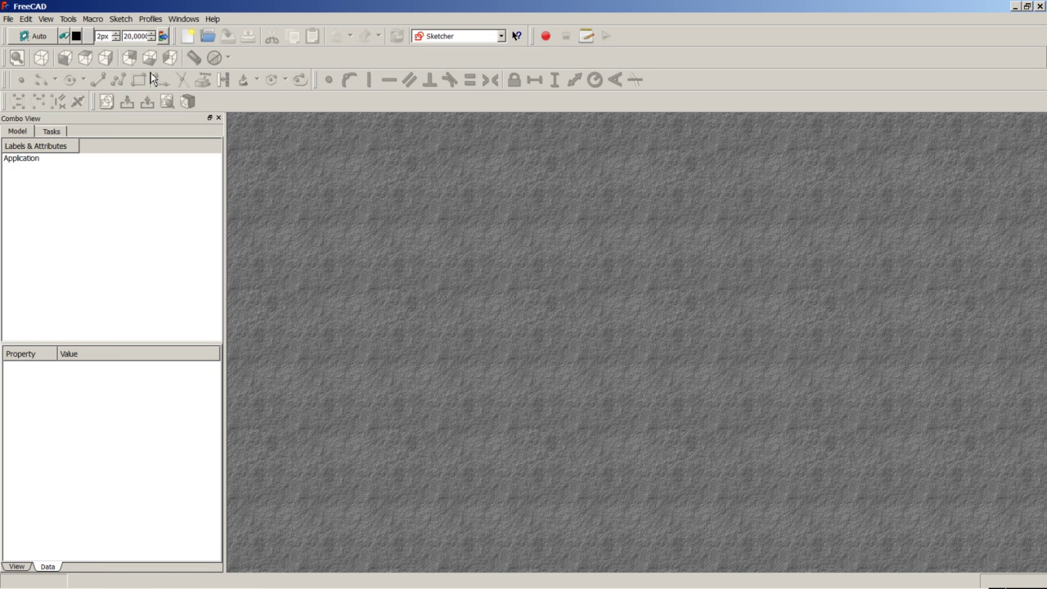
- Create a new document in the Part Design workbench and start a new sketch
key("ctrl+n")
left_click(470, 36)
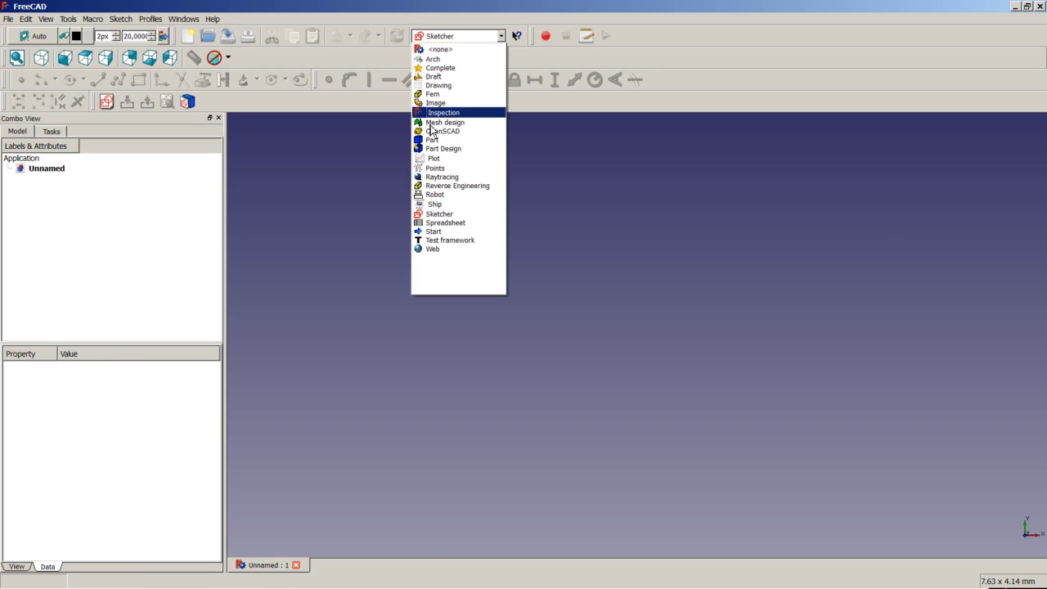
left_click(435, 156)
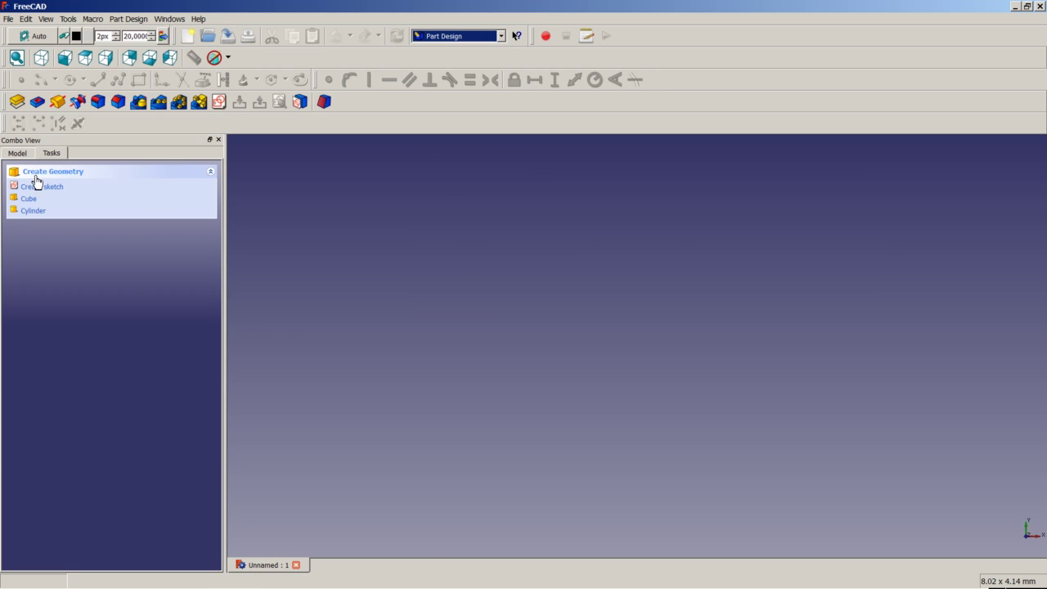
left_click(18, 153)
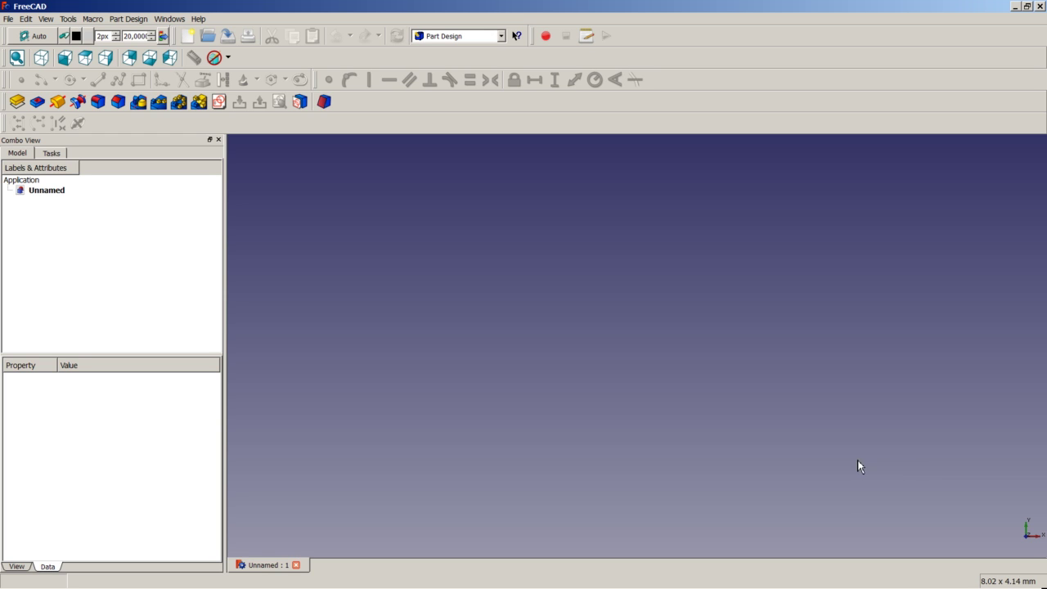
left_click(224, 108)
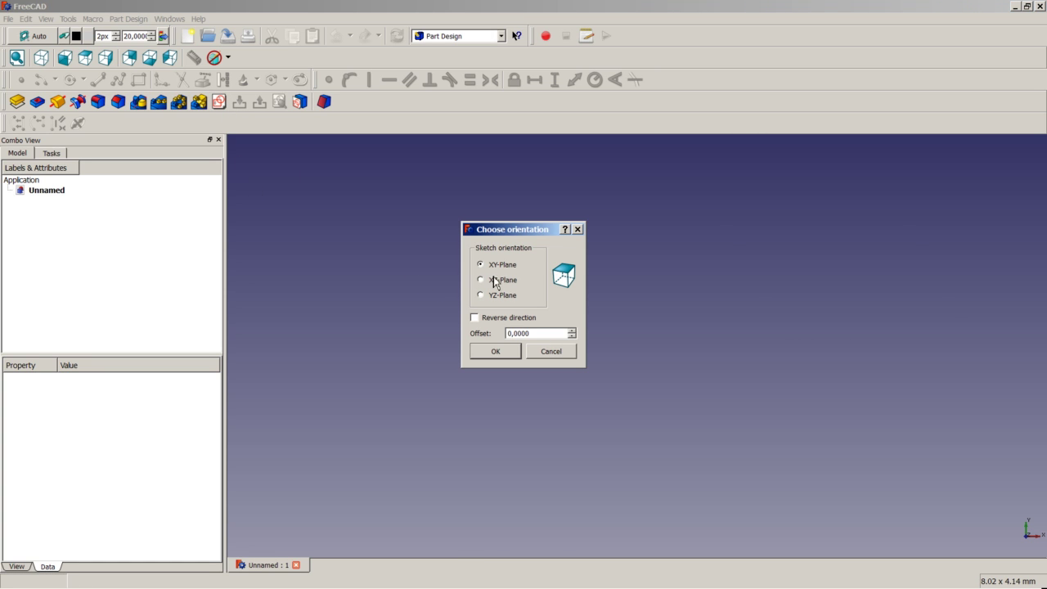
- On the XY plane, draw a closed three-line polyline triangle with its bottom point at the origin
left_click(496, 351)
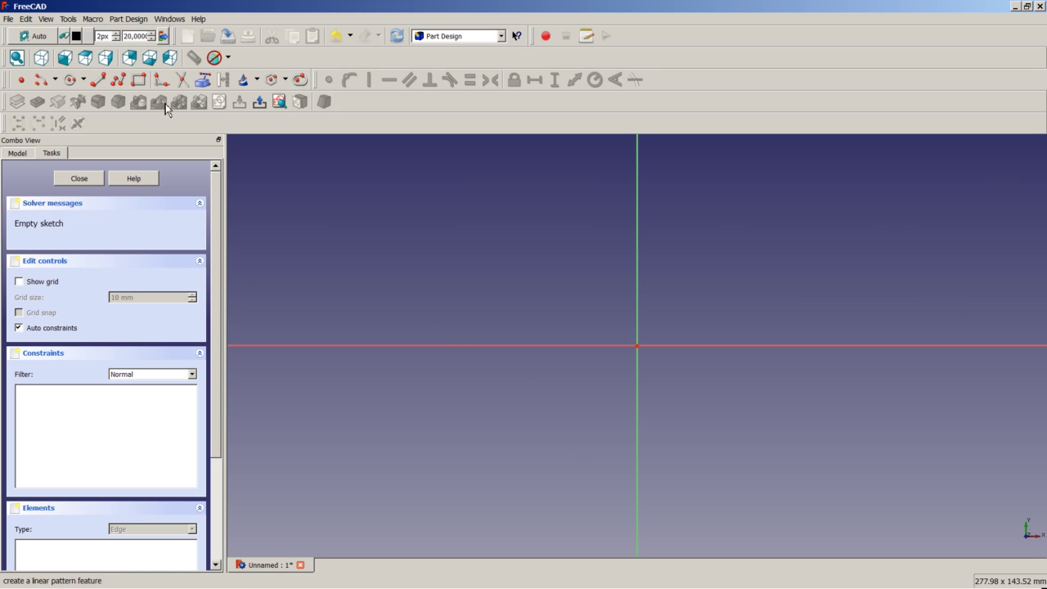
key("g")
key("m")
scroll(687, 283, "up", 3)
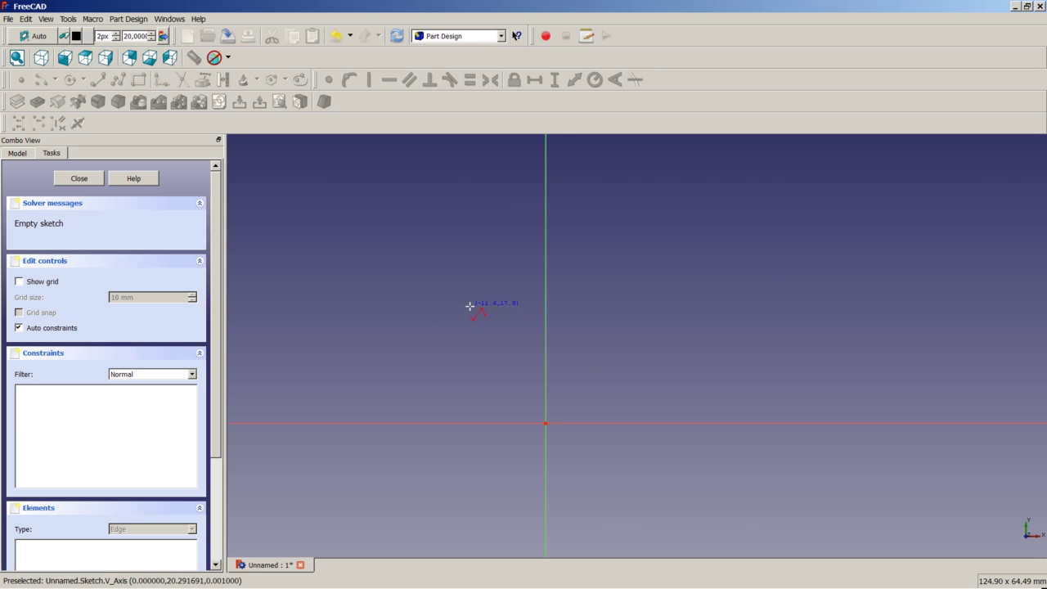
left_click(440, 306)
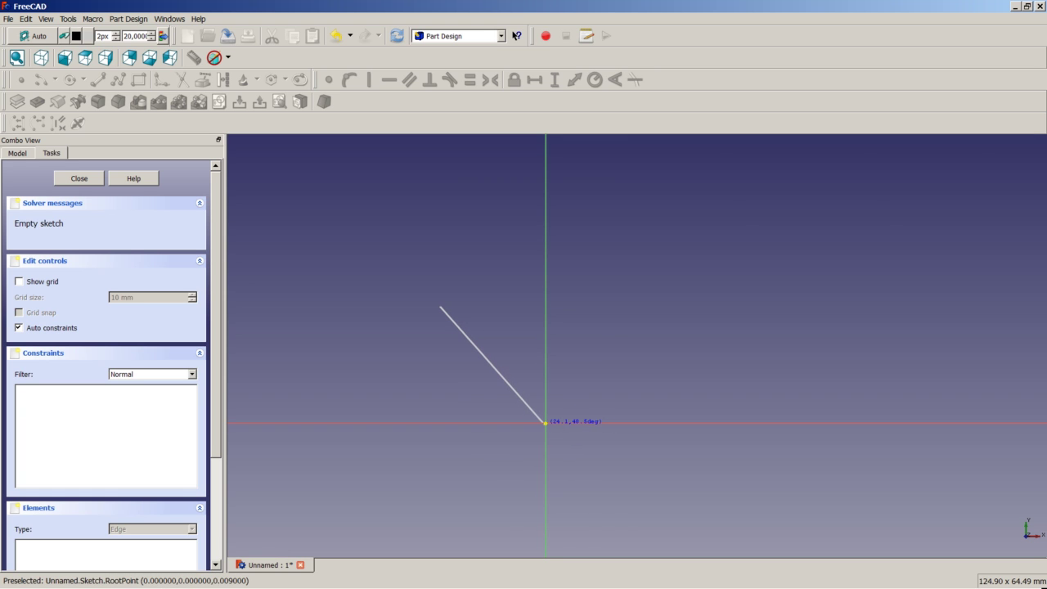
left_click(546, 422)
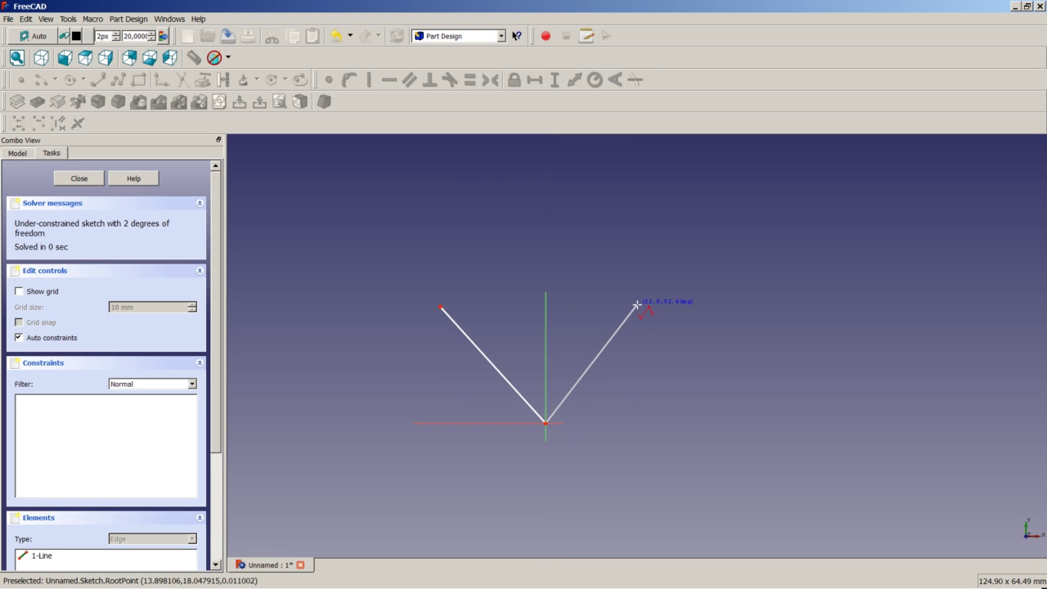
left_click(636, 304)
left_click(439, 305)
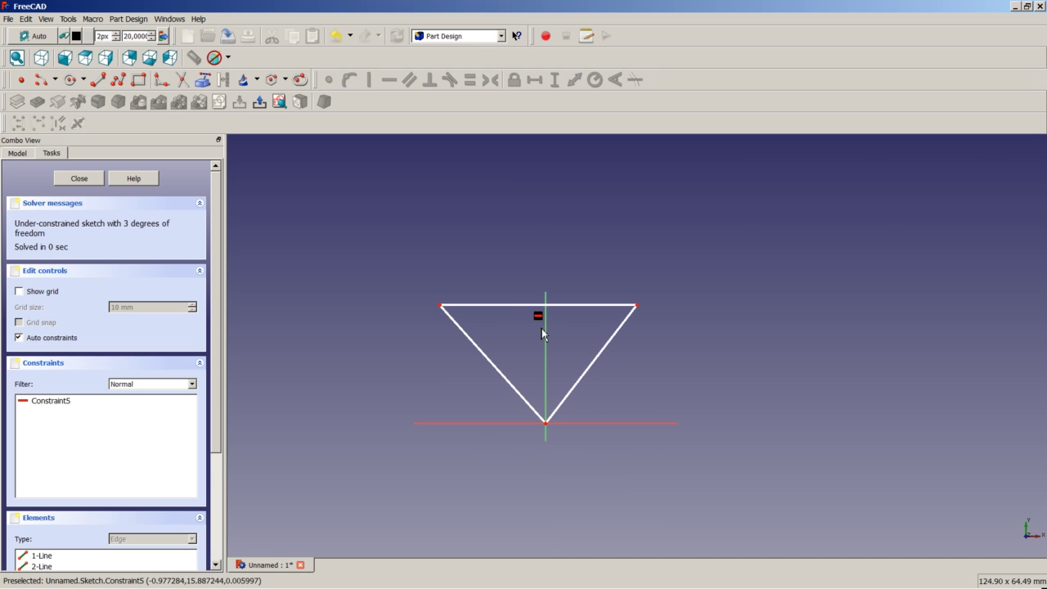
- Constrain the triangle's two slanted sides to be equal length
left_click(492, 363)
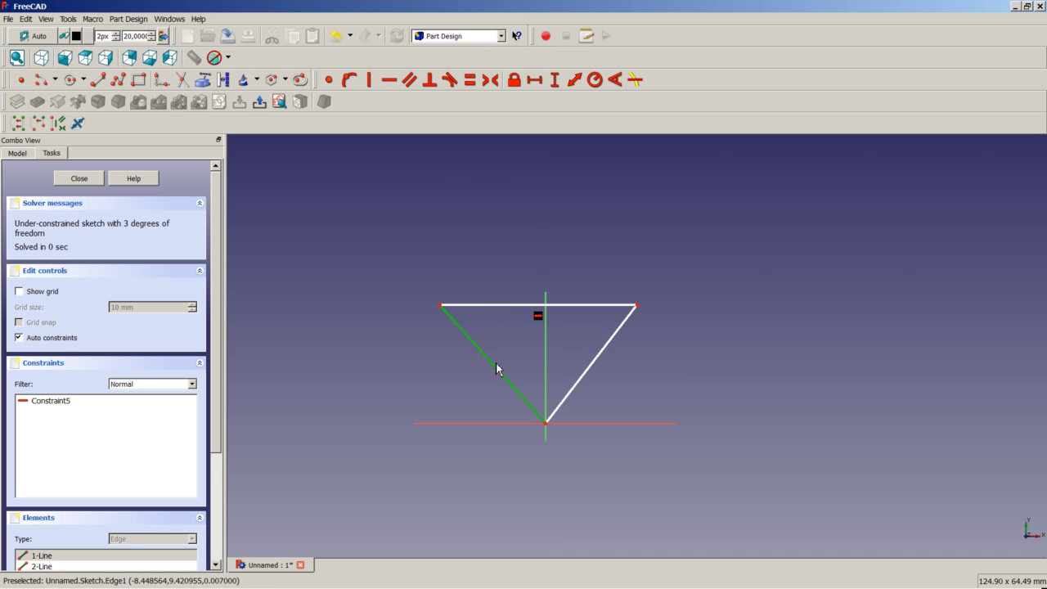
left_click(580, 387)
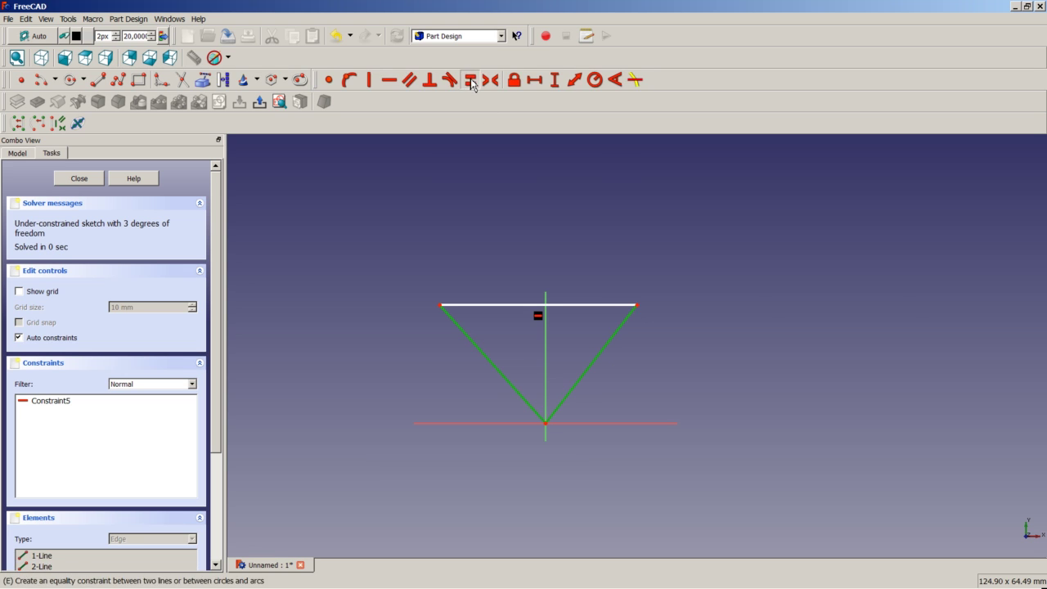
left_click(469, 79)
- Constrain the angle between the triangle's two slanted sides to 60°
left_click(524, 404)
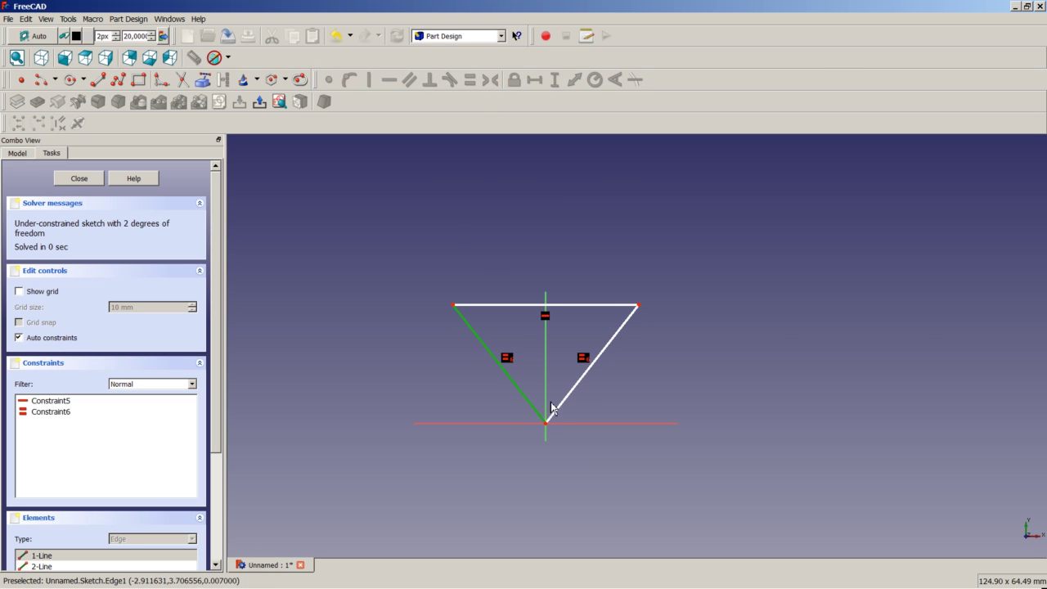
left_click(553, 410)
left_click(610, 81)
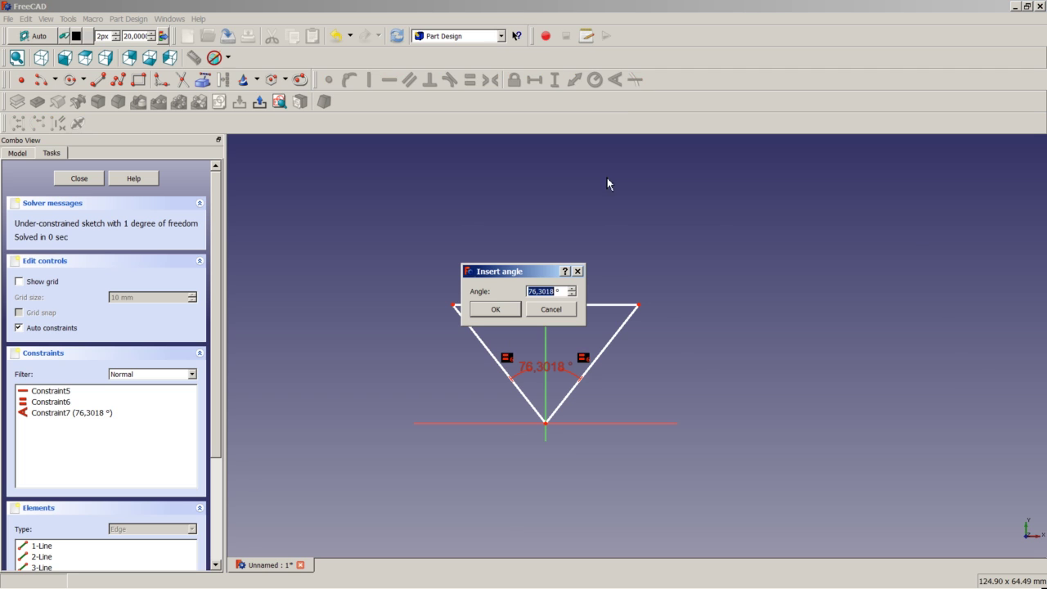
type("60")
key("Return")
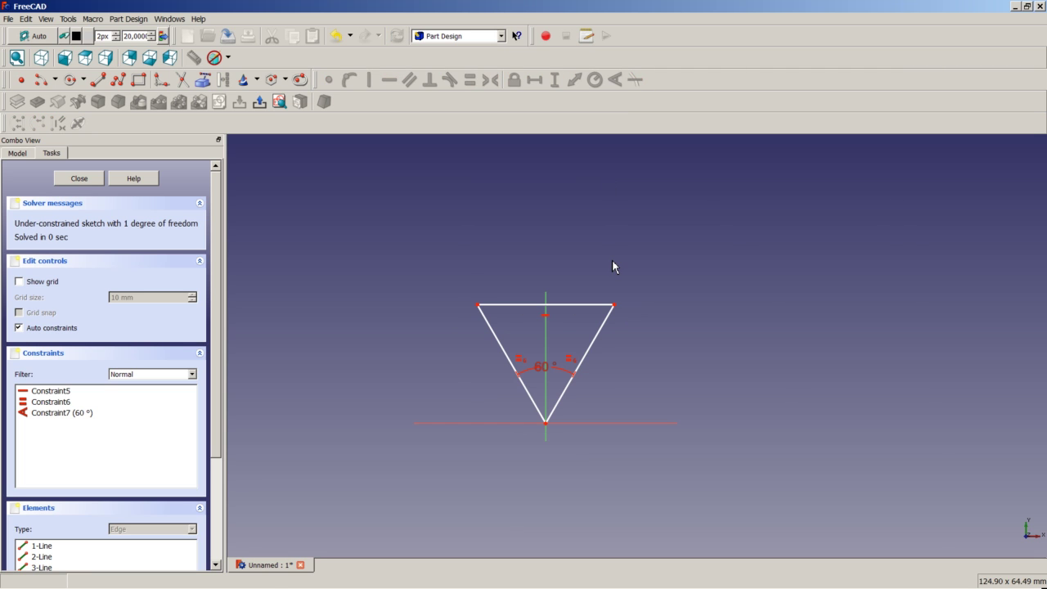
- Give the triangle's top edge a 55 mm horizontal width and move that dimension above it
left_click(589, 306)
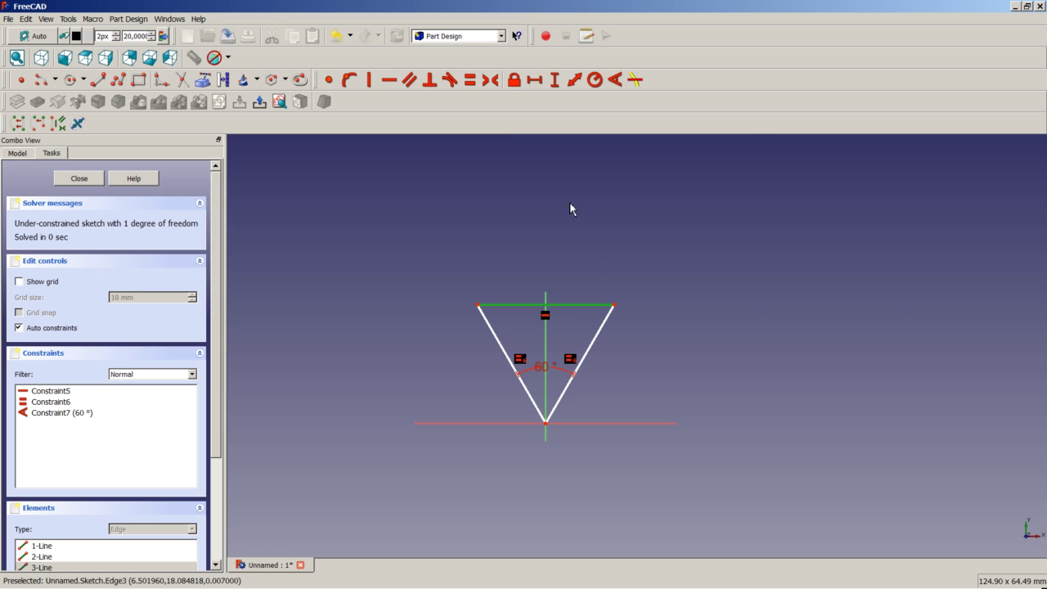
left_click(538, 79)
type("55")
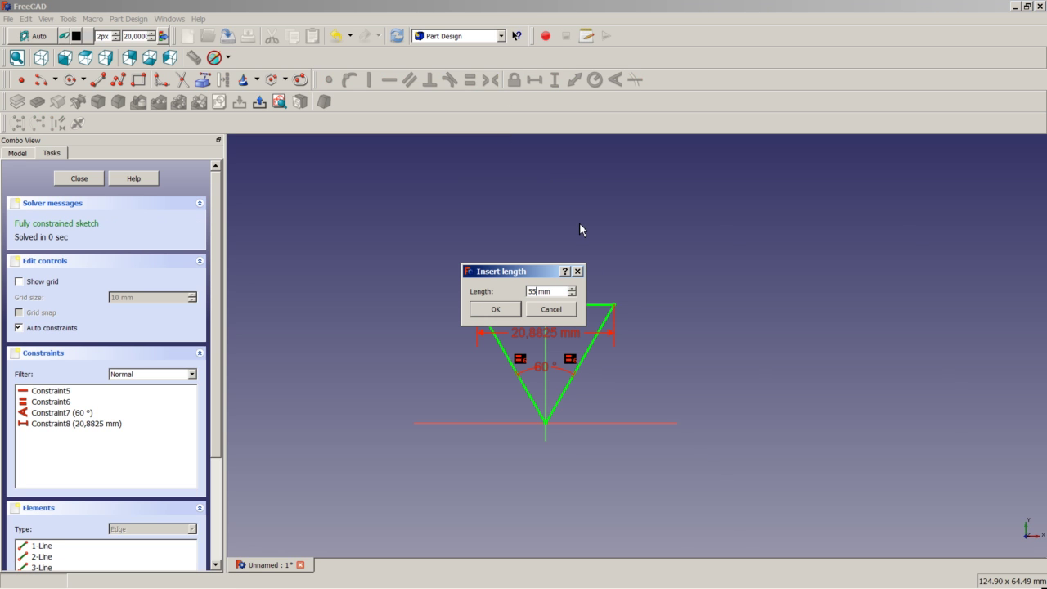
key("Return")
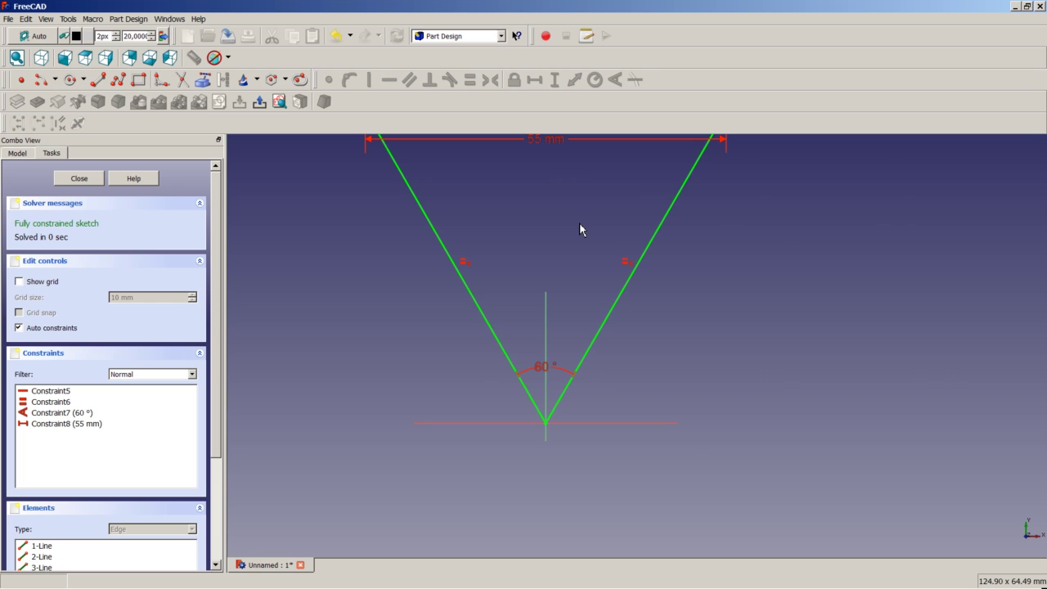
scroll(580, 222, "down", 5)
scroll(575, 196, "up", 4)
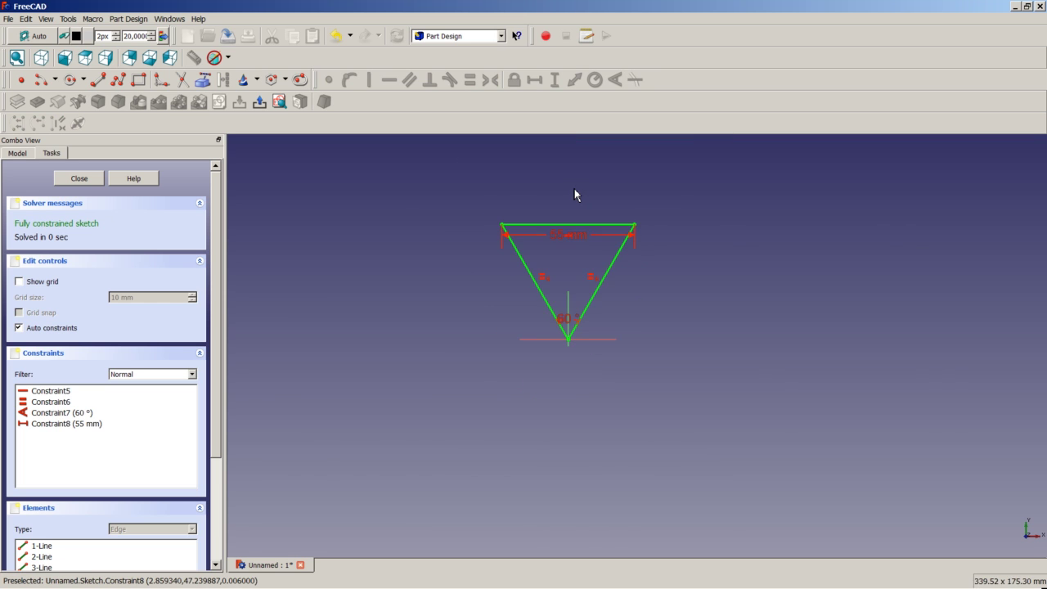
left_click_drag(563, 273, 562, 211)
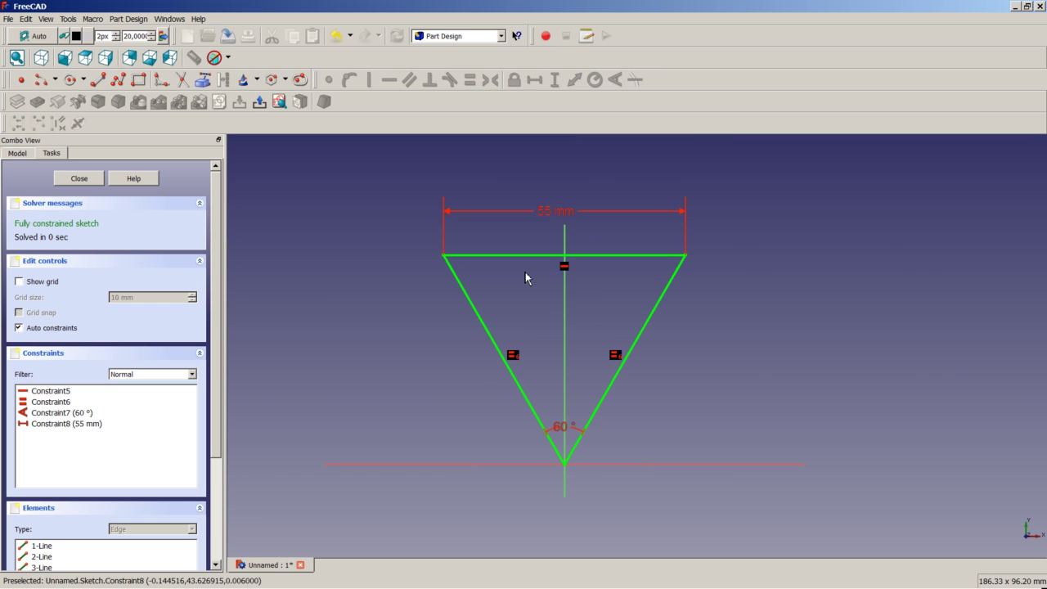
left_click(491, 257)
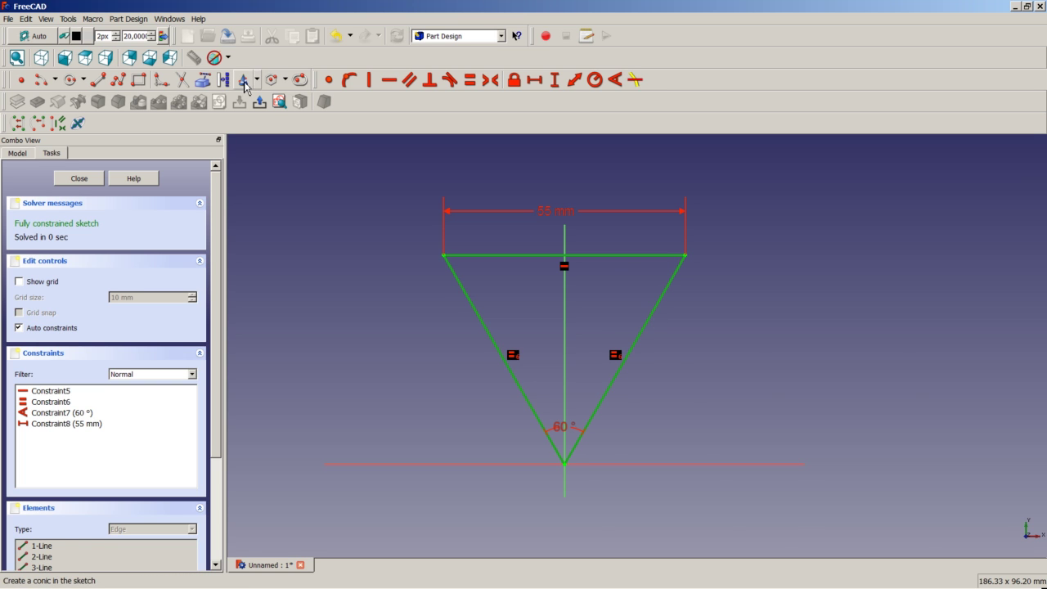
- Turn the triangle edges into construction geometry and draw a long slanted line on its right
left_click(78, 123)
scroll(434, 354, "down", 3)
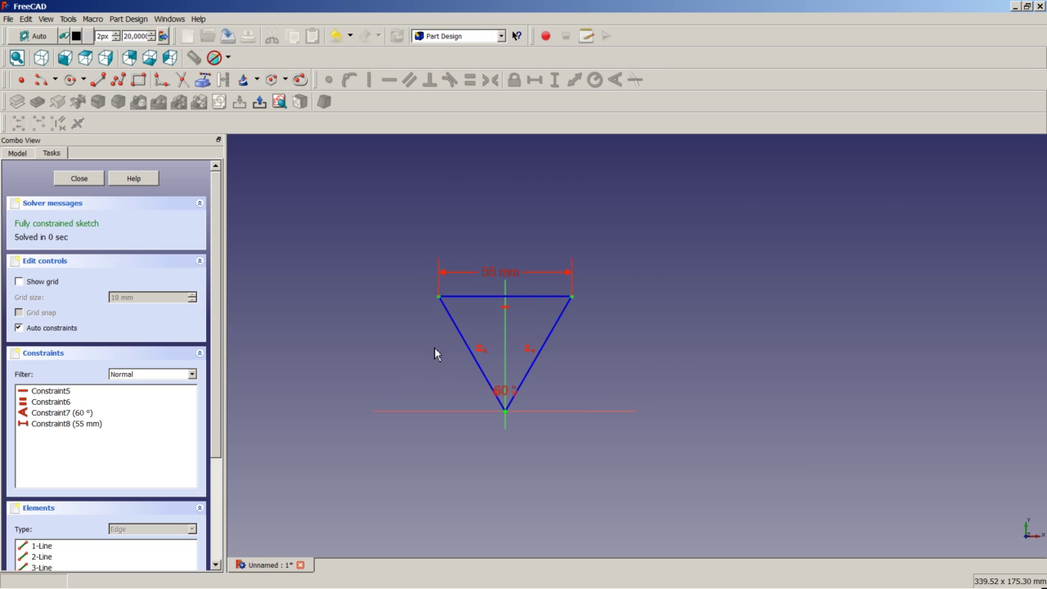
scroll(295, 346, "down", 1)
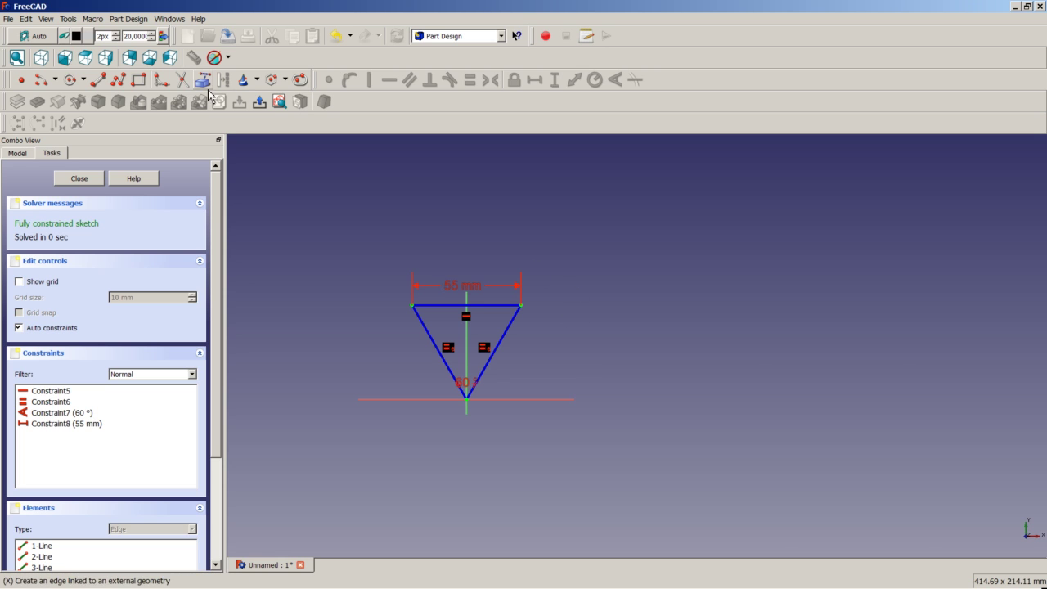
left_click(98, 79)
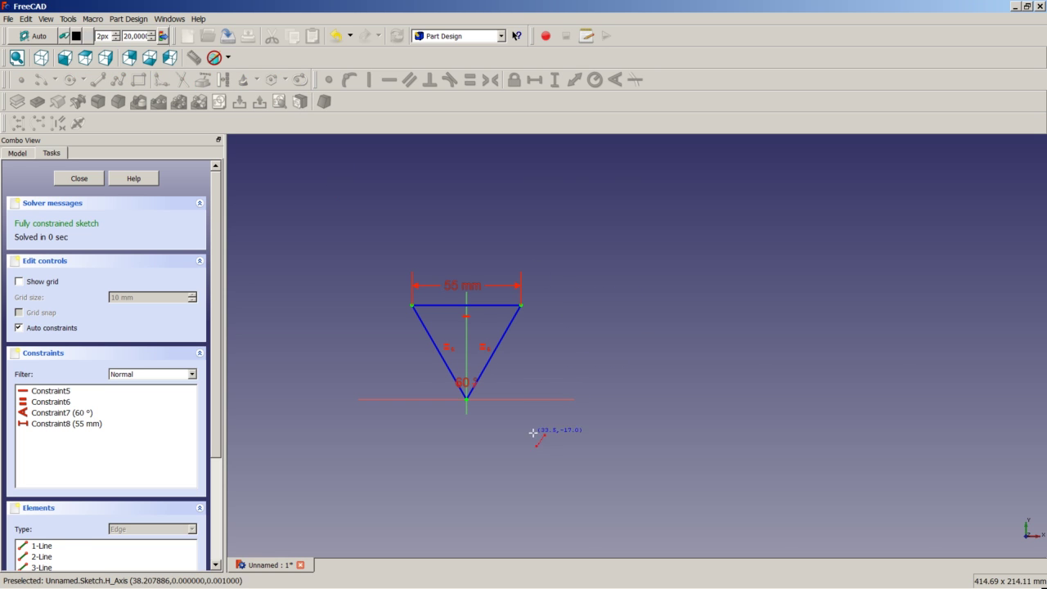
left_click(513, 464)
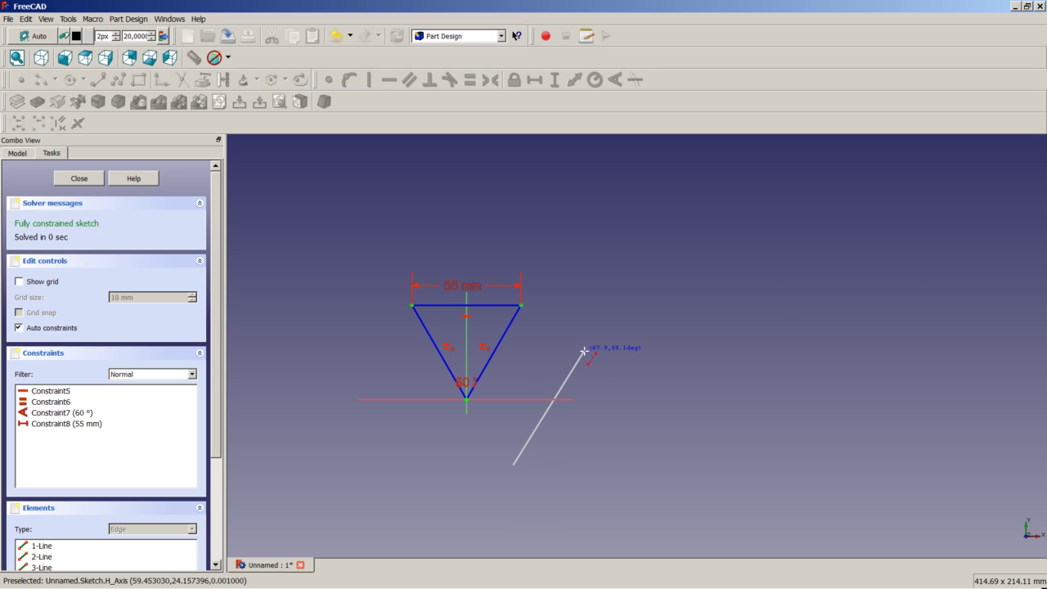
left_click(579, 351)
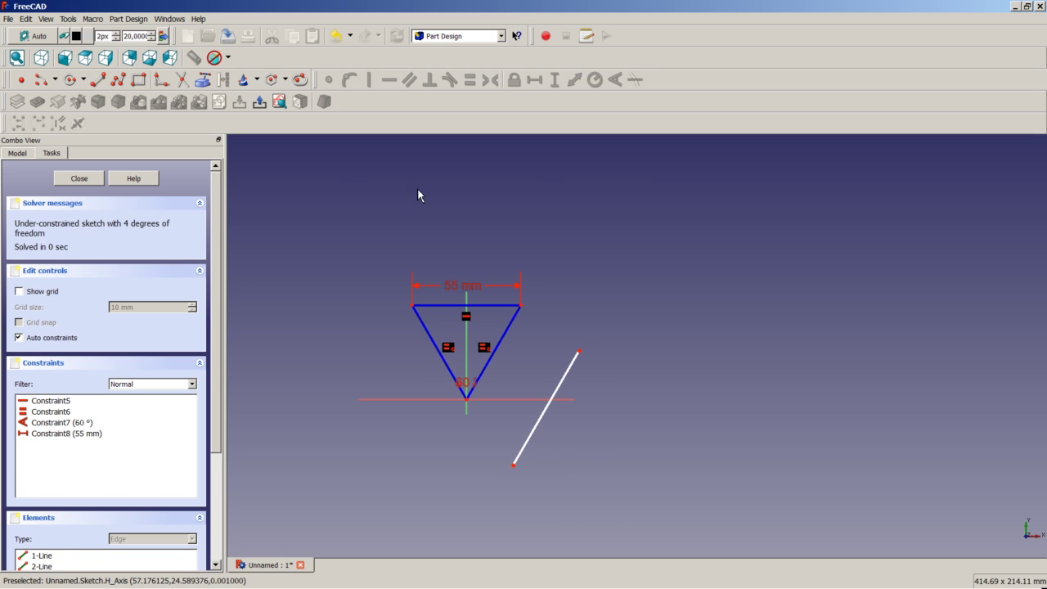
- Draw the two short lines near the triangle's top-right and top-left corners
left_click(98, 79)
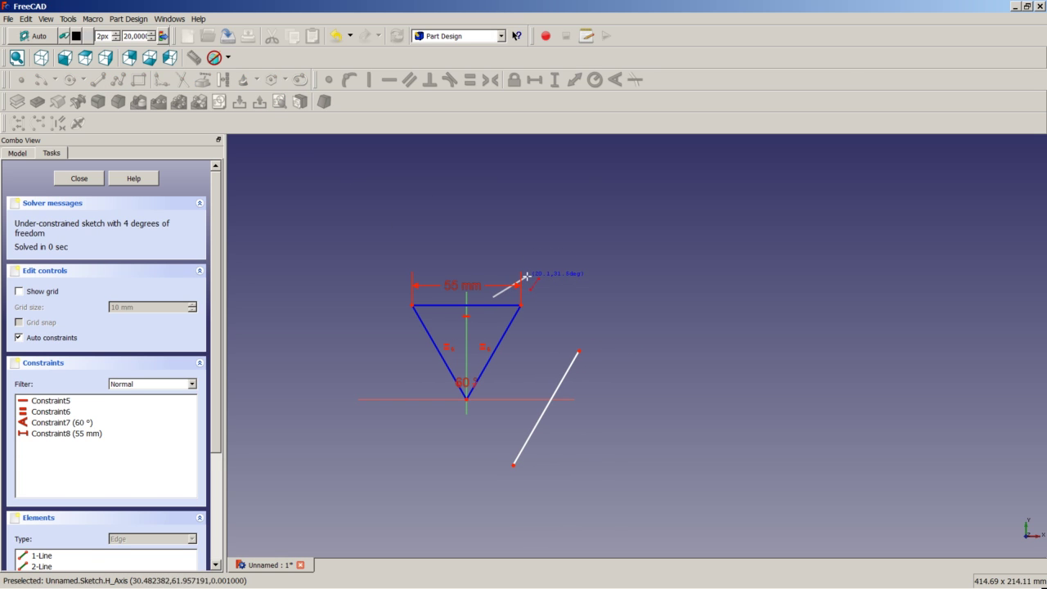
left_click(517, 273)
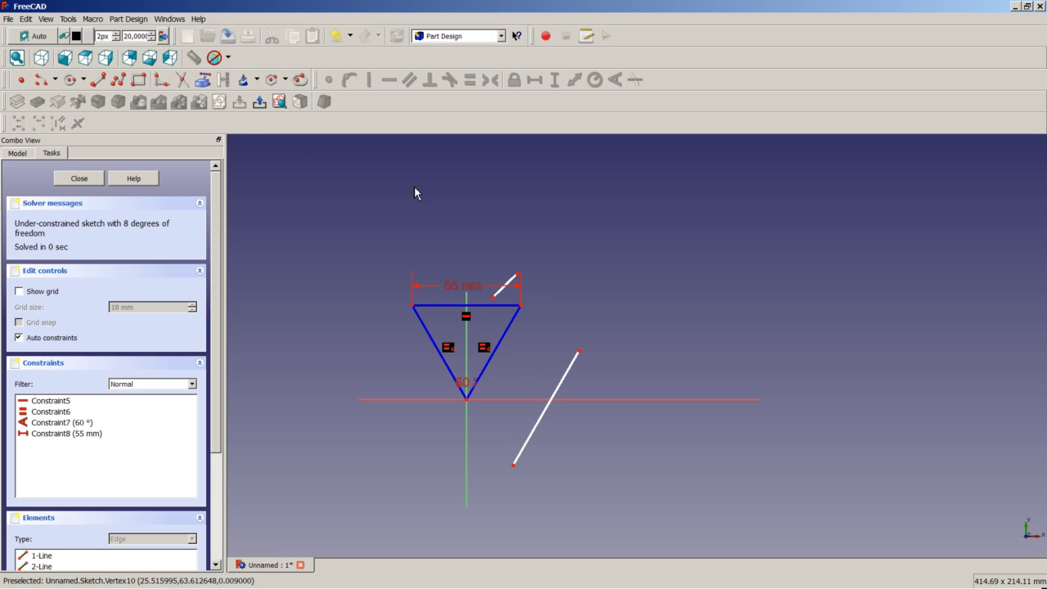
left_click(117, 81)
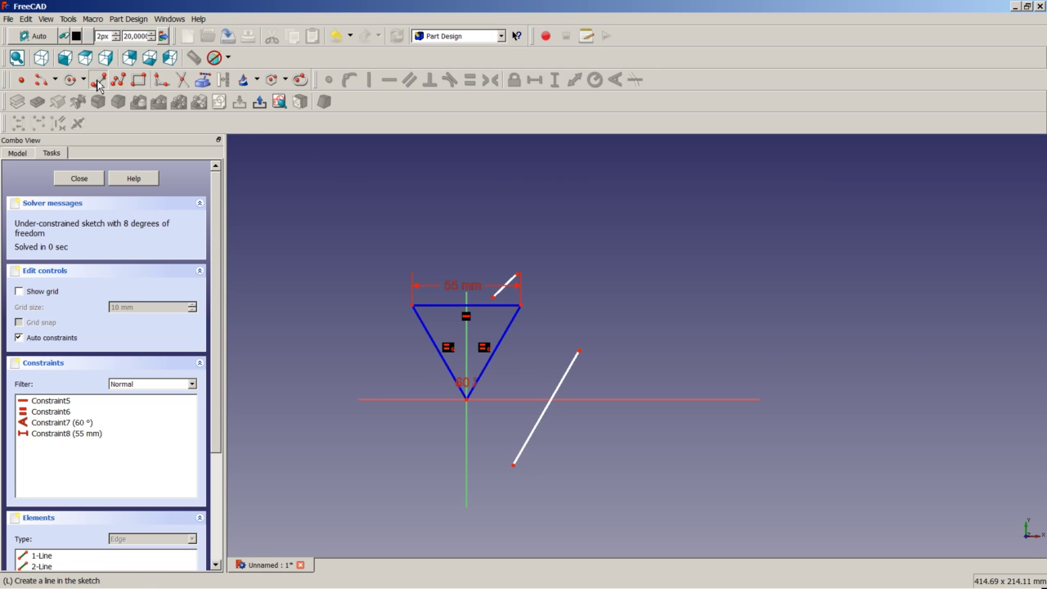
left_click(449, 298)
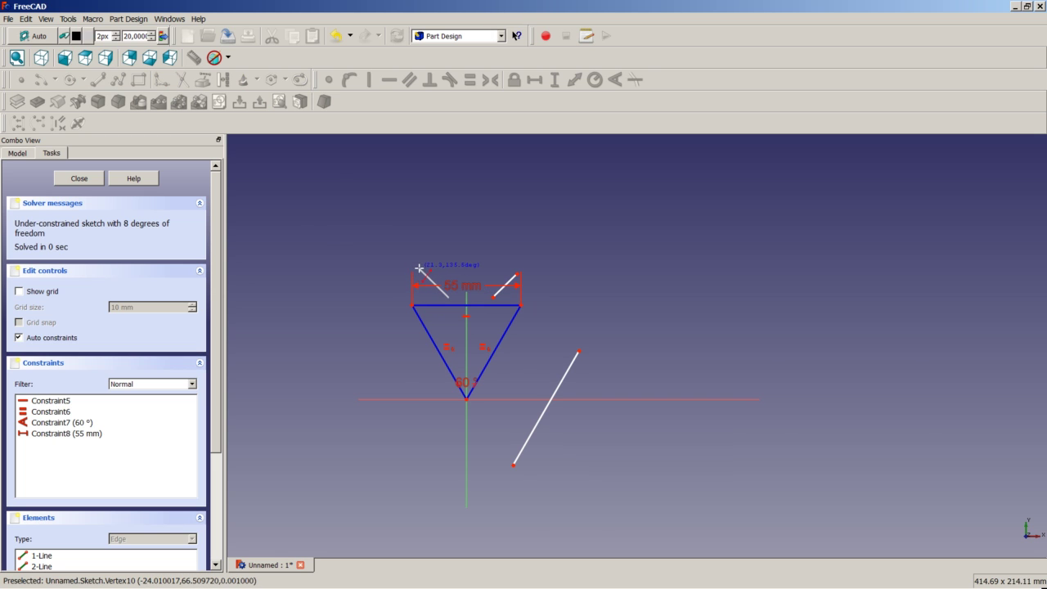
left_click(416, 268)
right_click(416, 268)
- Draw a long slanted line down the left side of the triangle
left_click(97, 80)
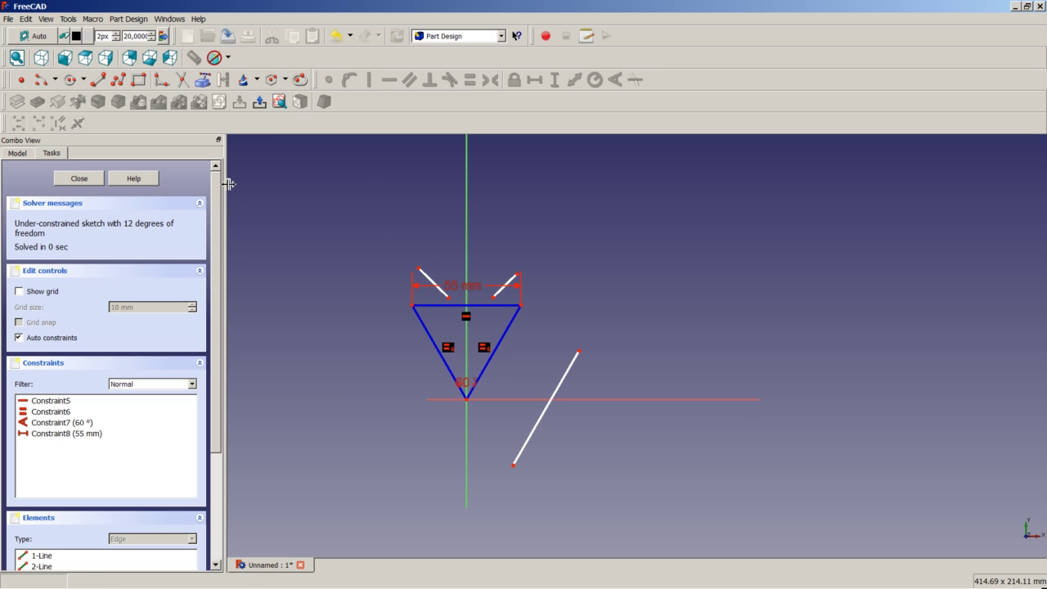
left_click(364, 322)
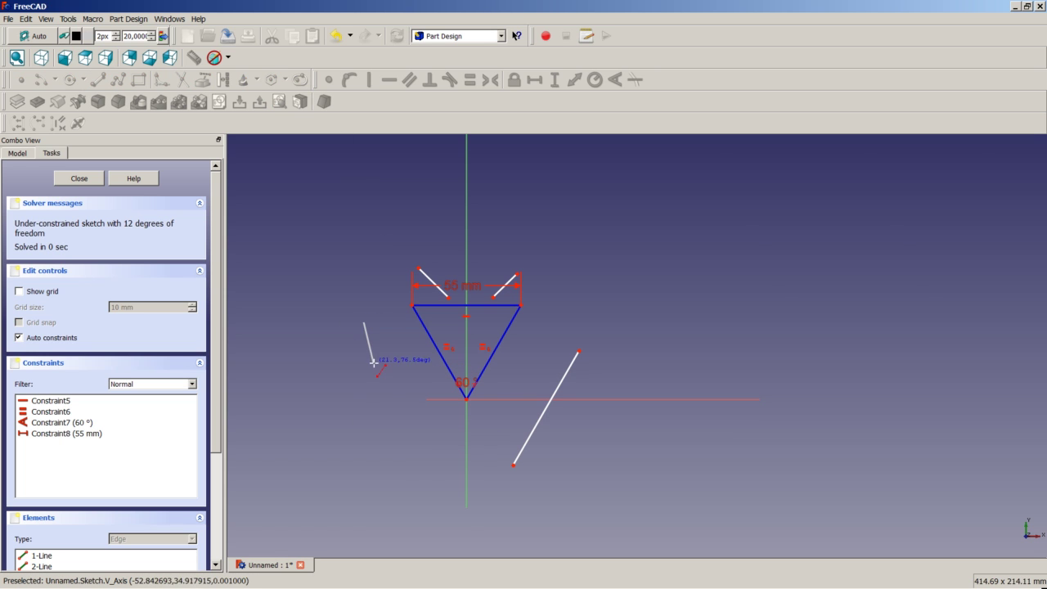
left_click(436, 458)
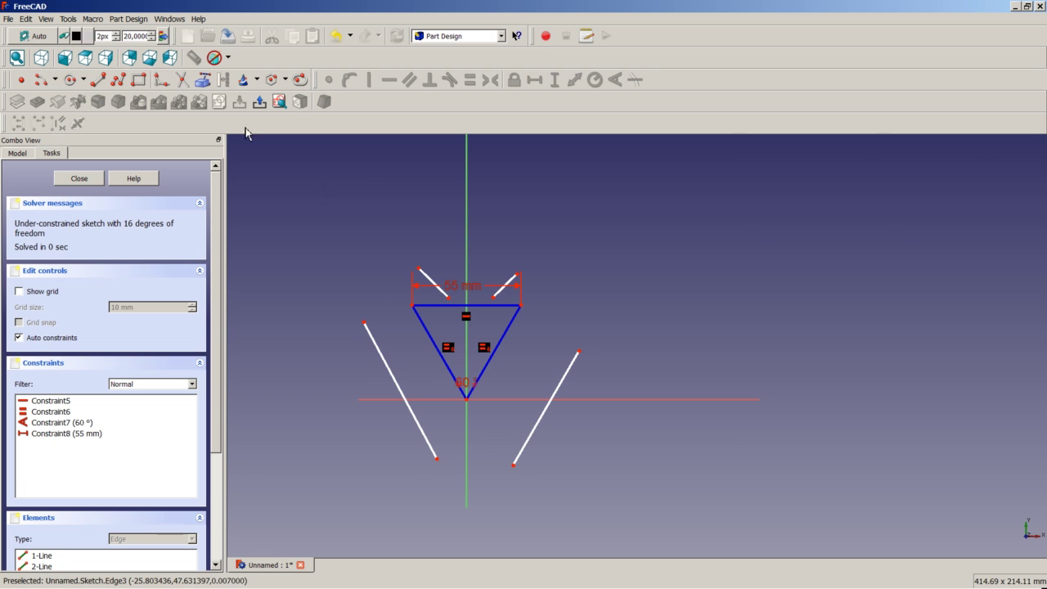
- Draw a centre arc on the vertical axis joining the two long lines' lower ends
left_click(42, 84)
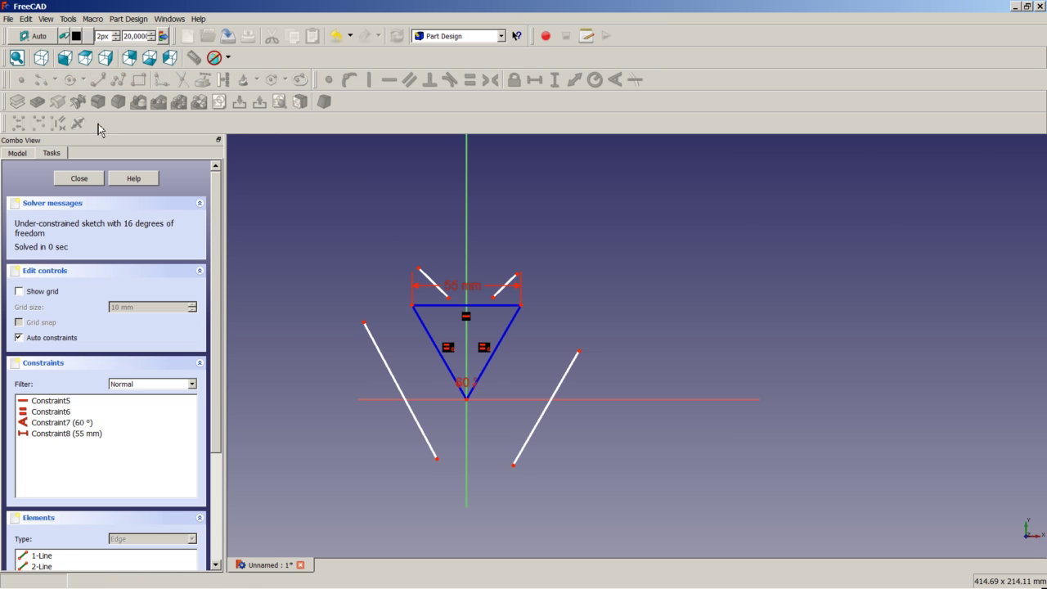
left_click(467, 434)
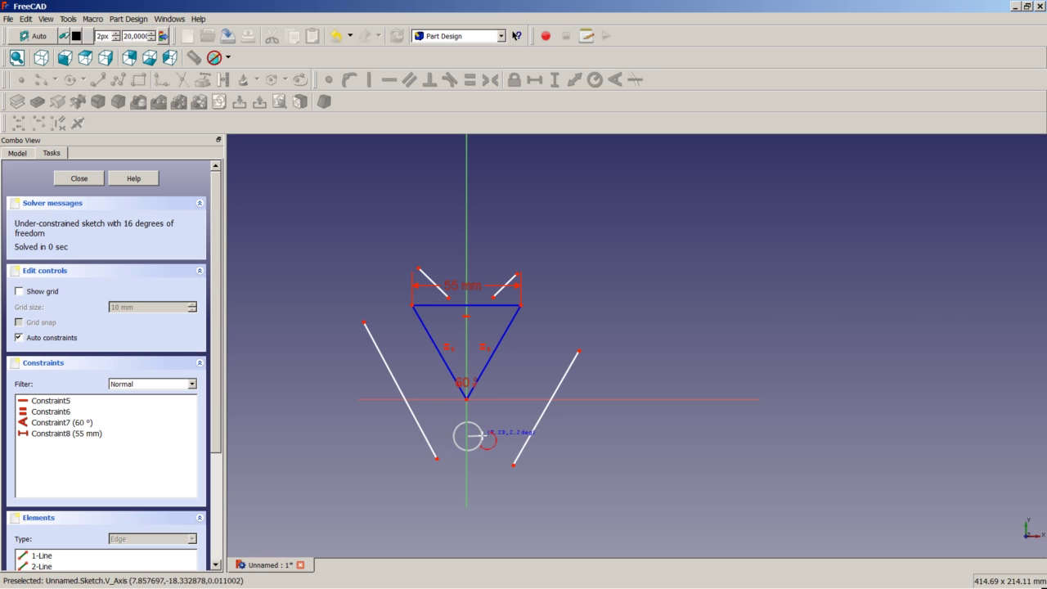
left_click(437, 459)
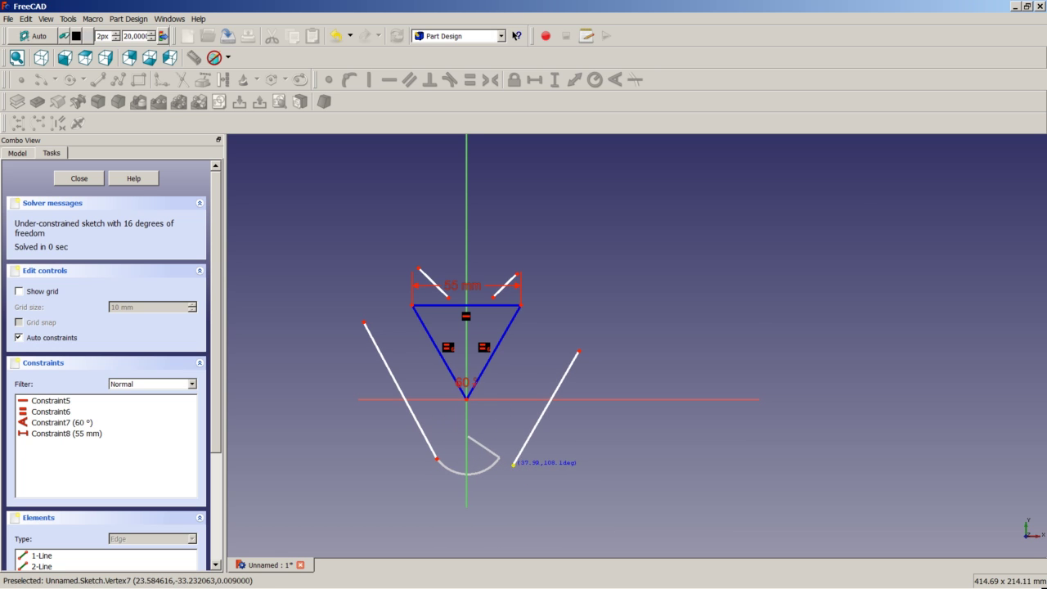
left_click(514, 464)
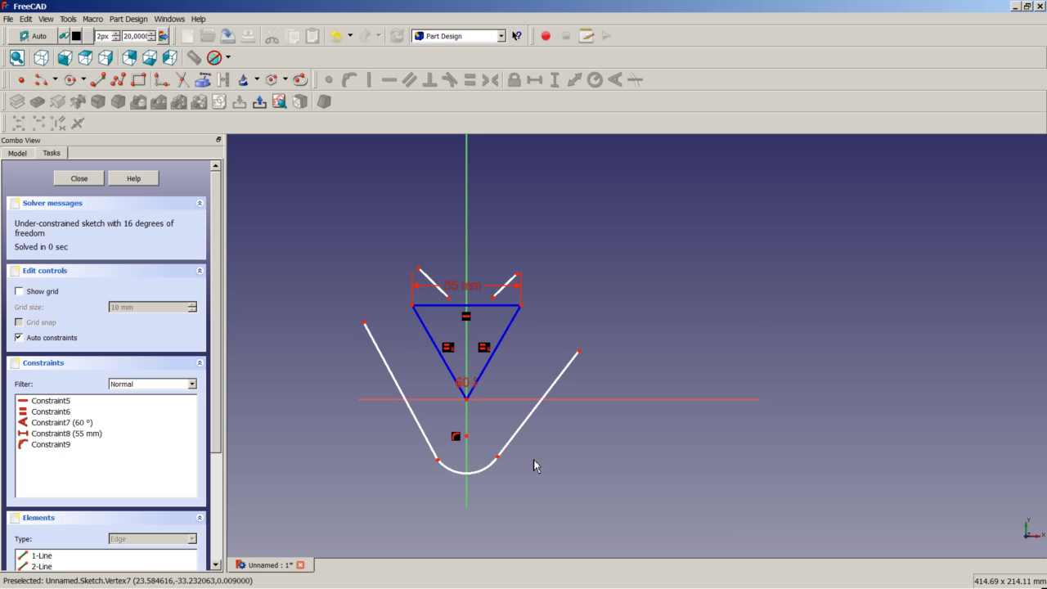
- Draw the right lobe arc centred on the triangle's top-right corner
left_click(42, 84)
scroll(467, 247, "up", 2)
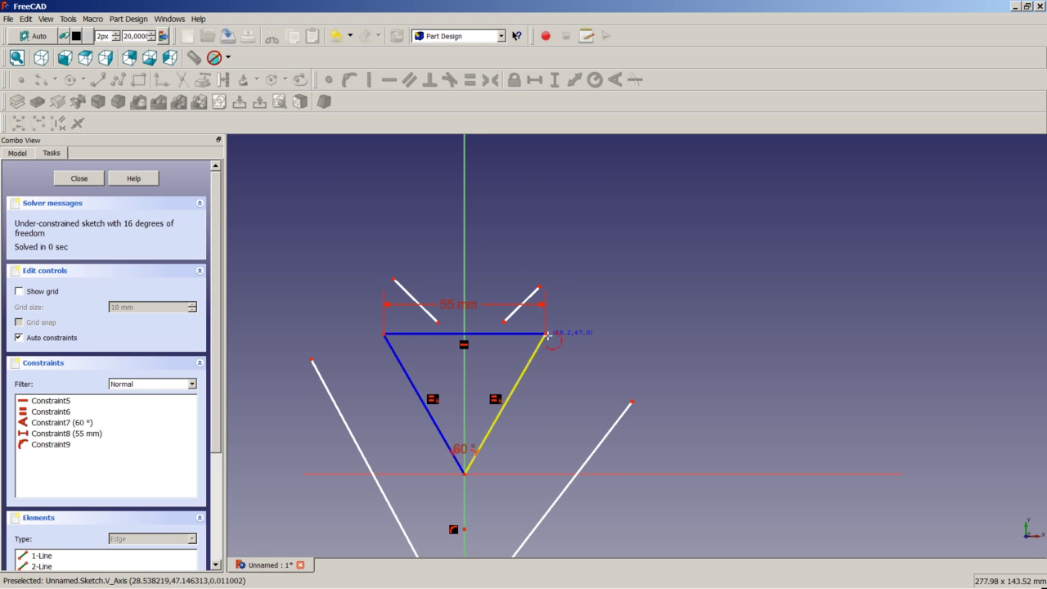
left_click(544, 333)
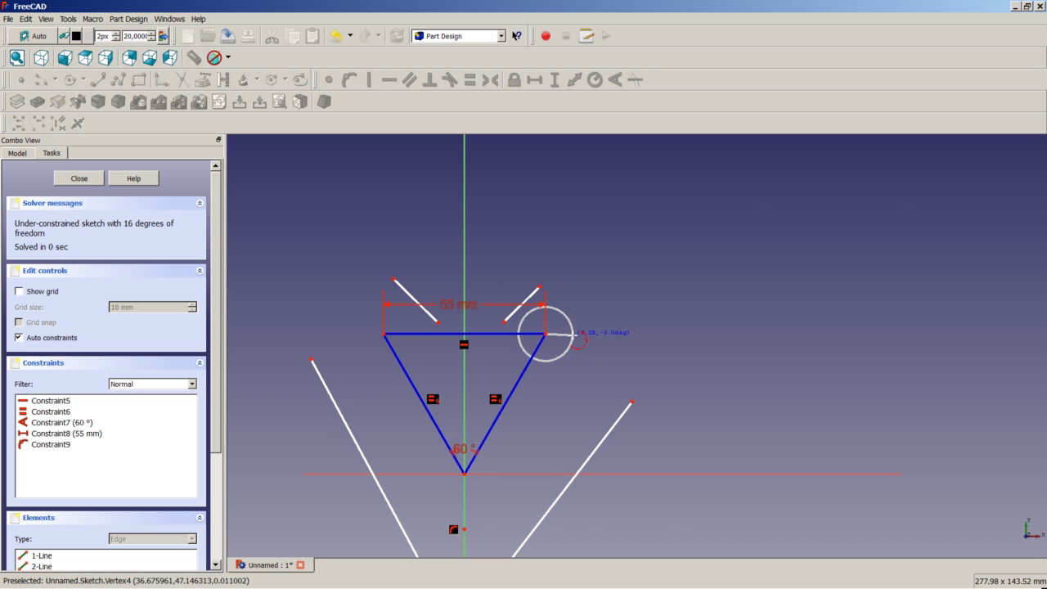
right_click(547, 332)
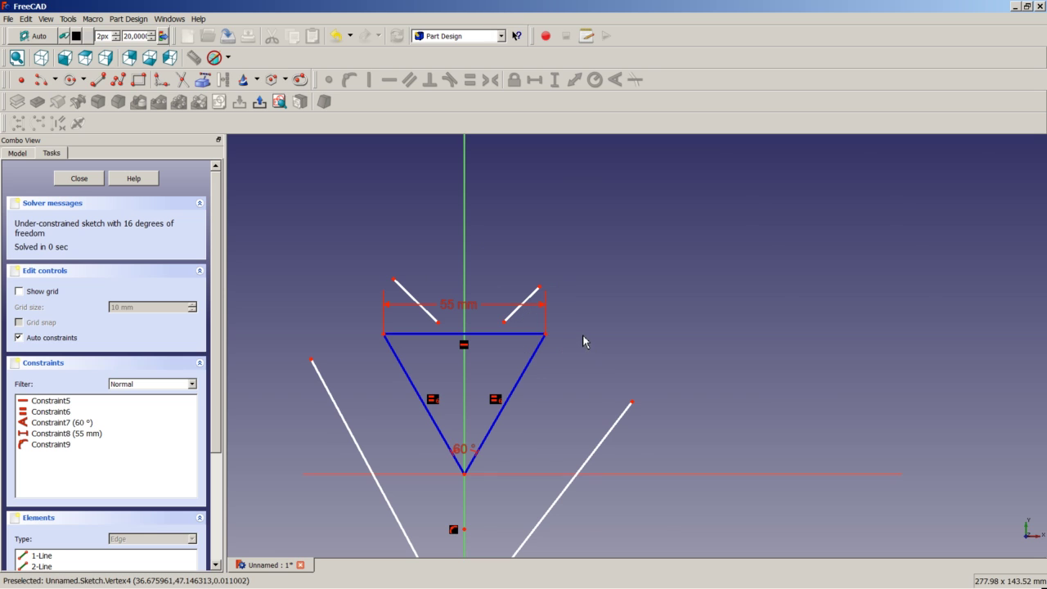
left_click(42, 80)
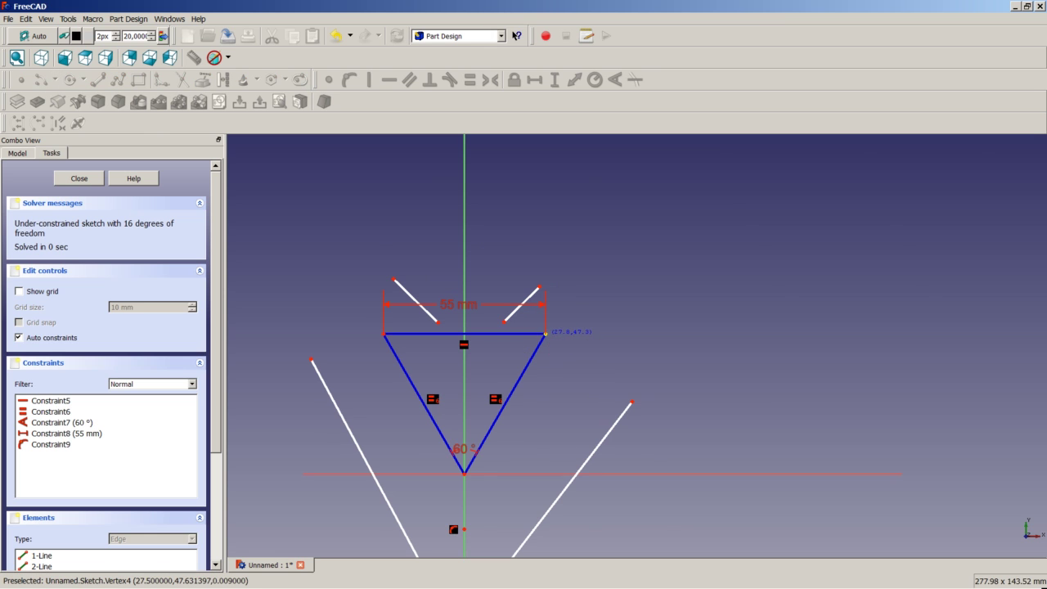
left_click(547, 334)
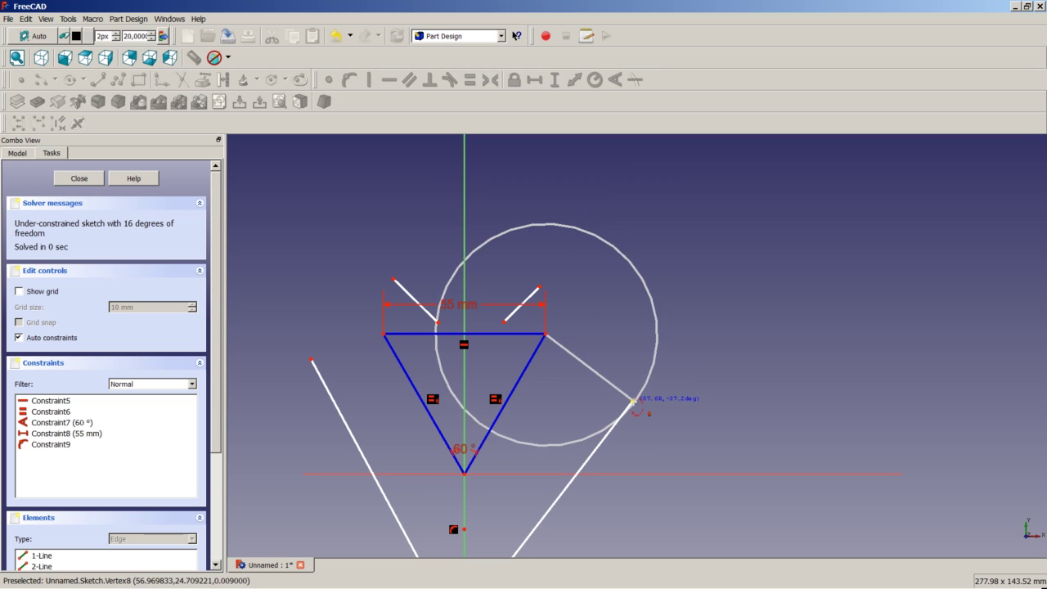
left_click(632, 402)
left_click(550, 284)
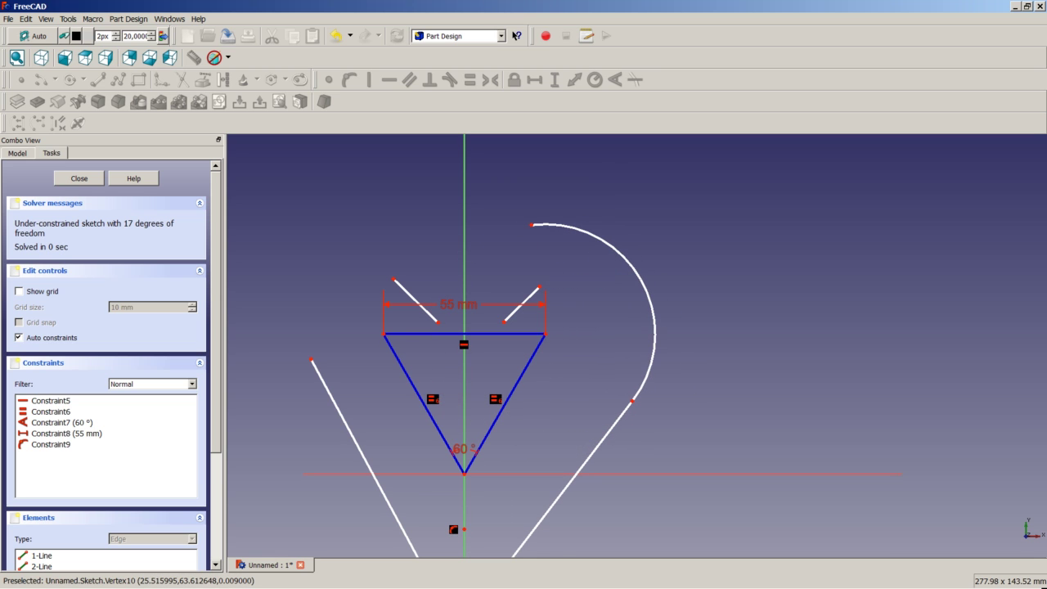
- Make the lobe arc's start coincident with the short line's end and adjust its endpoints
left_click(540, 292)
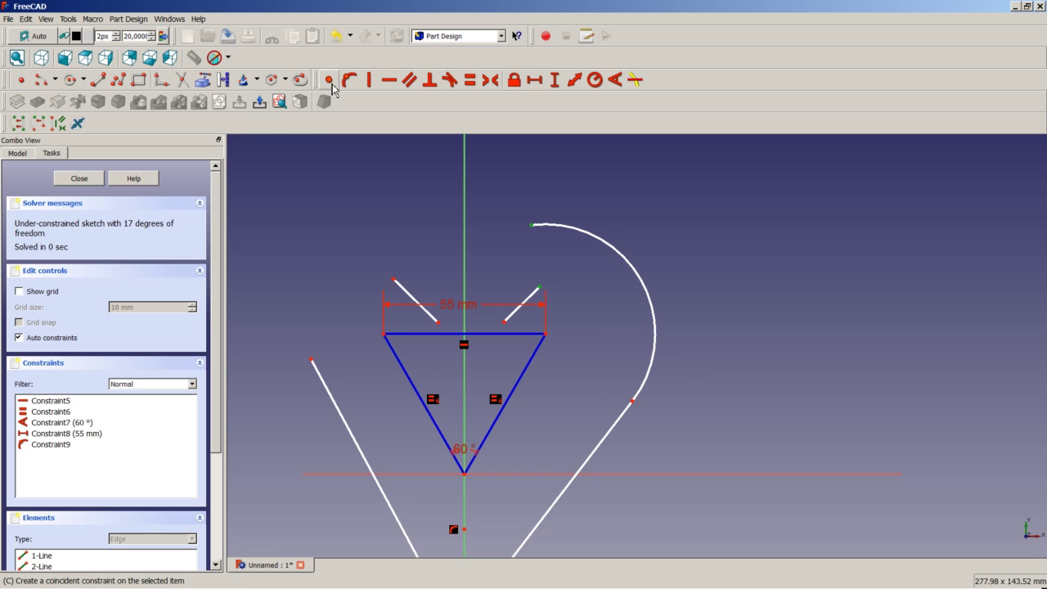
left_click(327, 79)
scroll(570, 249, "down", 2)
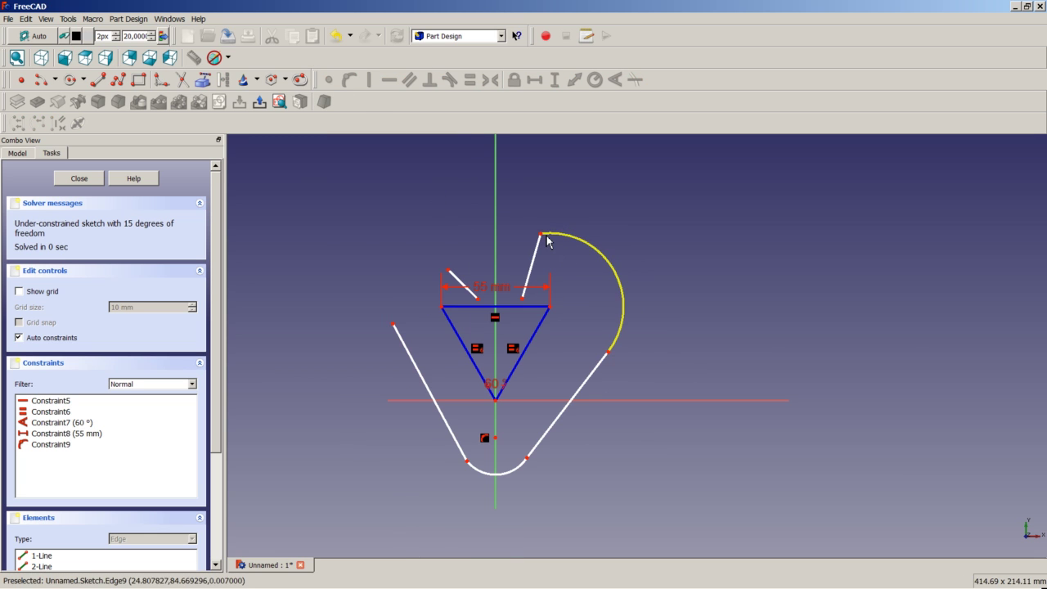
left_click_drag(555, 255, 561, 267)
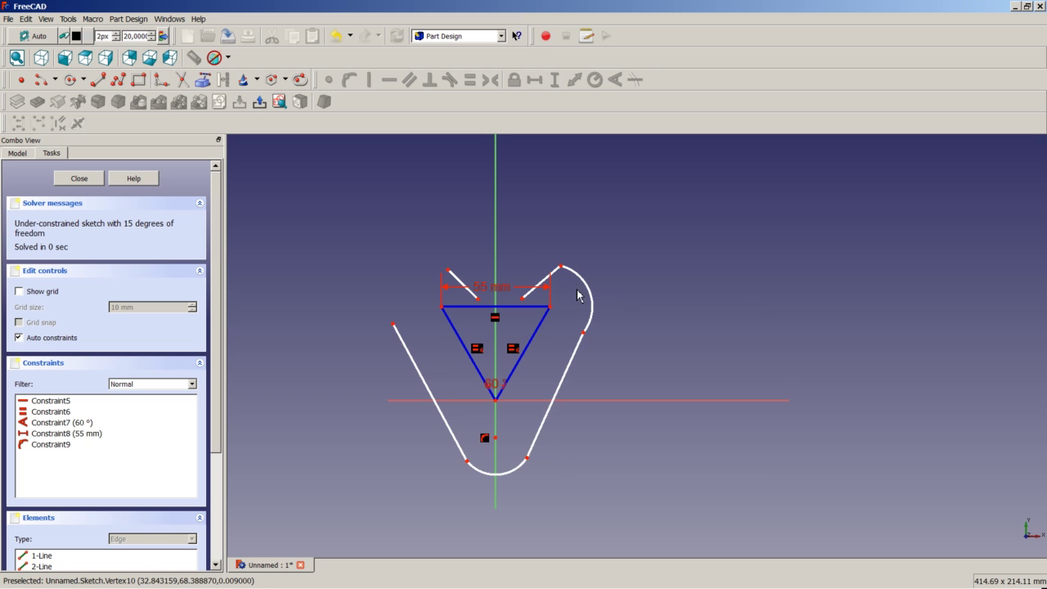
left_click_drag(587, 335, 612, 299)
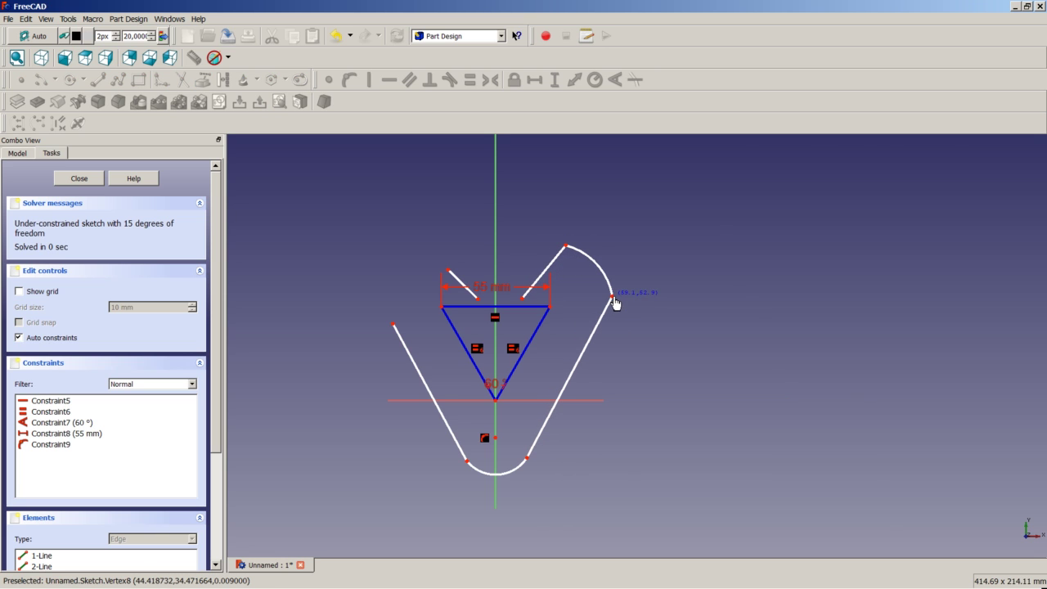
mouse_move(568, 247)
left_mouse_down()
mouse_move(566, 269)
mouse_move(571, 247)
left_mouse_up()
scroll(566, 291, "up", 1)
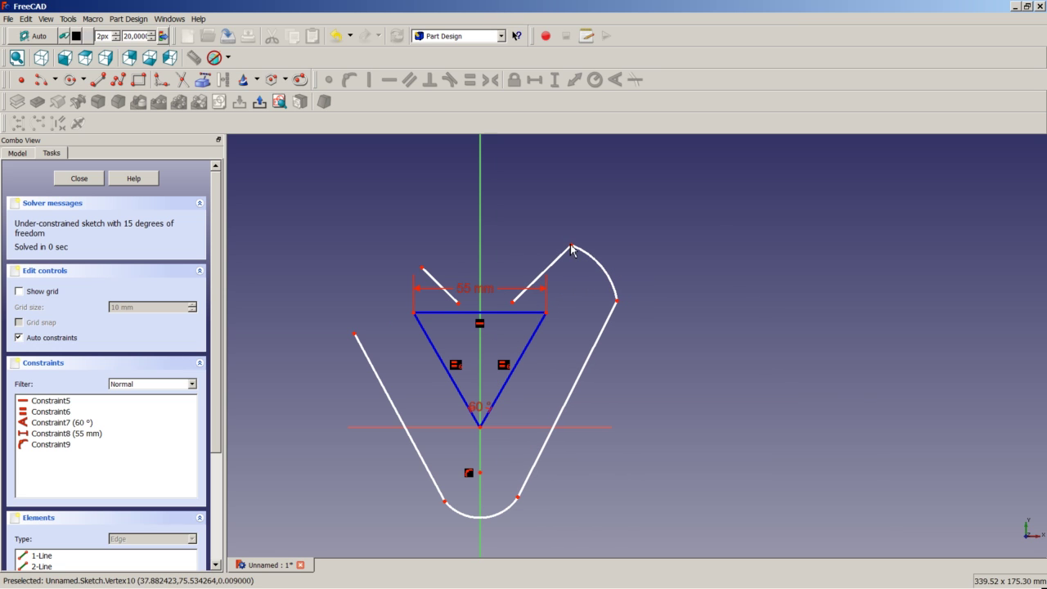
key("ctrl+z")
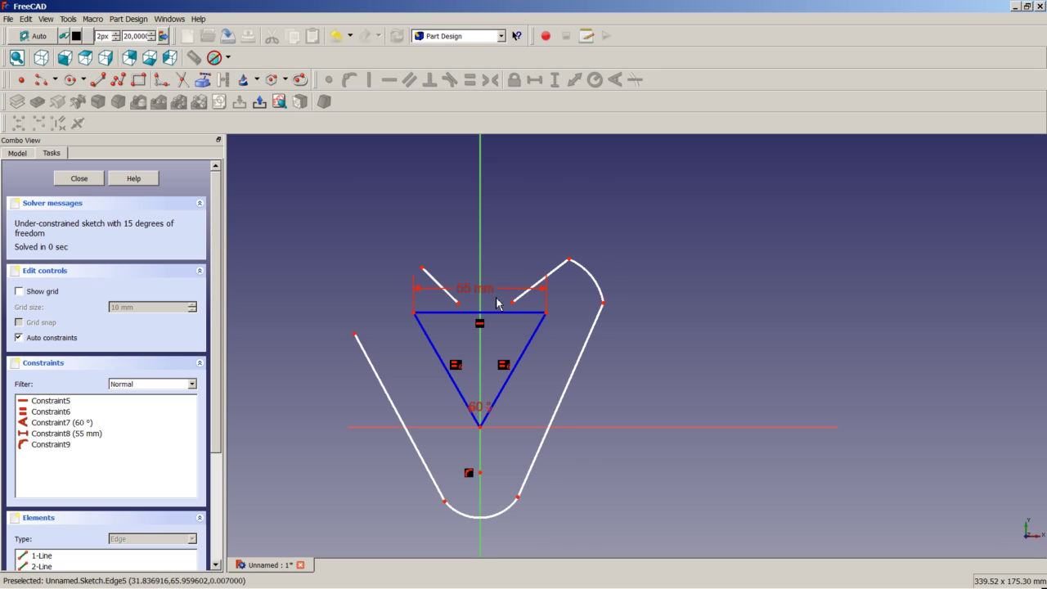
- Draw a notch arc centred on the vertical axis joining the two short lines' inner ends
left_click(39, 80)
scroll(465, 310, "up", 3)
scroll(501, 309, "up", 2)
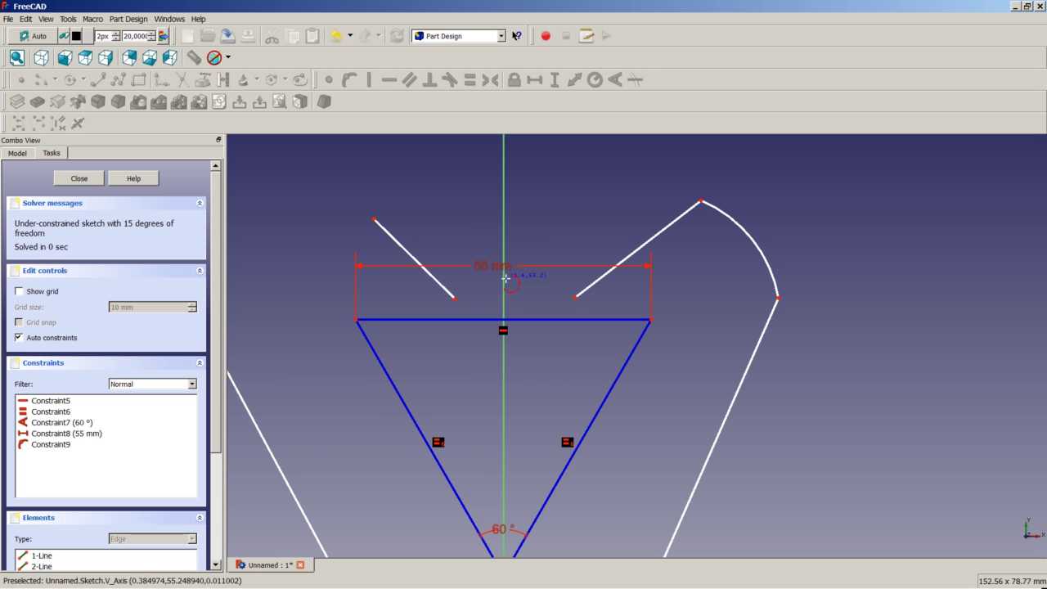
left_click(503, 279)
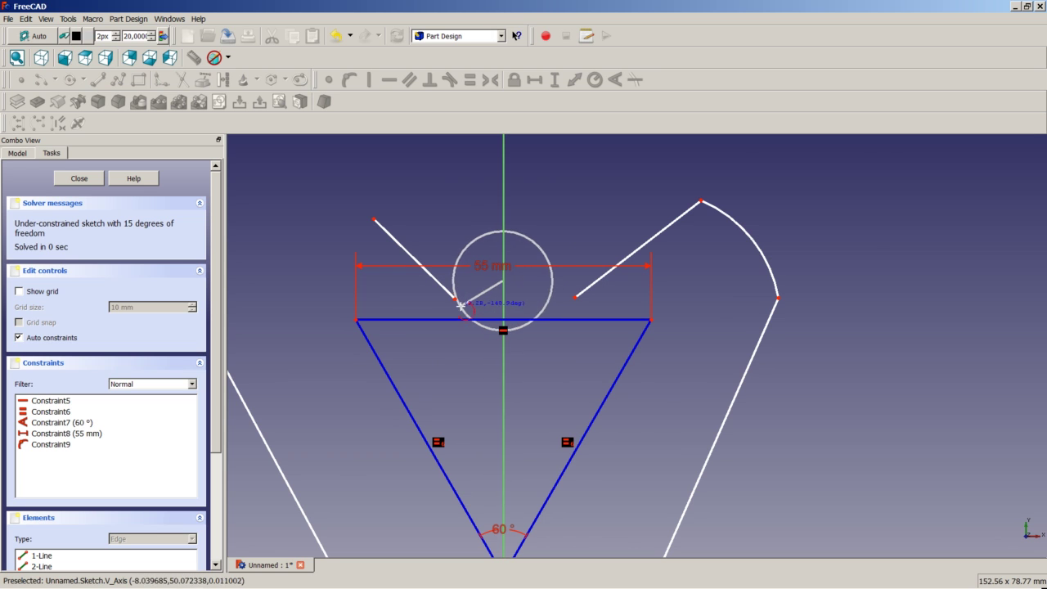
left_click(456, 298)
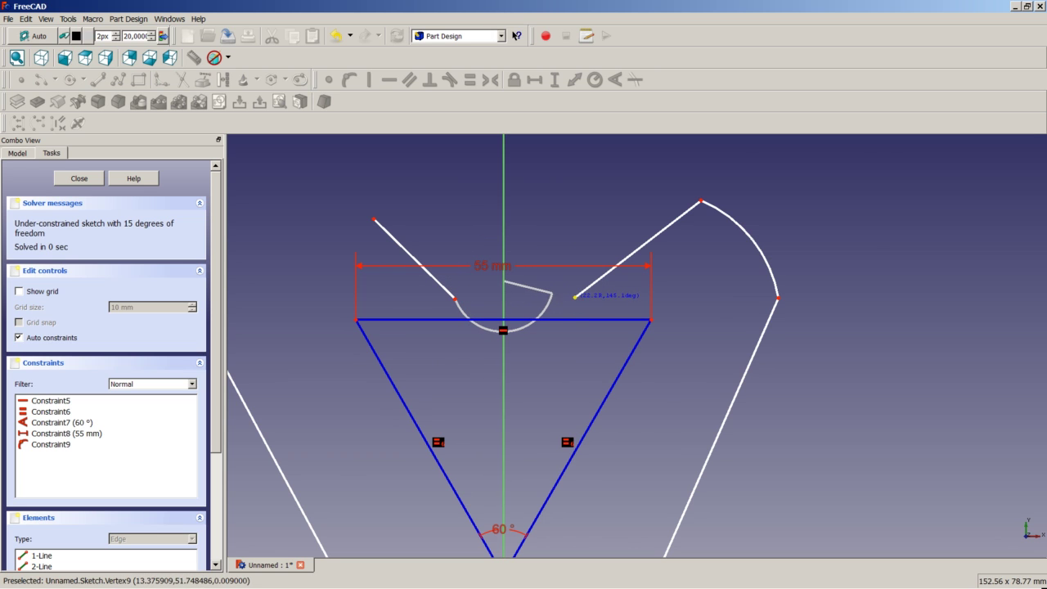
left_click(575, 296)
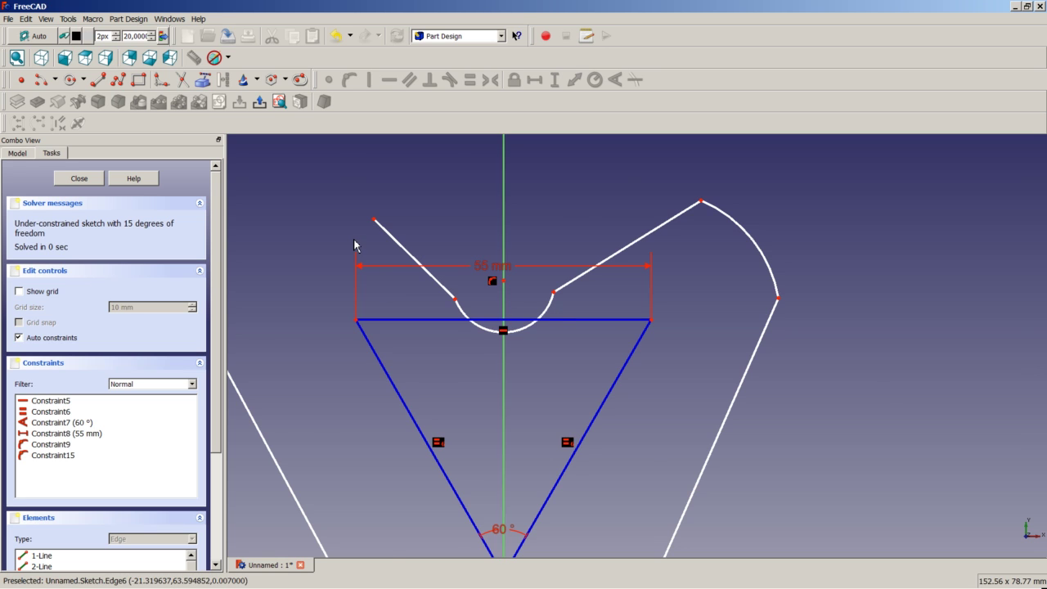
scroll(354, 241, "down", 3)
- Draw the left lobe arc around the top-left corner, ending at the long left line's top
left_click(41, 79)
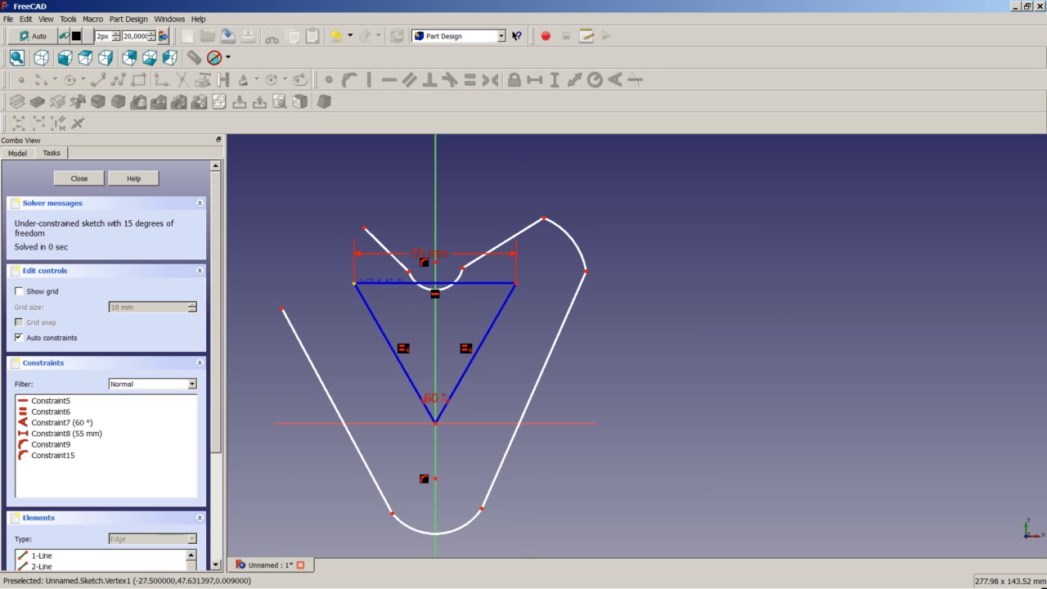
left_click(354, 283)
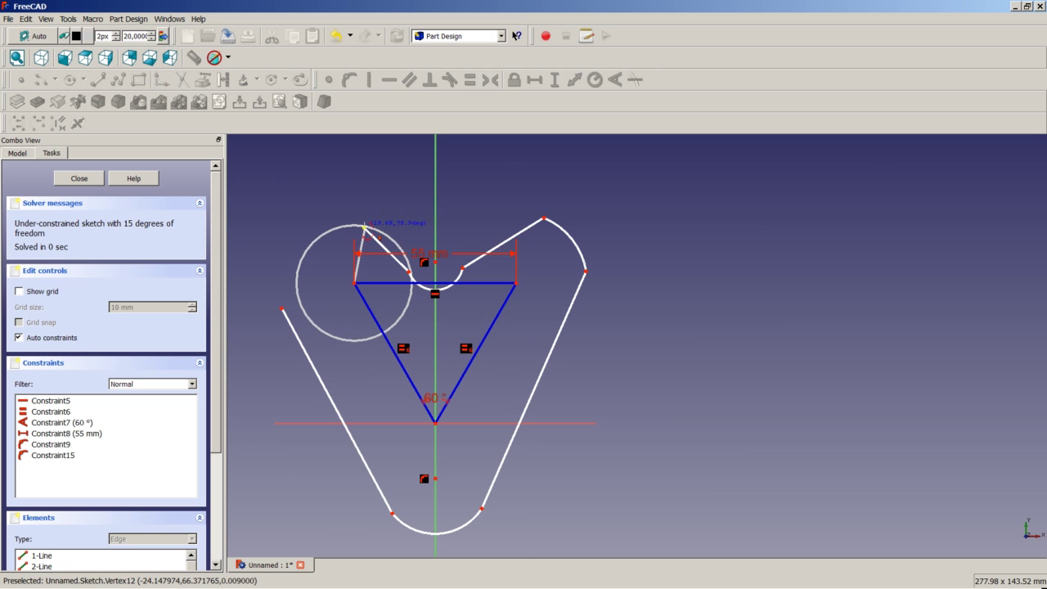
left_click(363, 226)
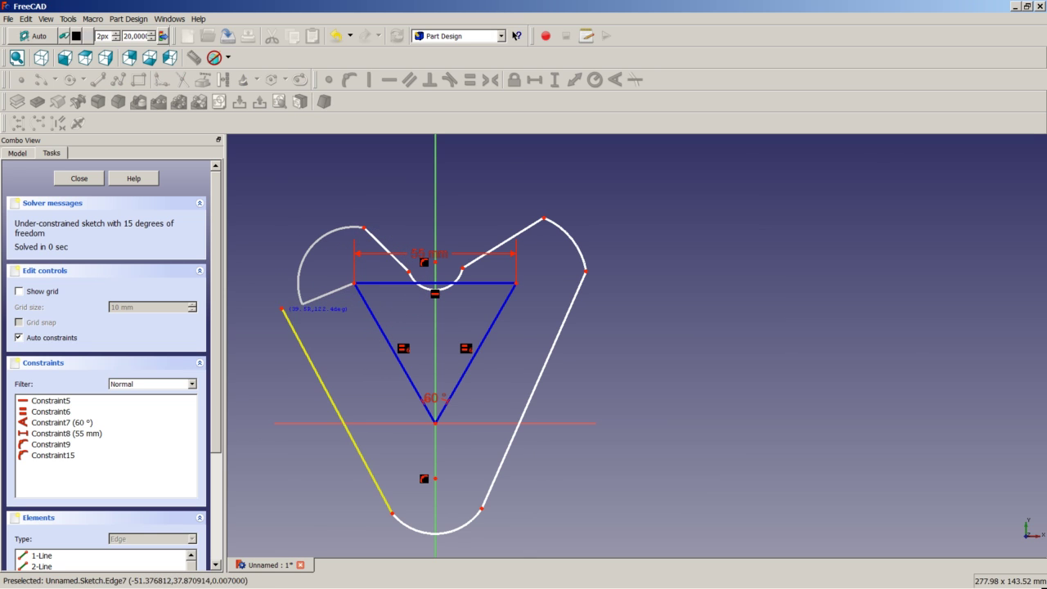
left_click(282, 309)
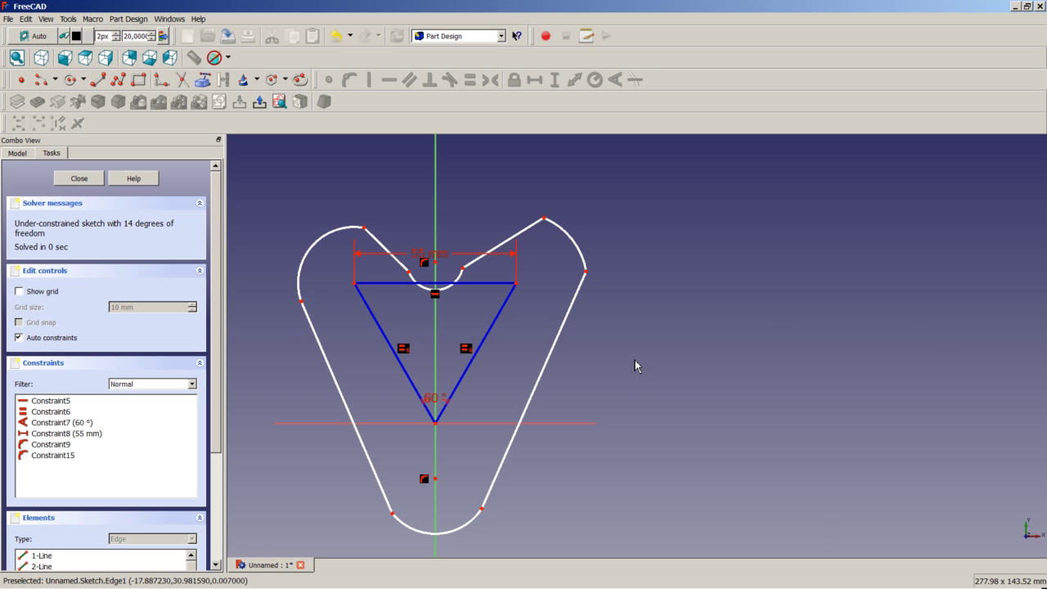
- Add tangency between the bottom arc, right slanted line, top-right arc and upper line
left_click(479, 518)
left_click(488, 503)
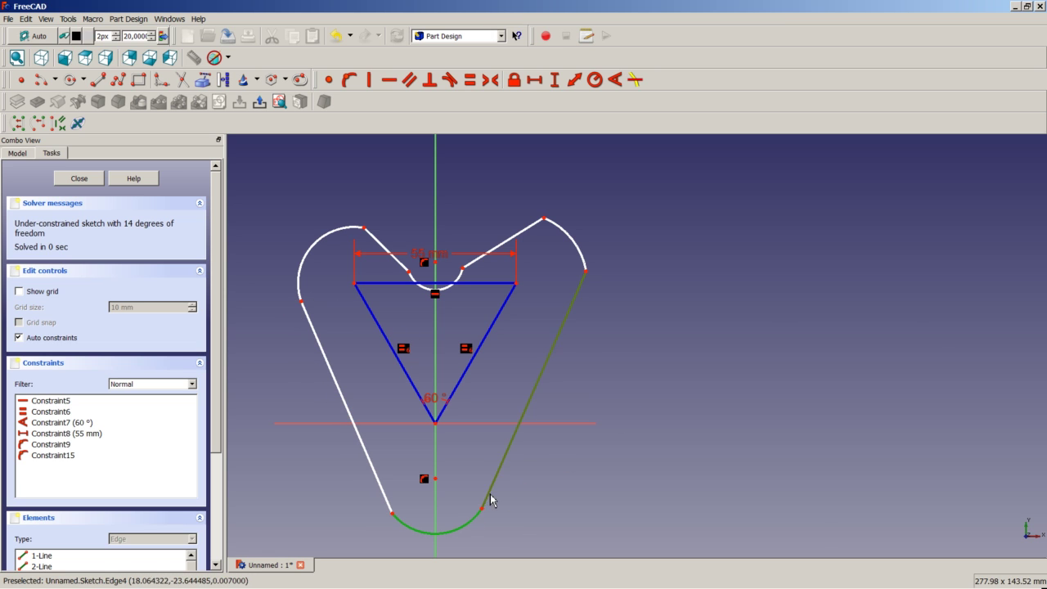
left_click(452, 81)
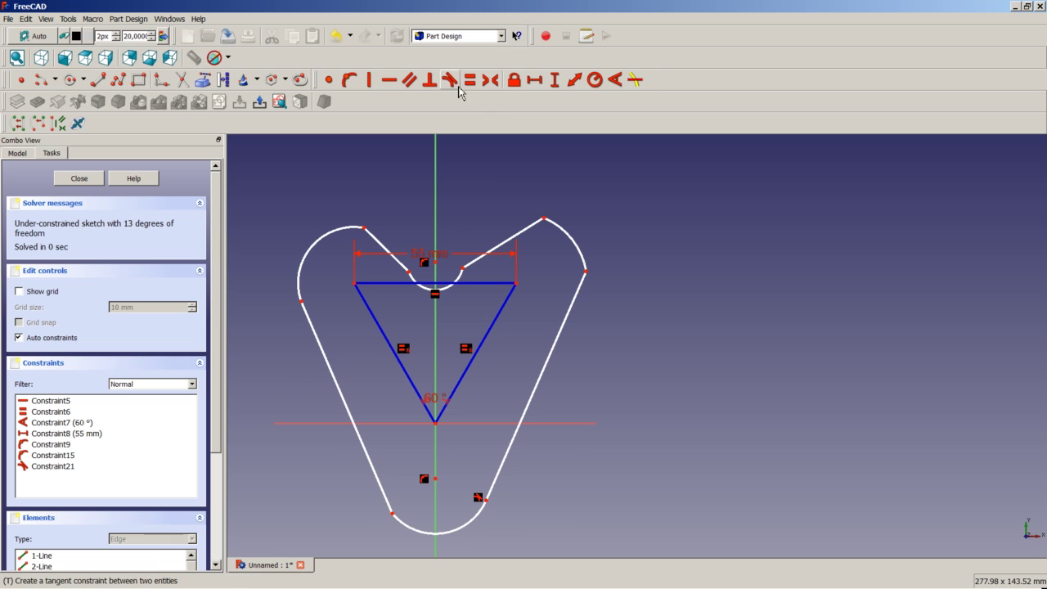
left_click(583, 280)
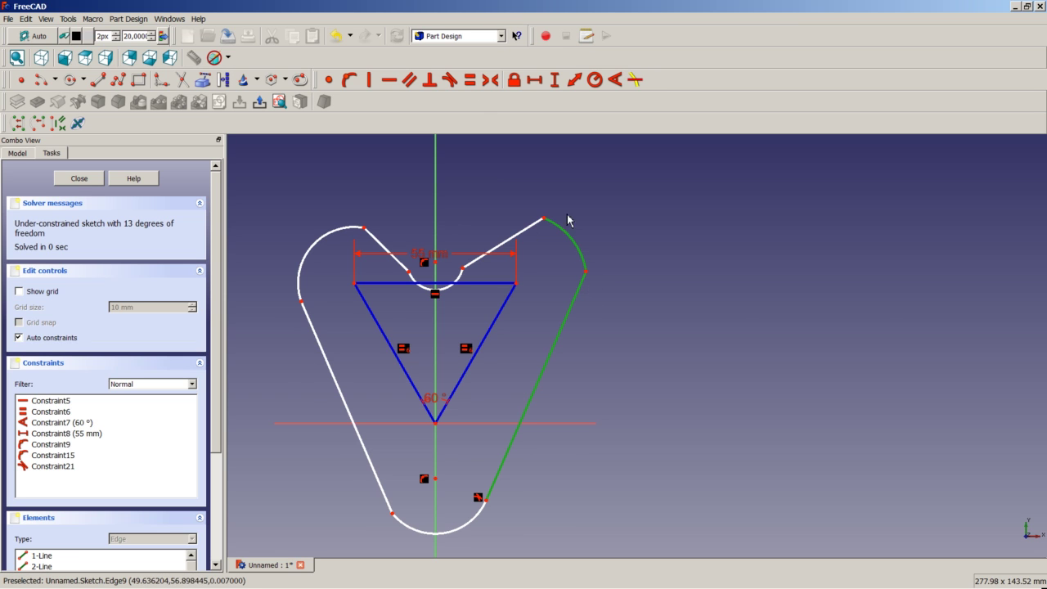
left_click(452, 82)
scroll(565, 229, "up", 5)
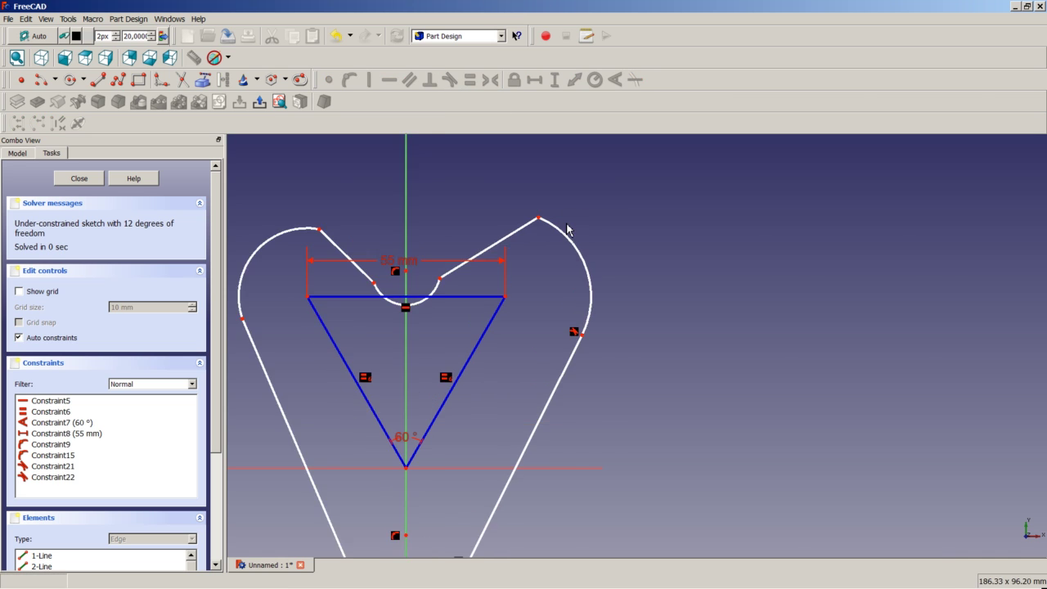
left_click(540, 228)
left_click(503, 215)
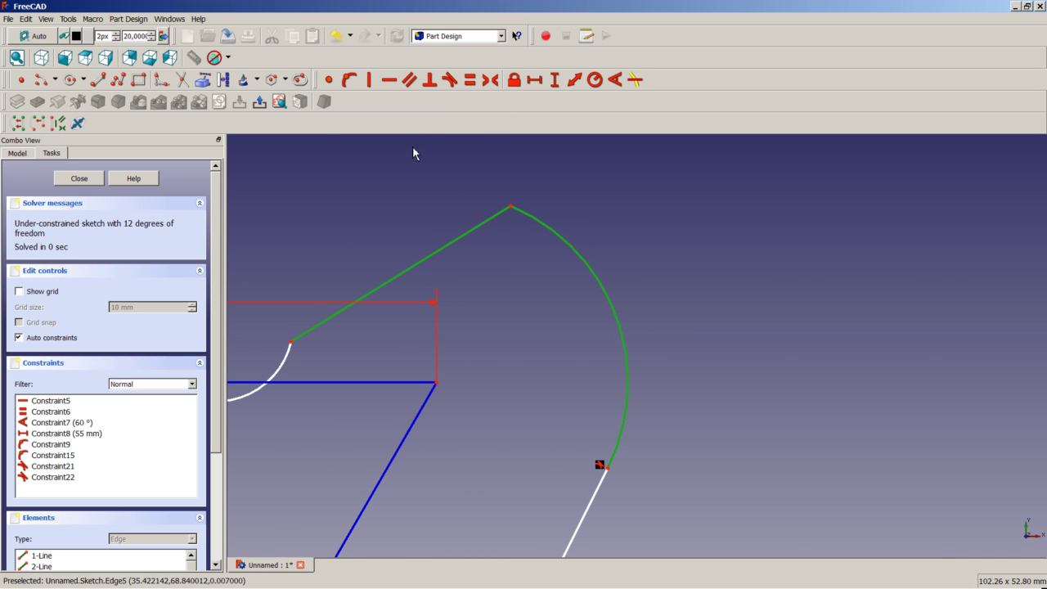
left_click(452, 82)
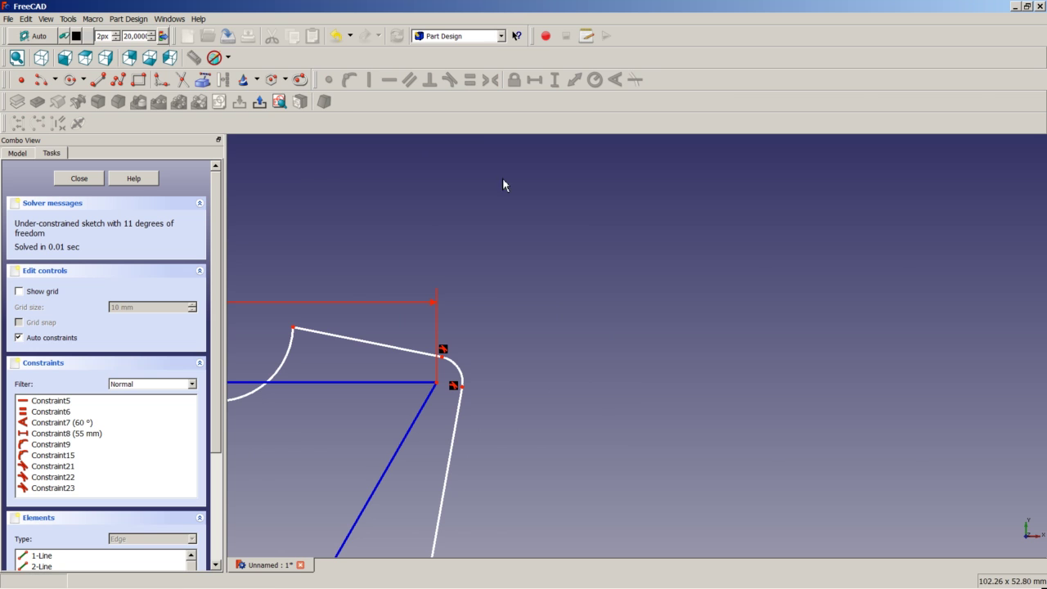
- Reshape the top-right corner and make the top line tangent to its adjoining arc
left_click_drag(462, 374, 532, 283)
mouse_move(283, 280)
left_mouse_down()
mouse_move(306, 335)
mouse_move(329, 345)
left_mouse_up()
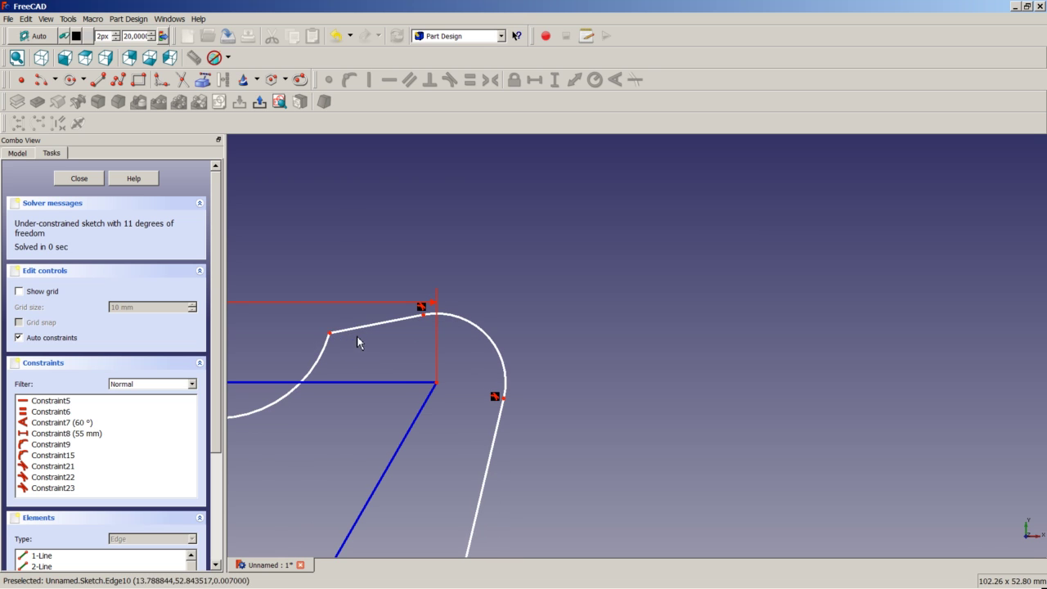
left_click(347, 330)
left_click(325, 336)
left_click(324, 350)
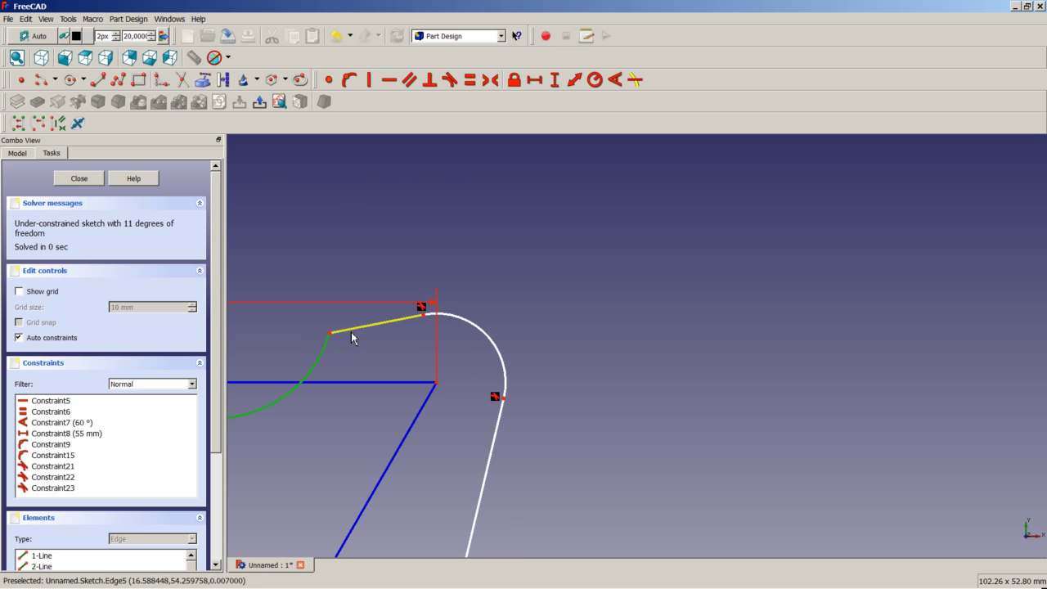
left_click(351, 335)
left_click(453, 81)
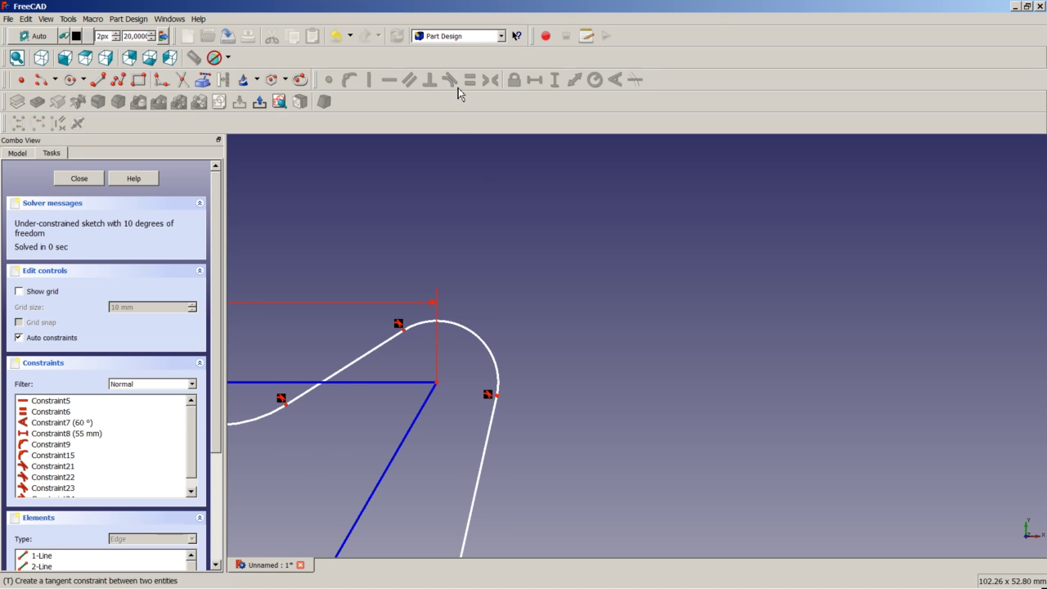
scroll(480, 333, "down", 3)
scroll(315, 343, "up", 4)
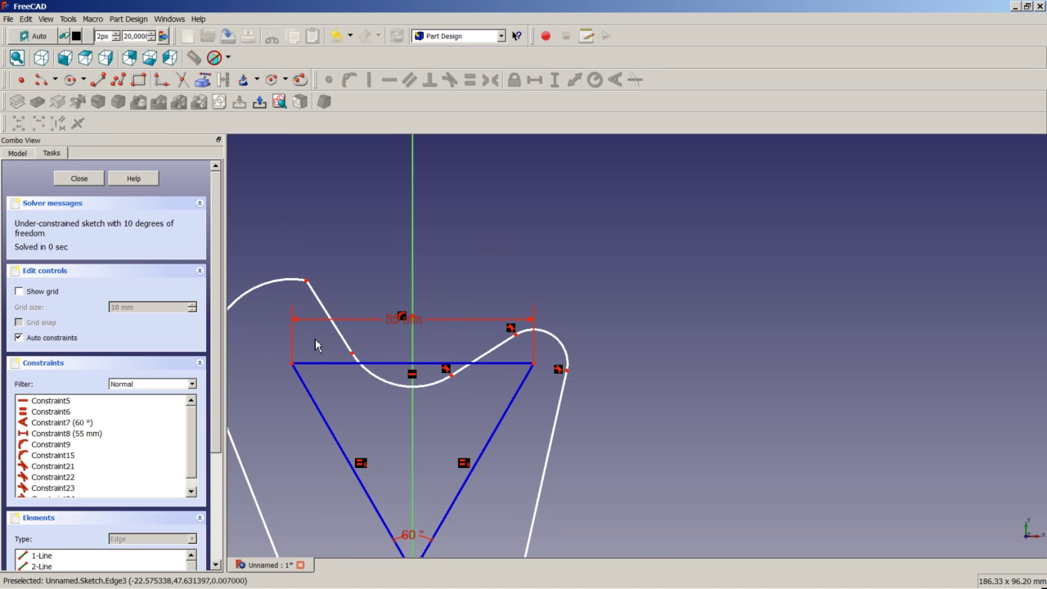
- Make the notch arc and upper-left arc tangent to their lines, and the top-left arc to the long left line
left_click(416, 404)
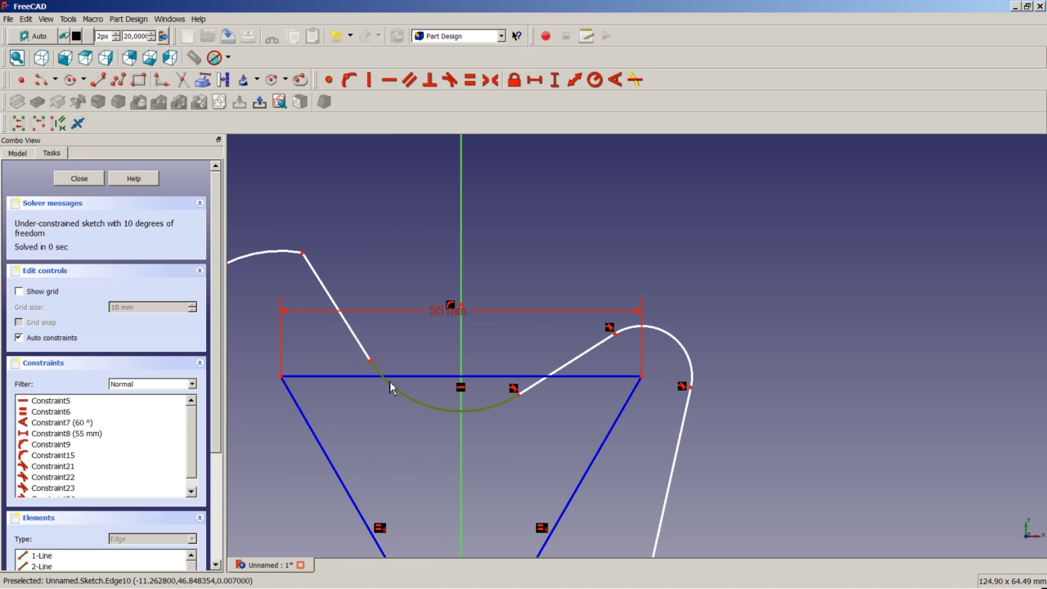
left_click(358, 347)
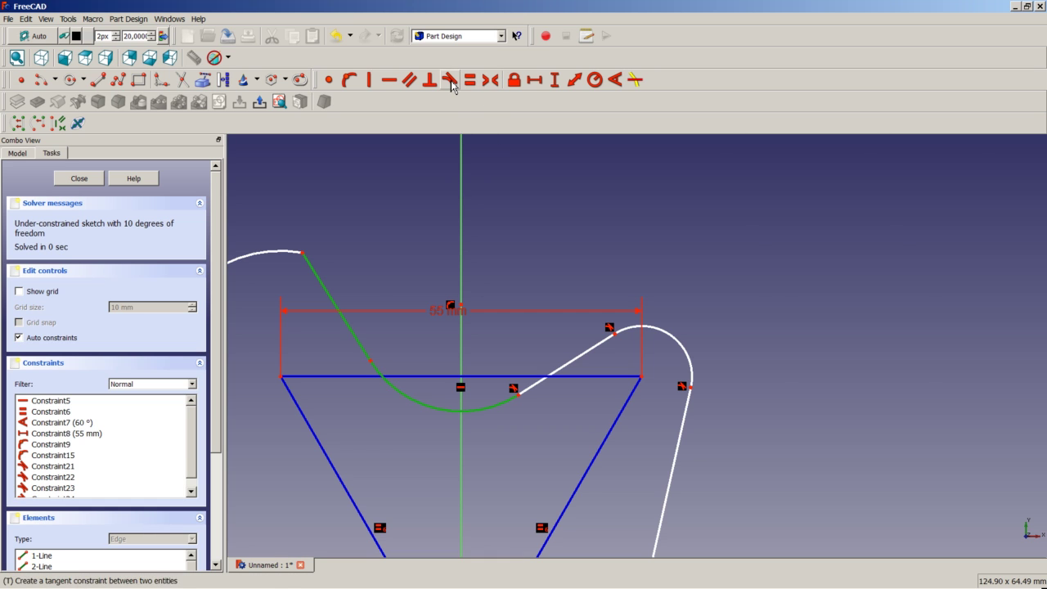
left_click(453, 81)
scroll(377, 301, "down", 4)
scroll(373, 296, "up", 4)
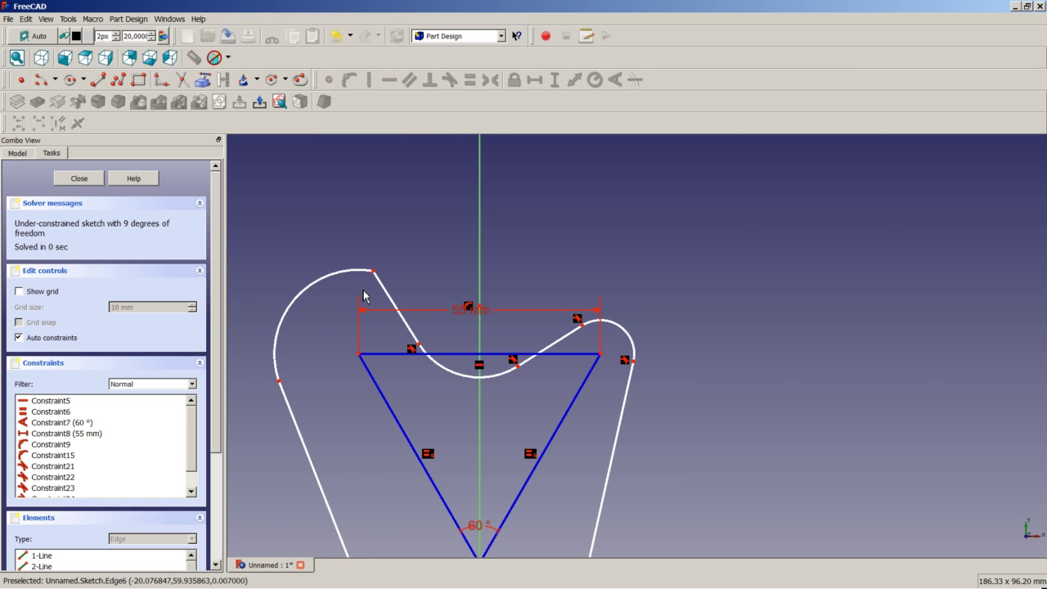
left_click(382, 291)
left_click(347, 271)
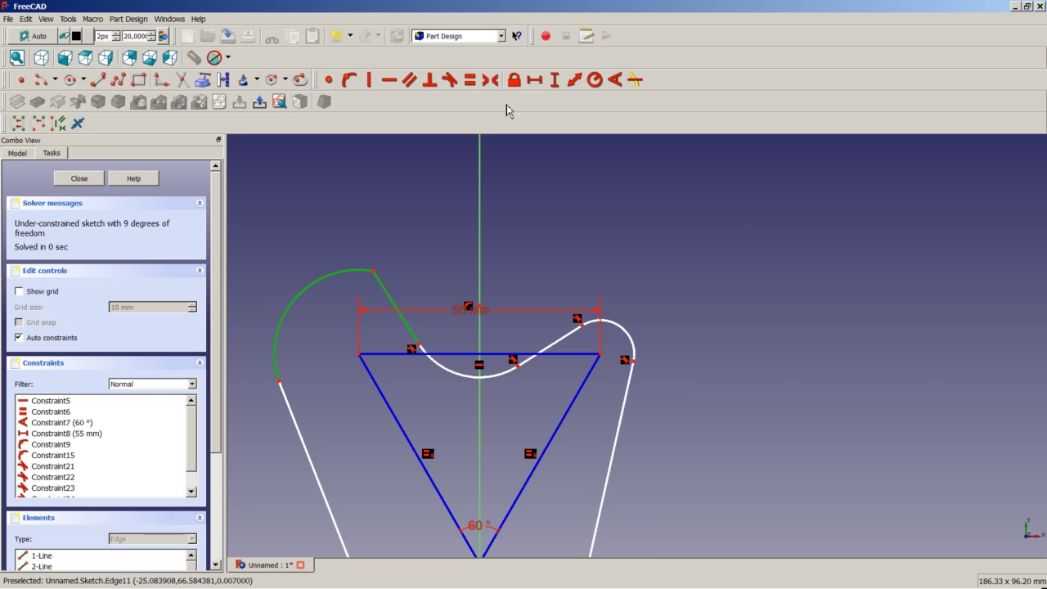
left_click(449, 79)
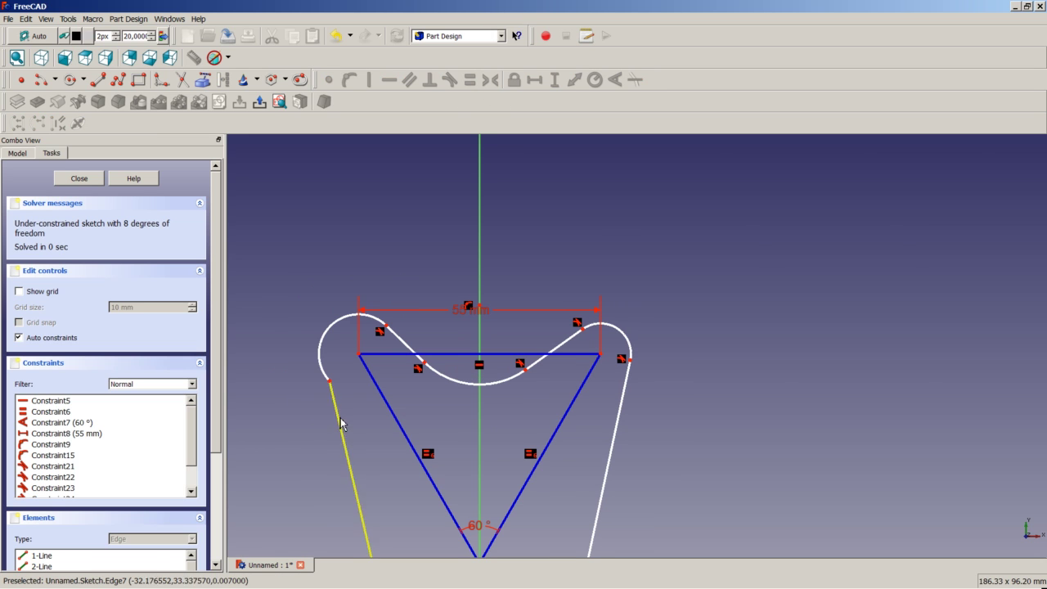
left_click(324, 378)
left_click(331, 389)
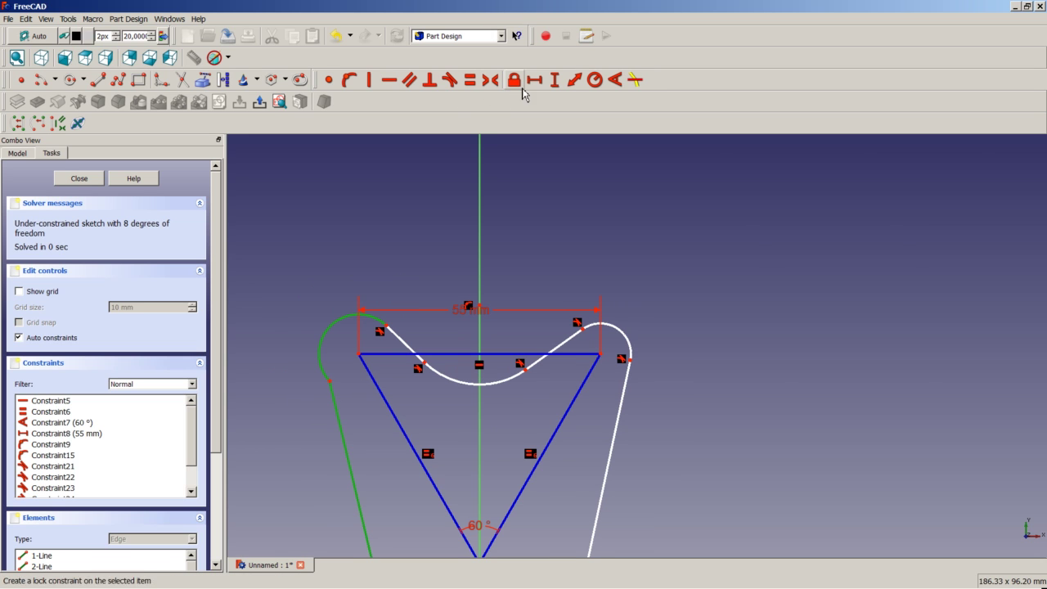
left_click(449, 80)
- Make the long left line tangent to the bottom arc
scroll(421, 278, "down", 3)
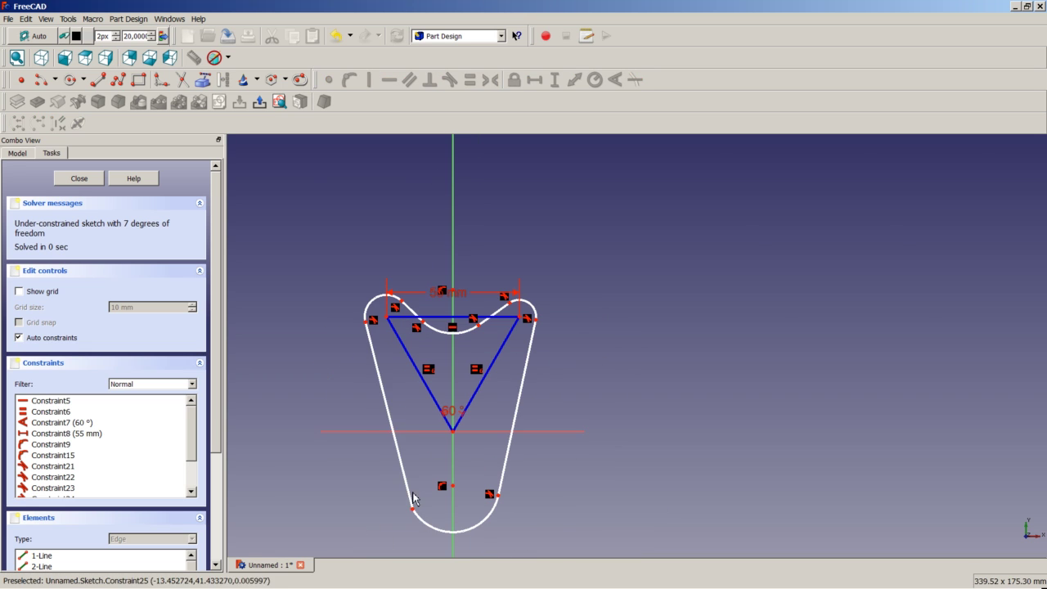
left_click(411, 504)
left_click(421, 517)
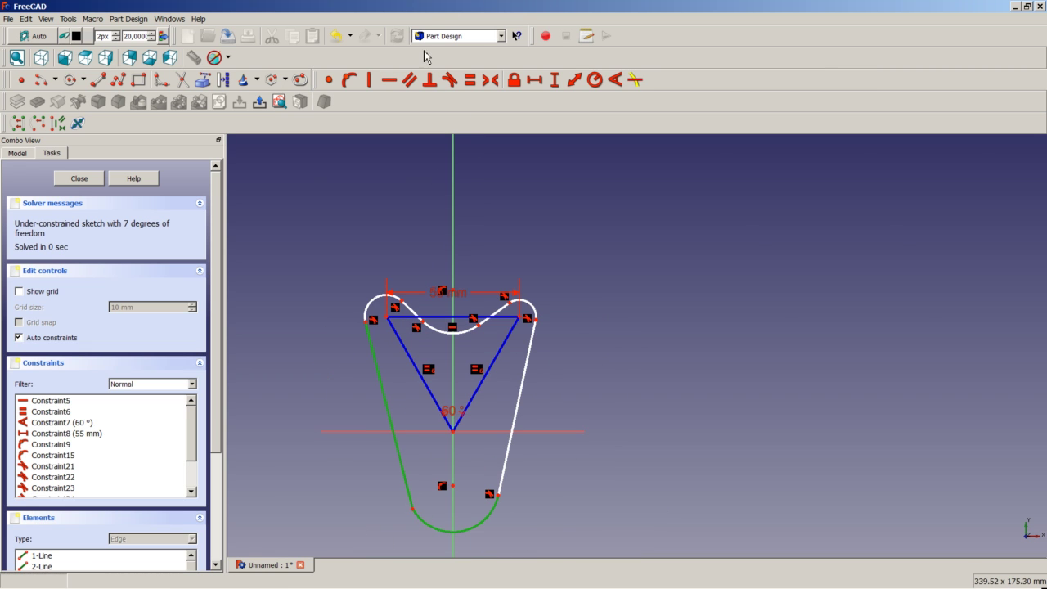
left_click(450, 80)
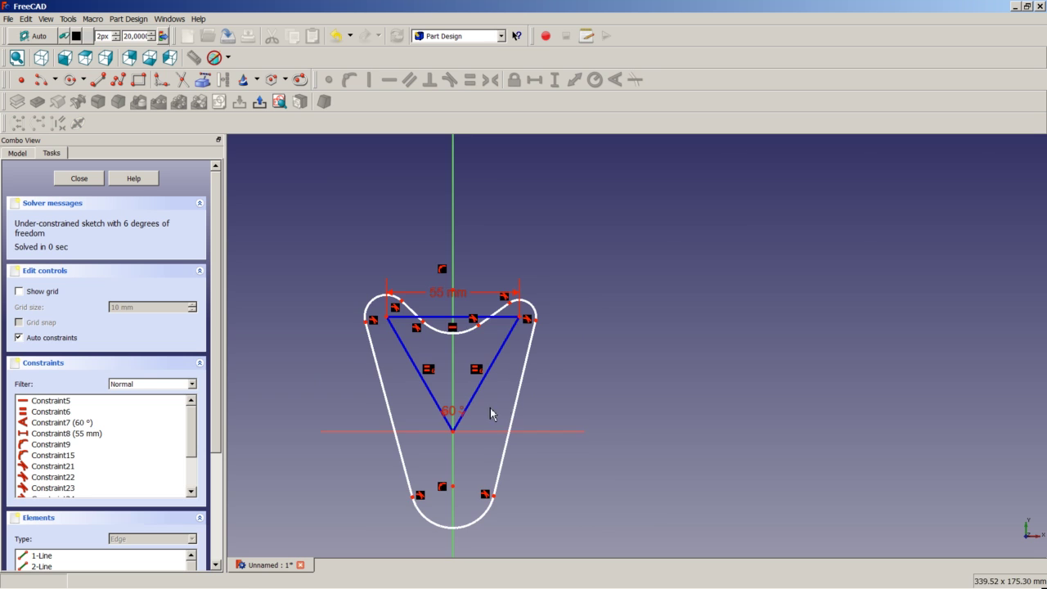
scroll(491, 410, "up", 2)
scroll(499, 419, "up", 2)
scroll(466, 391, "down", 4)
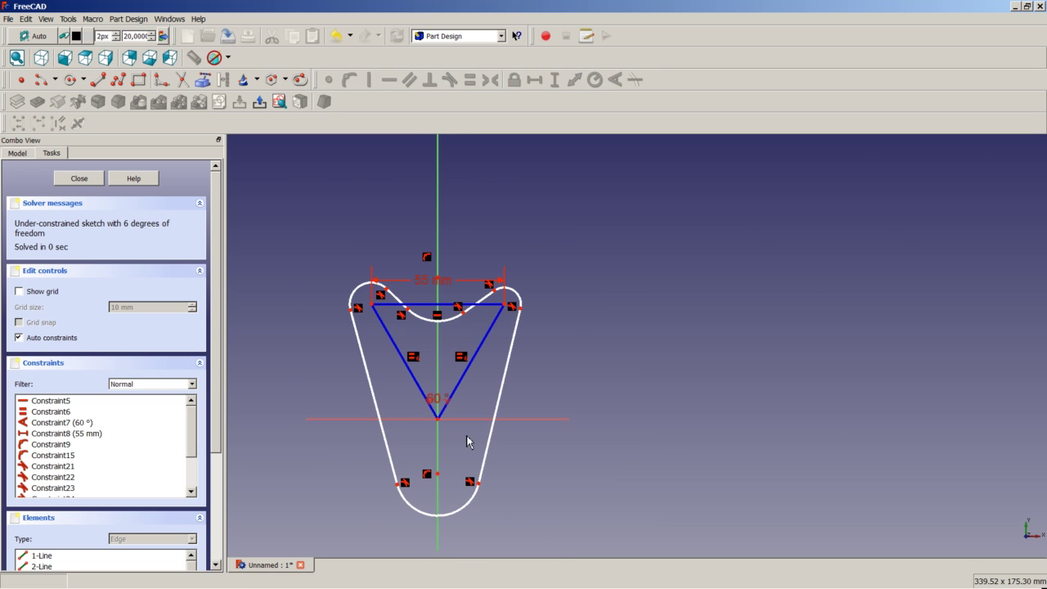
scroll(468, 458, "up", 3)
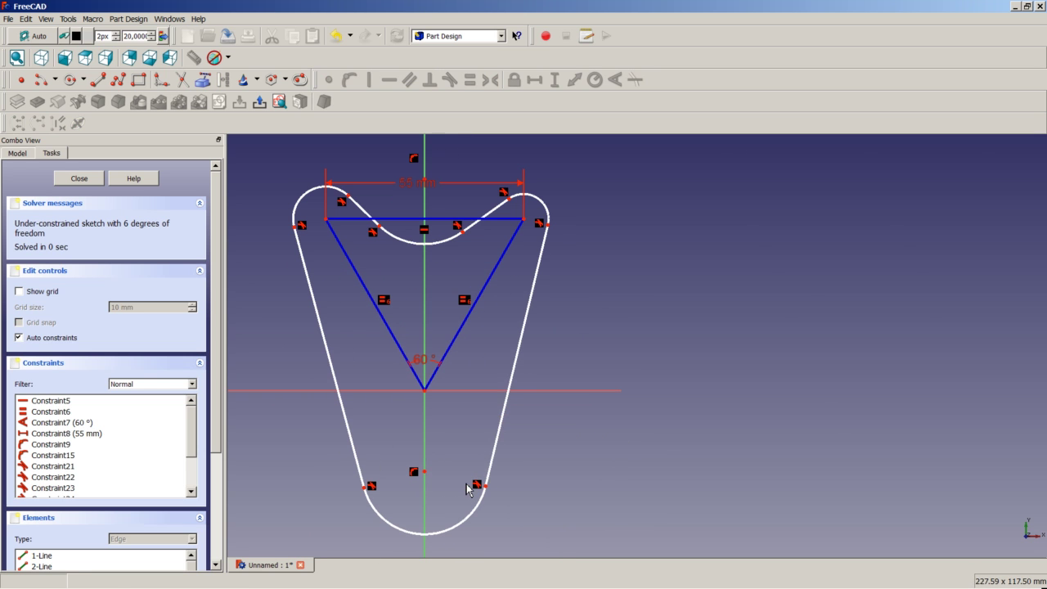
- Make the right outline line and short top line parallel to the triangle's right side
left_click(523, 352)
left_click(495, 286, "ctrl")
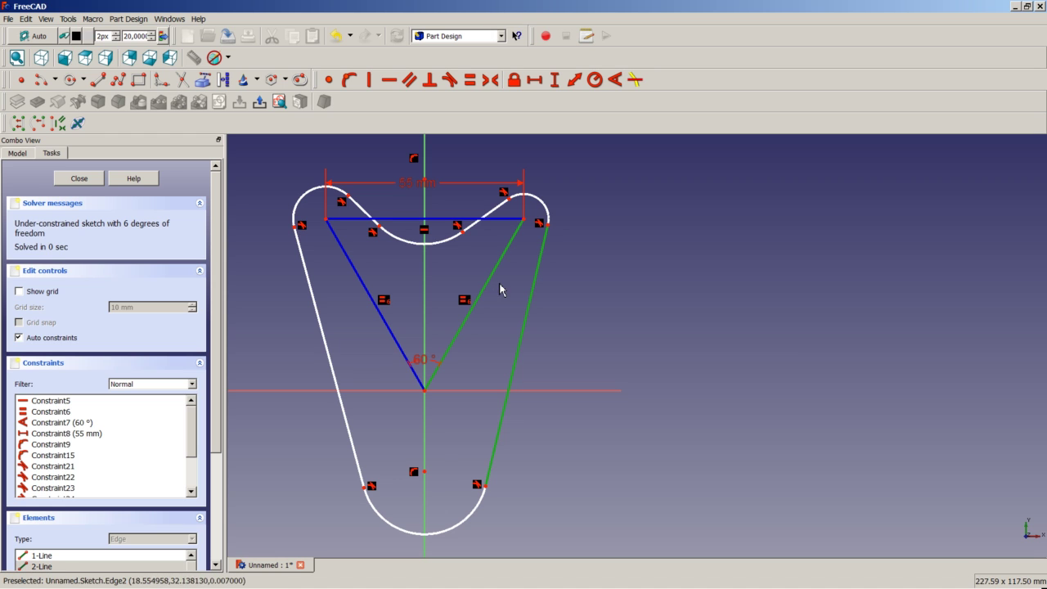
left_click(410, 79)
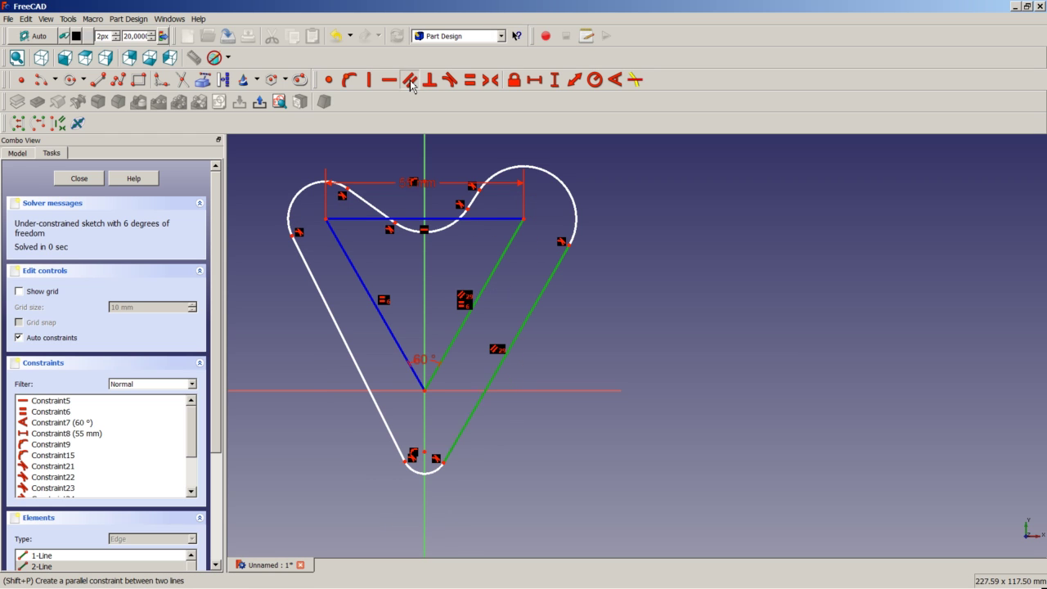
left_click(480, 213)
left_click(503, 259, "ctrl")
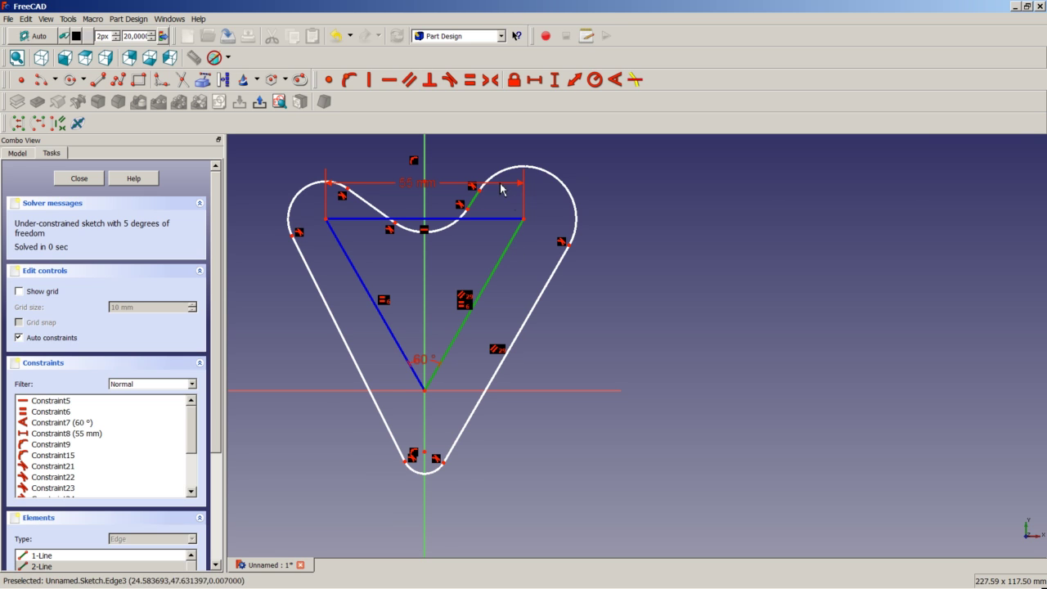
left_click(410, 79)
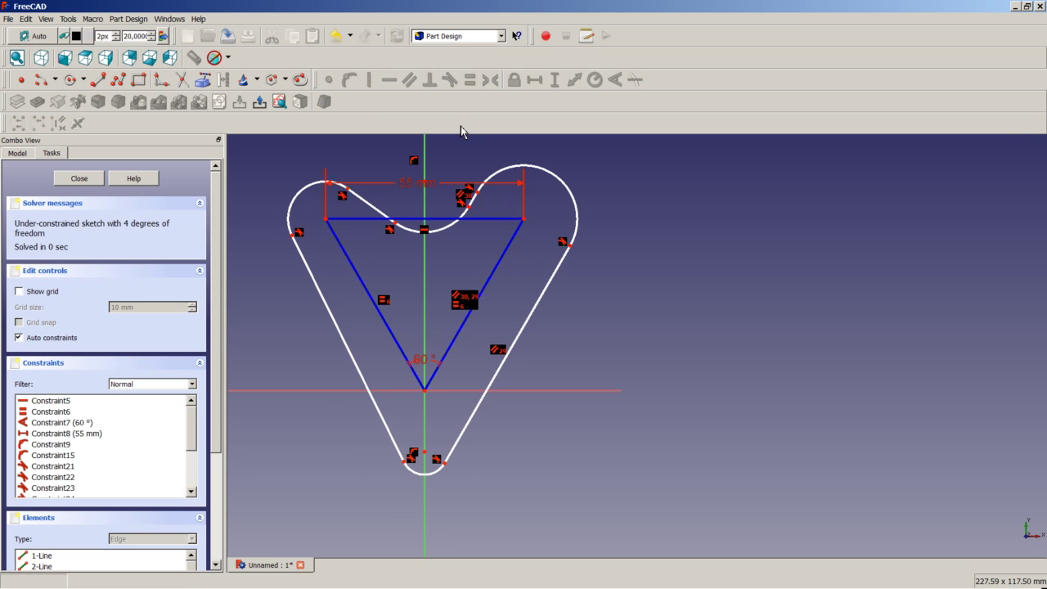
left_click(570, 194)
left_click(311, 194)
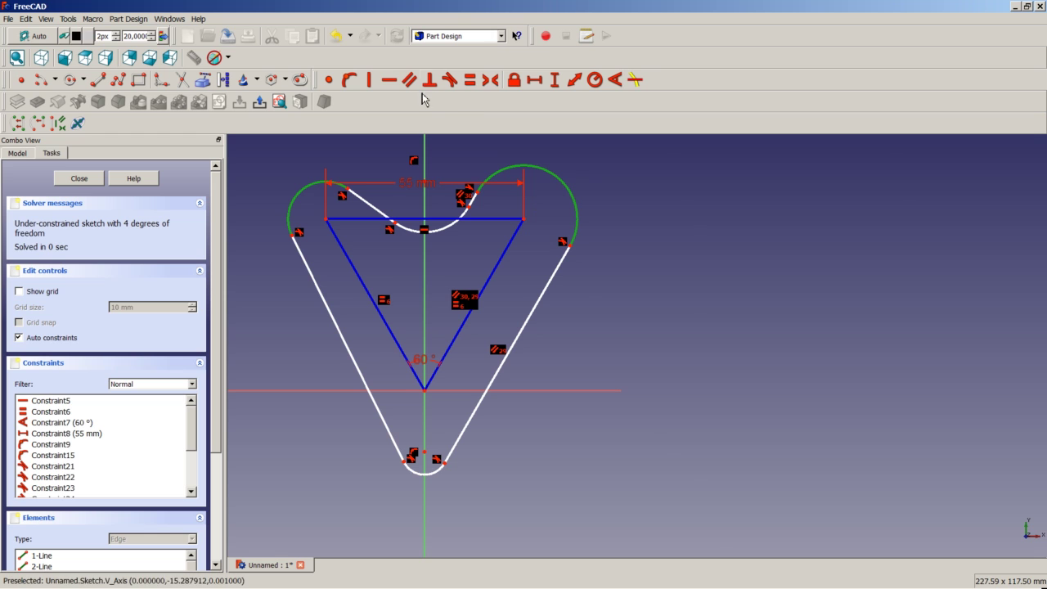
left_click(471, 80)
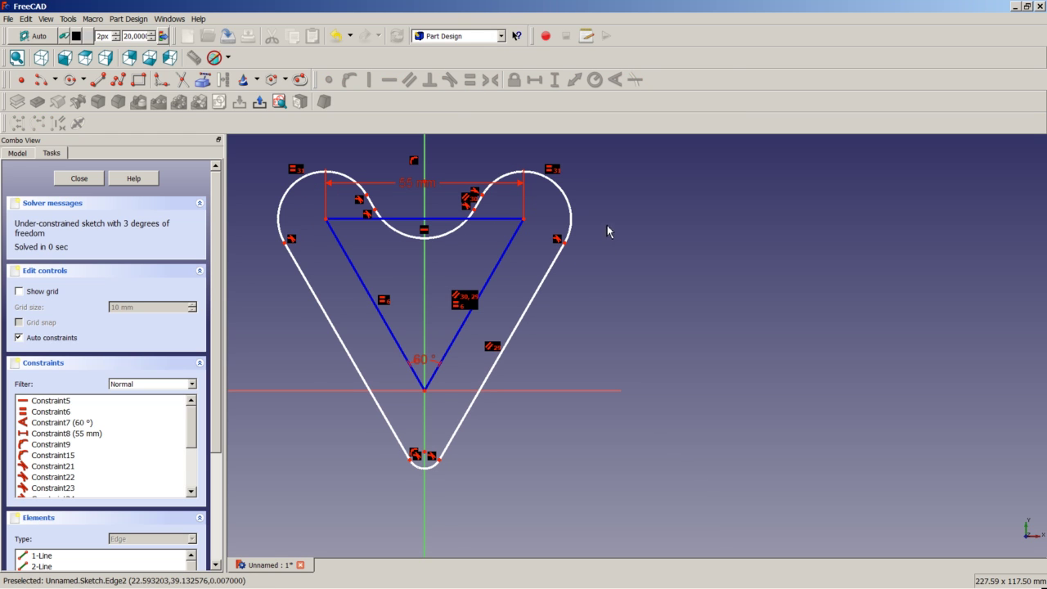
left_click(448, 237)
left_click(431, 466)
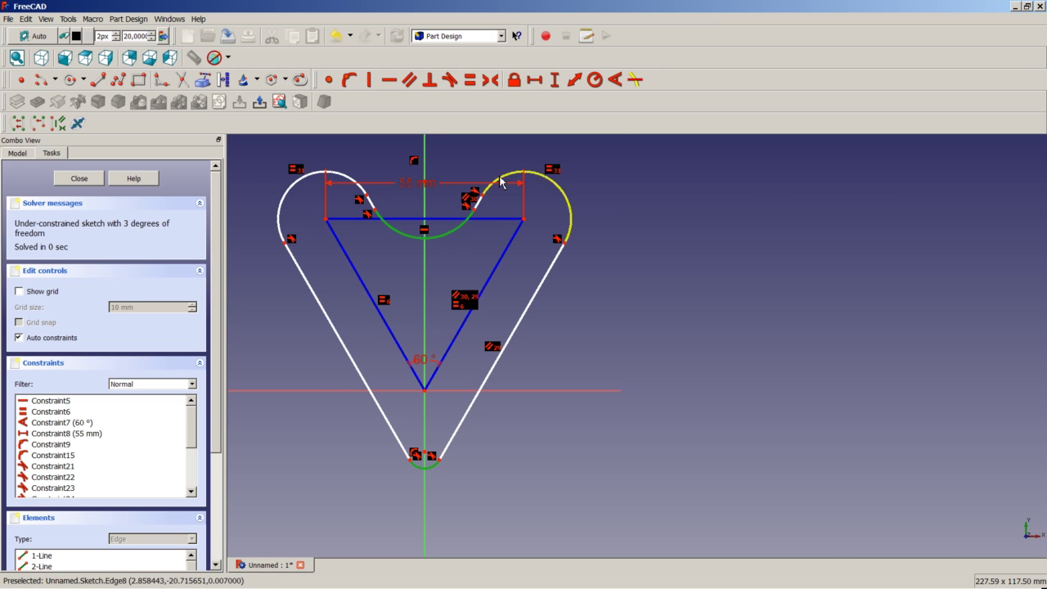
left_click(470, 80)
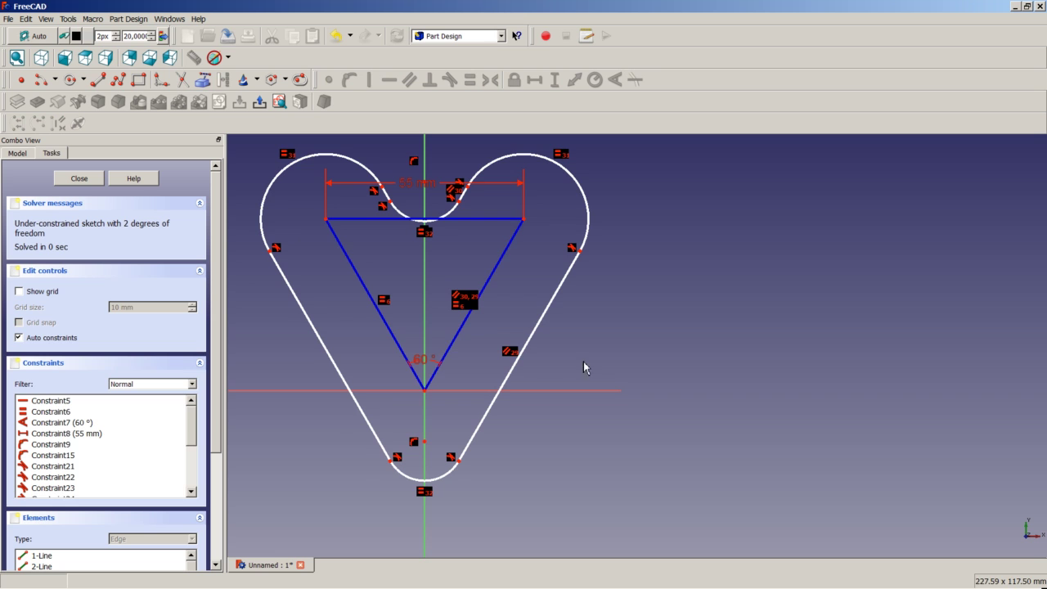
scroll(439, 327, "down", 4)
scroll(393, 309, "up", 3)
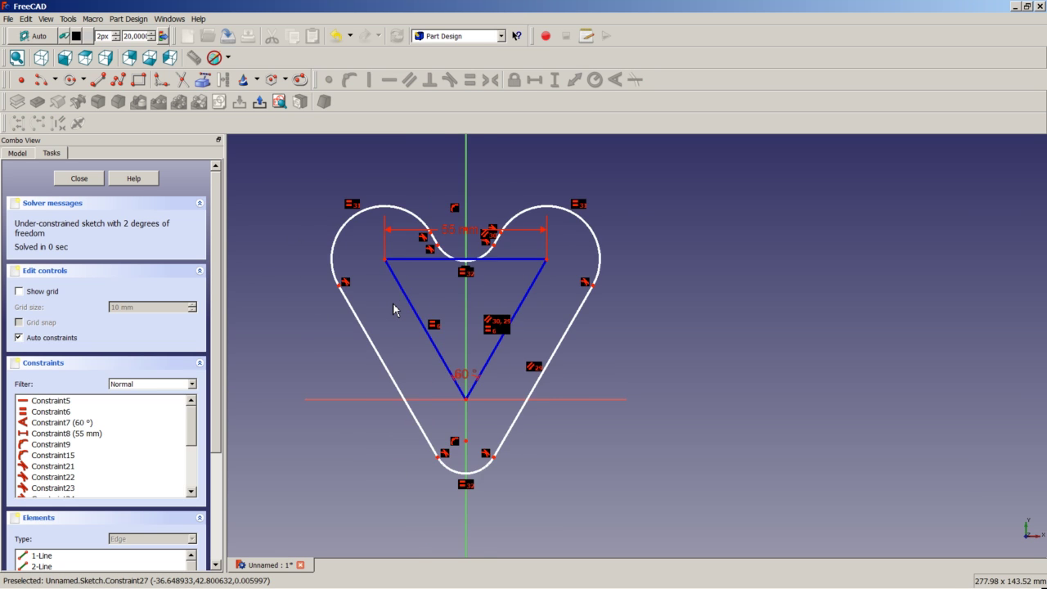
scroll(393, 307, "up", 1)
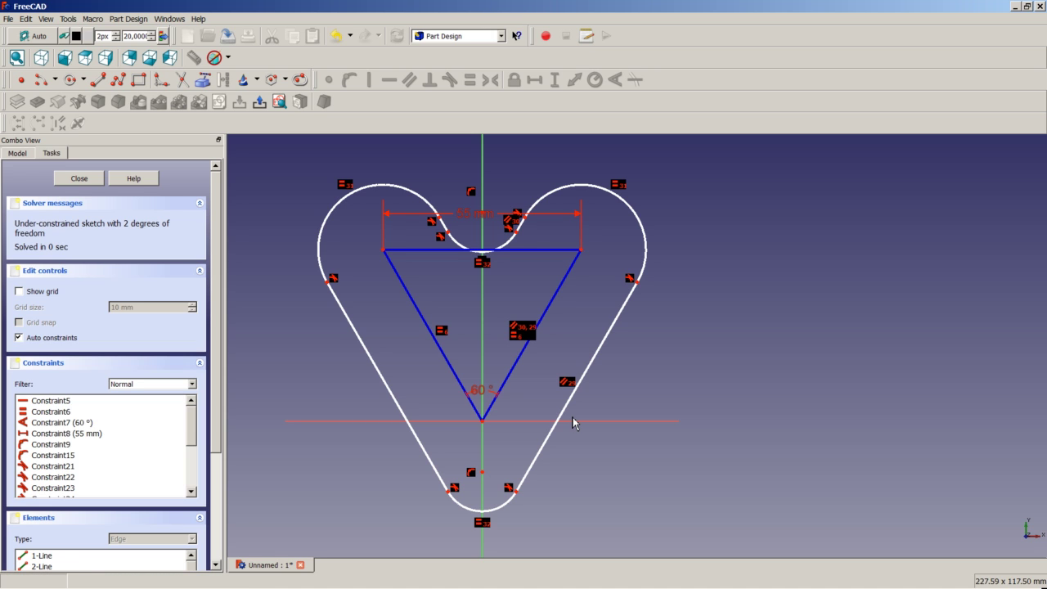
- Give the heart's right top arc a 25 mm radius
left_click(642, 236)
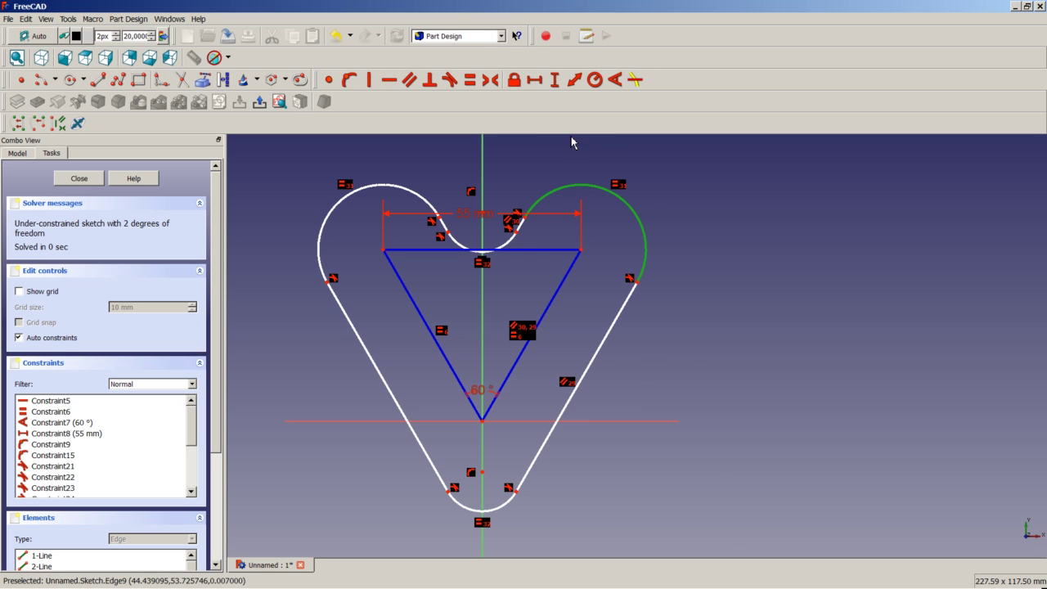
left_click(594, 79)
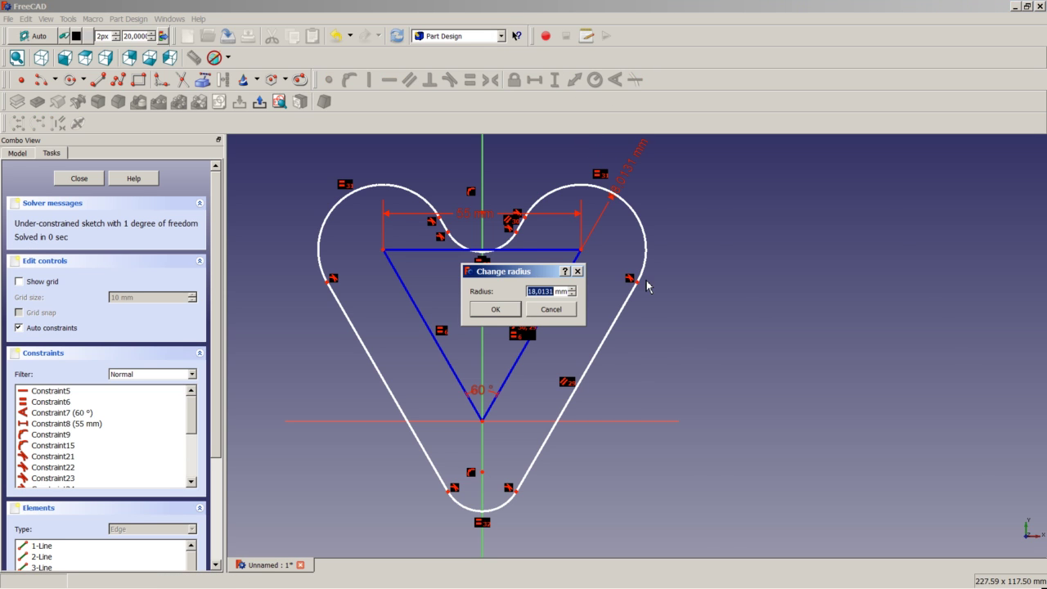
type("25")
key("Return")
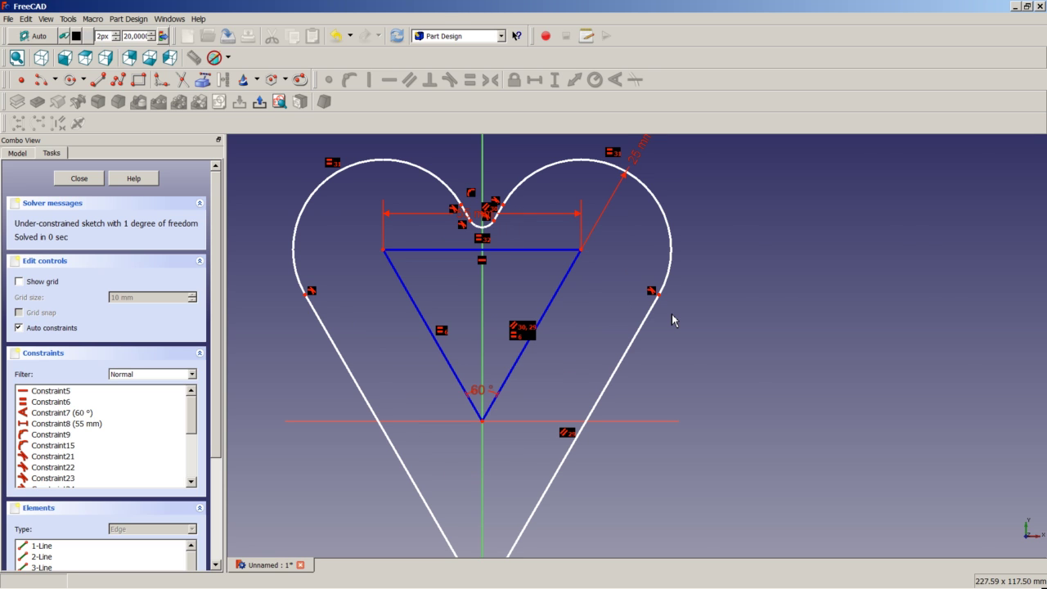
scroll(650, 343, "down", 3)
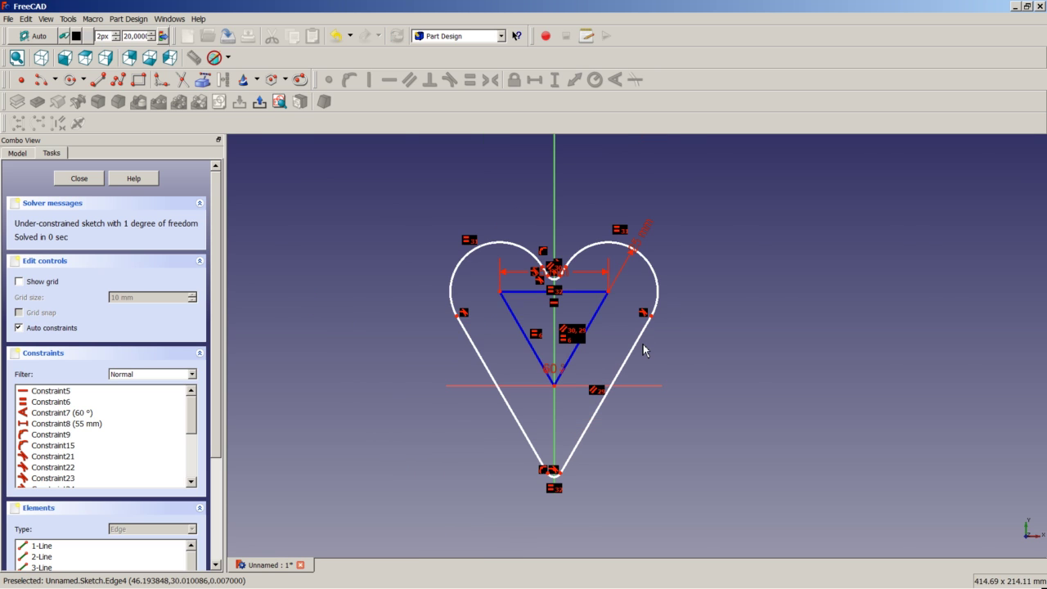
scroll(613, 483, "up", 6)
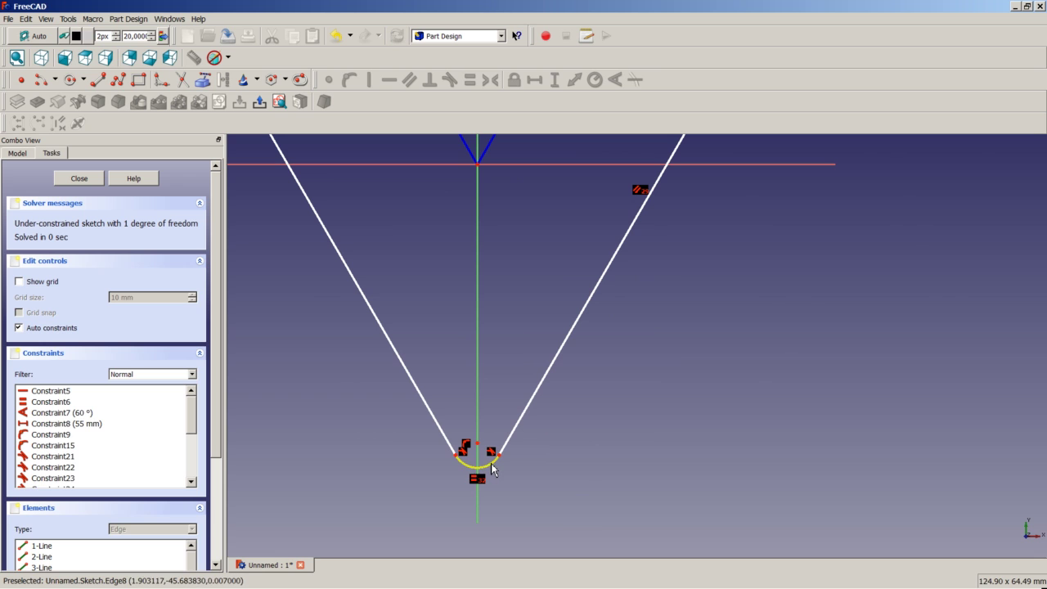
- Give the arc at the heart's bottom tip a 3 mm radius
left_click(491, 464)
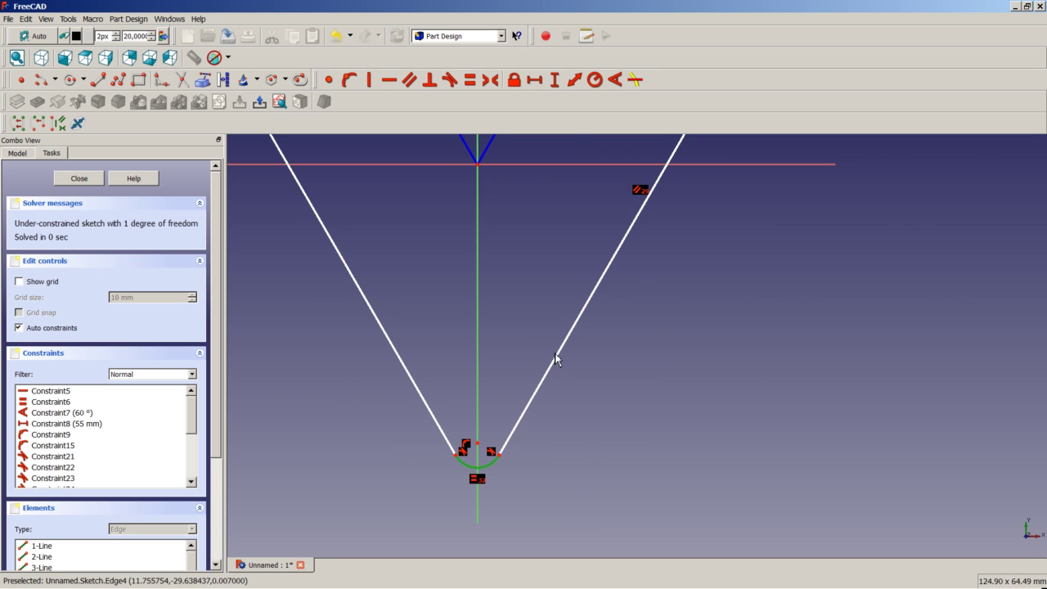
left_click(595, 80)
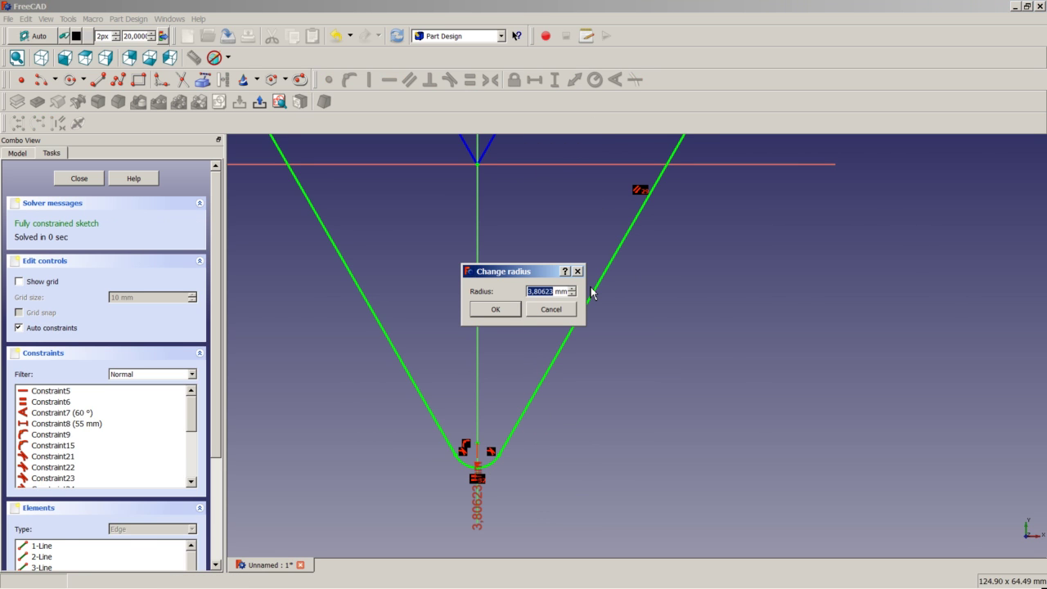
key("Return")
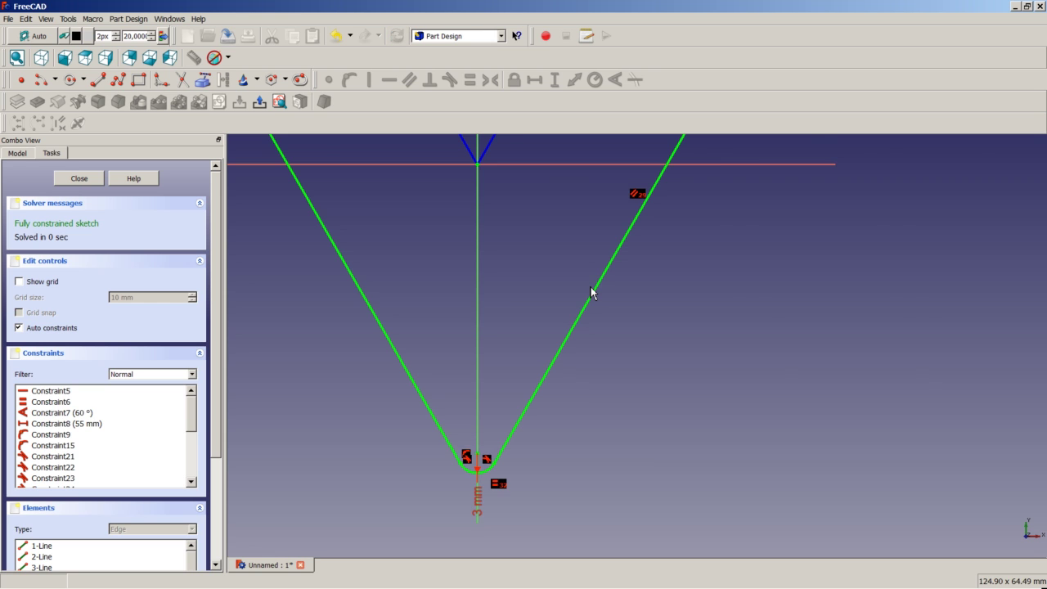
scroll(592, 288, "down", 6)
scroll(585, 243, "up", 2)
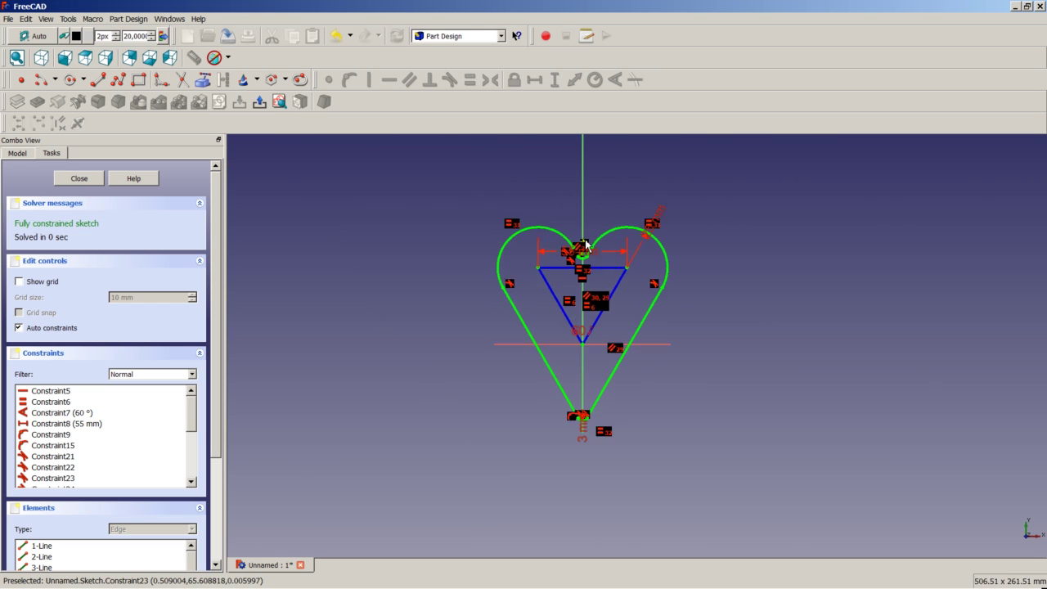
scroll(585, 243, "up", 2)
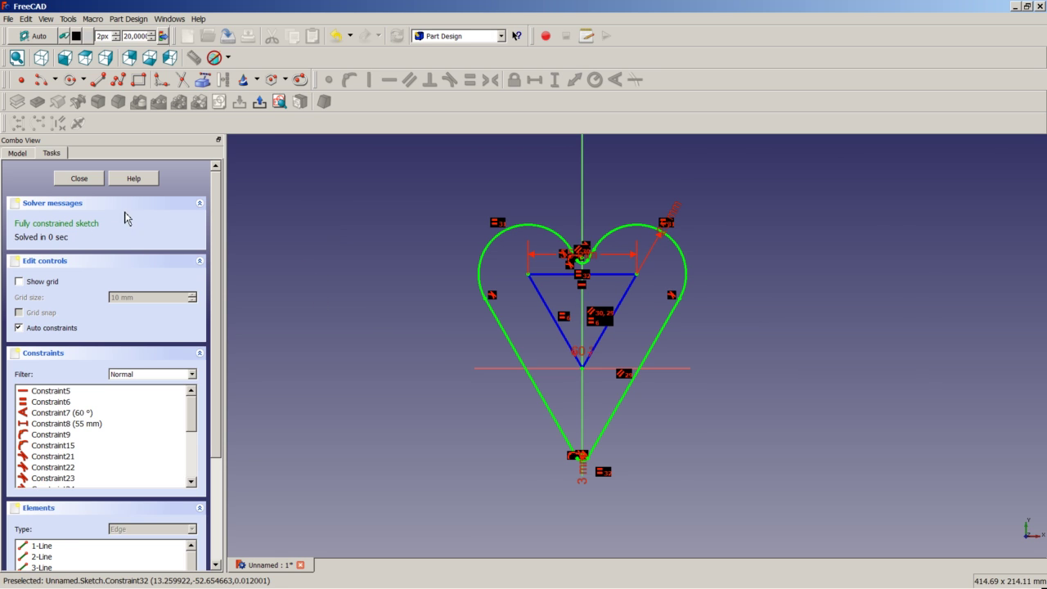
- Close the heart sketch, pad it 20 mm, and fit the solid in isometric view
left_click(86, 179)
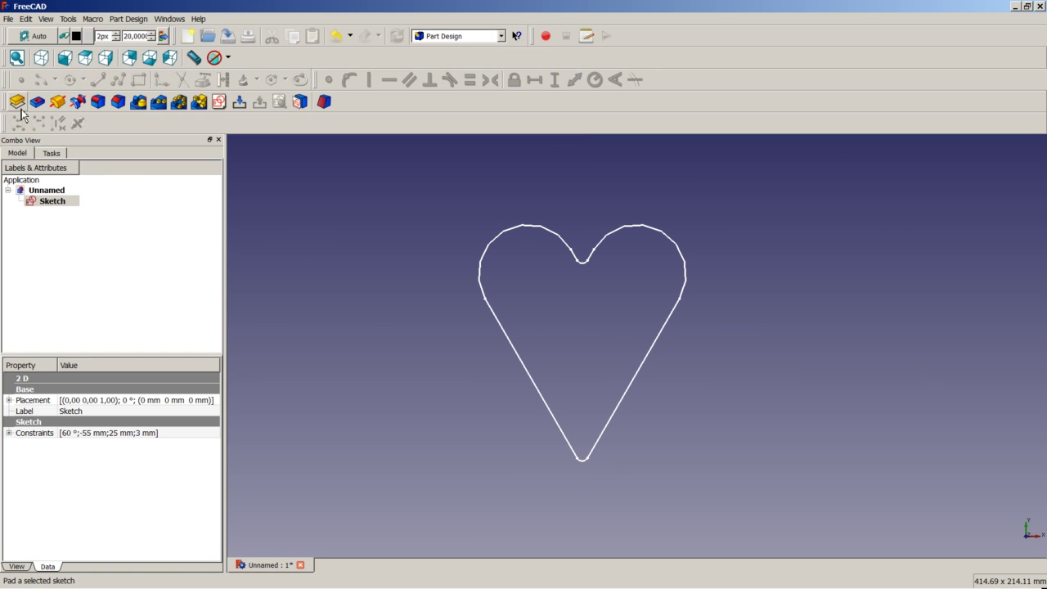
left_click(18, 103)
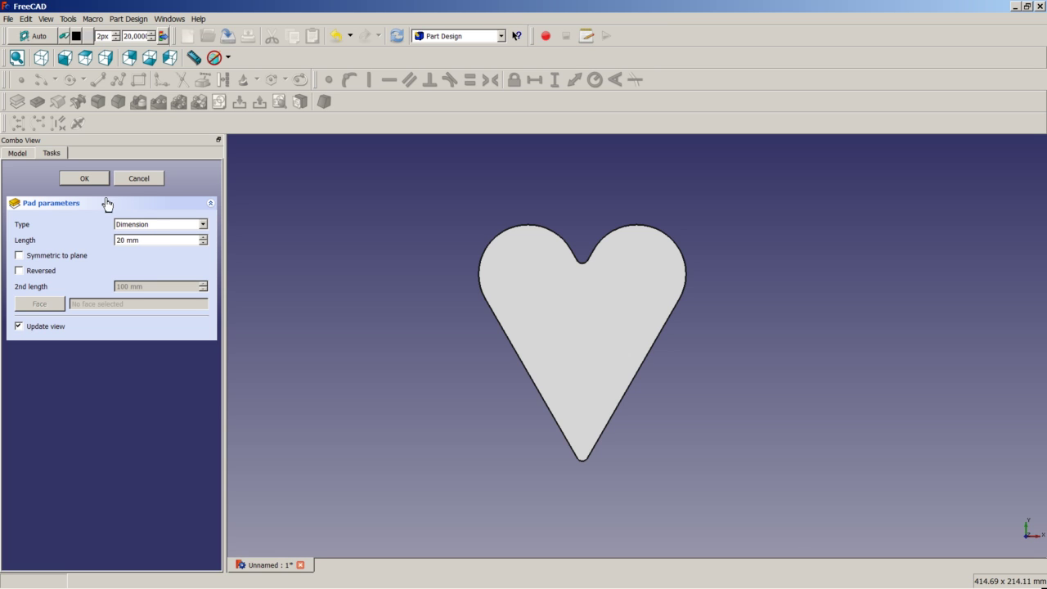
left_click(85, 179)
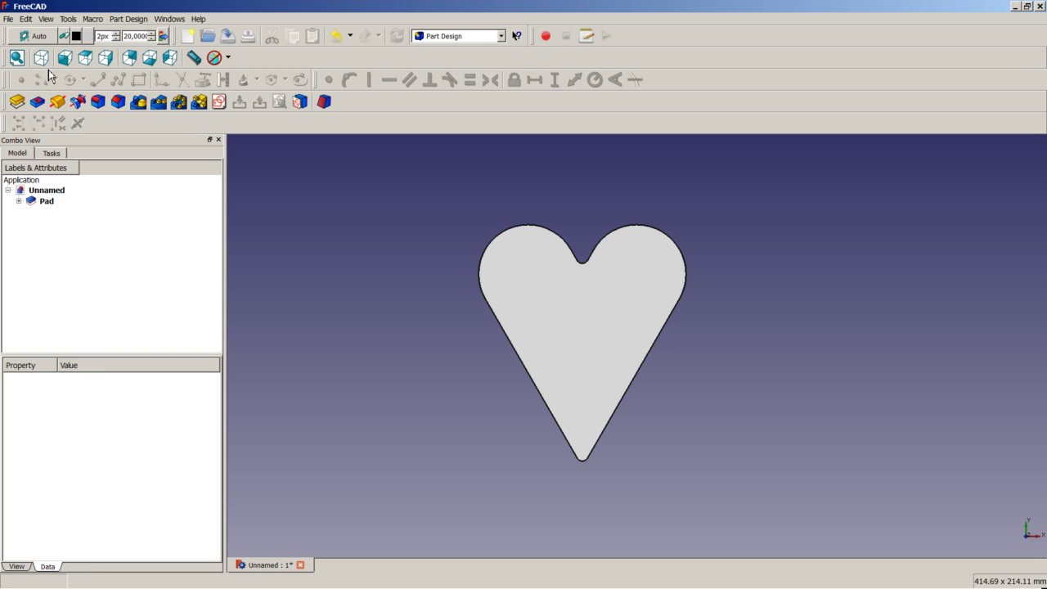
key("0")
right_click(327, 327)
left_click(378, 332)
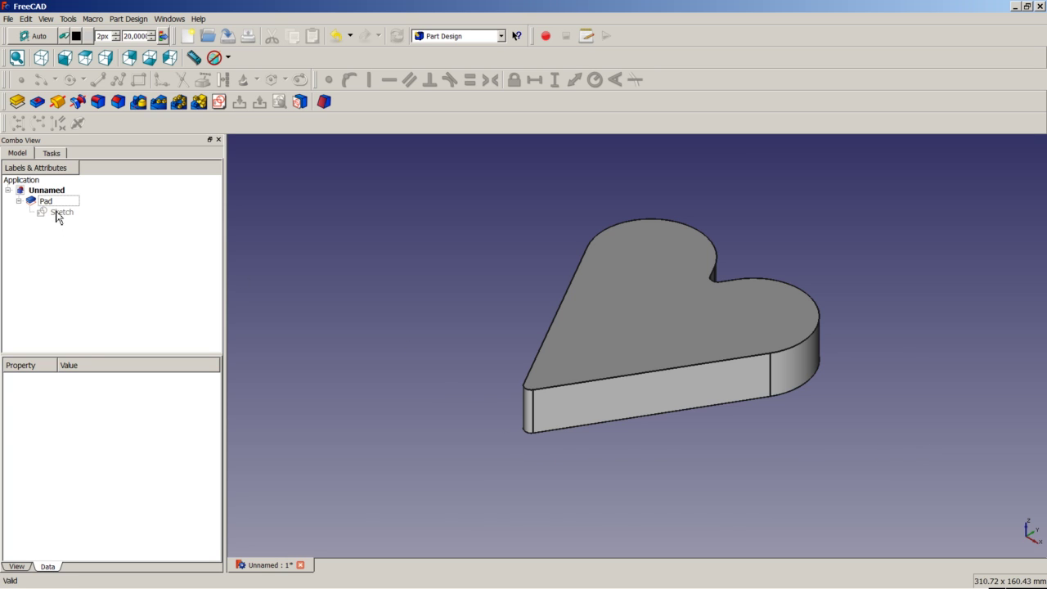
- Duplicate Sketch via Edit > Duplicate selection into Sketch001, then select the pad's top face
left_click(59, 215)
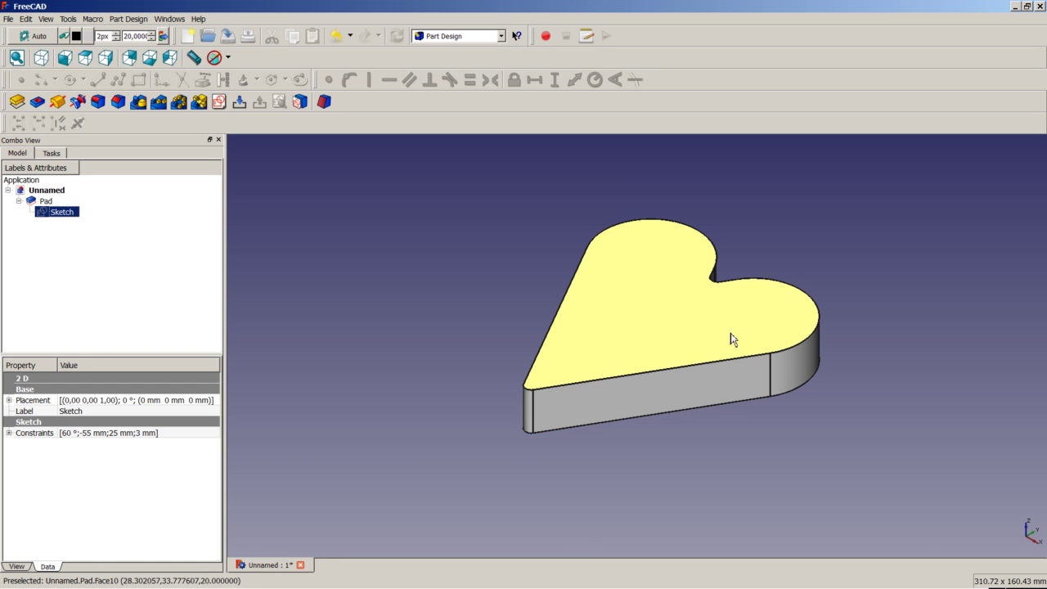
left_click(29, 19)
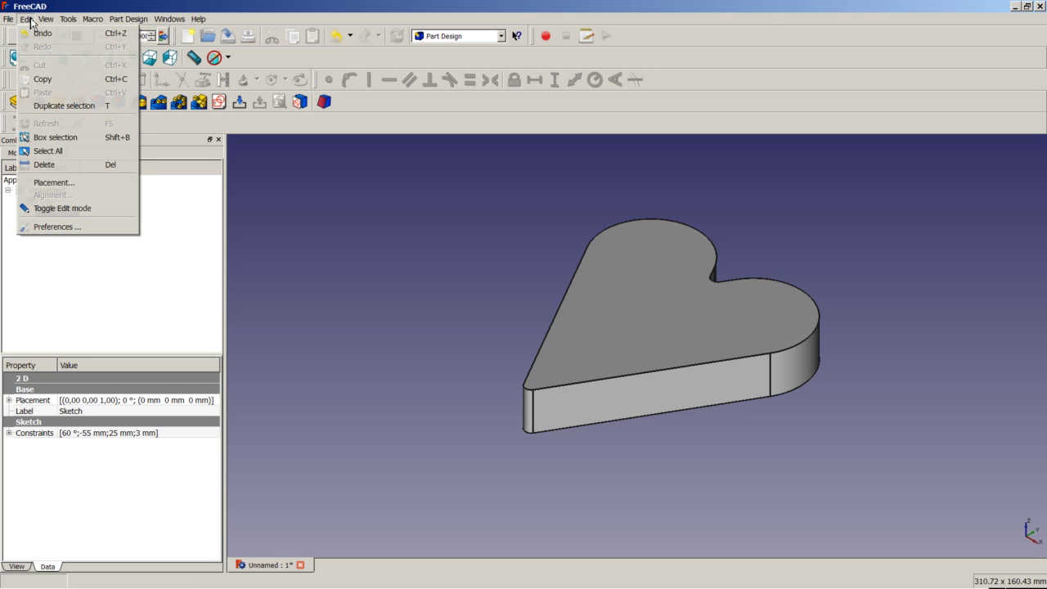
left_click(55, 100)
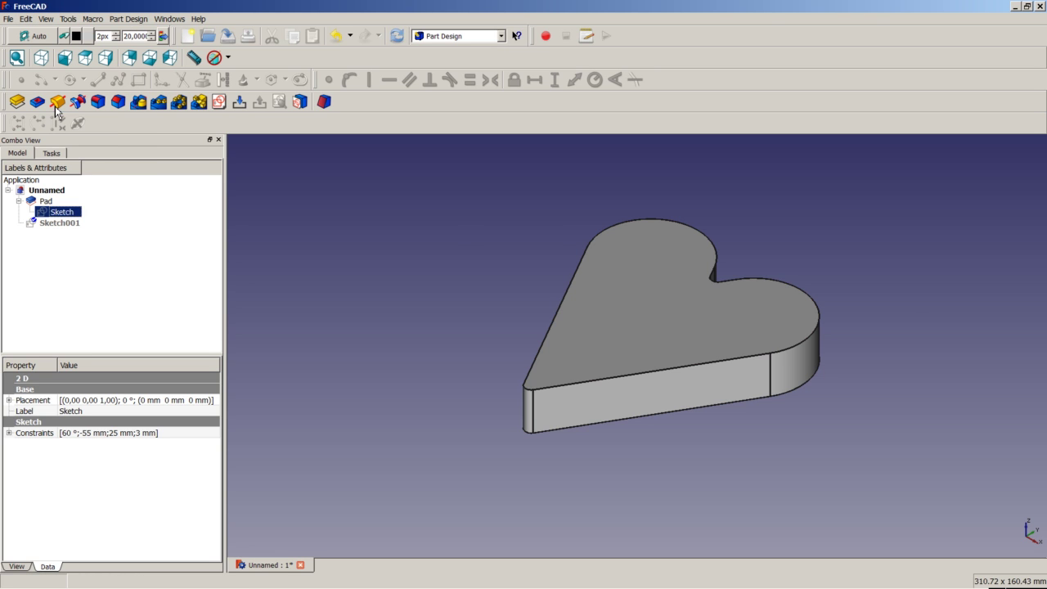
left_click(57, 223)
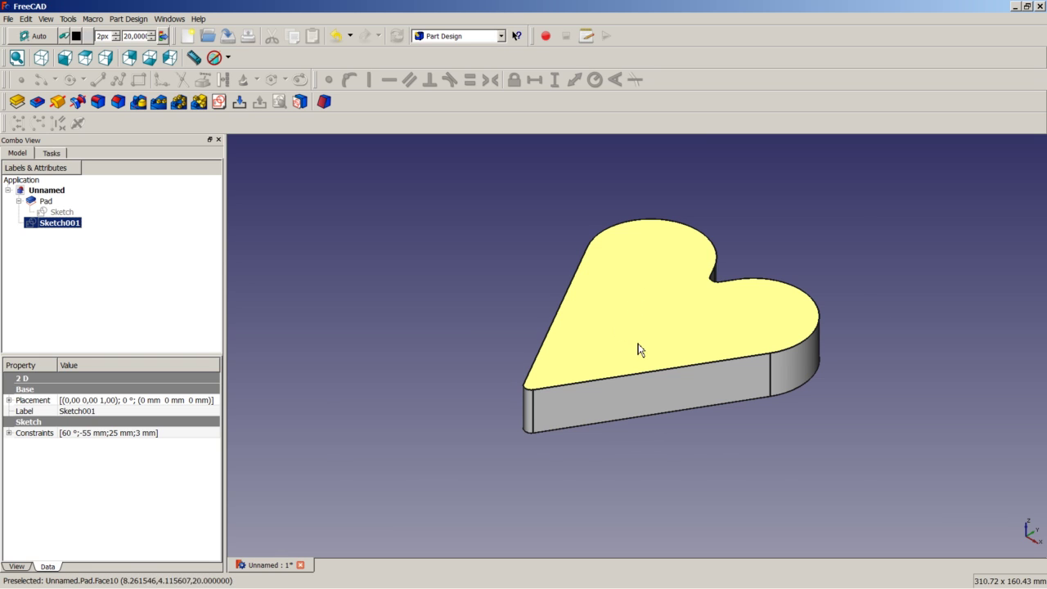
left_click(384, 274)
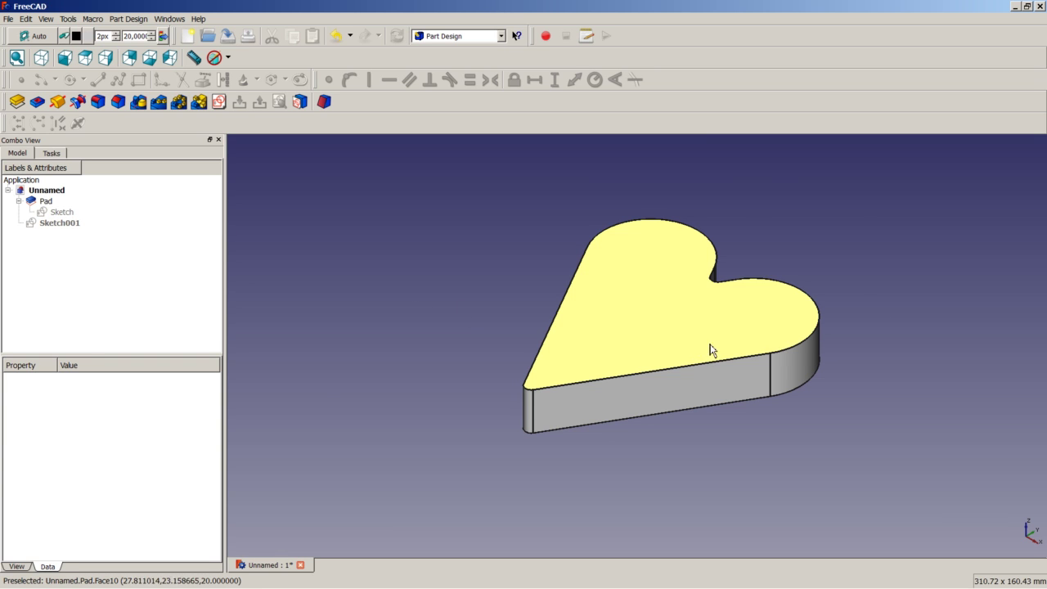
left_click(691, 326)
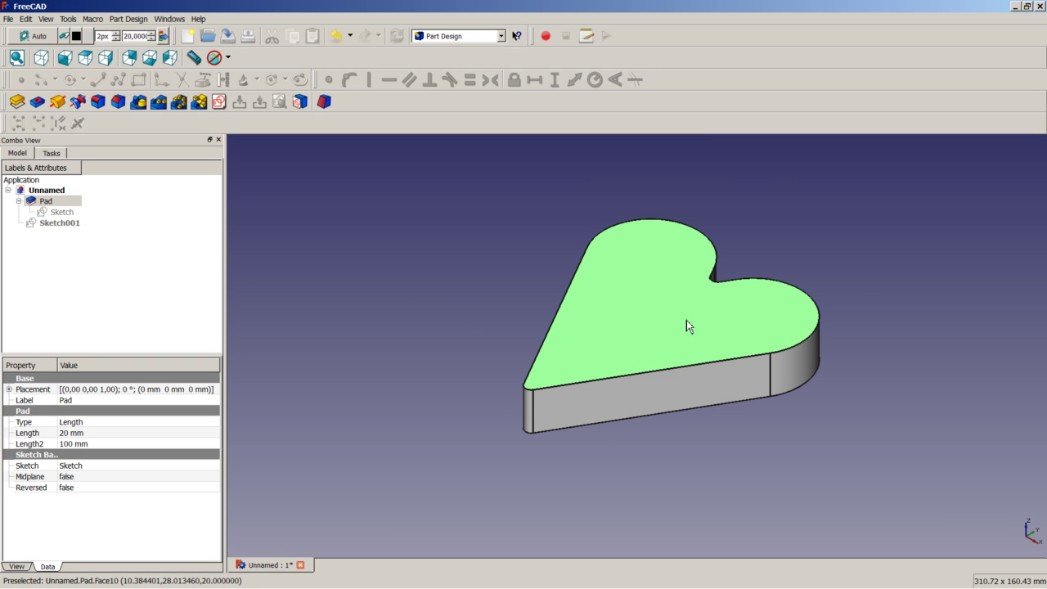
- Map Sketch001 onto the top face and change its 25 mm lobe radius to 13 mm
left_click(300, 101)
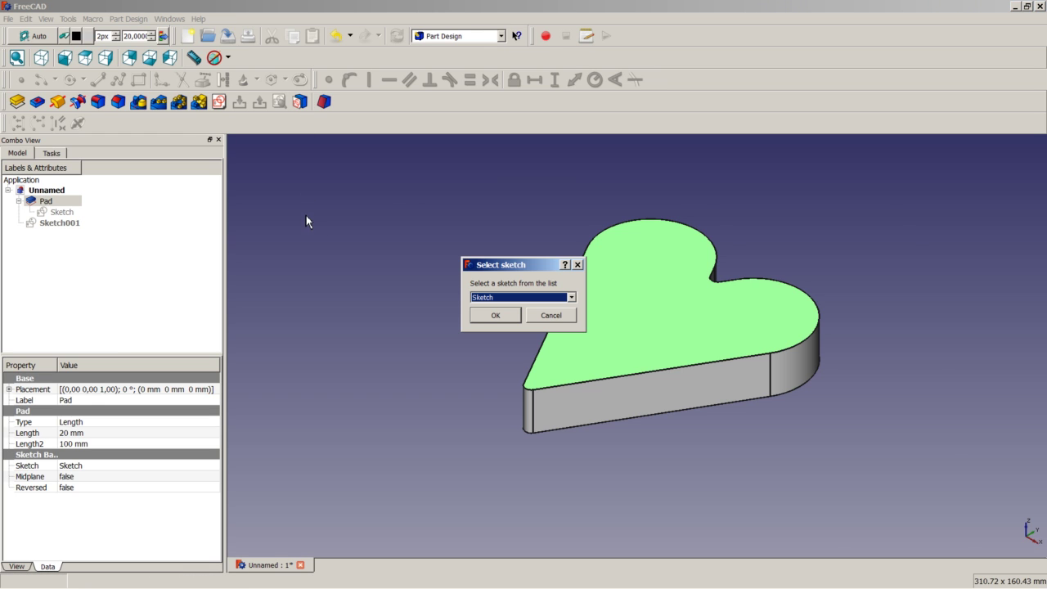
left_click(504, 298)
left_click(499, 318)
left_click(497, 316)
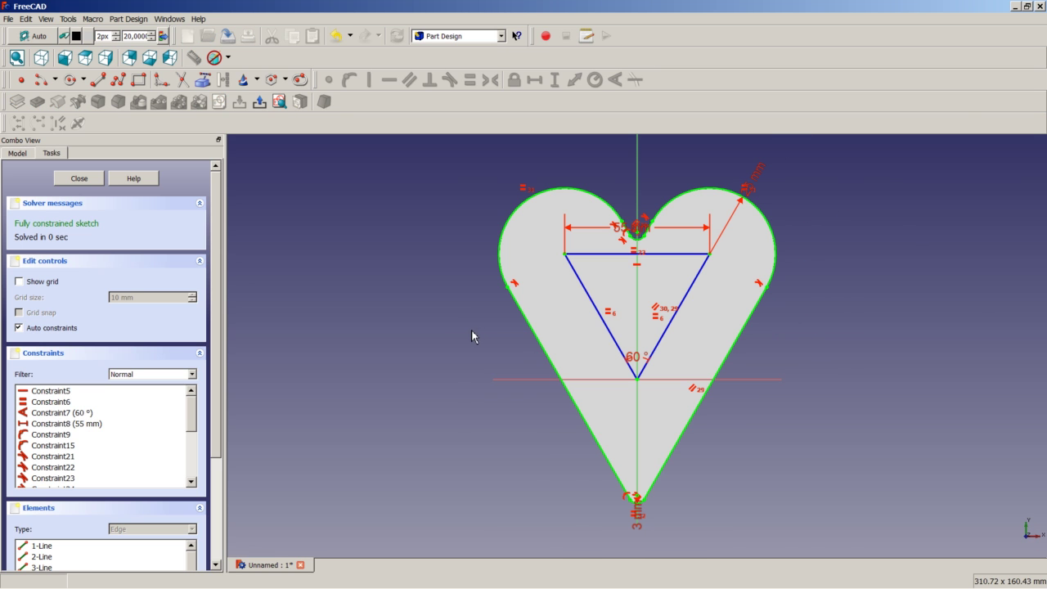
double_click(754, 175)
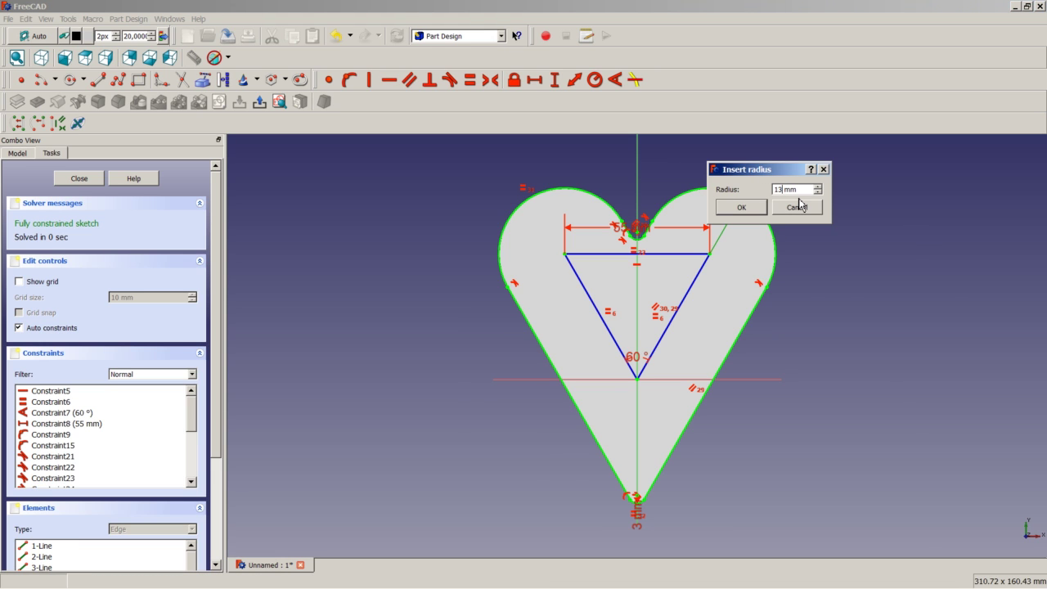
left_click(745, 207)
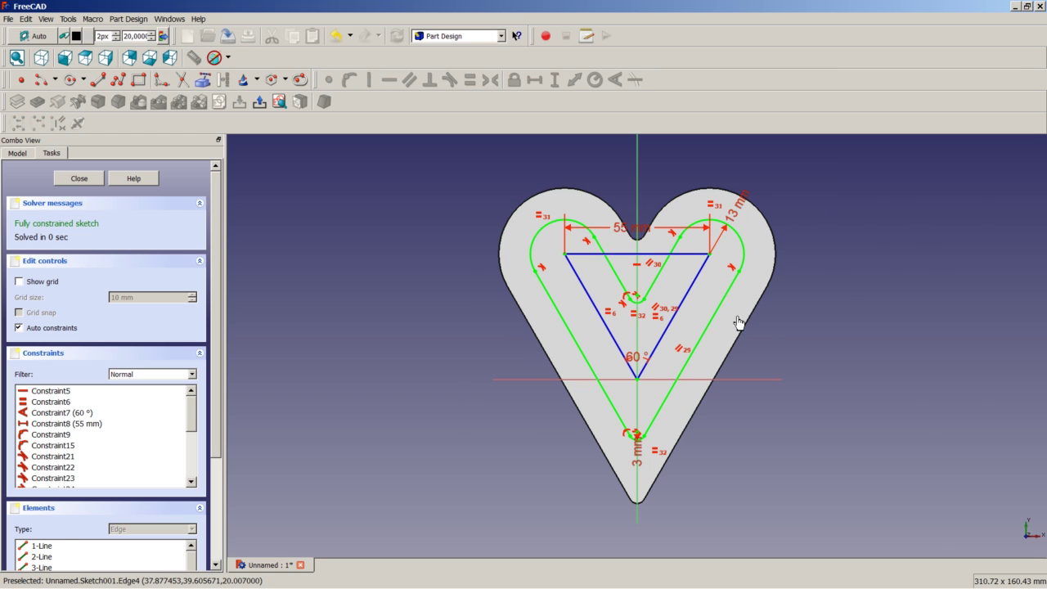
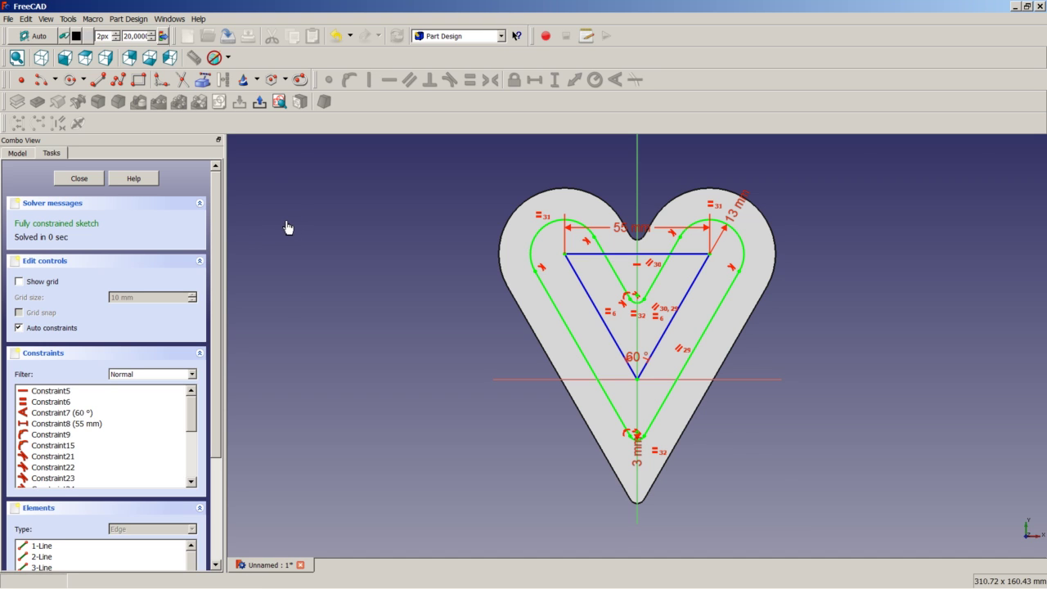
- Close the inner heart sketch and cut it 15 mm deep as a Pocket, leaving a raised rim
left_click(79, 178)
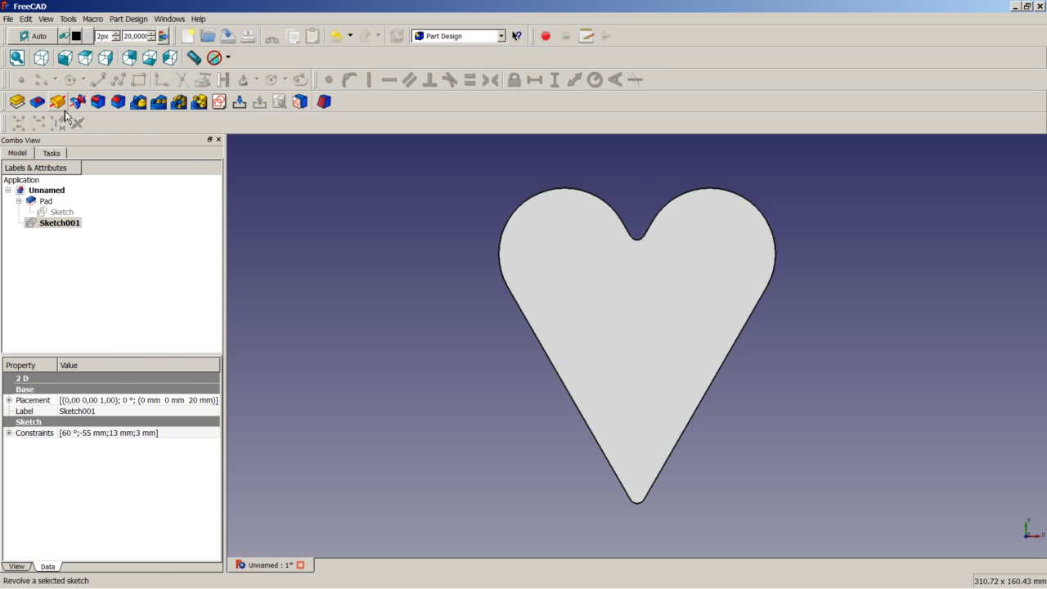
left_click(37, 102)
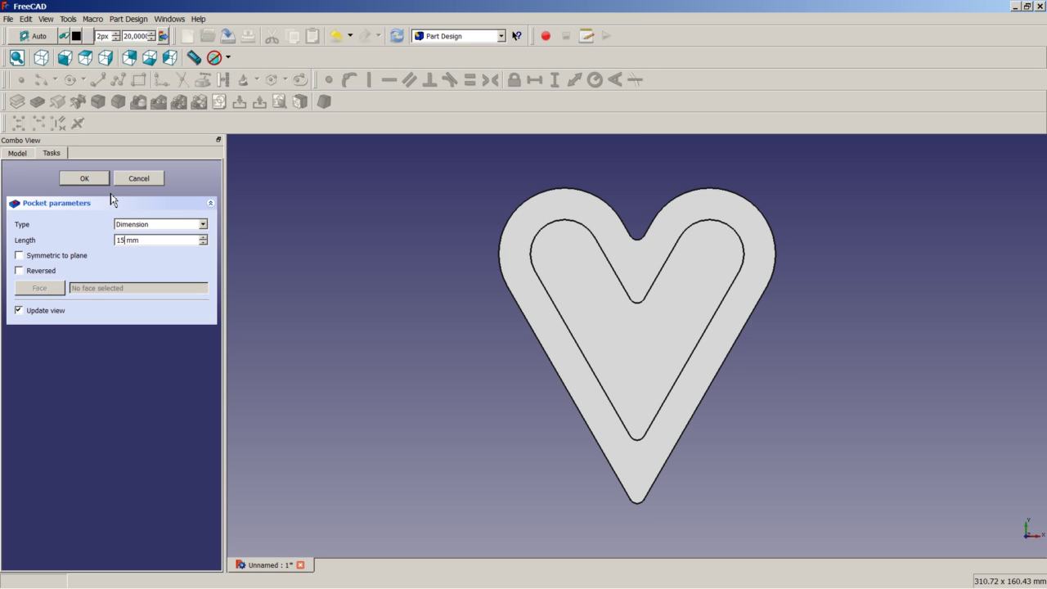
left_click(85, 180)
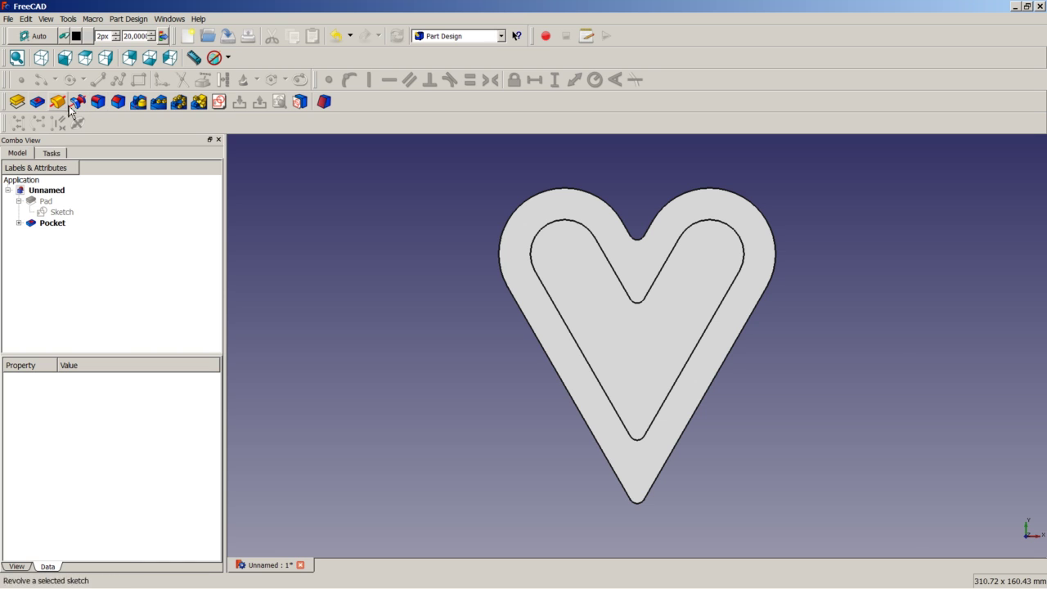
- Switch the 3D view to the isometric standard view to show the hollow heart dish
right_click(341, 245)
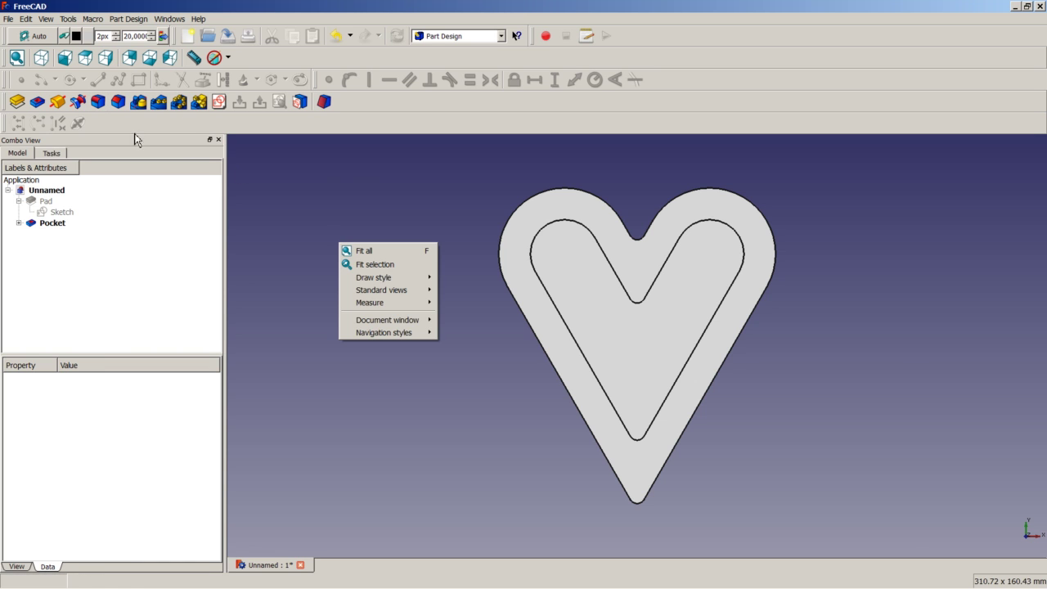
left_click(41, 57)
right_click(409, 277)
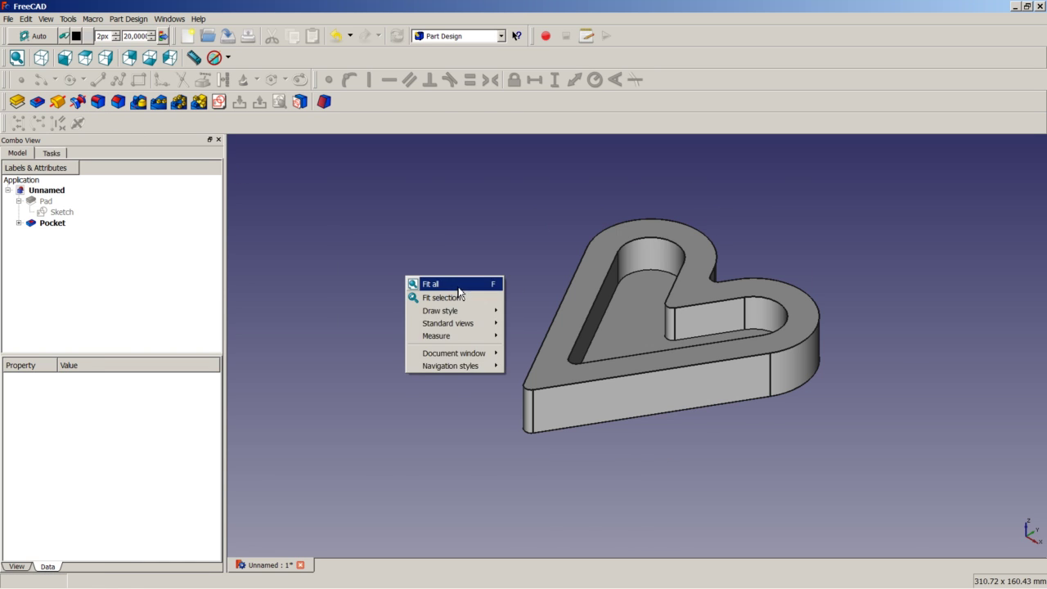
left_click(479, 301)
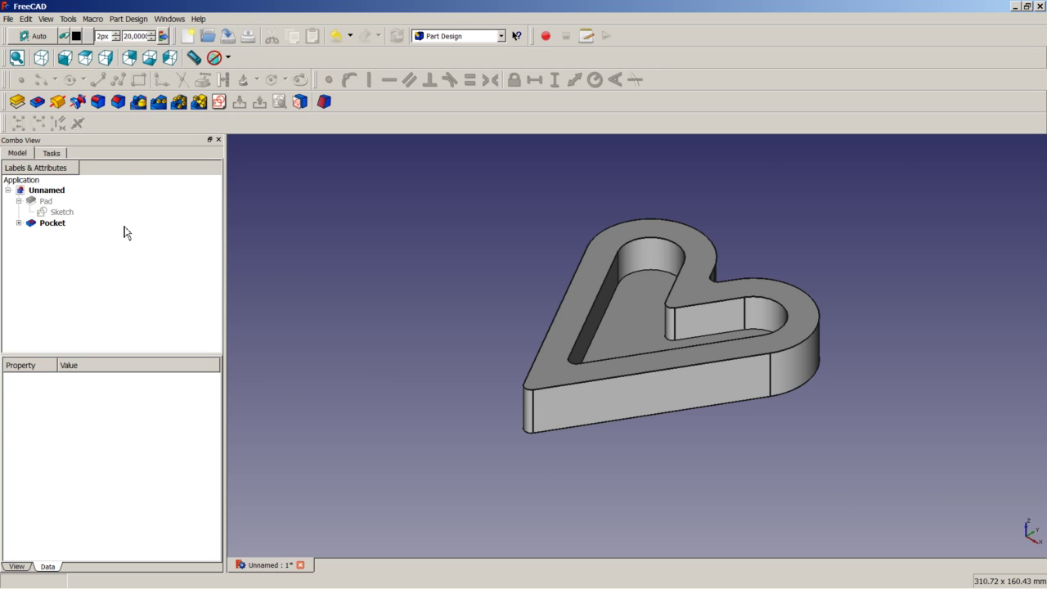
- Duplicate the original heart sketch with Edit > Duplicate selection, creating Sketch002
left_click(69, 212)
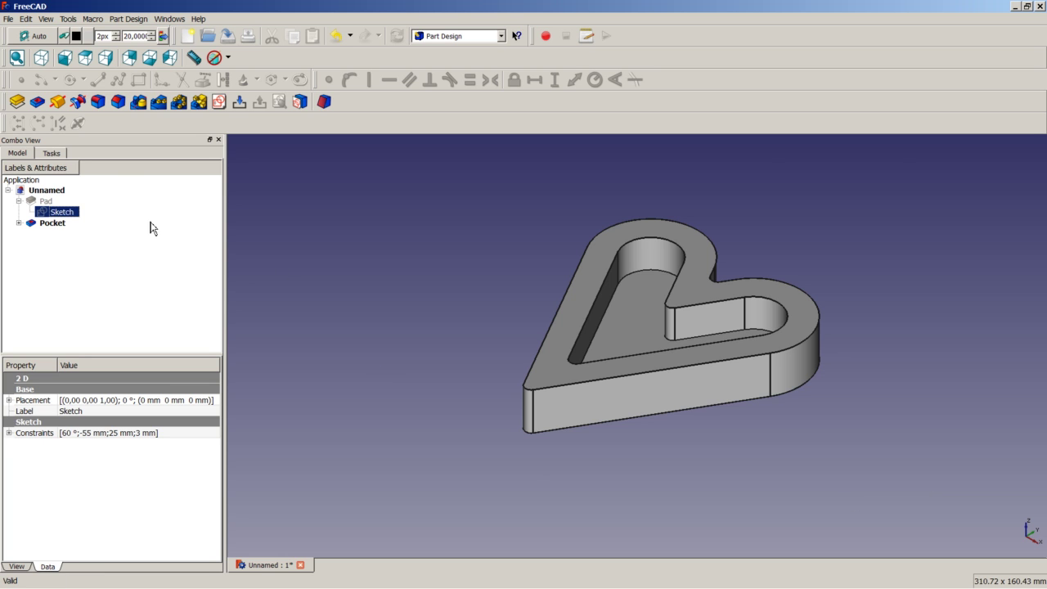
left_click(27, 19)
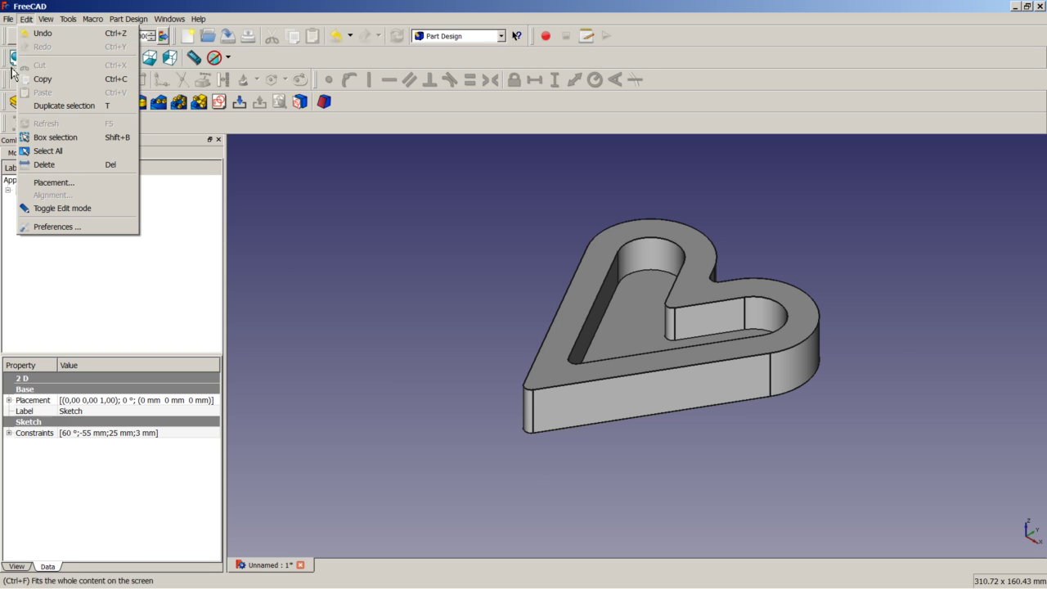
left_click(70, 106)
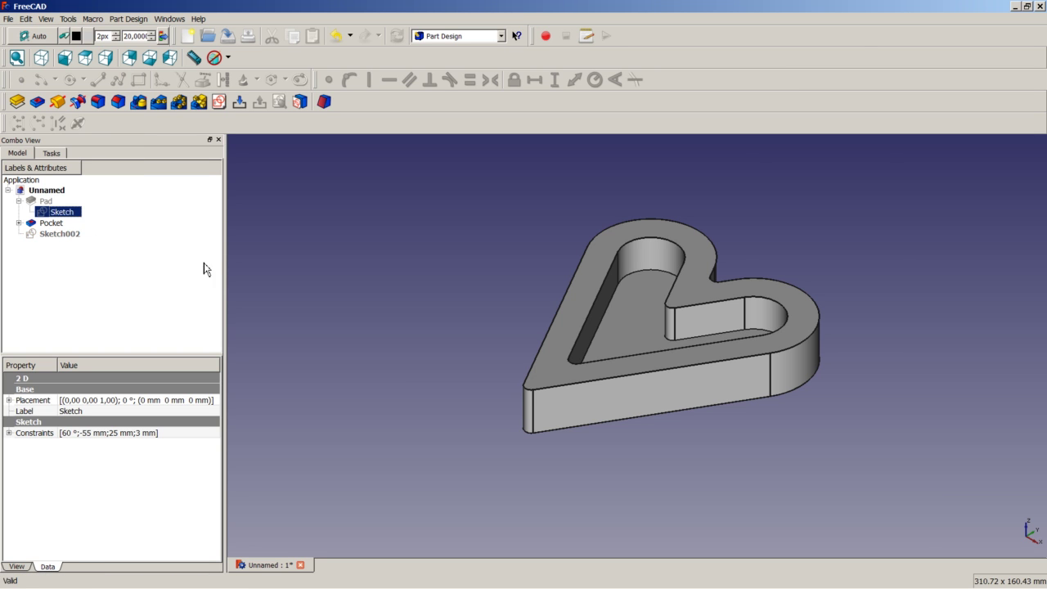
- Map Sketch002 onto the dish's top rim face
left_click(560, 374)
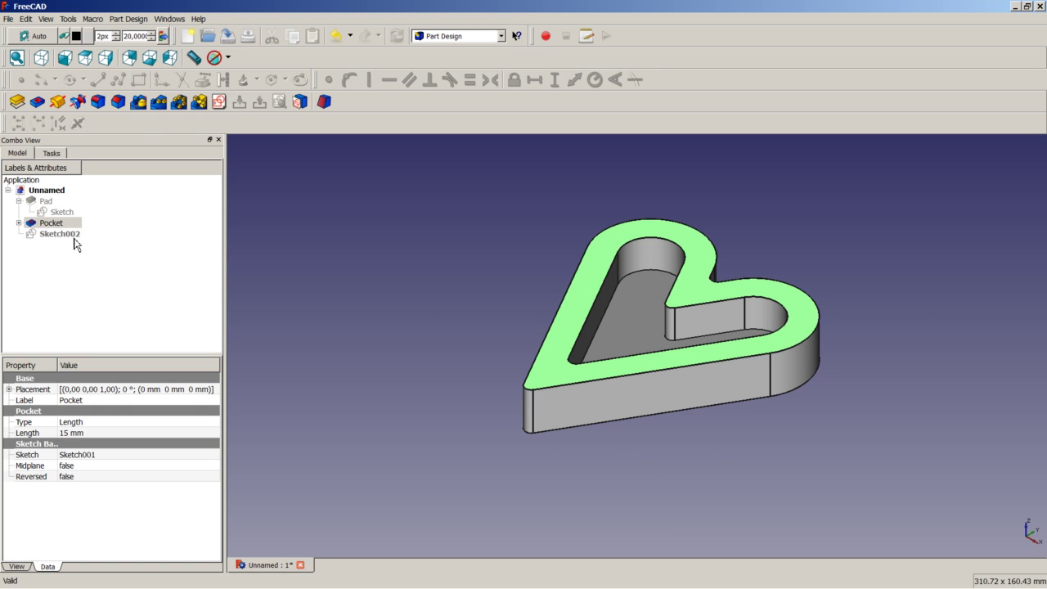
left_click(300, 101)
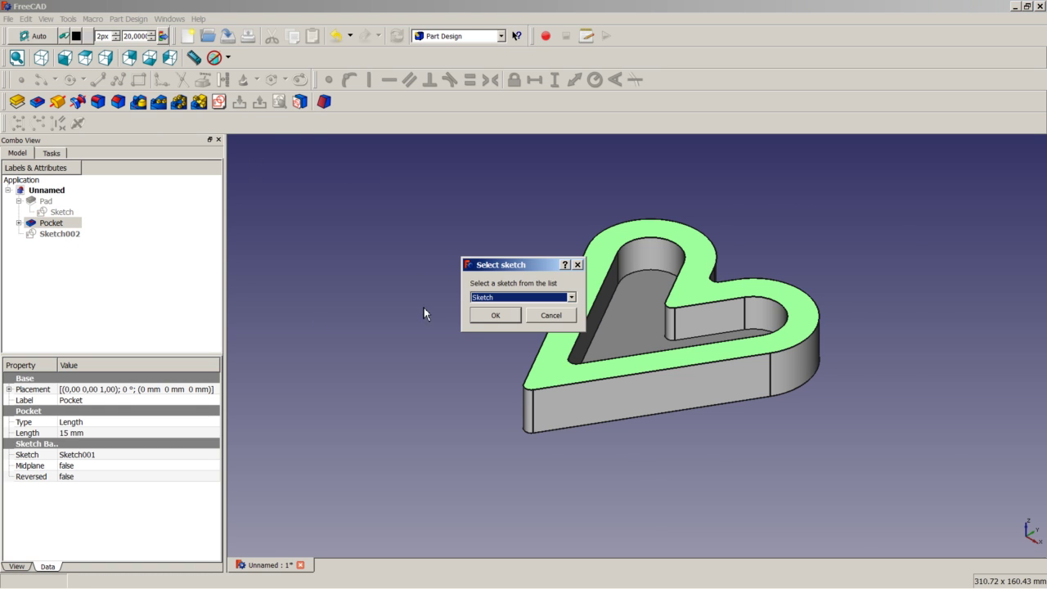
left_click(542, 298)
left_click(526, 323)
left_click(496, 316)
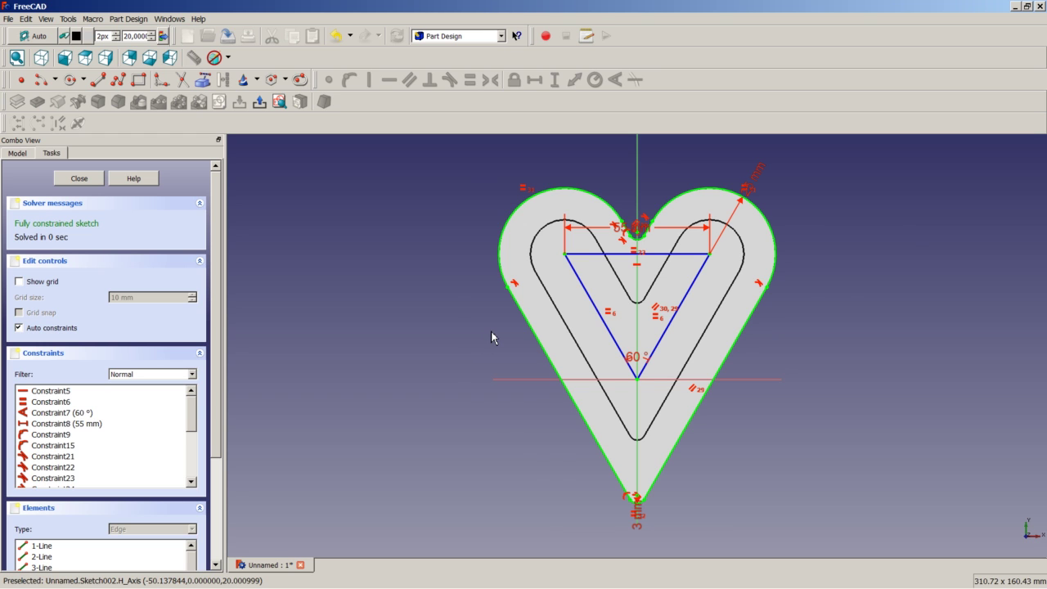
- Change Sketch002's top lobe radius constraint from 25 mm to 22 mm
double_click(752, 172)
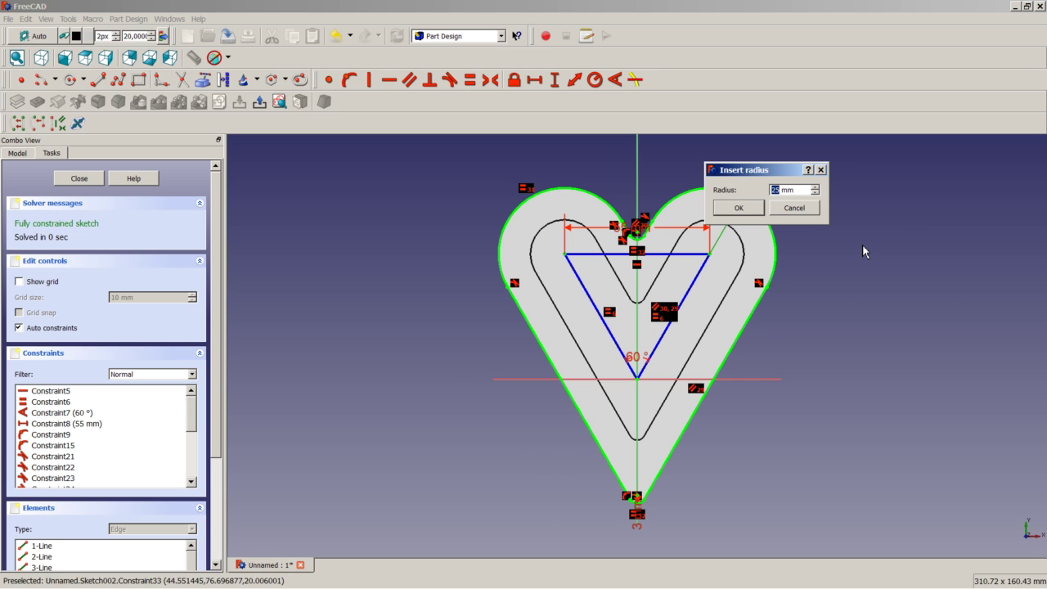
type("22")
key("Return")
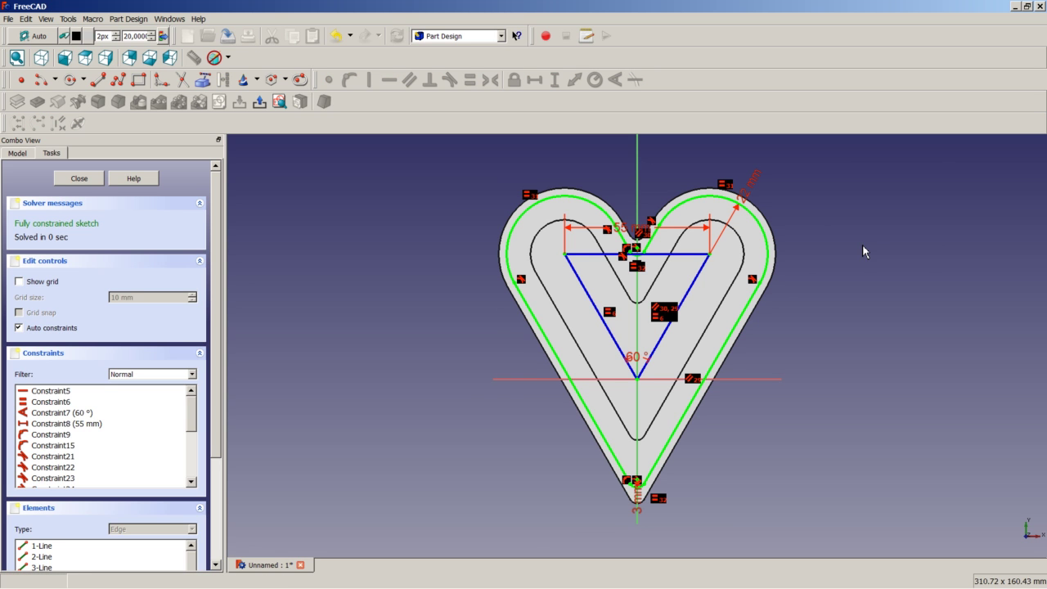
scroll(720, 330, "up", 2)
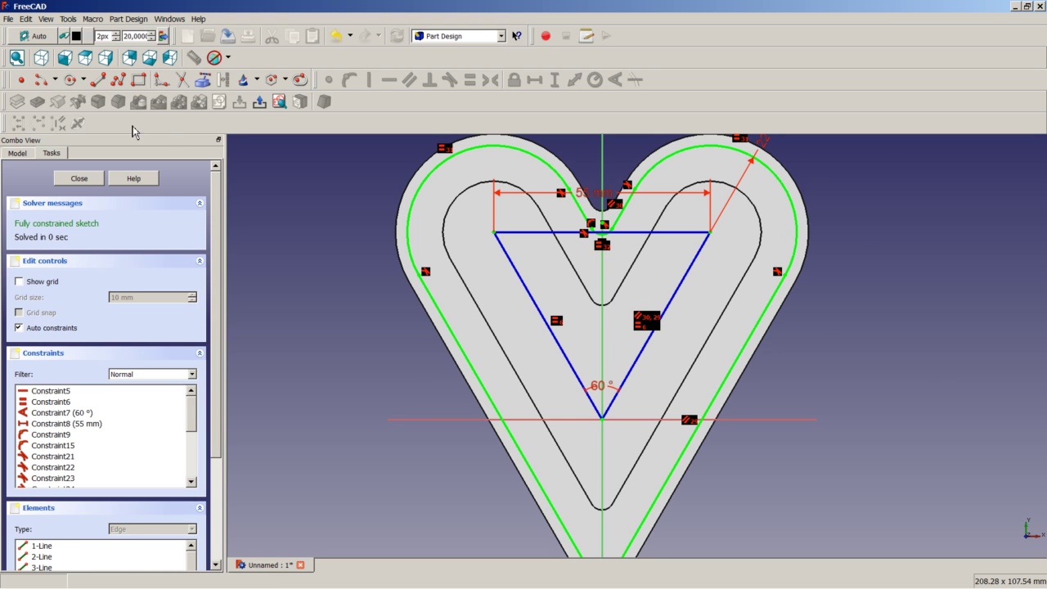
- Draw groove lines along the left and right rim and short lines inside both lobes
left_click(104, 83)
left_click(440, 272)
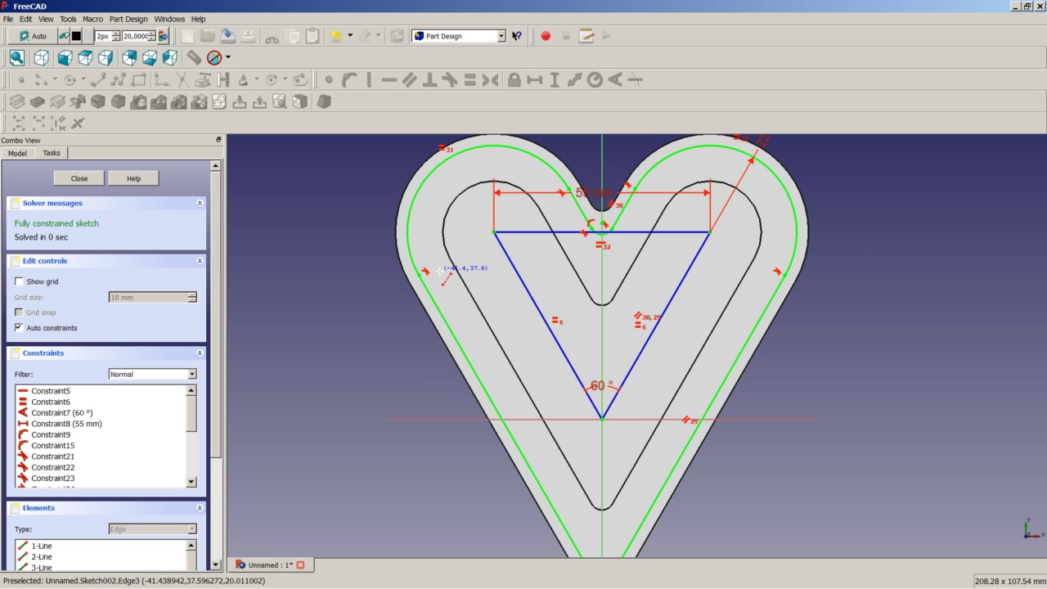
left_click(556, 471)
right_click(556, 471)
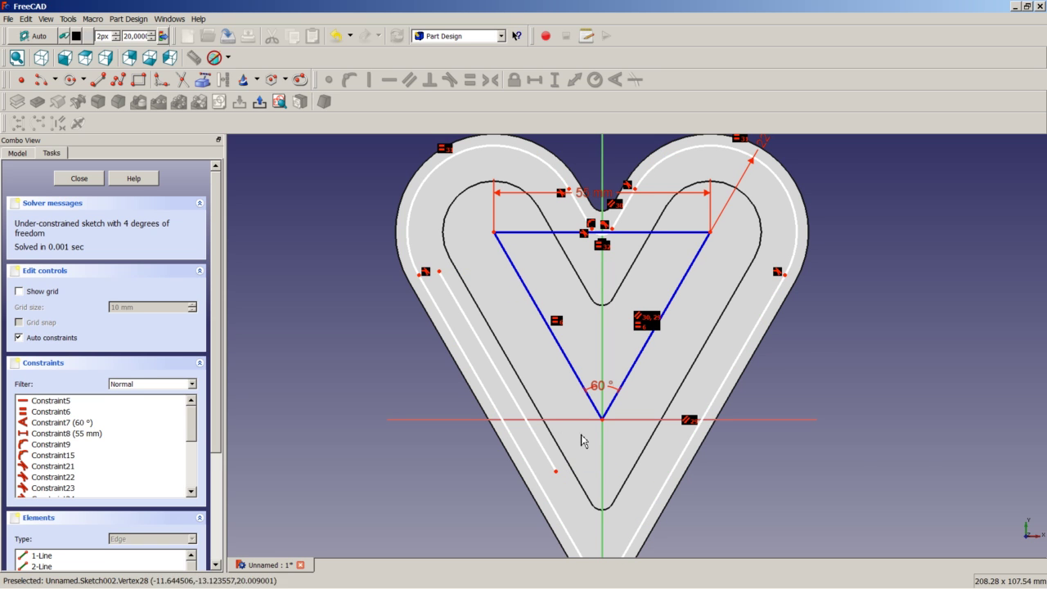
left_click(98, 79)
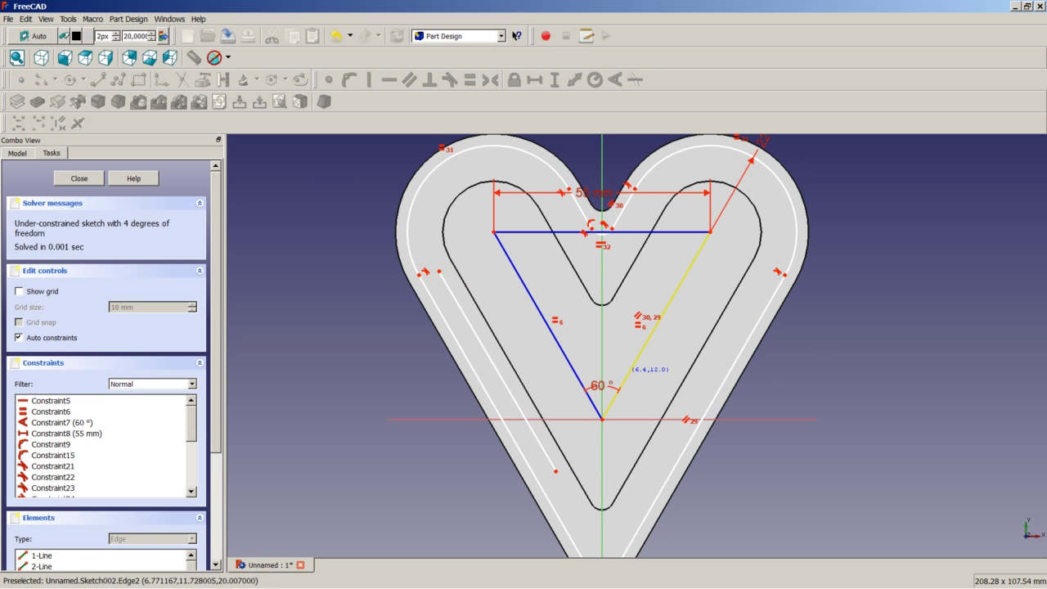
left_click(623, 496)
left_click(746, 289)
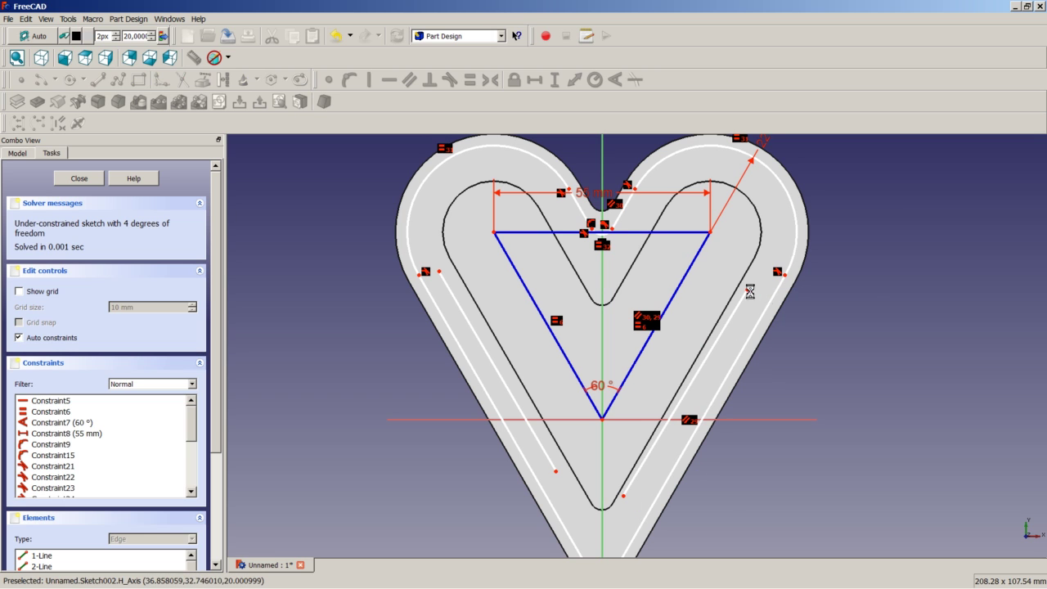
right_click(747, 290)
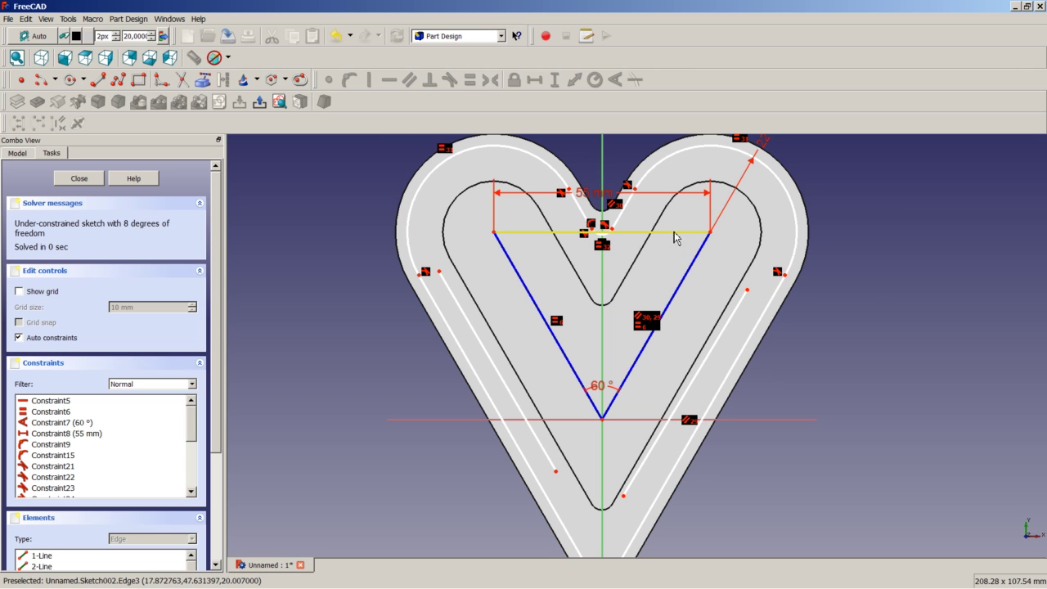
left_click(106, 81)
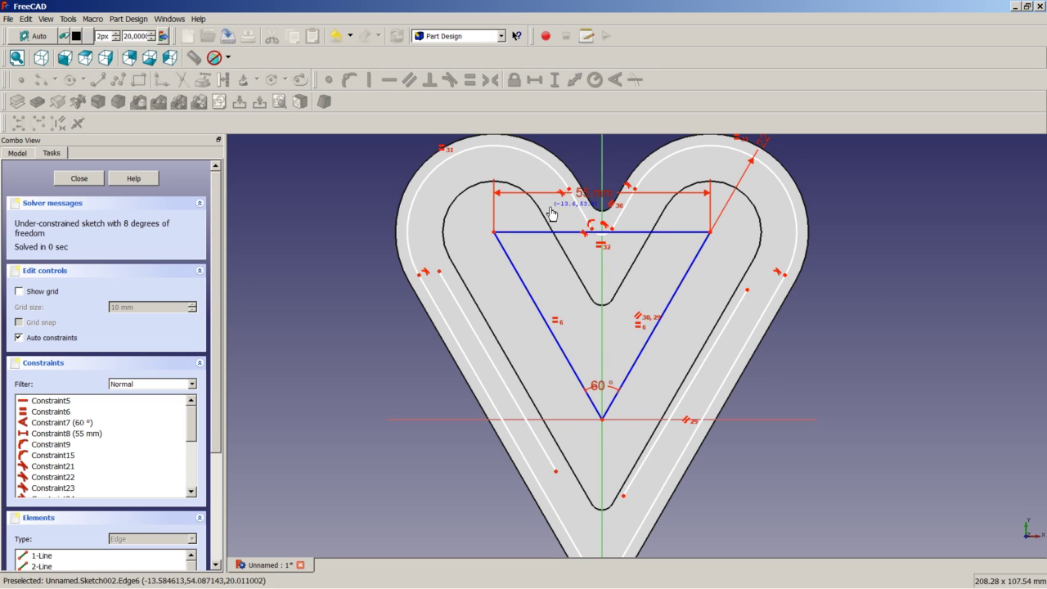
left_click(578, 258)
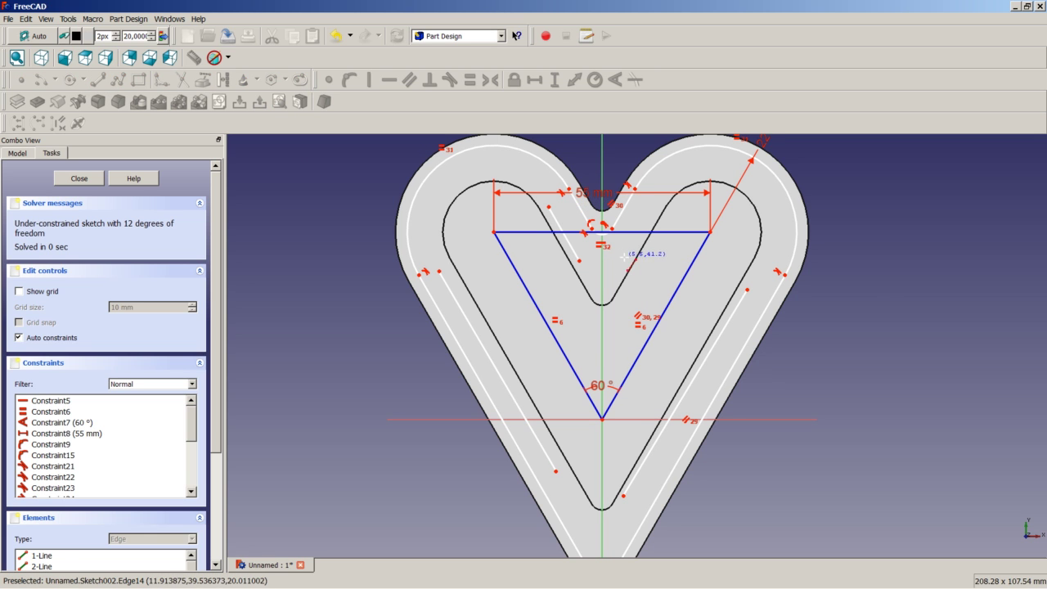
left_click(658, 200)
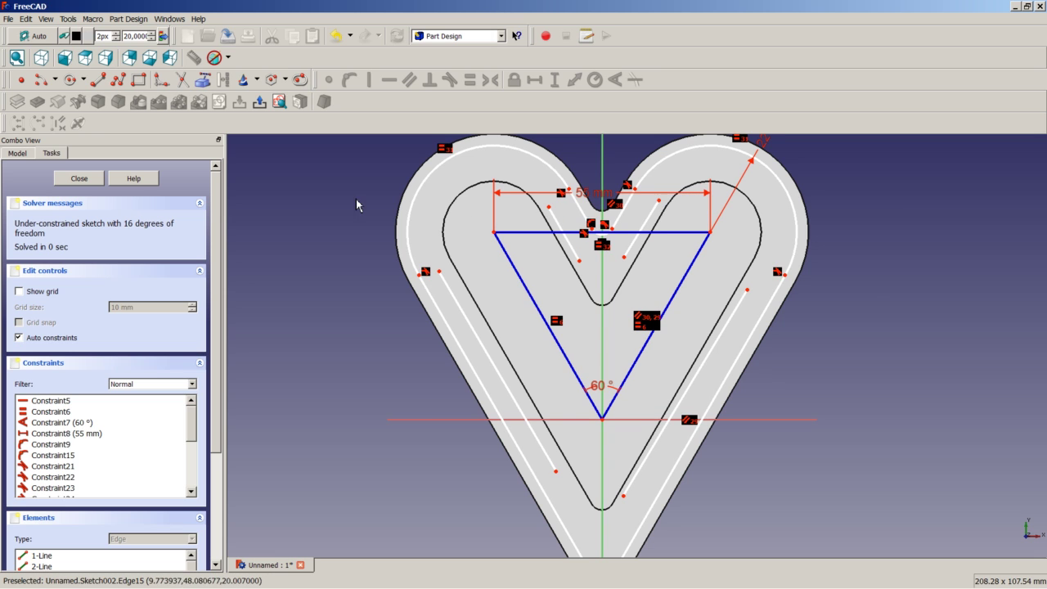
- Draw an arc centred on the vertical axis joining the two lower lines at the heart's bottom
left_click(41, 80)
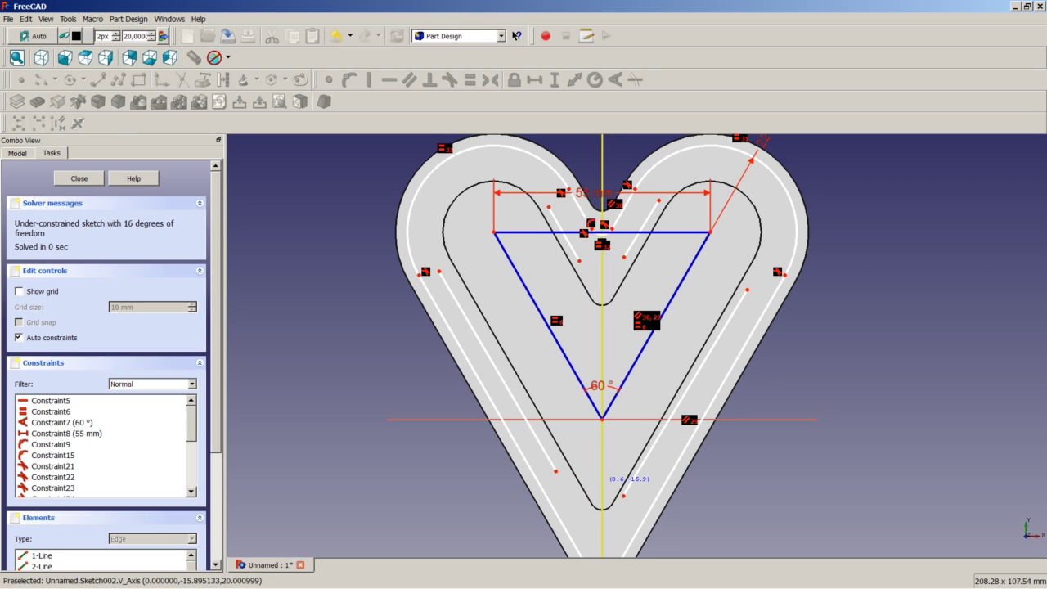
left_click(604, 481)
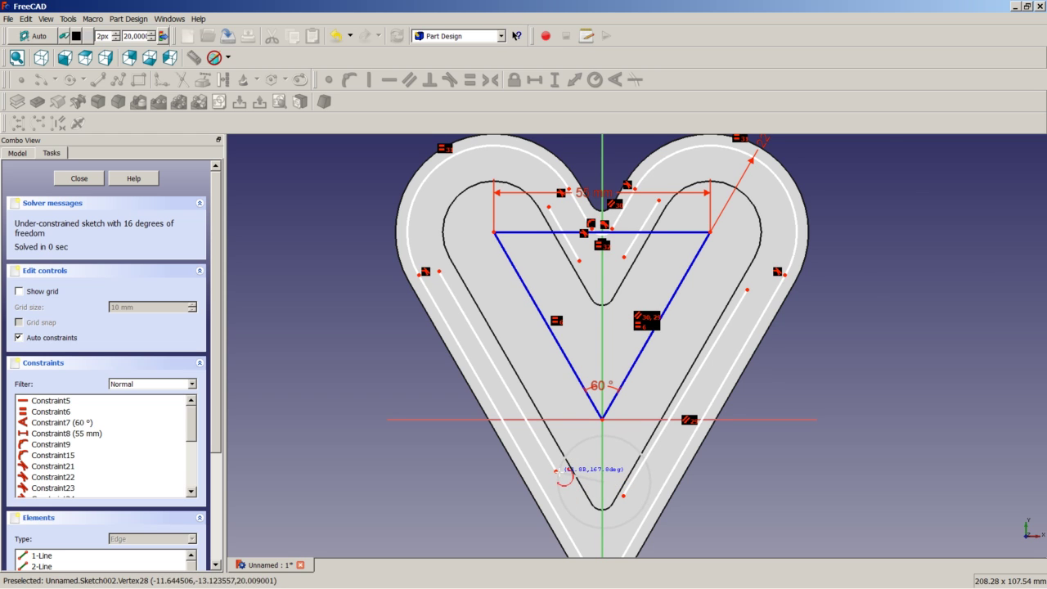
left_click(555, 471)
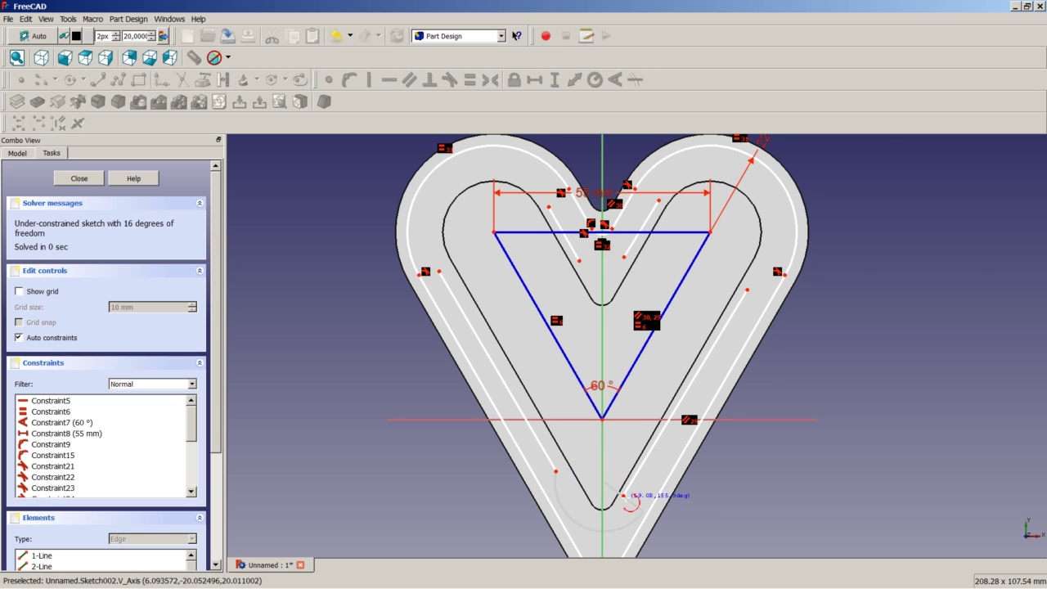
left_click(644, 508)
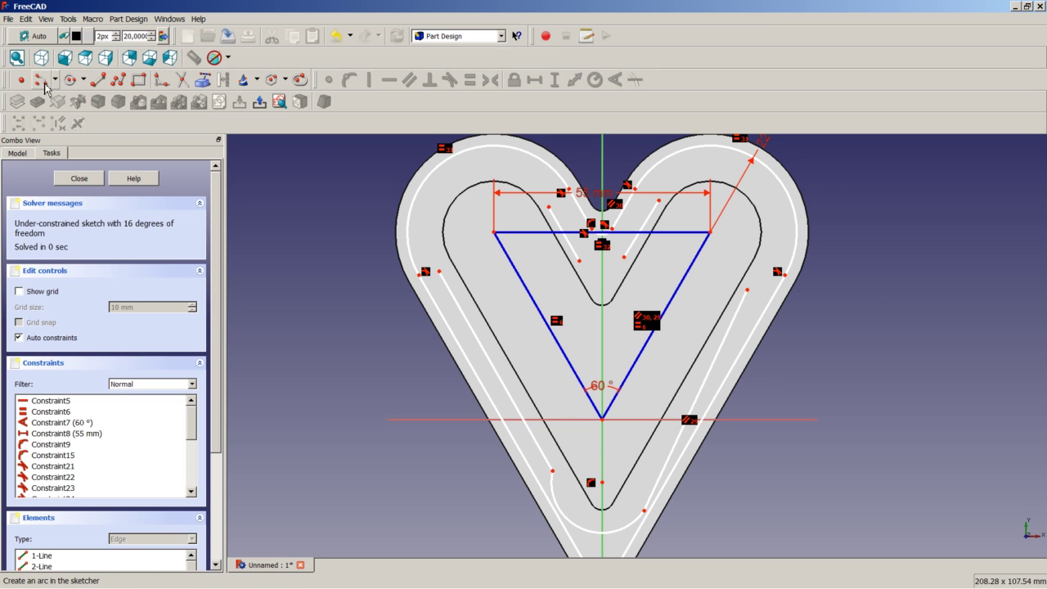
left_click(41, 79)
- Draw three more groove arcs: on the right rim, under the notch, and around the left lobe
scroll(726, 208, "up", 2)
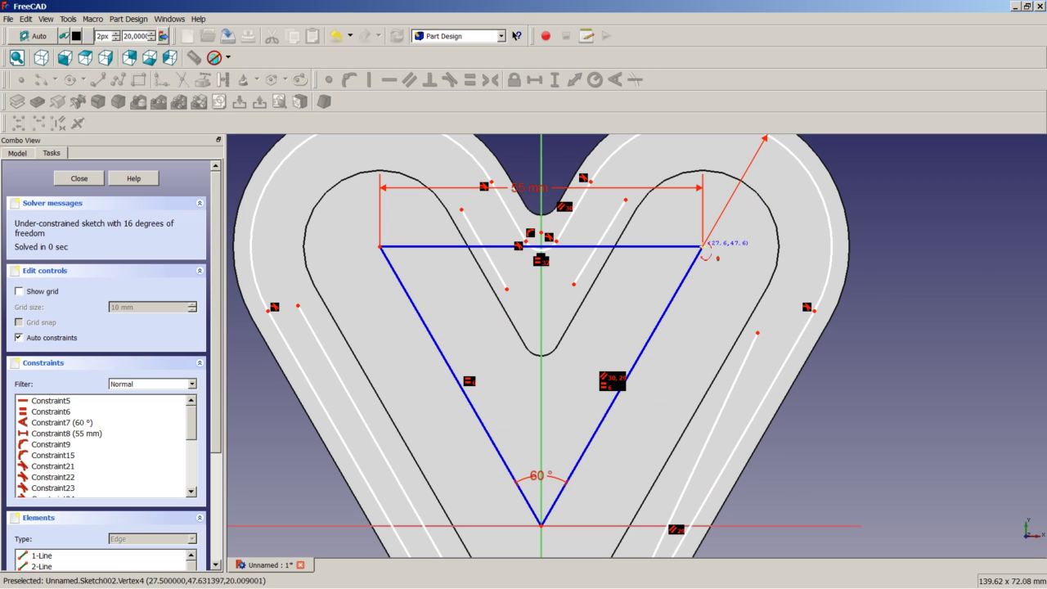
left_click(701, 246)
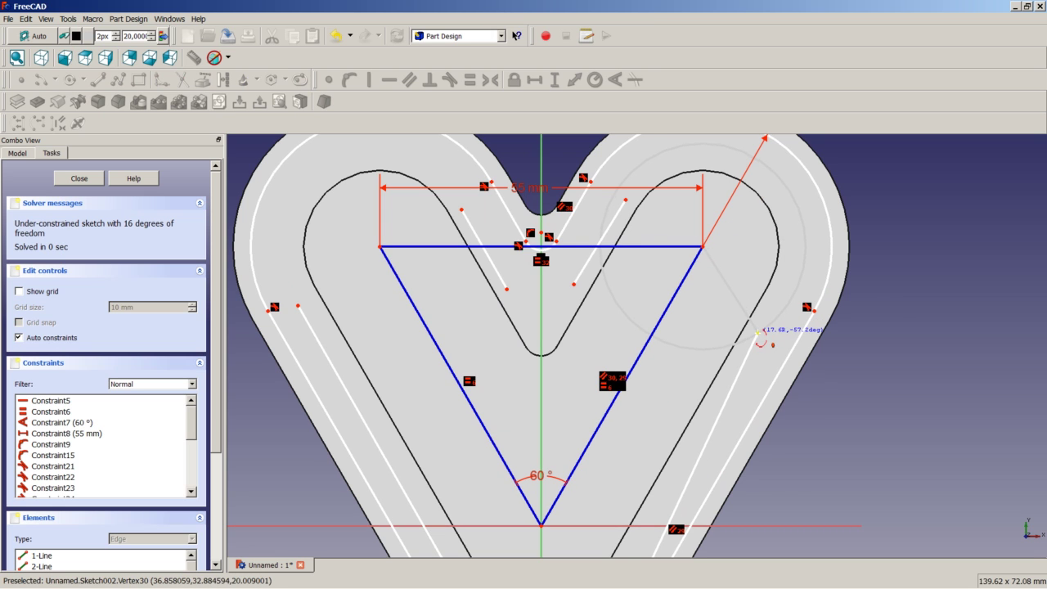
left_click(757, 330)
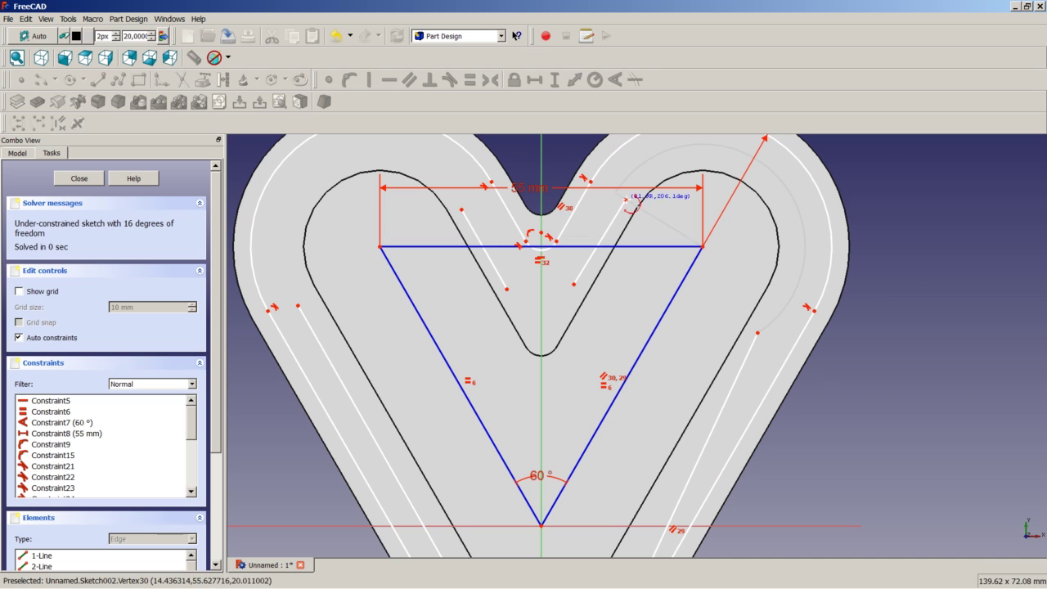
left_click(619, 196)
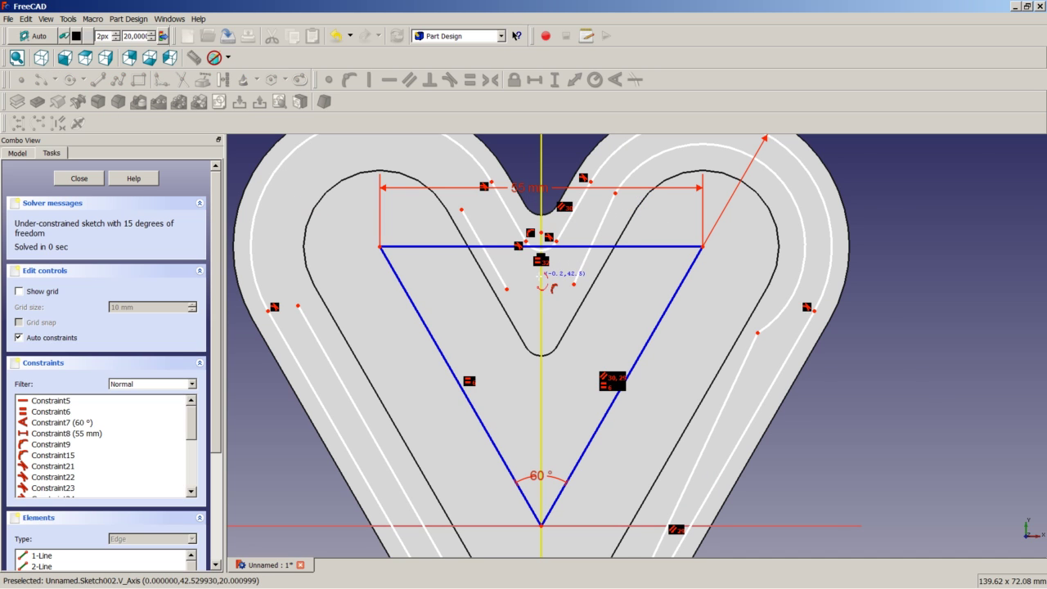
left_click(541, 268)
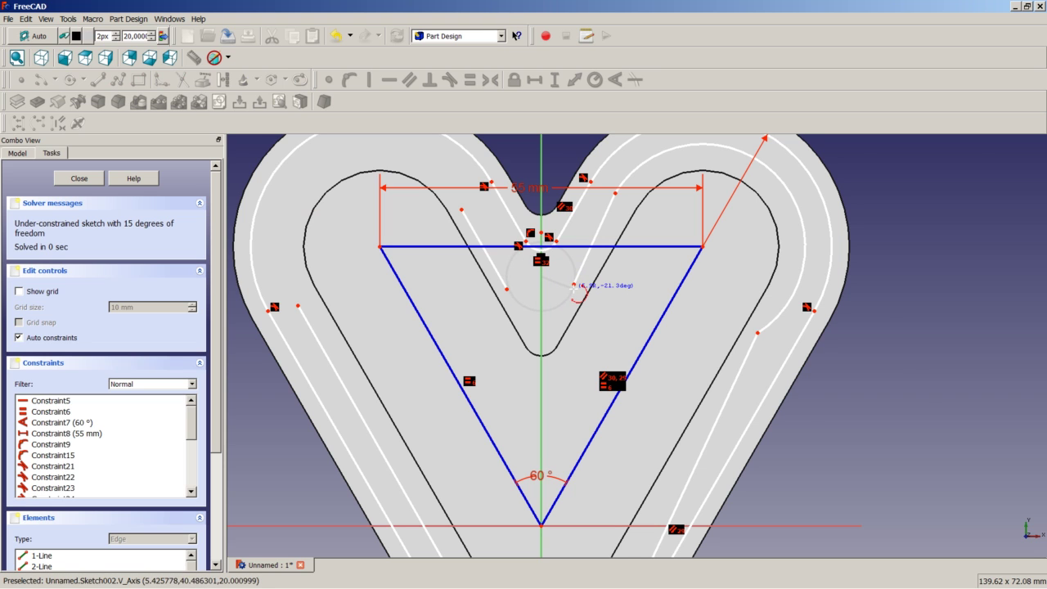
left_click(575, 285)
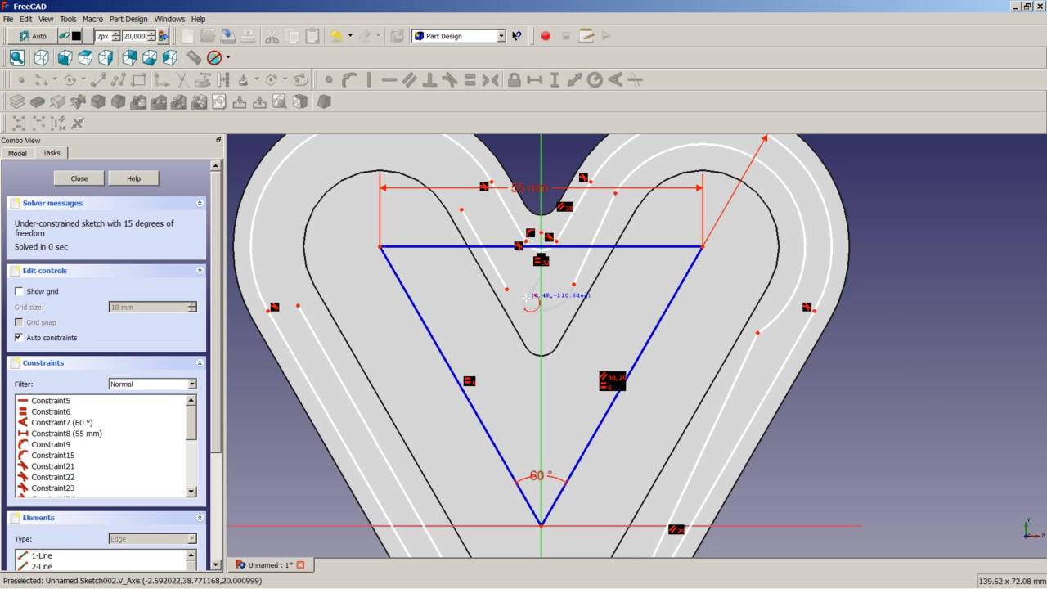
left_click(508, 289)
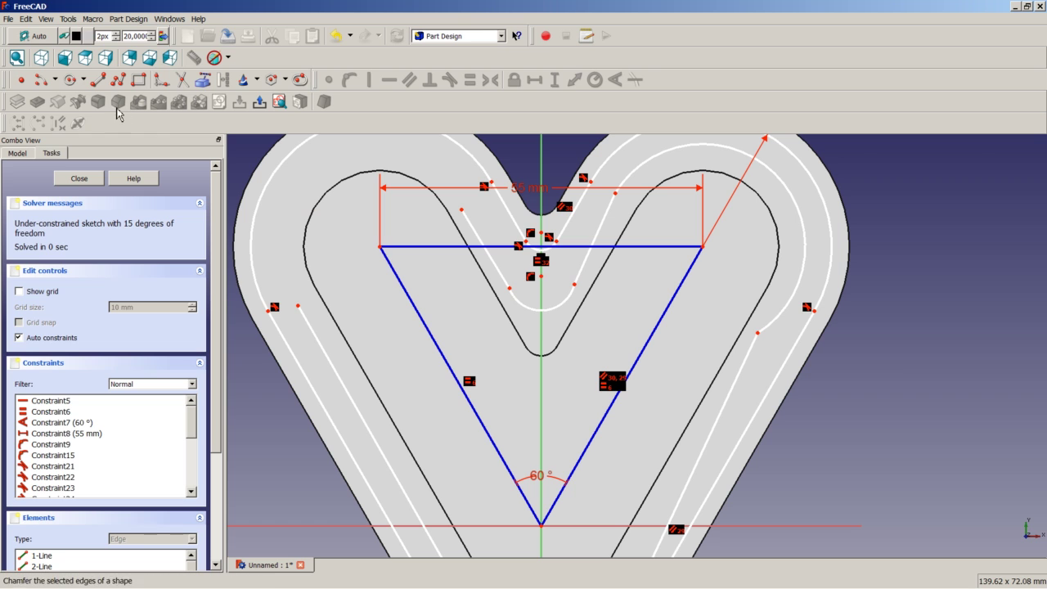
left_click(40, 79)
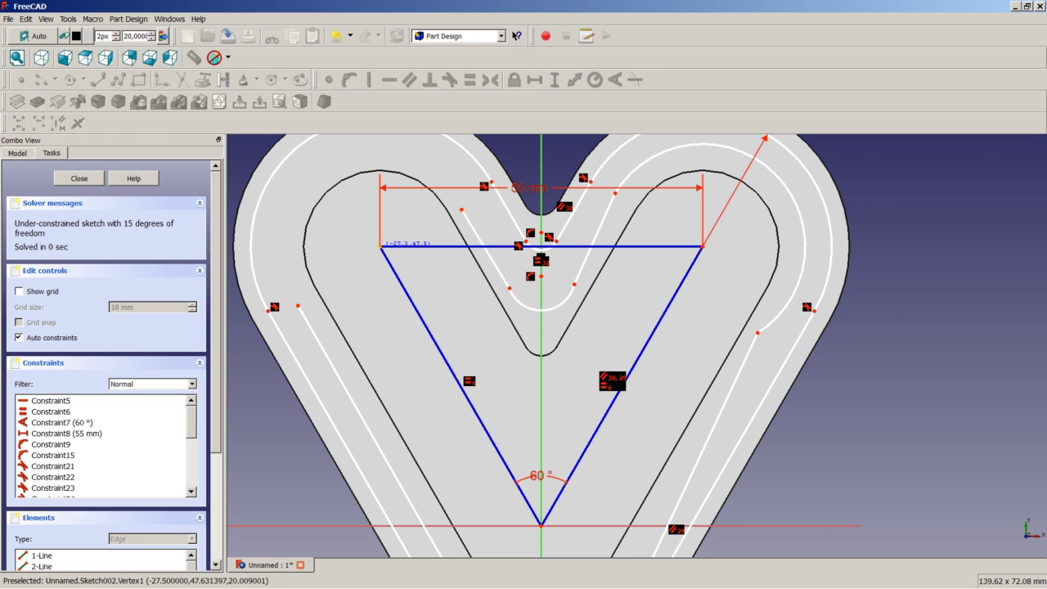
left_click(380, 246)
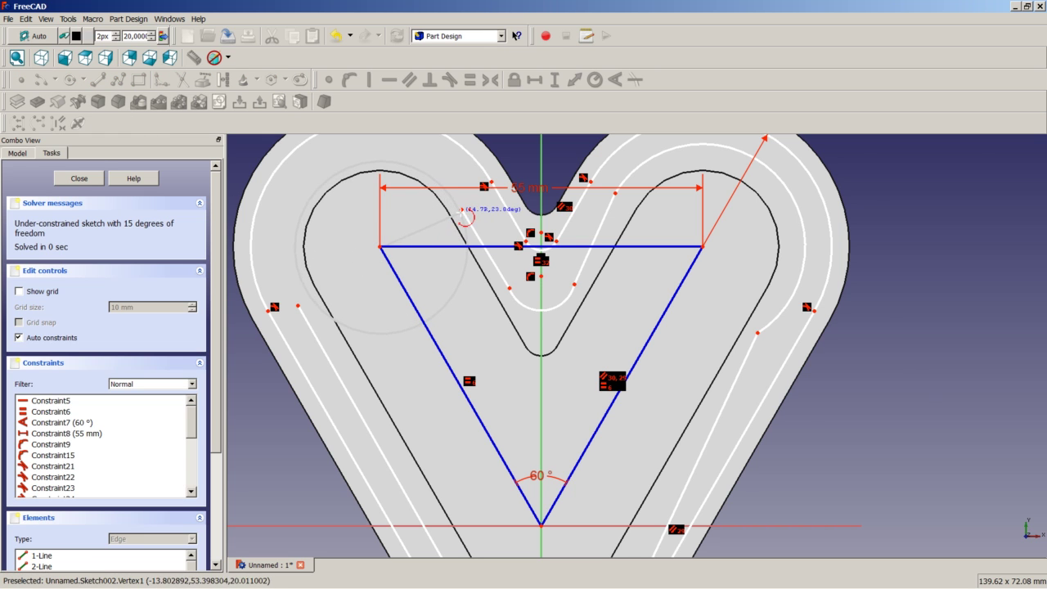
left_click(461, 210)
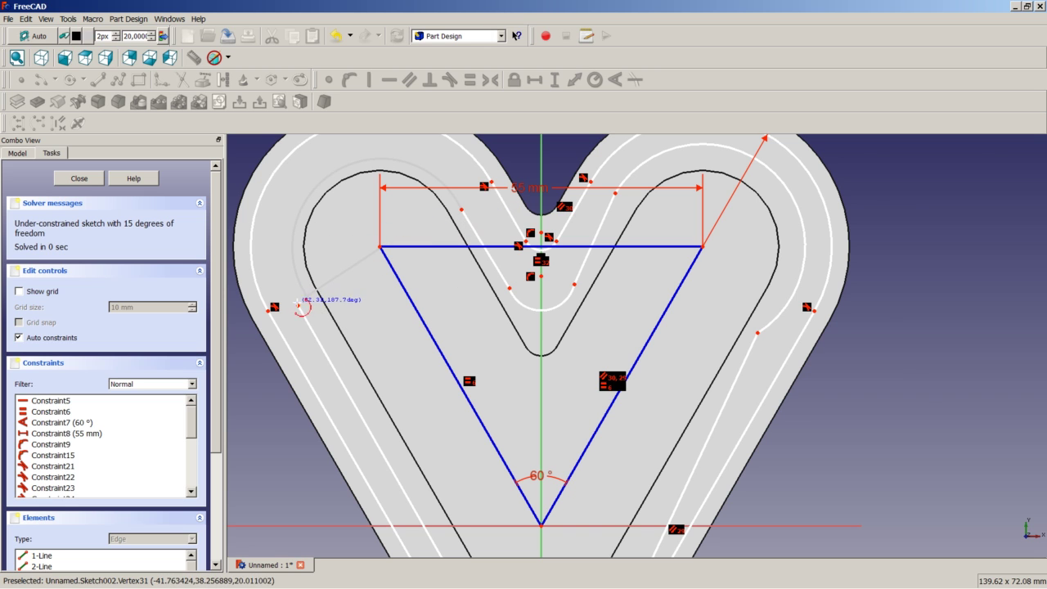
left_click(307, 298)
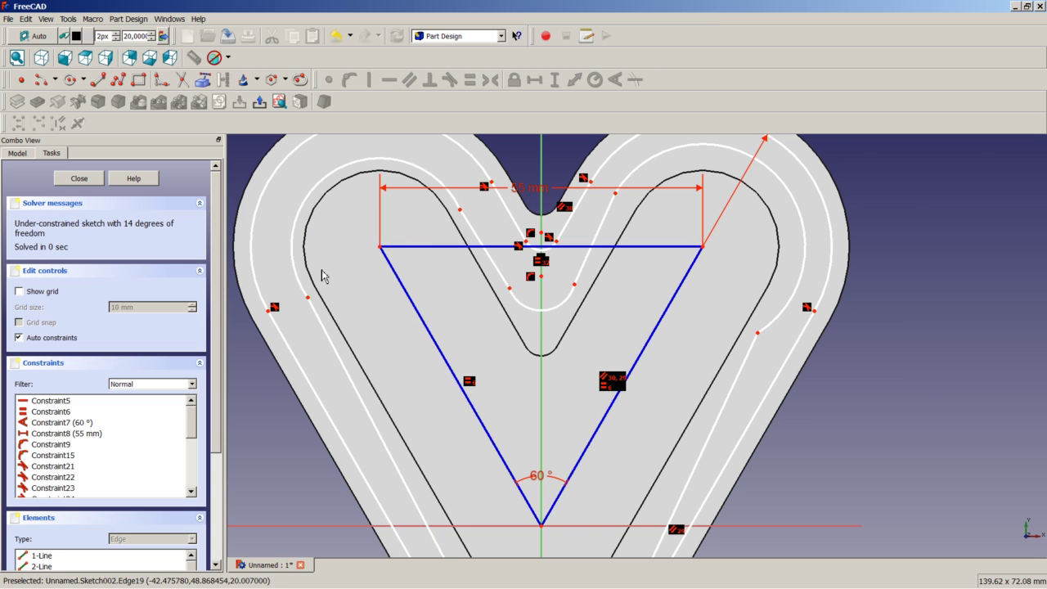
- Make the bottom arc, right rim arc and right lobe arc tangent to the right slanted lines
scroll(654, 384, "down", 3)
scroll(613, 502, "up", 3)
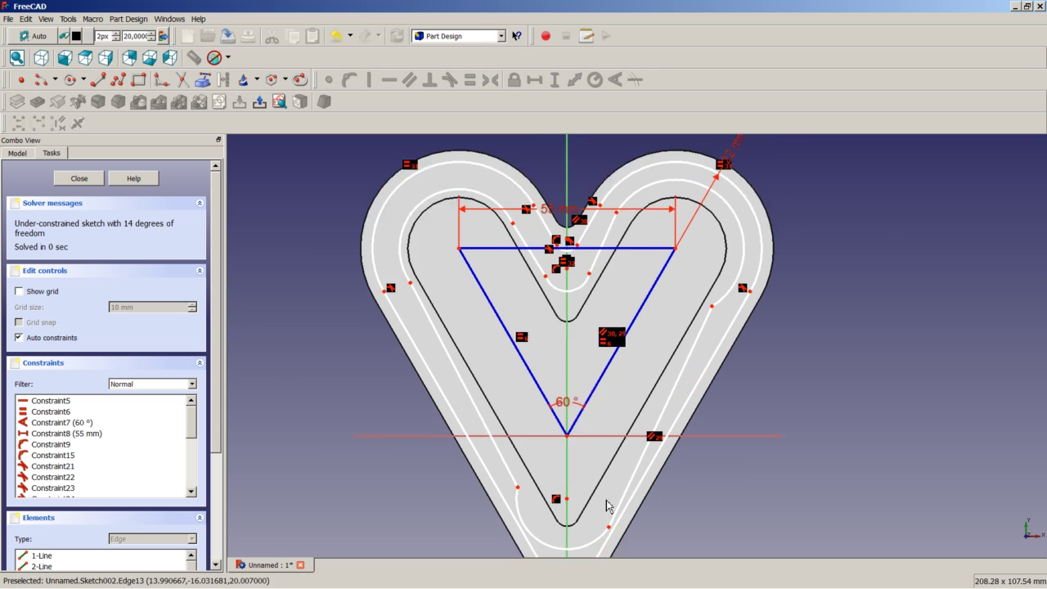
left_click(647, 454)
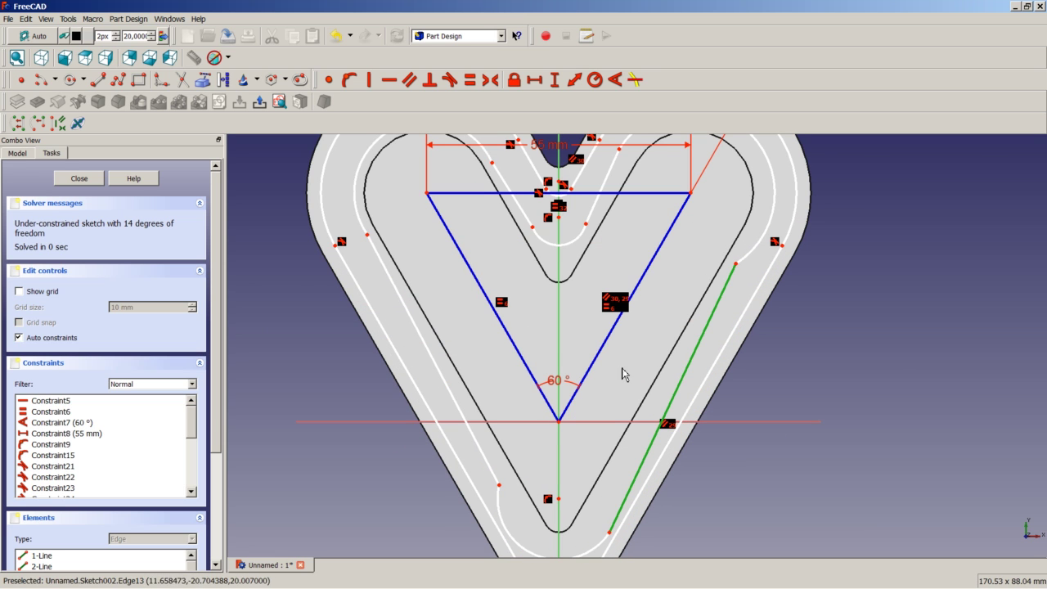
left_click(450, 79)
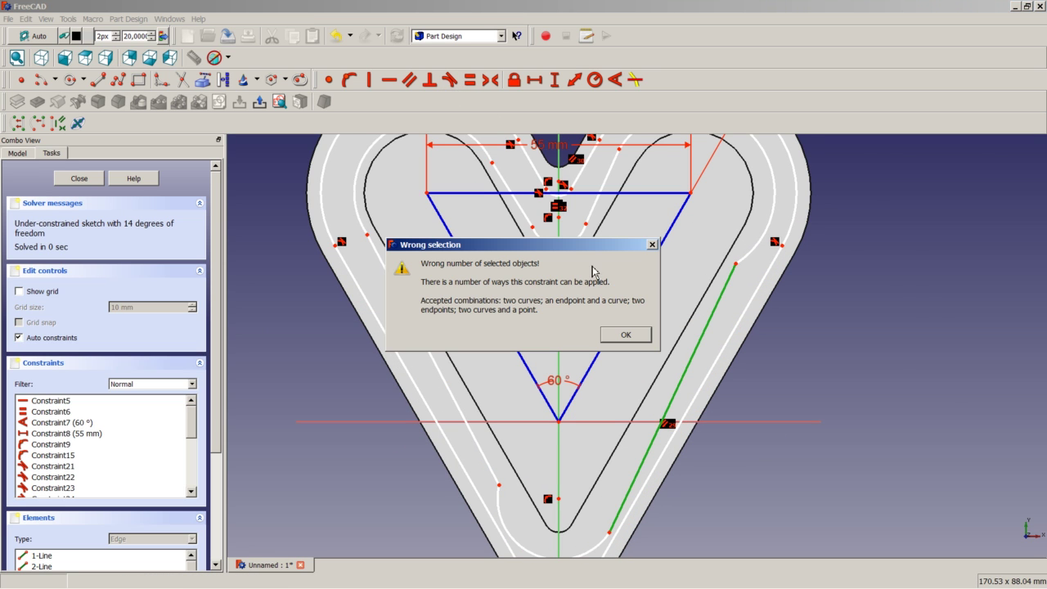
left_click(626, 335)
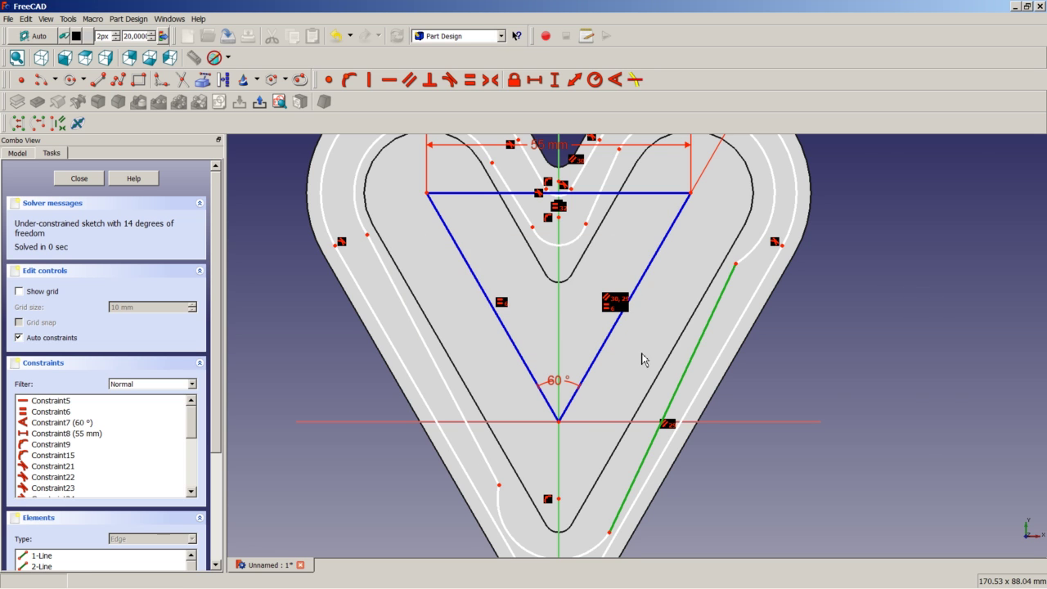
scroll(614, 533, "down", 2)
scroll(615, 534, "up", 2)
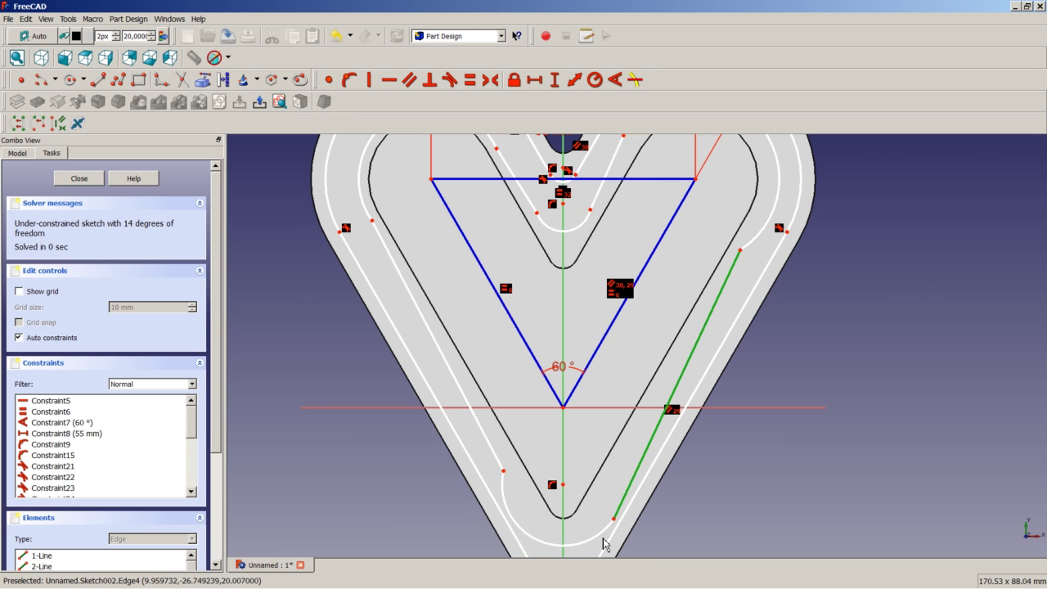
left_click(599, 529)
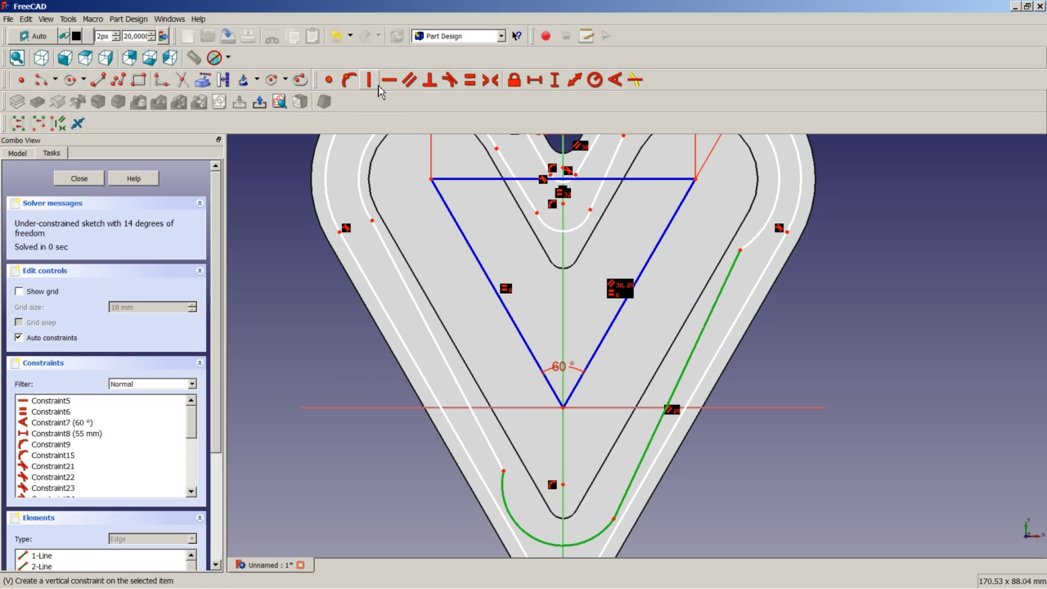
left_click(449, 79)
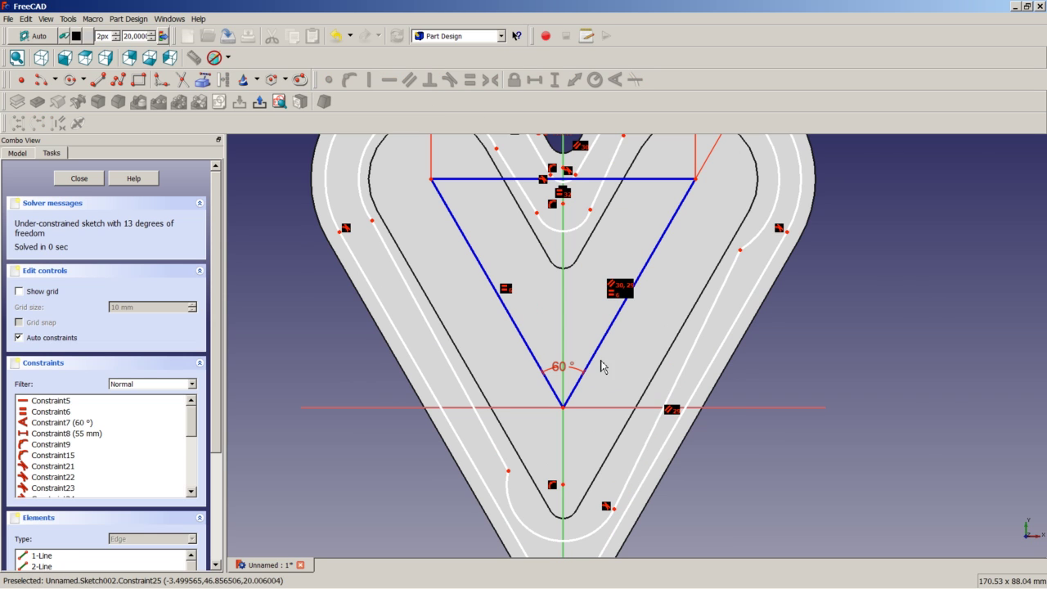
left_click(729, 277)
left_click(753, 250)
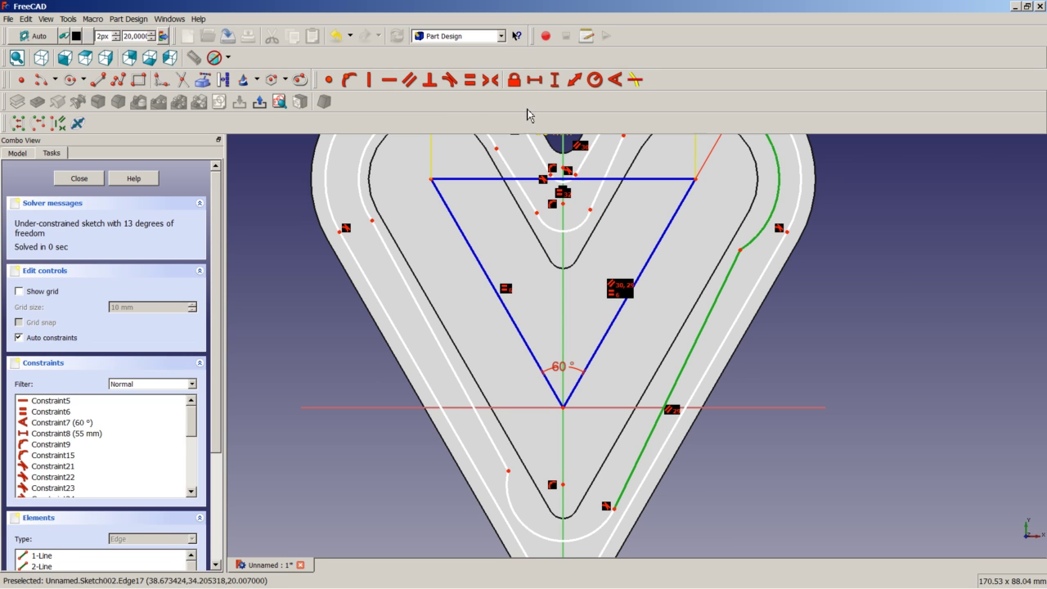
left_click(450, 79)
scroll(722, 227, "down", 3)
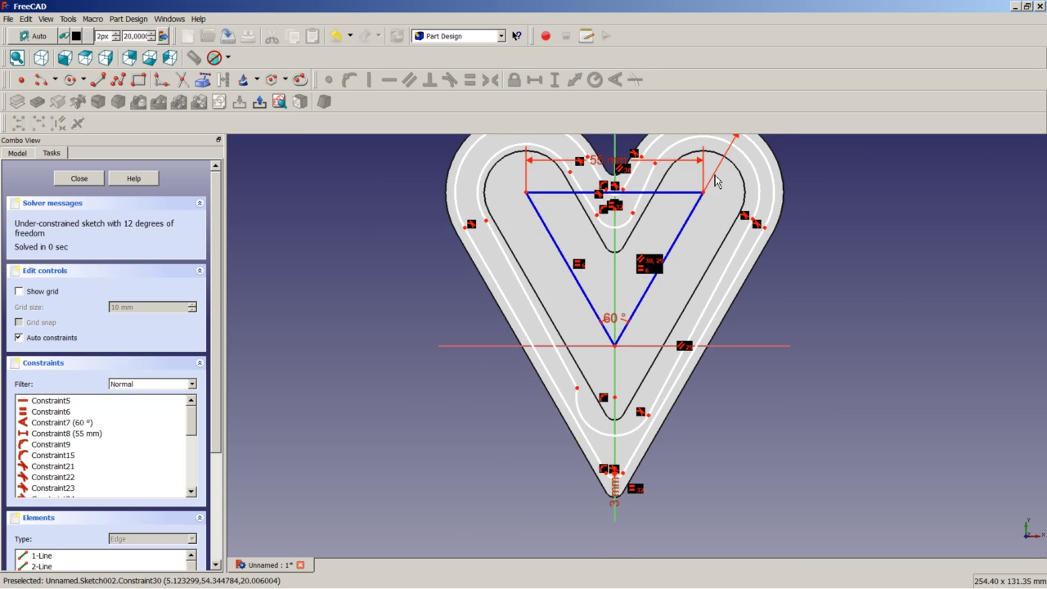
scroll(683, 163, "up", 4)
left_click(685, 170)
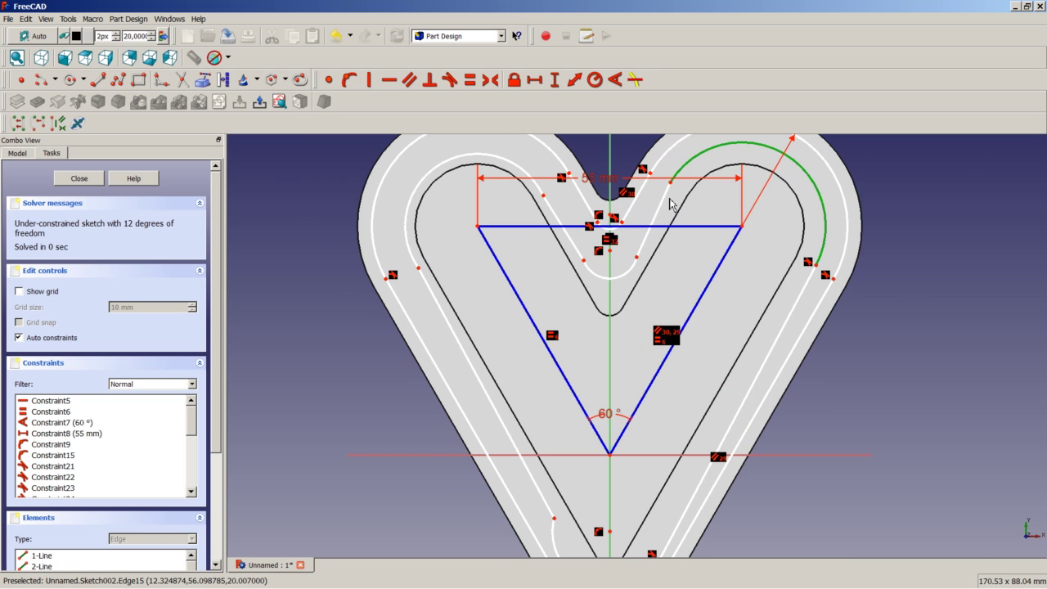
left_click(664, 202)
left_click(452, 84)
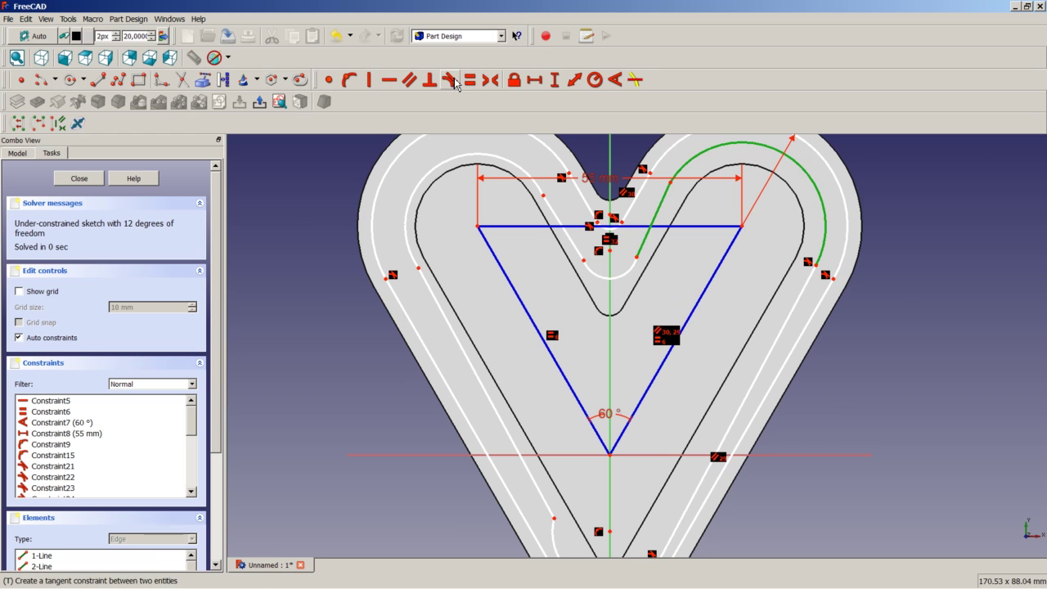
- Add tangent constraints at the V, the left lobe arcs and the tip arc with the long left line
left_click(643, 242)
left_click(635, 267)
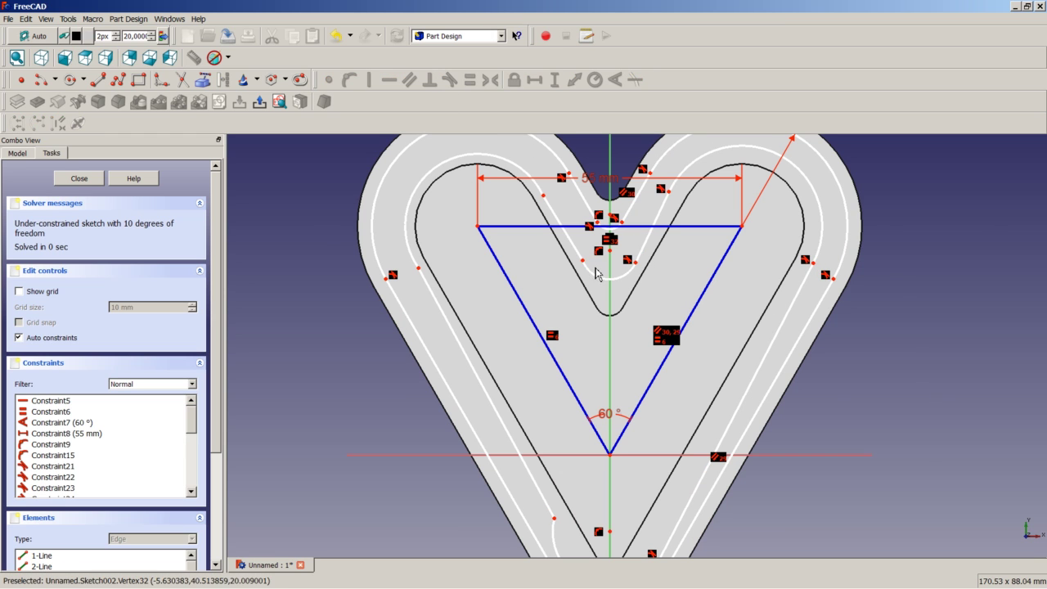
left_click(564, 229)
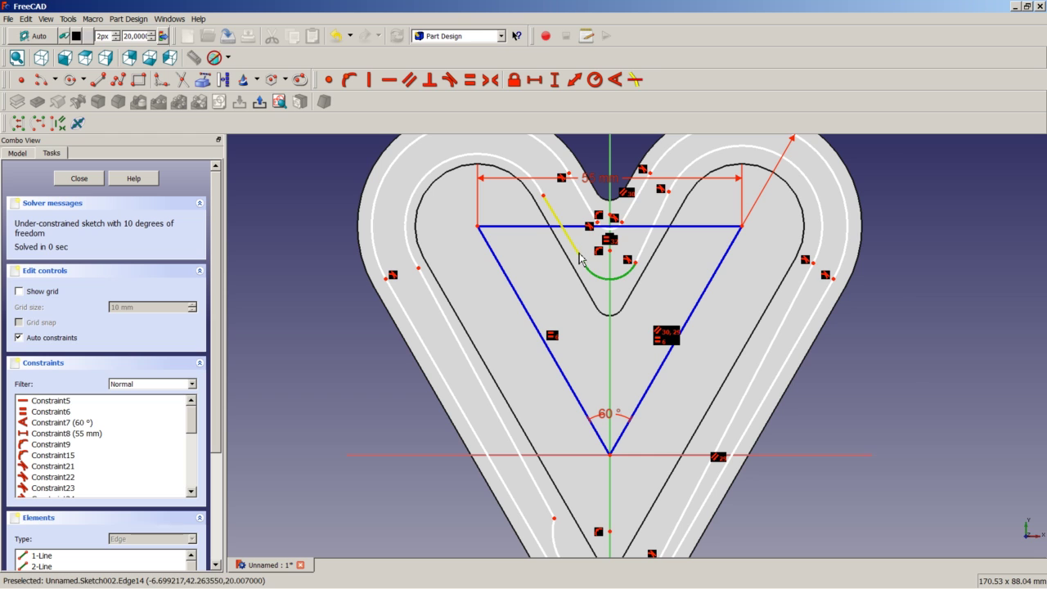
left_click(449, 81)
left_click(437, 175)
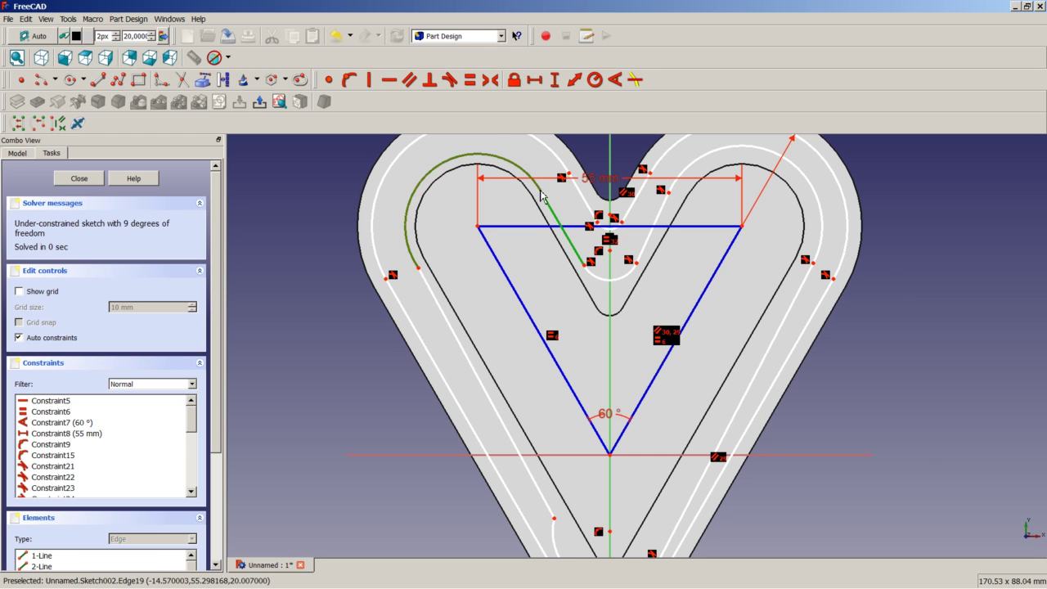
left_click(449, 79)
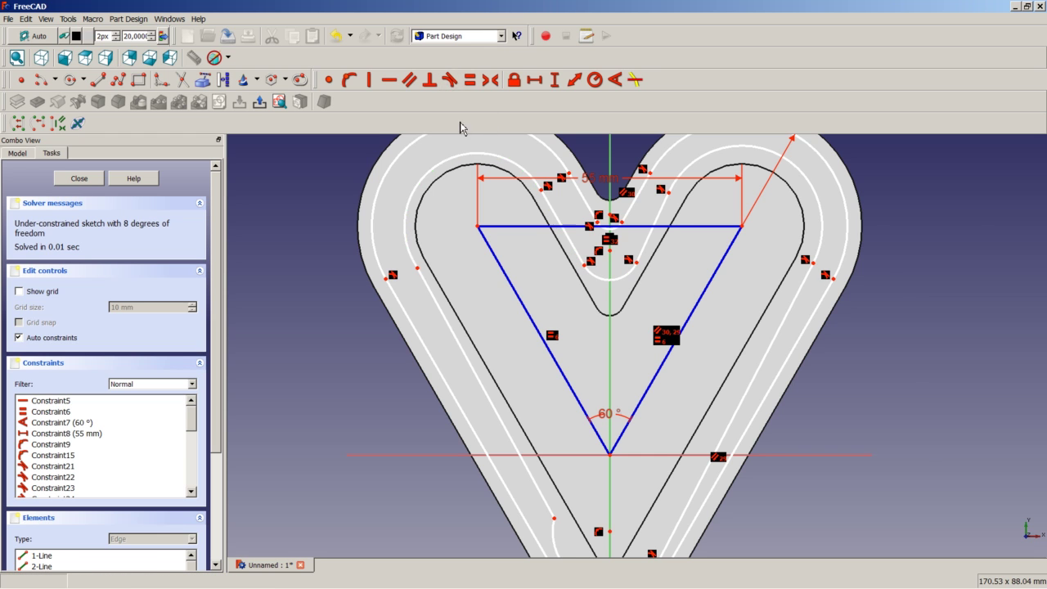
left_click(434, 170)
left_click(423, 282)
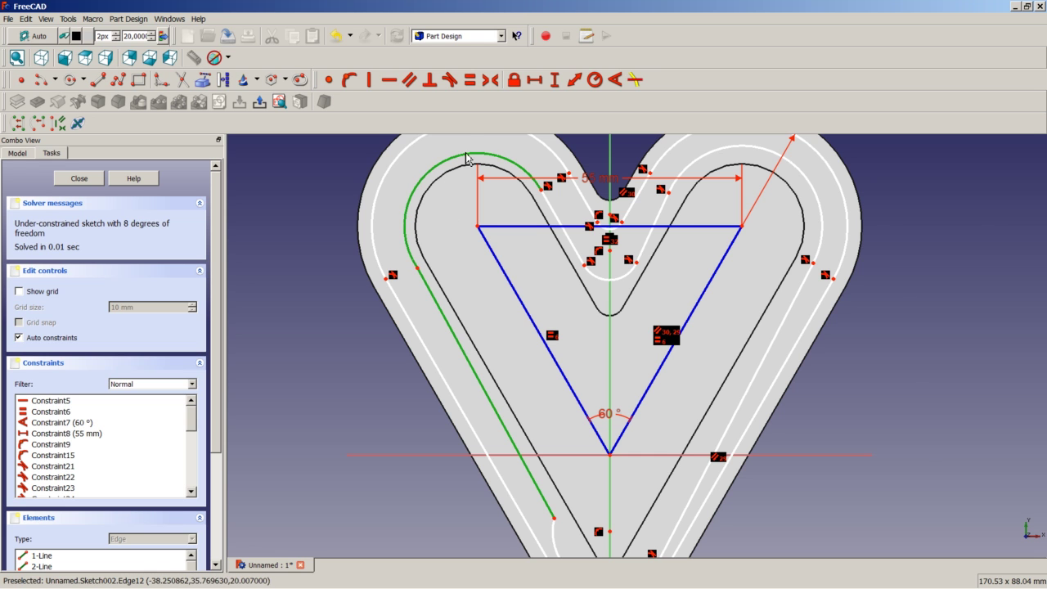
left_click(449, 79)
scroll(583, 540, "down", 4)
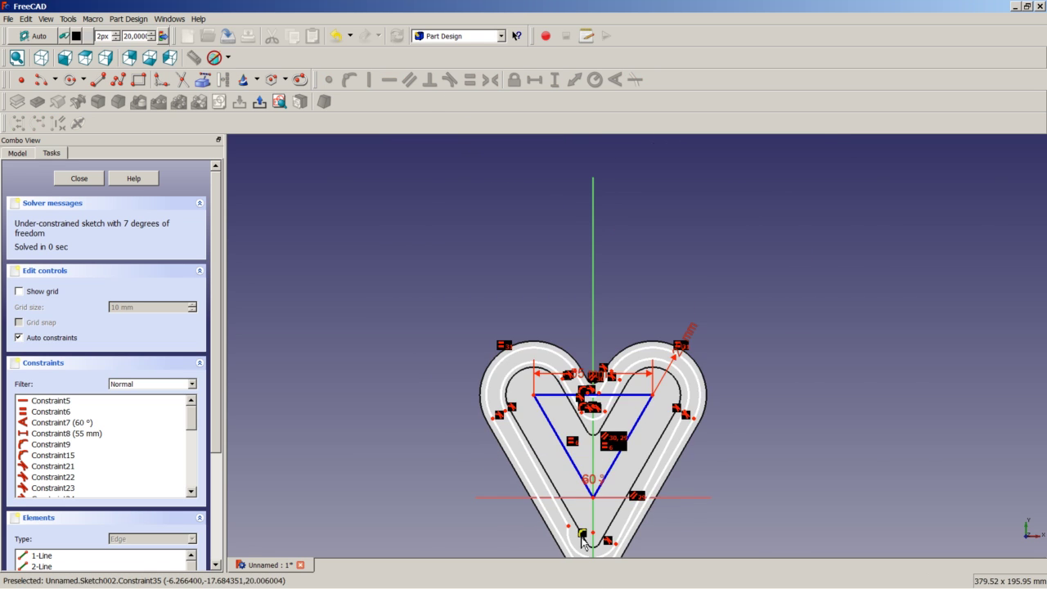
scroll(582, 540, "up", 4)
left_click(555, 517)
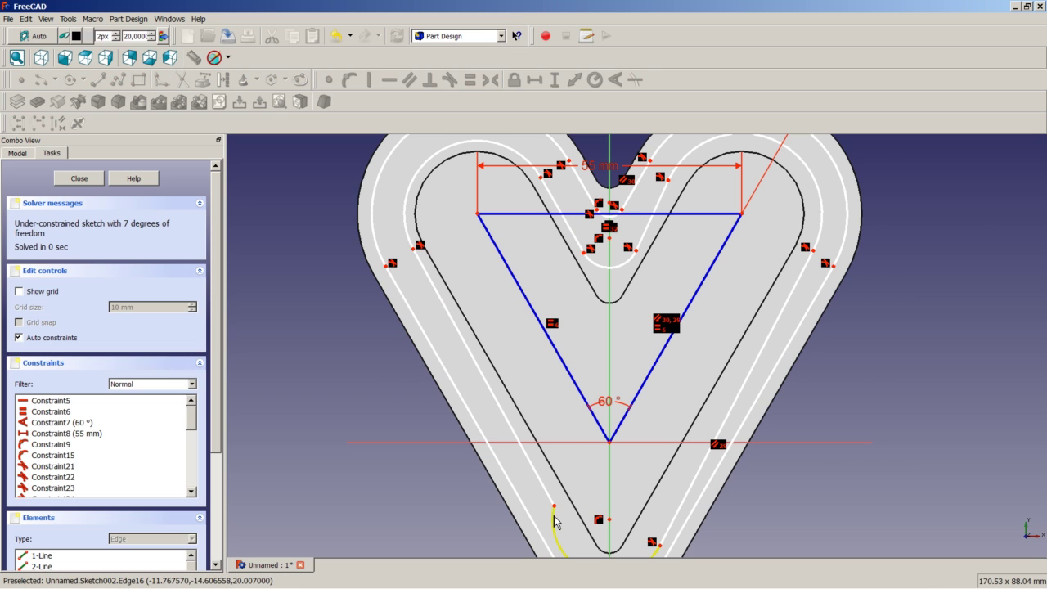
left_click(551, 502)
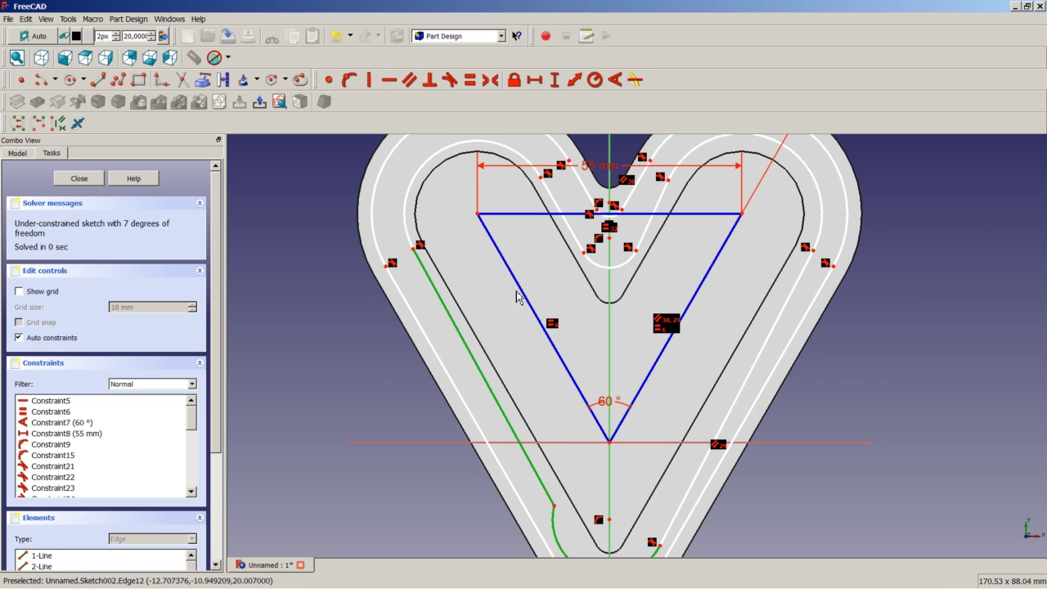
left_click(454, 82)
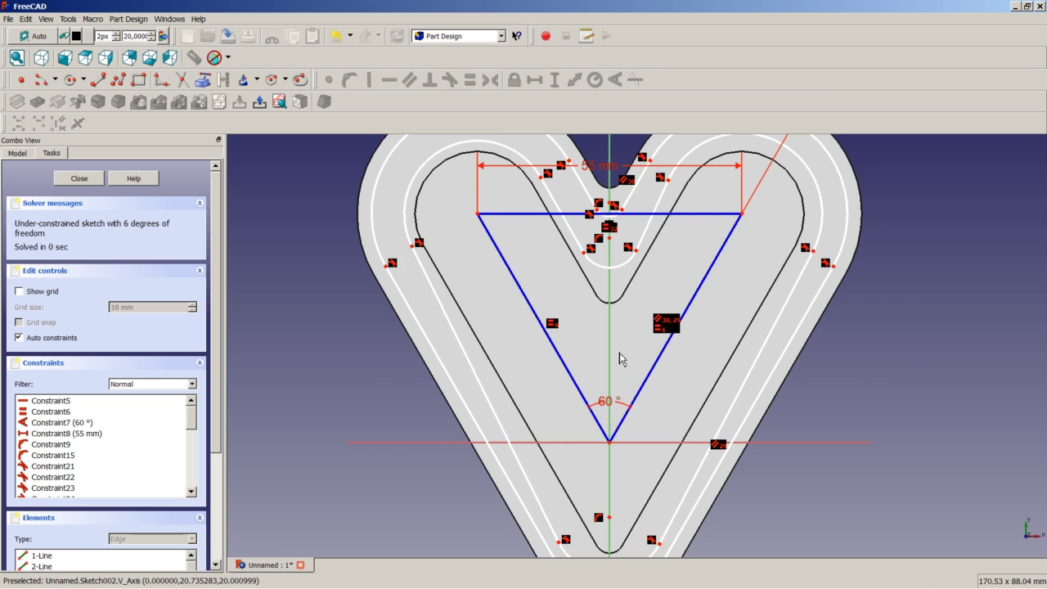
scroll(619, 360, "down", 3)
scroll(617, 372, "up", 1)
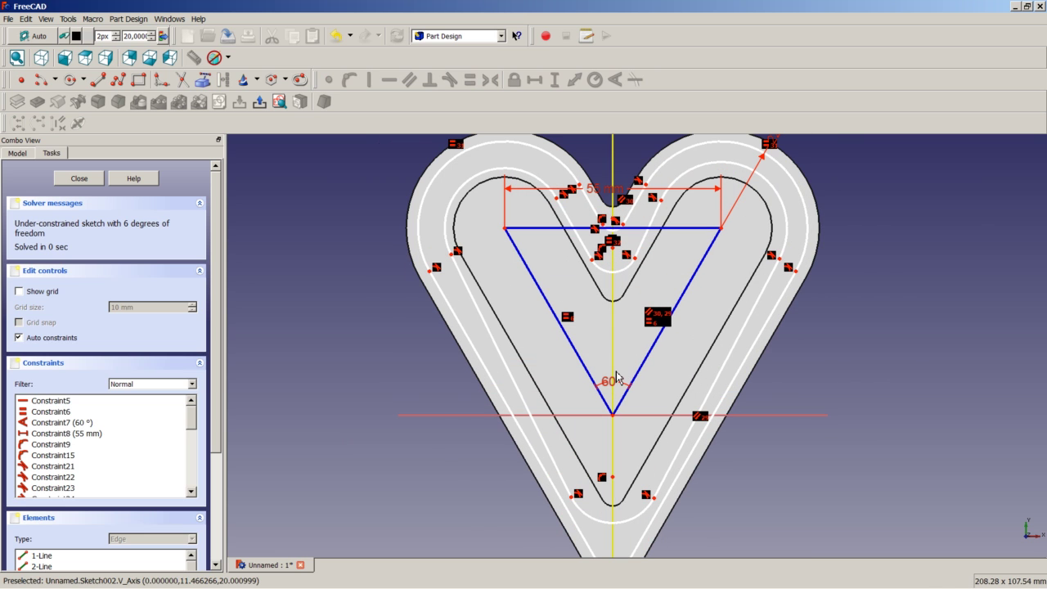
- Make the heart's right outer straight edge parallel to the triangle's right side
left_click(714, 385)
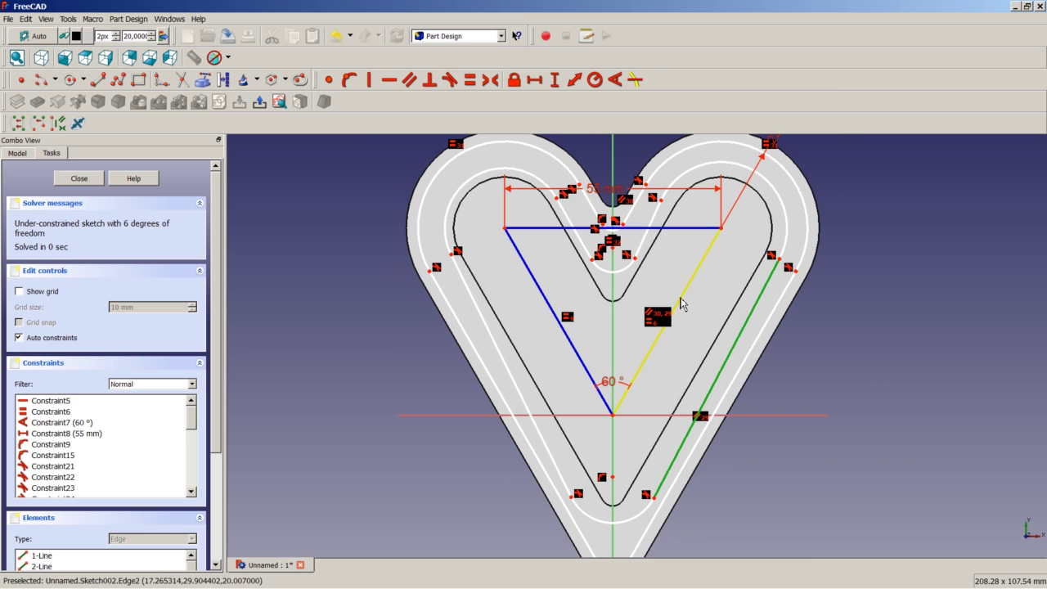
left_click(687, 287)
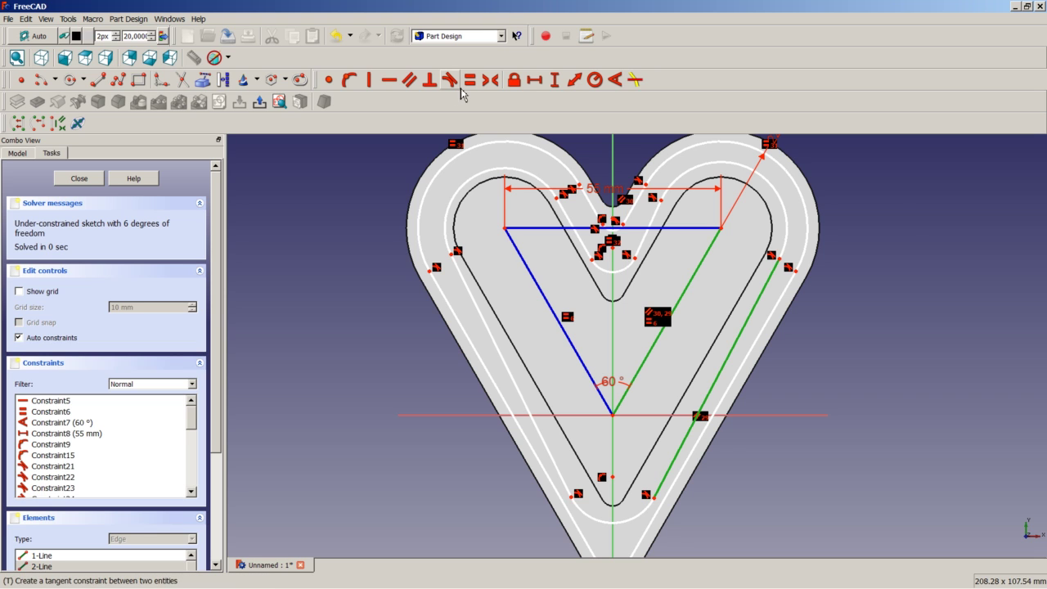
left_click(409, 79)
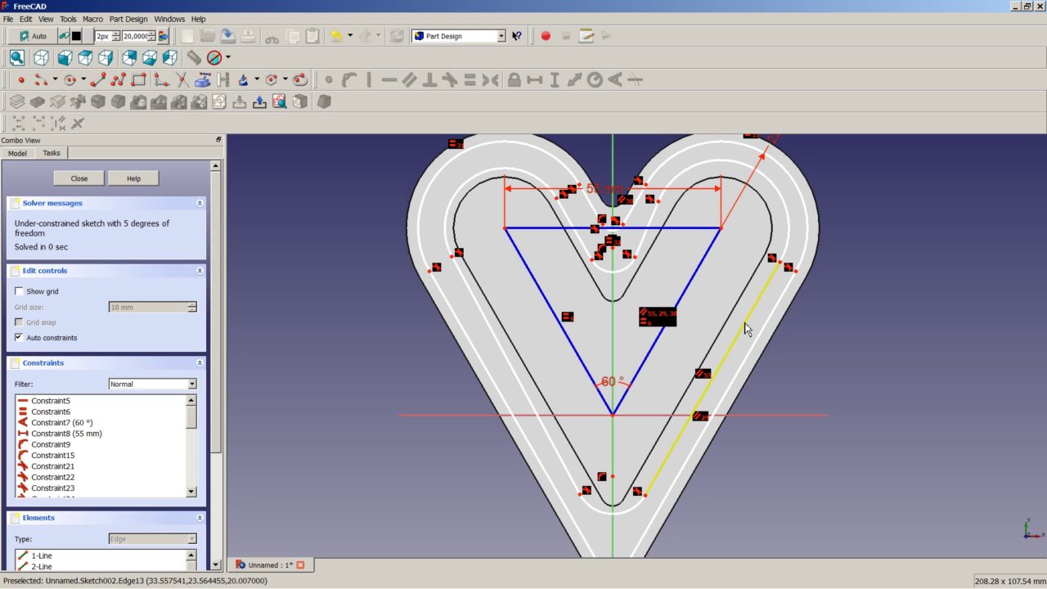
- Make the short inner V edge parallel to the triangle's right side
left_click(694, 288)
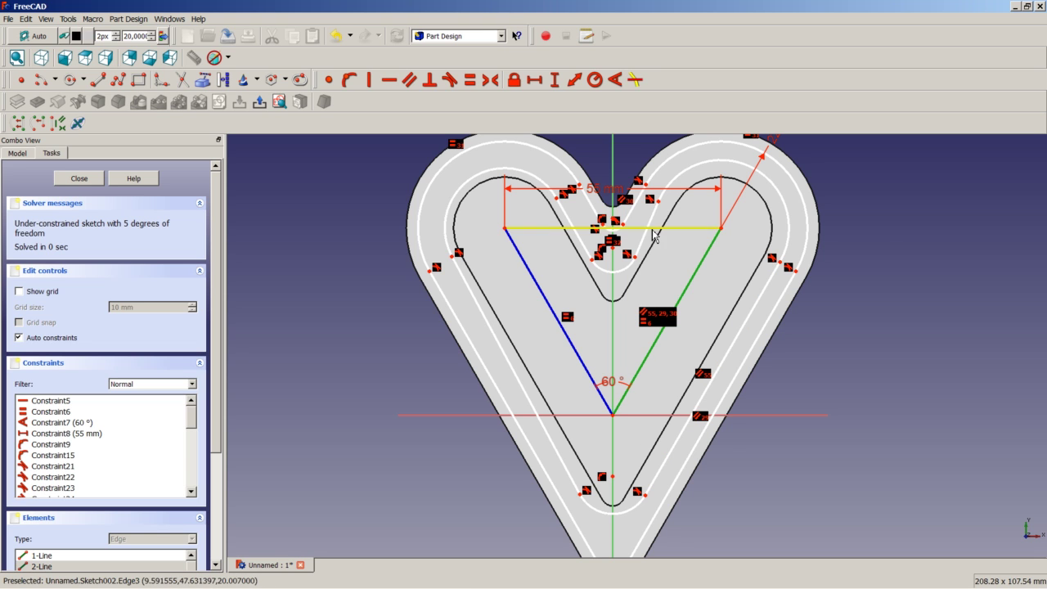
left_click(647, 229)
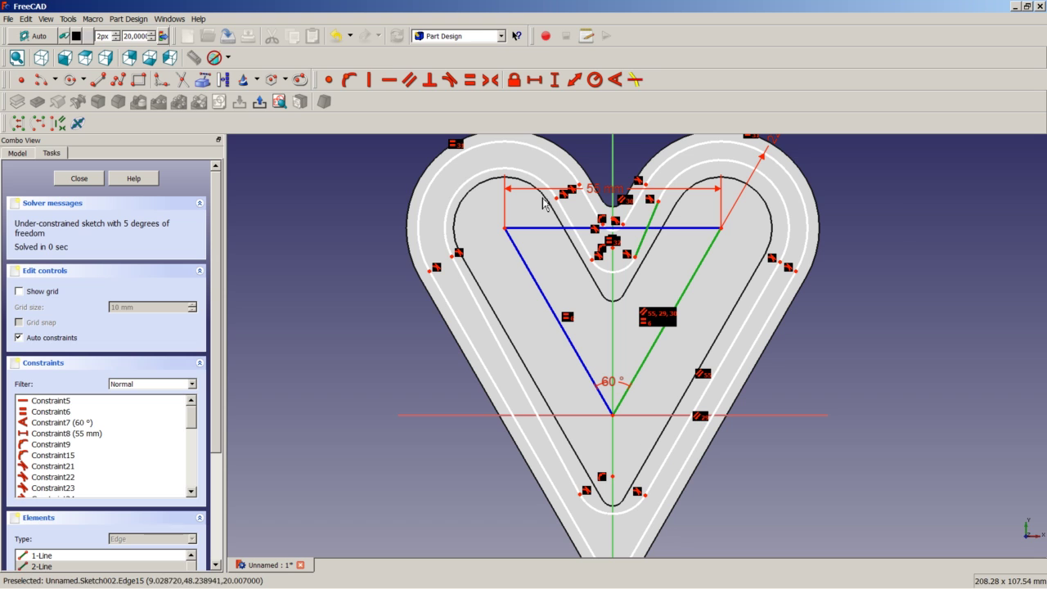
left_click(409, 80)
- Constrain the notch and bottom arcs equal, and the two upper lobe arcs equal
left_click(623, 273)
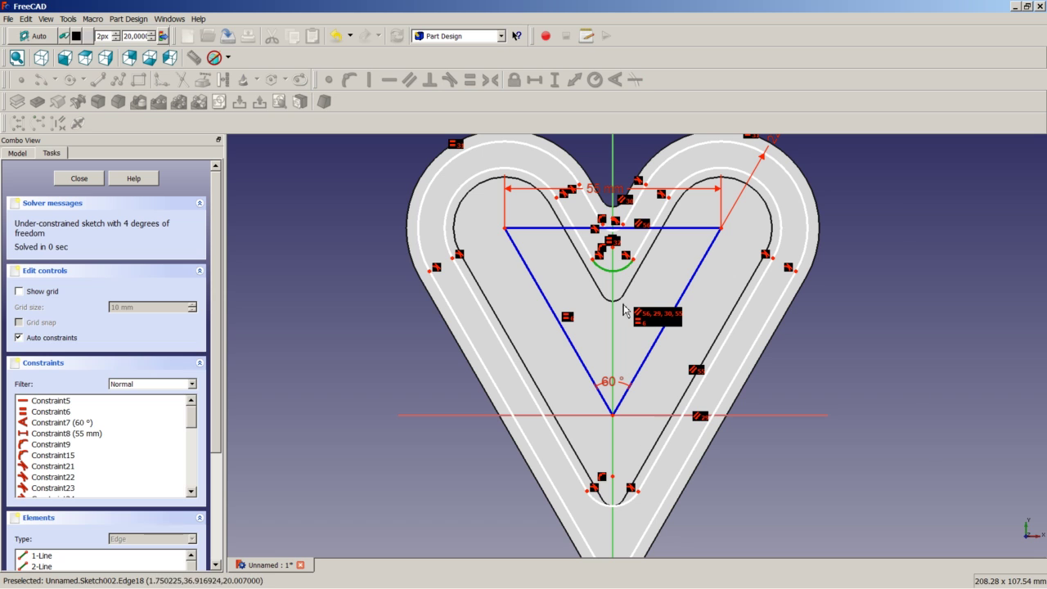
left_click(626, 506)
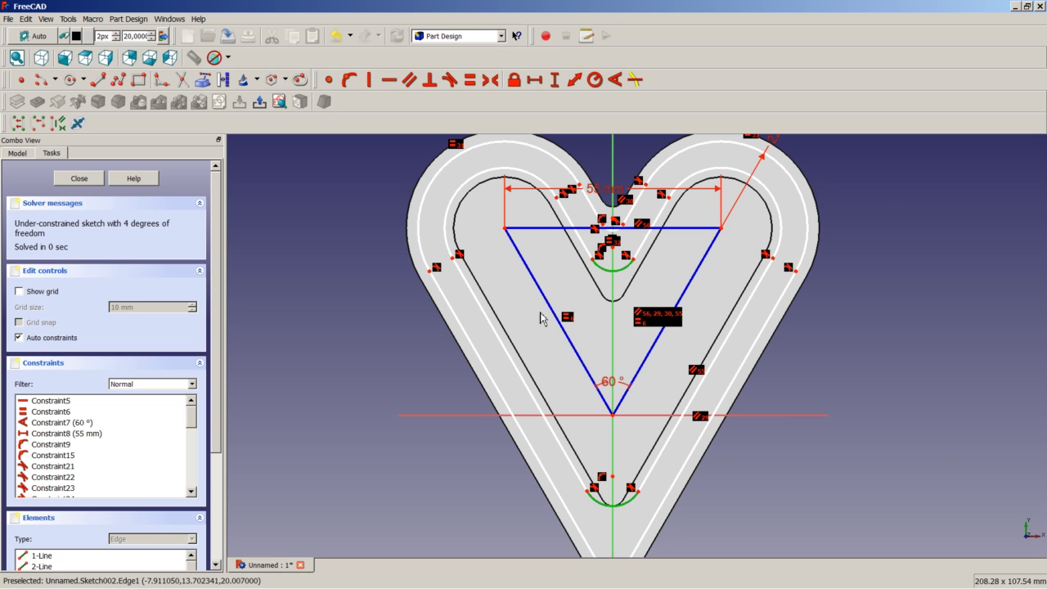
left_click(470, 79)
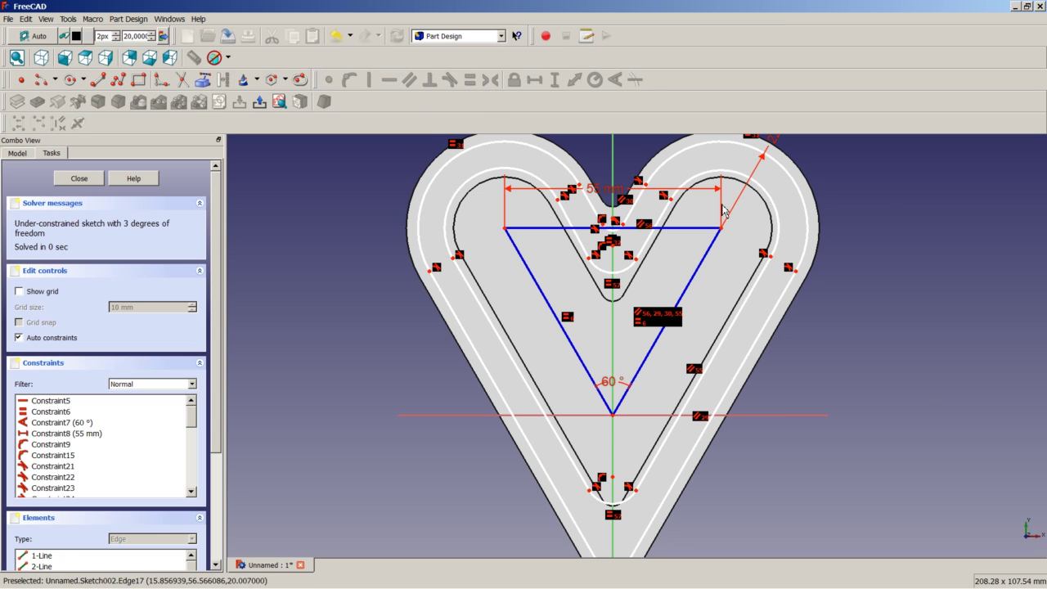
left_click(777, 214)
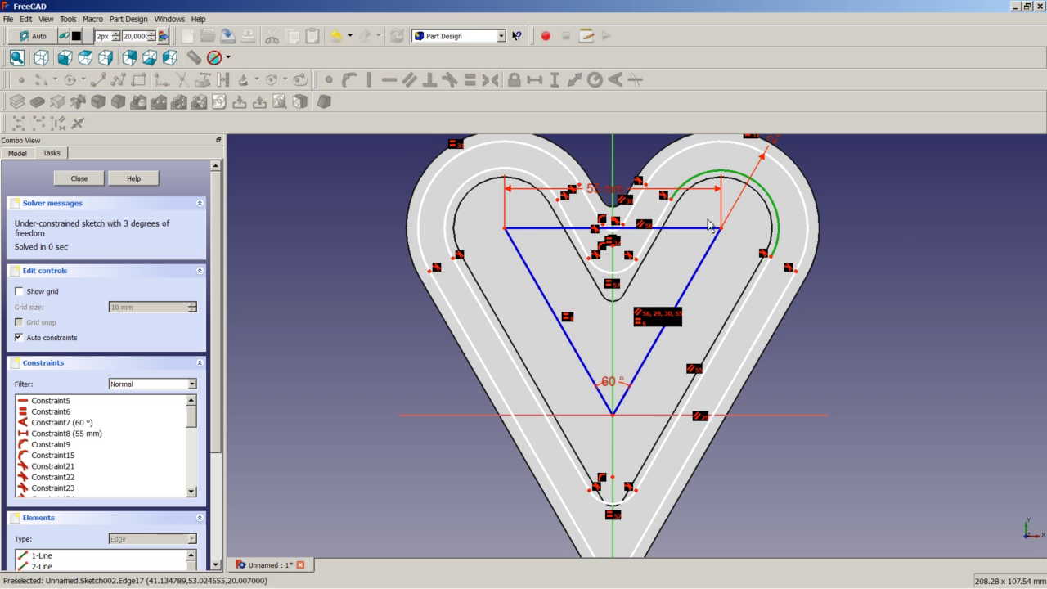
left_click(462, 186)
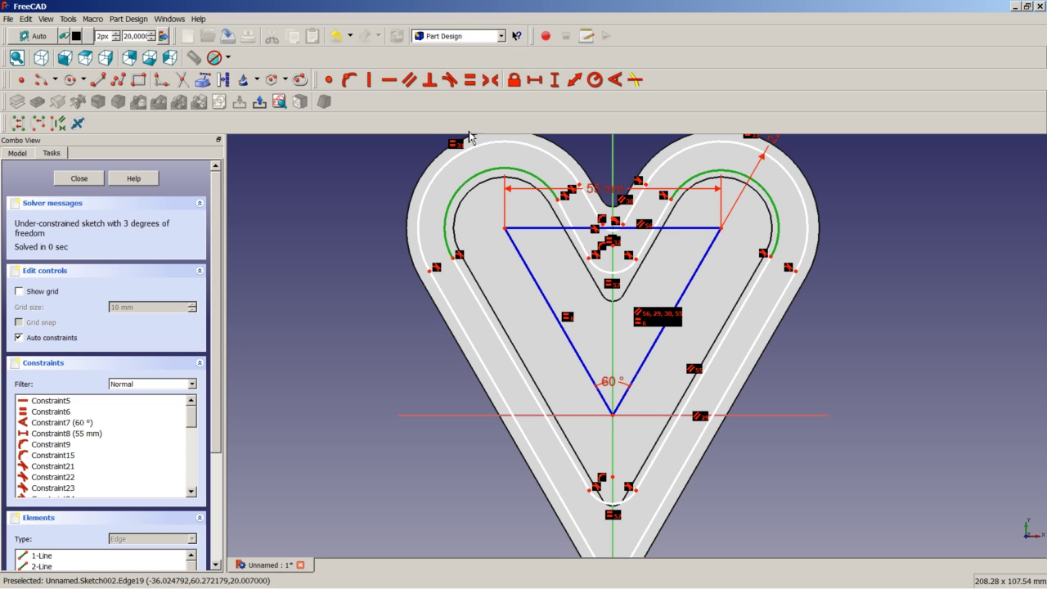
left_click(470, 81)
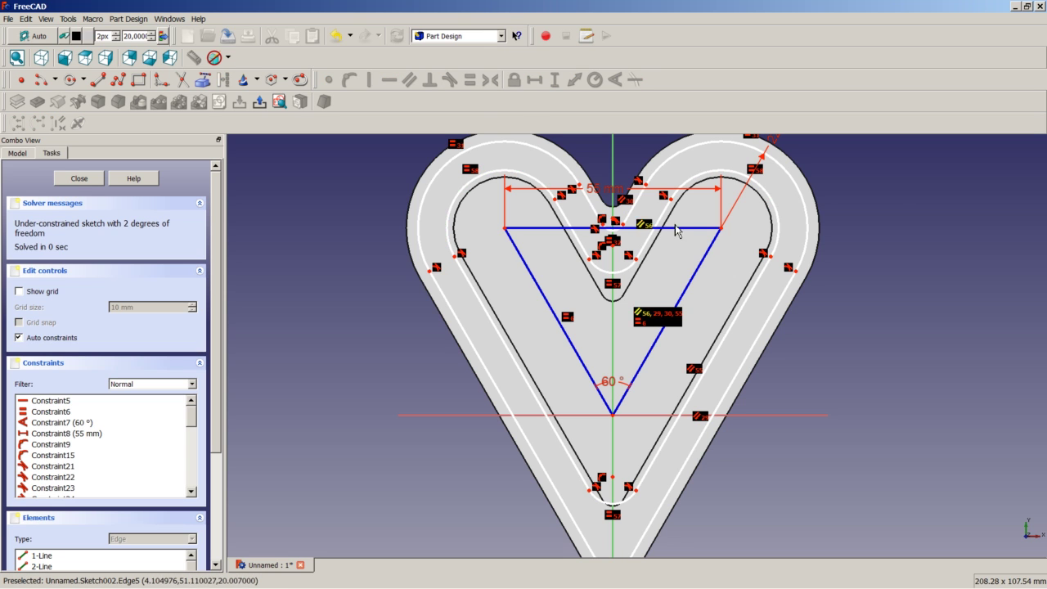
left_click(782, 225)
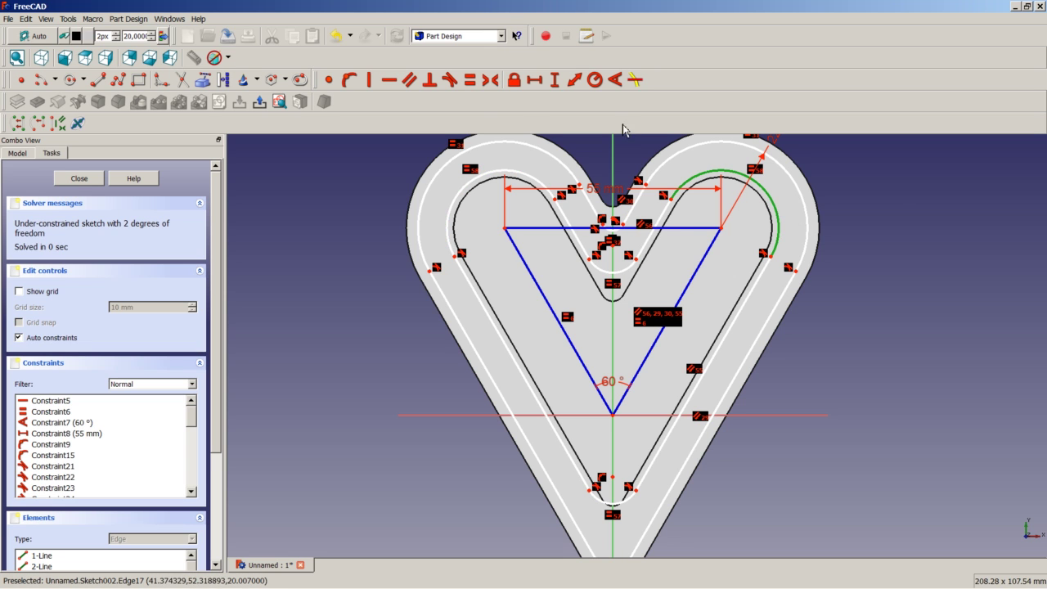
- Give the lobe arc a 16 mm radius and the two small arcs 3 mm, then close the sketch
left_click(598, 81)
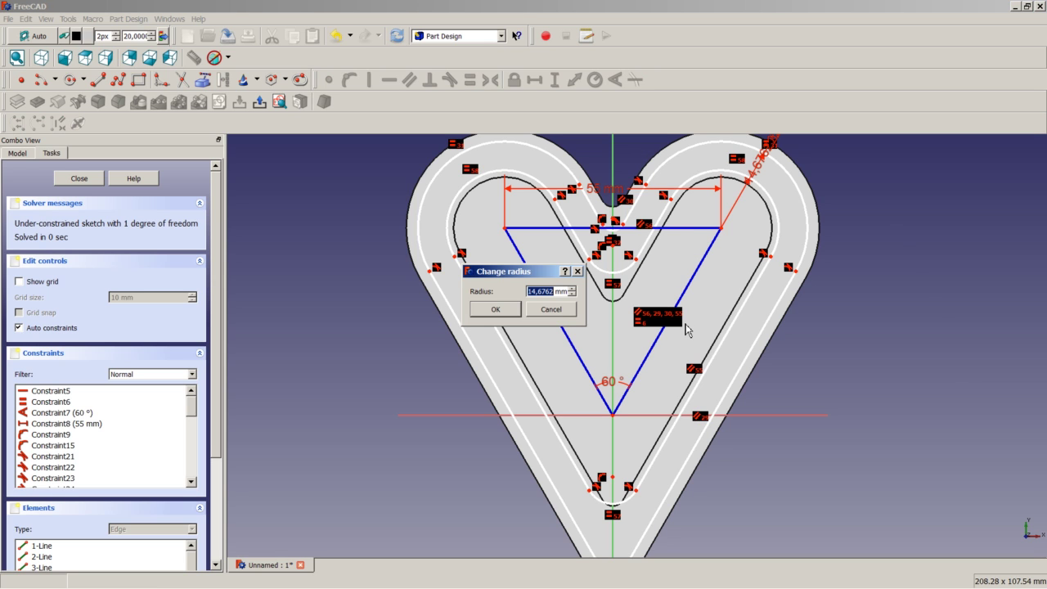
key("Return")
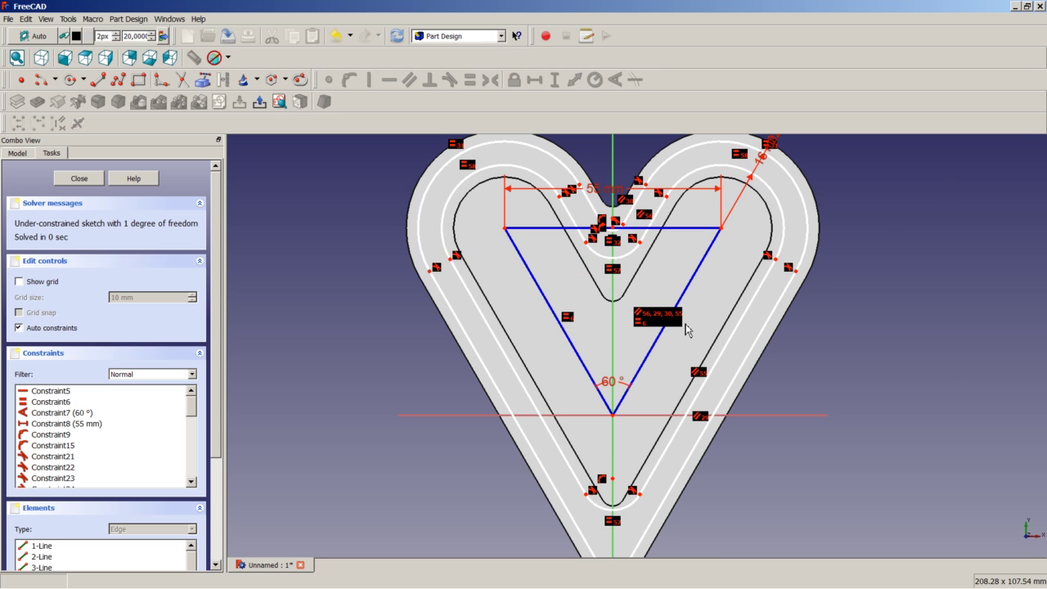
left_click(612, 506)
left_click(530, 170)
left_click(595, 79)
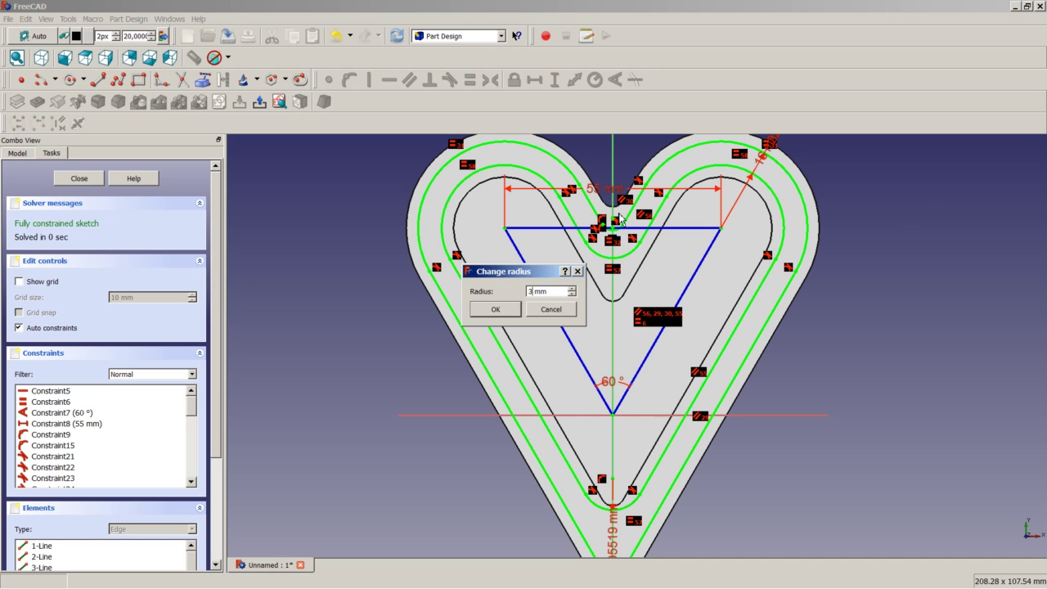
type("3")
key("Return")
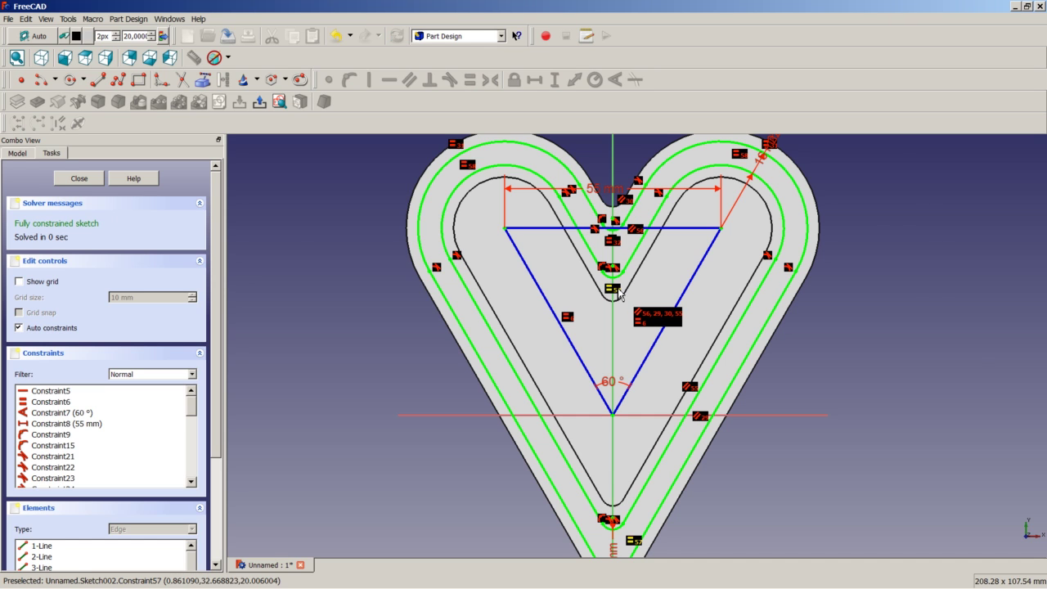
left_click(79, 179)
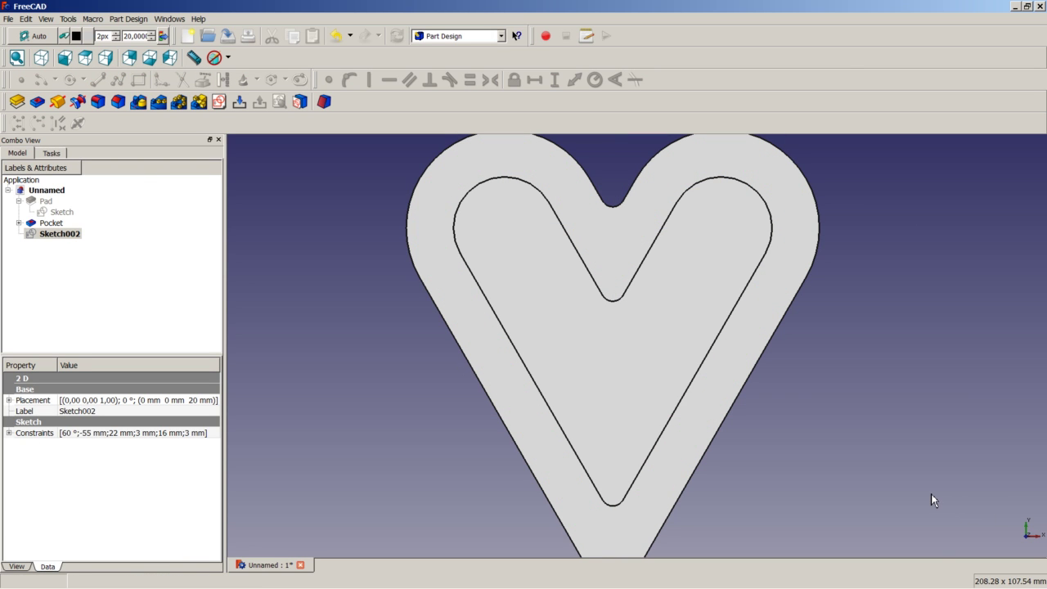
- Pad Sketch002 by 4 mm as Pad001, raising a ridged border on the dish rim
left_click(933, 500)
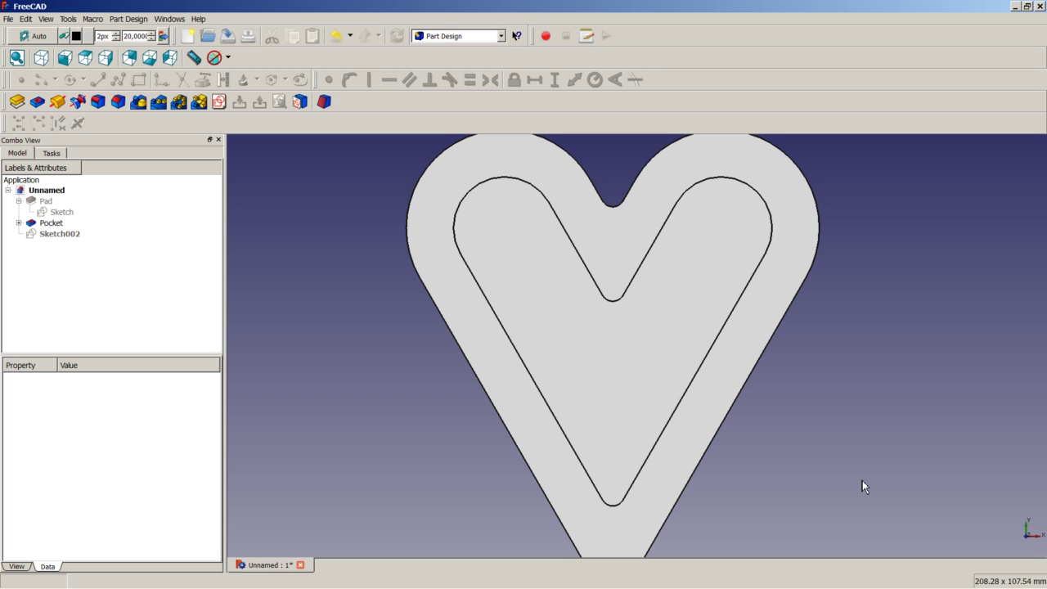
left_click(59, 234)
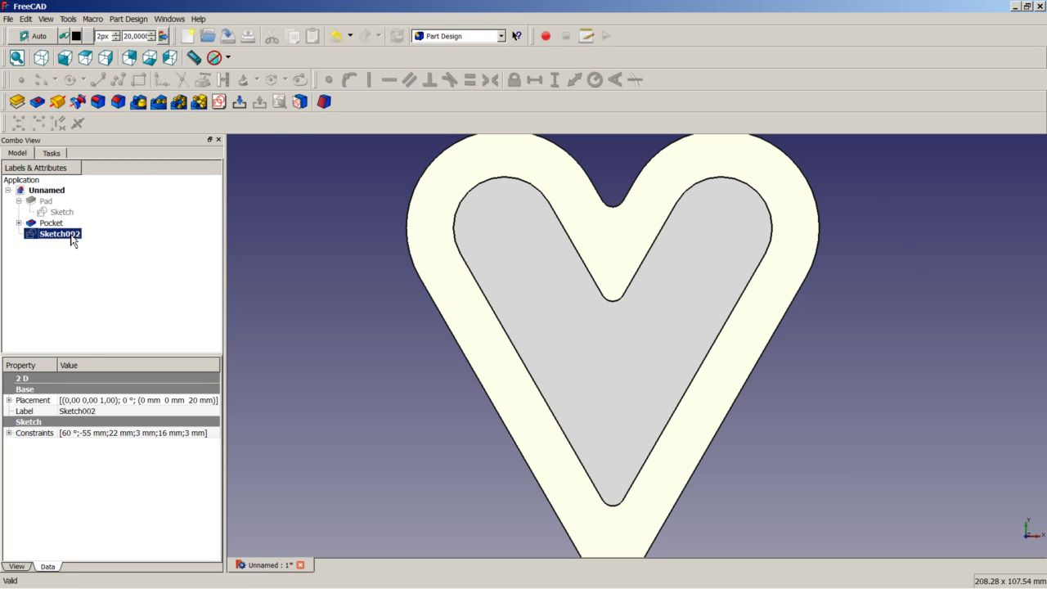
left_click(19, 200)
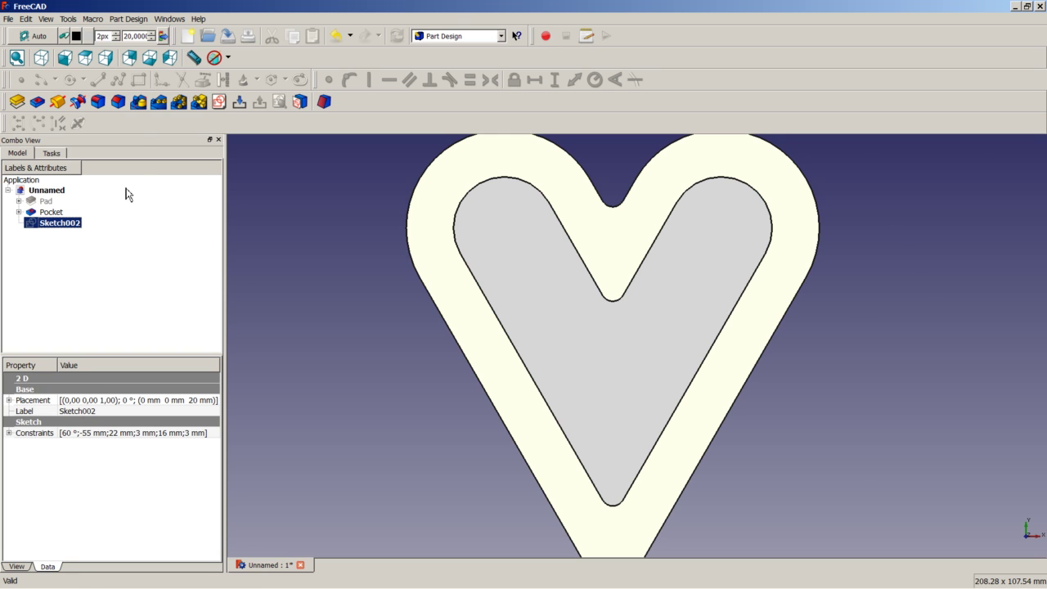
left_click(17, 102)
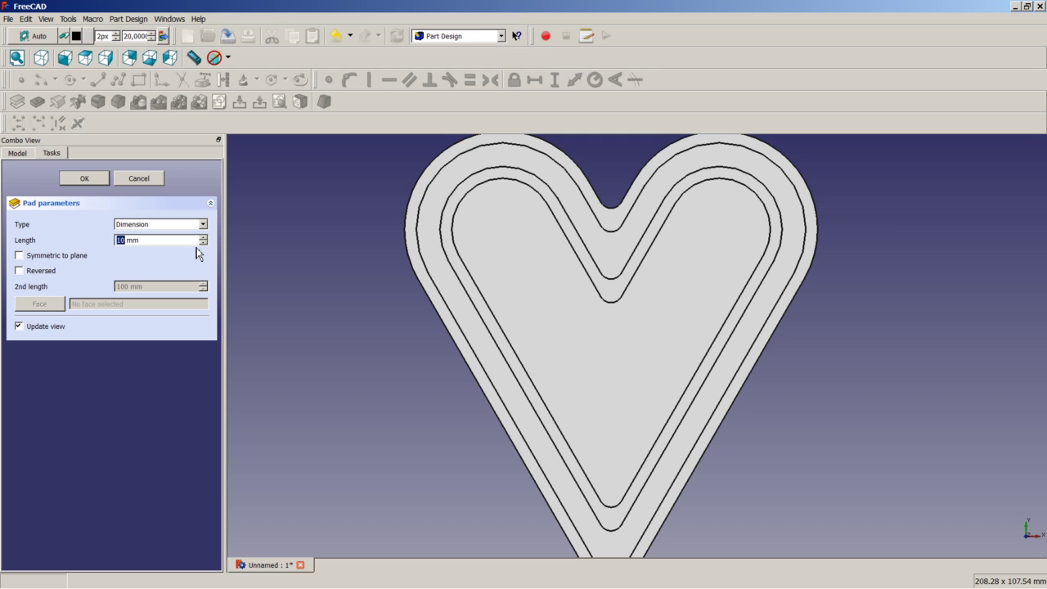
left_click(86, 179)
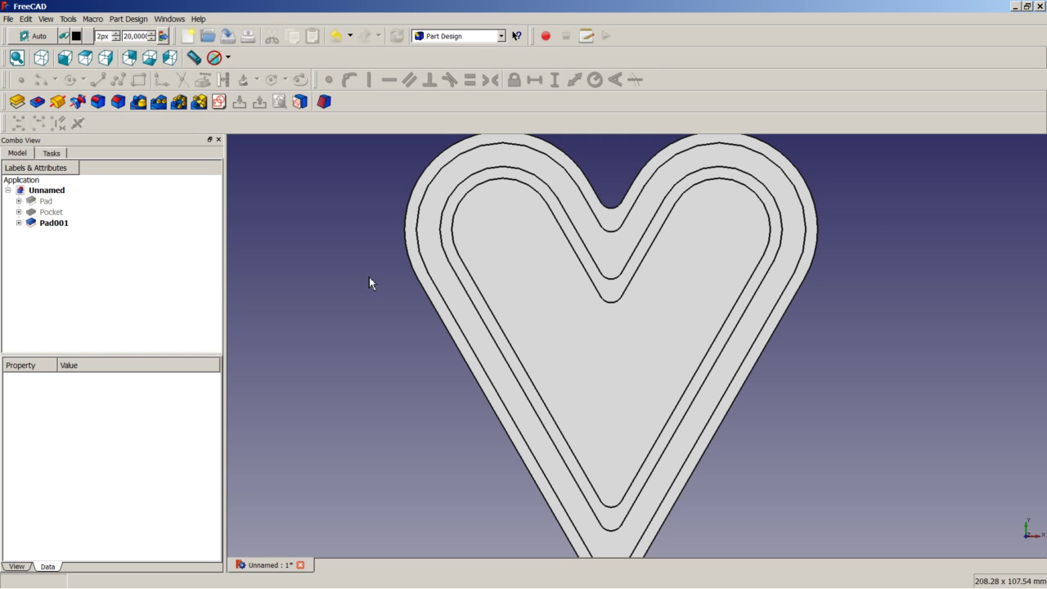
- Inspect the dish in isometric view from several sides and select the outer step and top rim faces
left_click(17, 58)
left_click(41, 57)
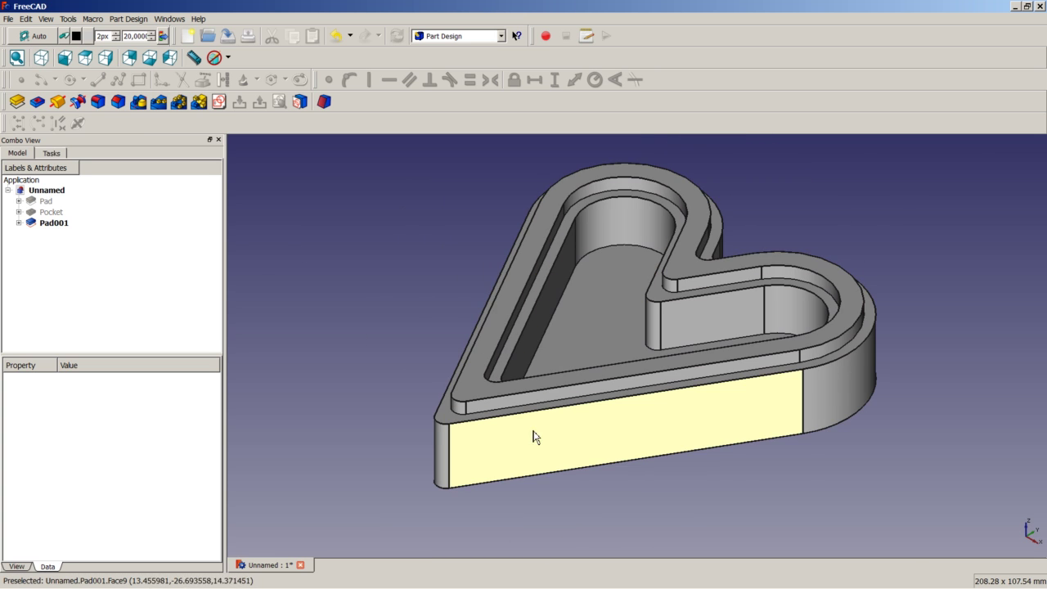
middle_click_drag(524, 479, 532, 398)
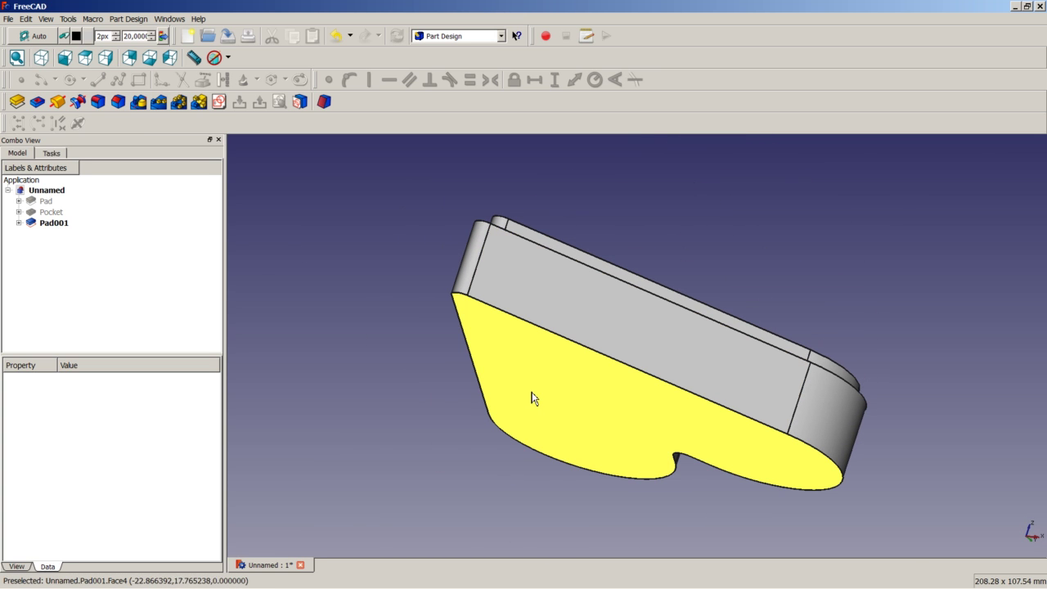
left_click(540, 373)
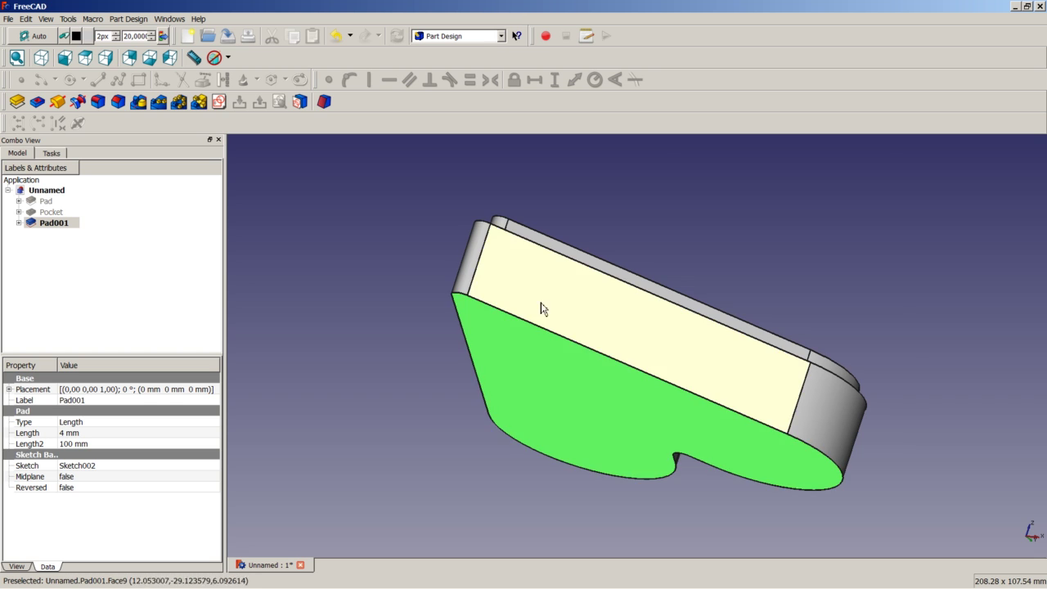
middle_click_drag(543, 306, 529, 350)
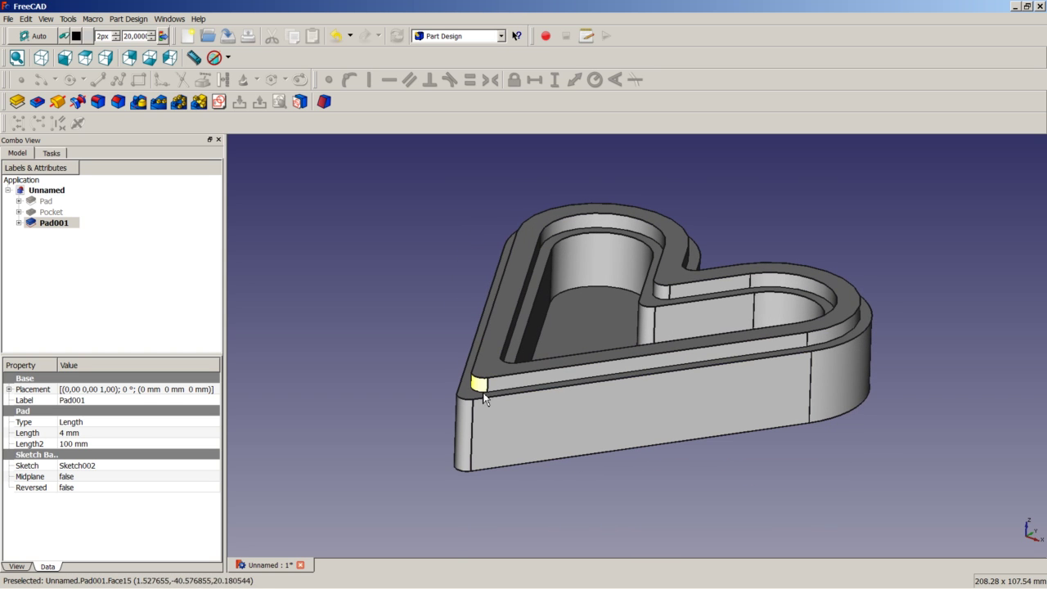
middle_click_drag(471, 399, 479, 375)
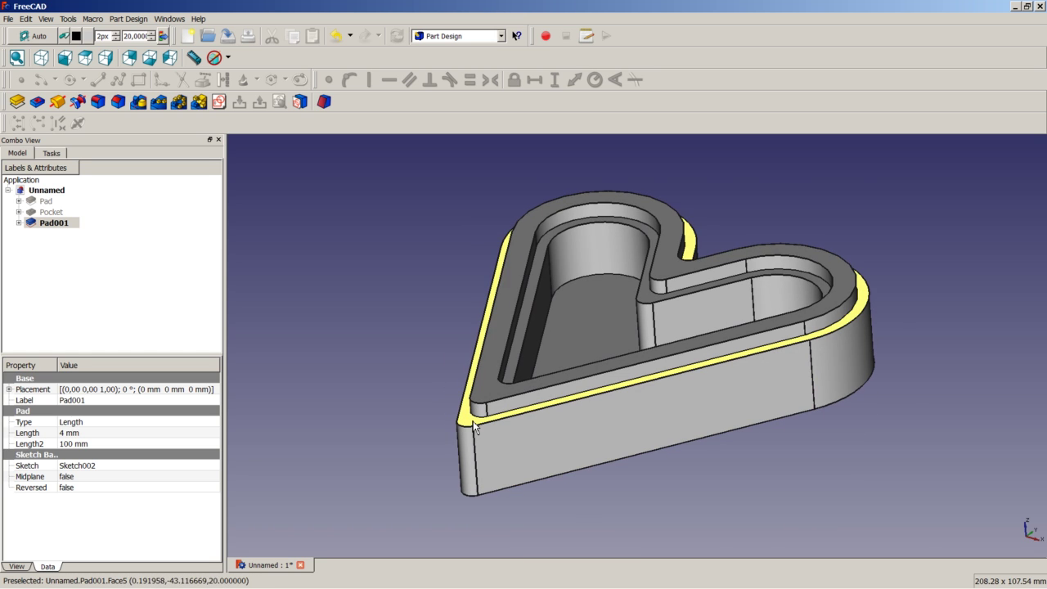
left_click(484, 406)
left_click(492, 393, "ctrl")
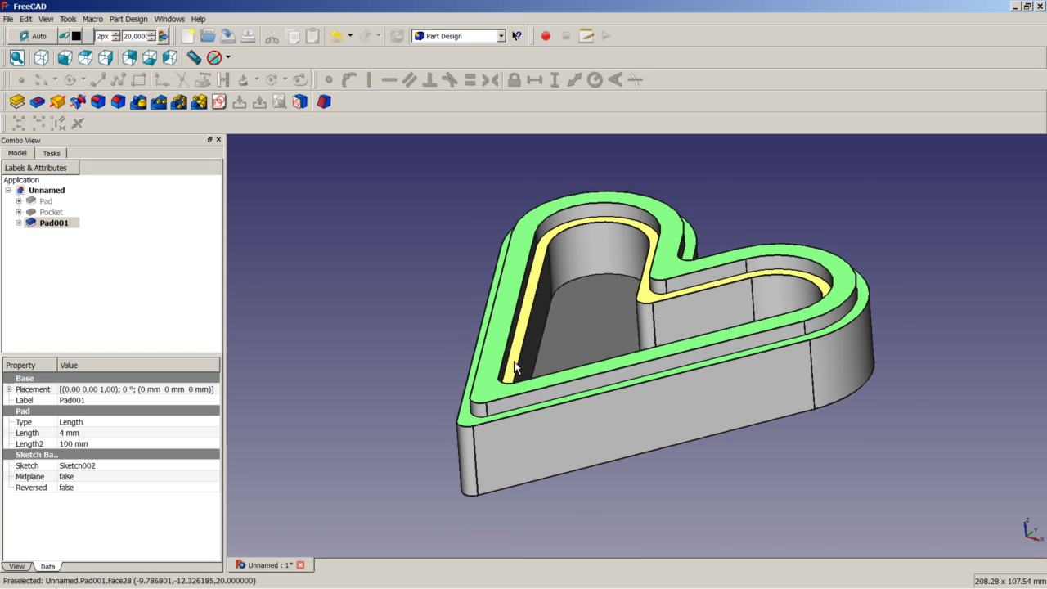
middle_click_drag(519, 427, 519, 402)
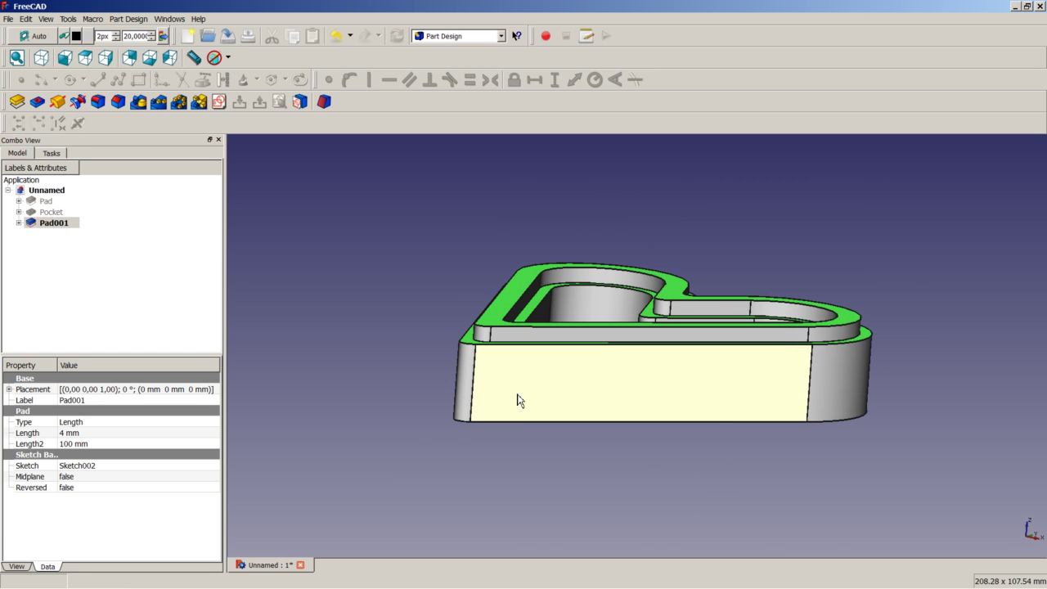
- Apply the 1 mm fillet to the dish's rim edges and orbit to look into the dish
left_click(97, 103)
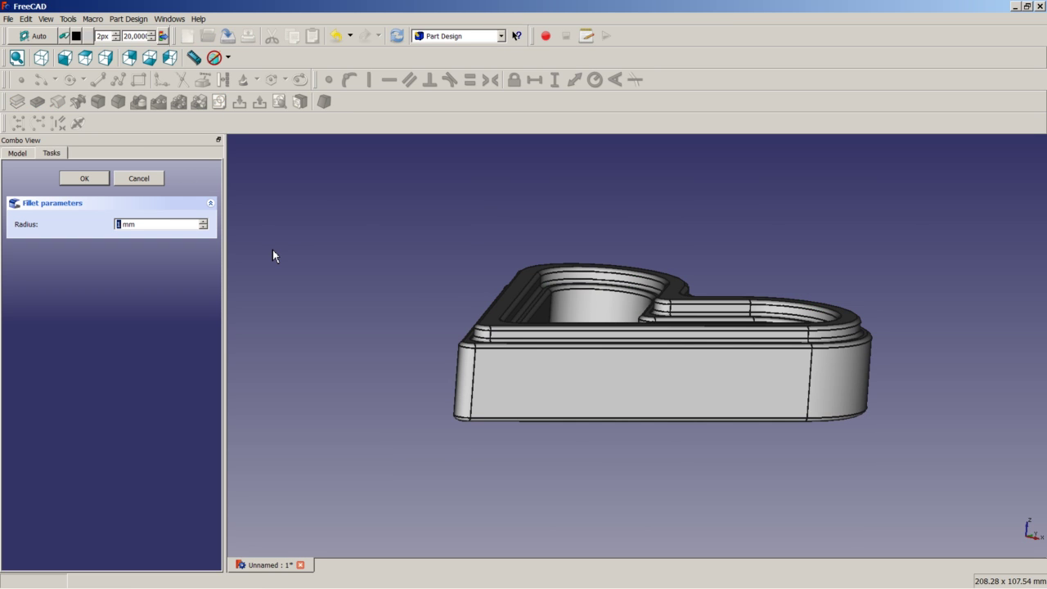
left_click(90, 181)
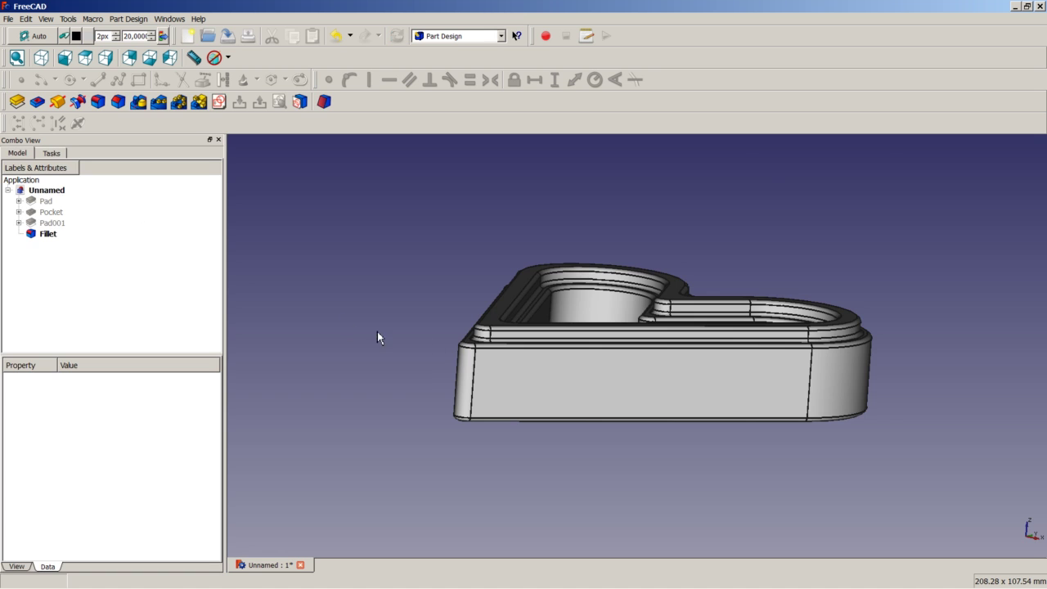
middle_click_drag(377, 331, 581, 359)
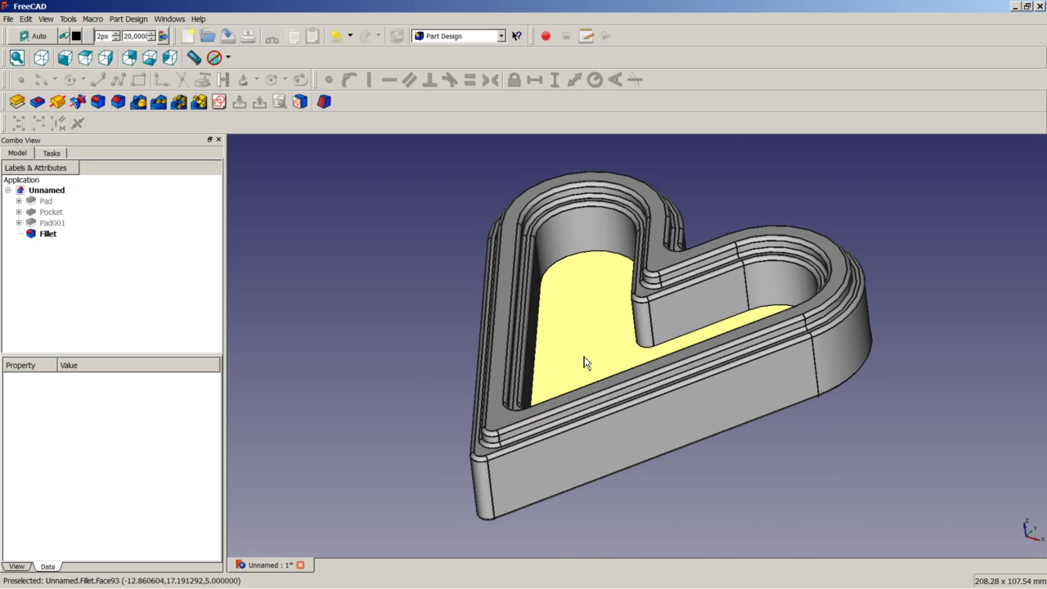
- Fillet the inner floor's edges with a 3 mm radius, then view the dish from above
left_click(593, 304)
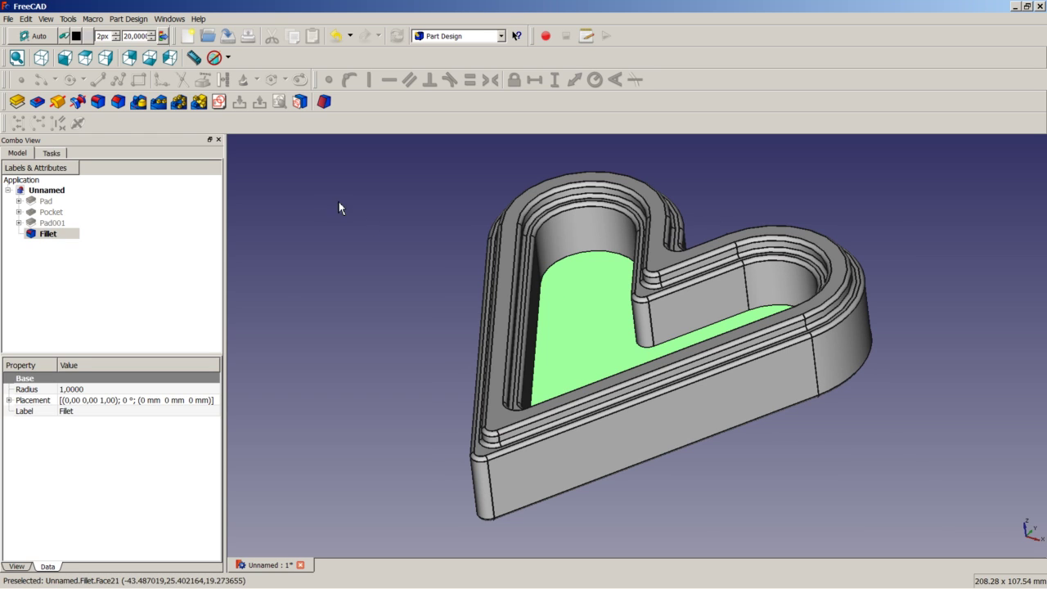
left_click(97, 102)
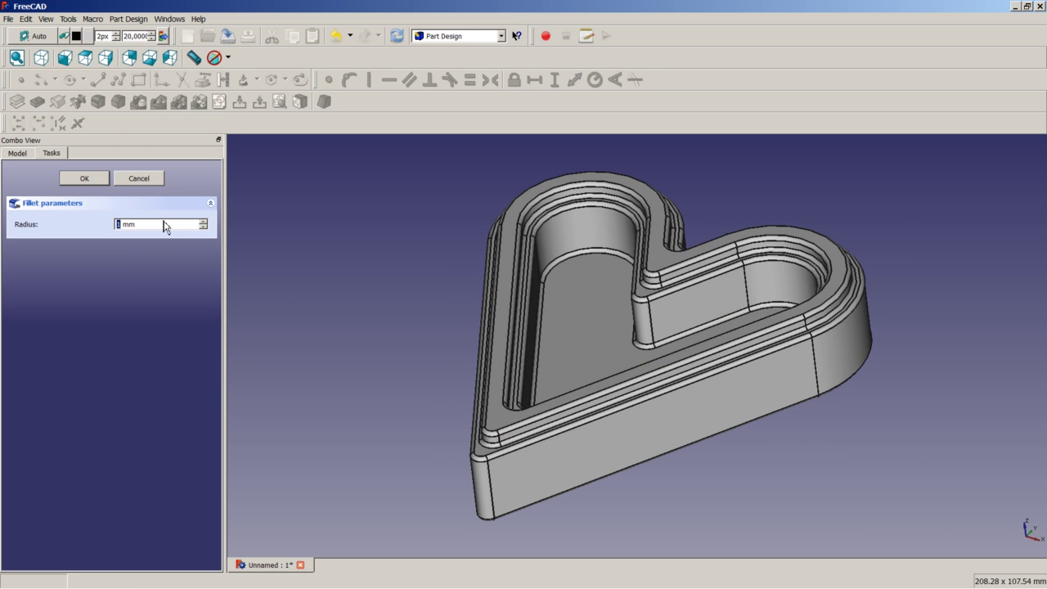
type("3")
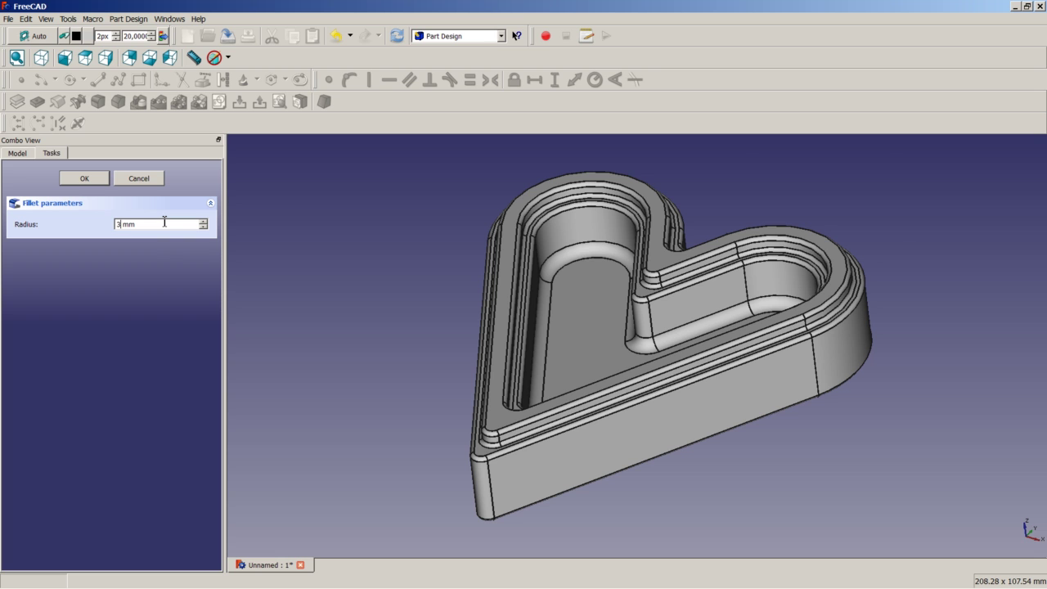
left_click(84, 179)
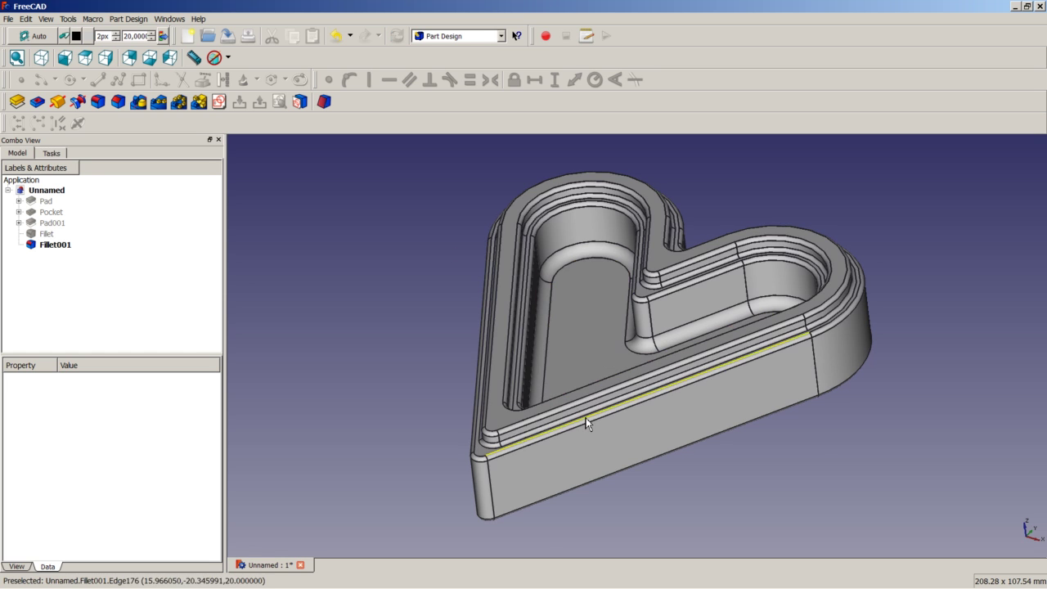
middle_click_drag(585, 417, 622, 414)
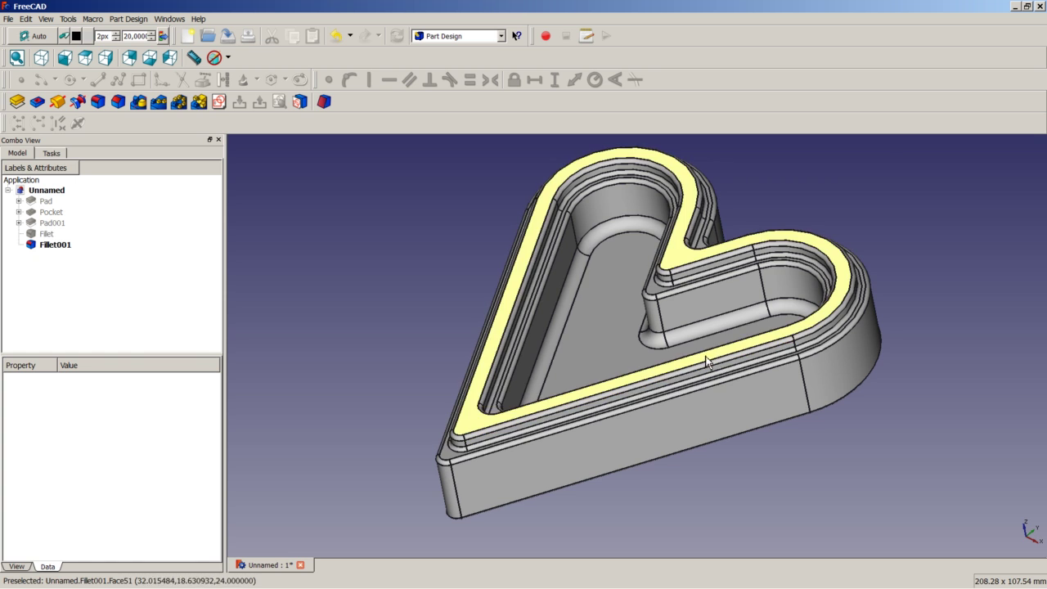
scroll(628, 321, "down", 1)
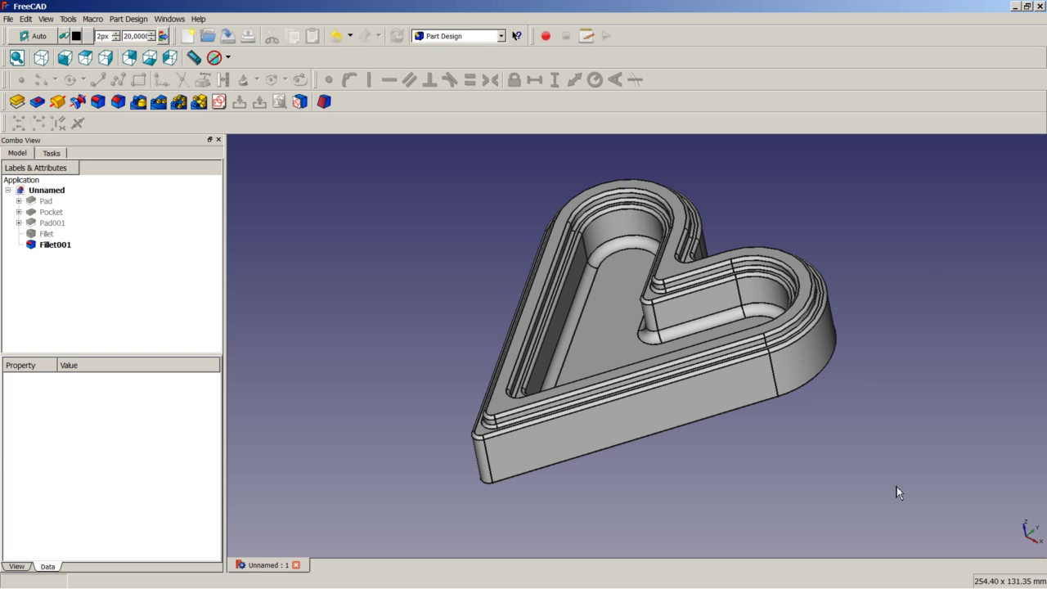
- Start a sketch on the dish's front face and add its top edge as external geometry
left_click(604, 430)
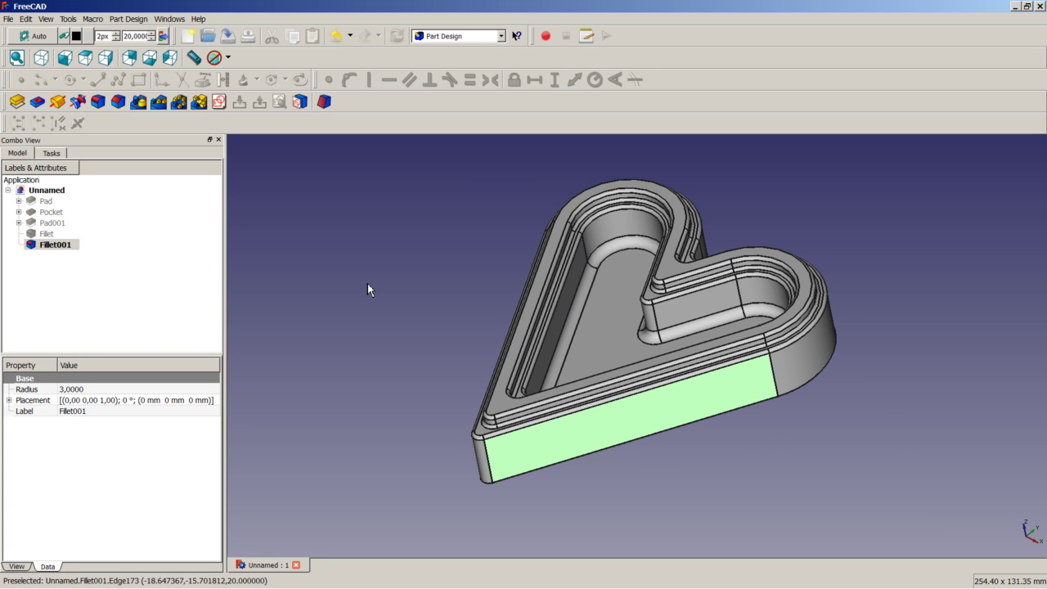
left_click(219, 101)
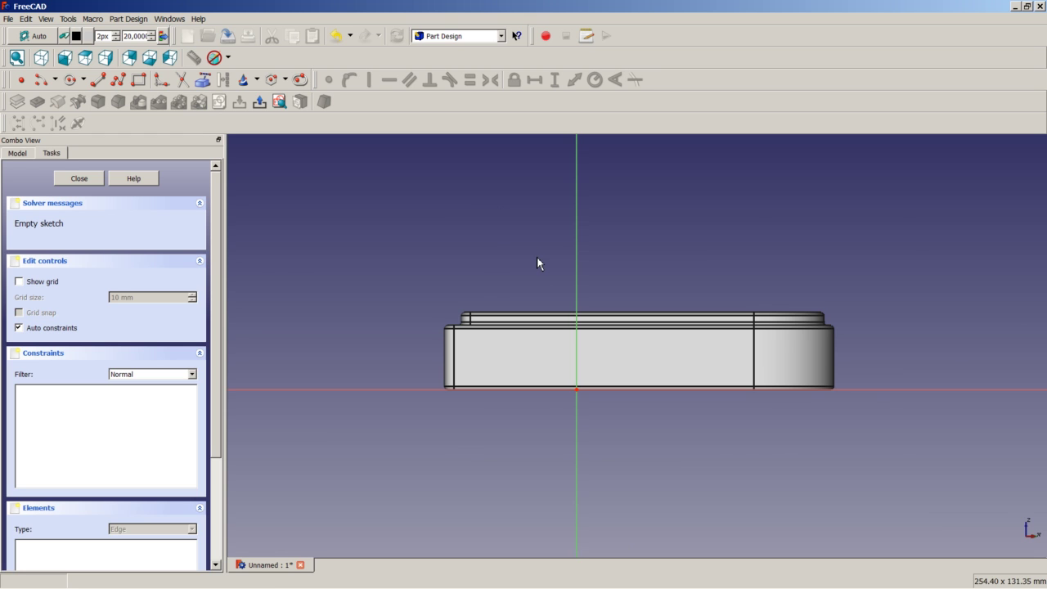
scroll(652, 293, "up", 5)
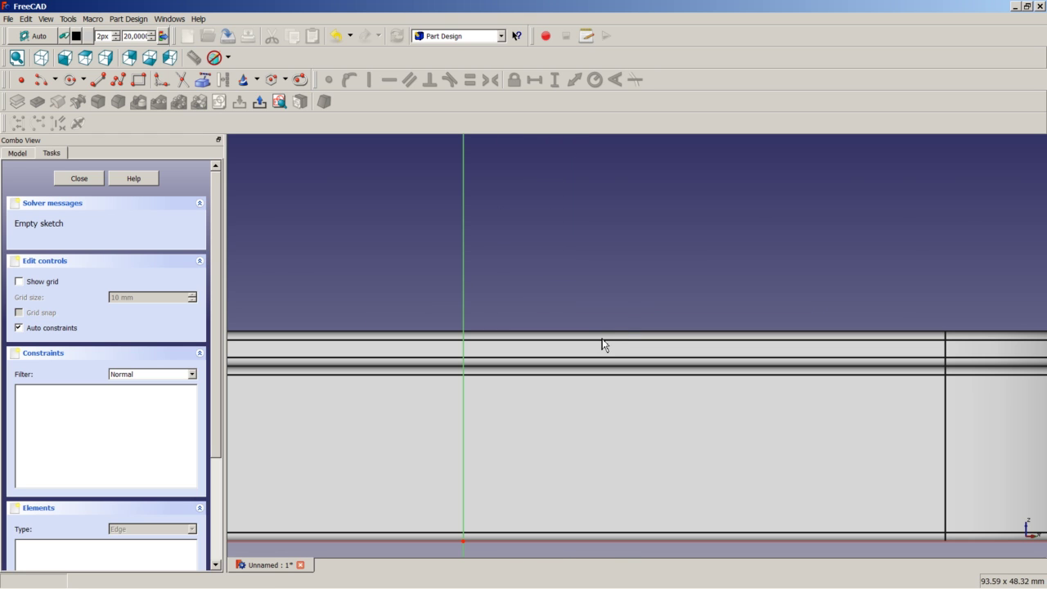
left_click(210, 84)
left_click(560, 332)
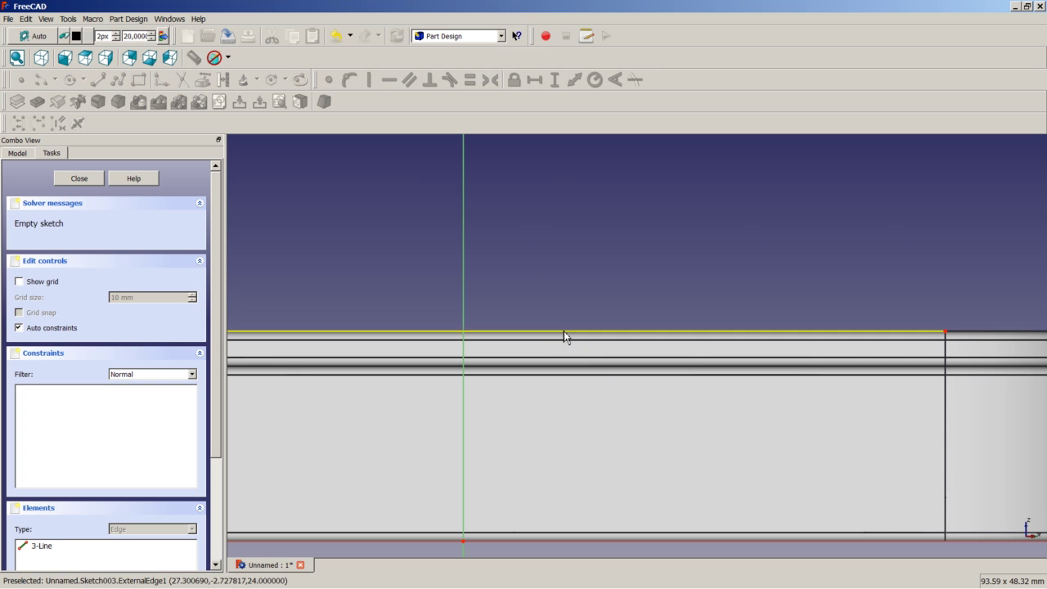
right_click(563, 331)
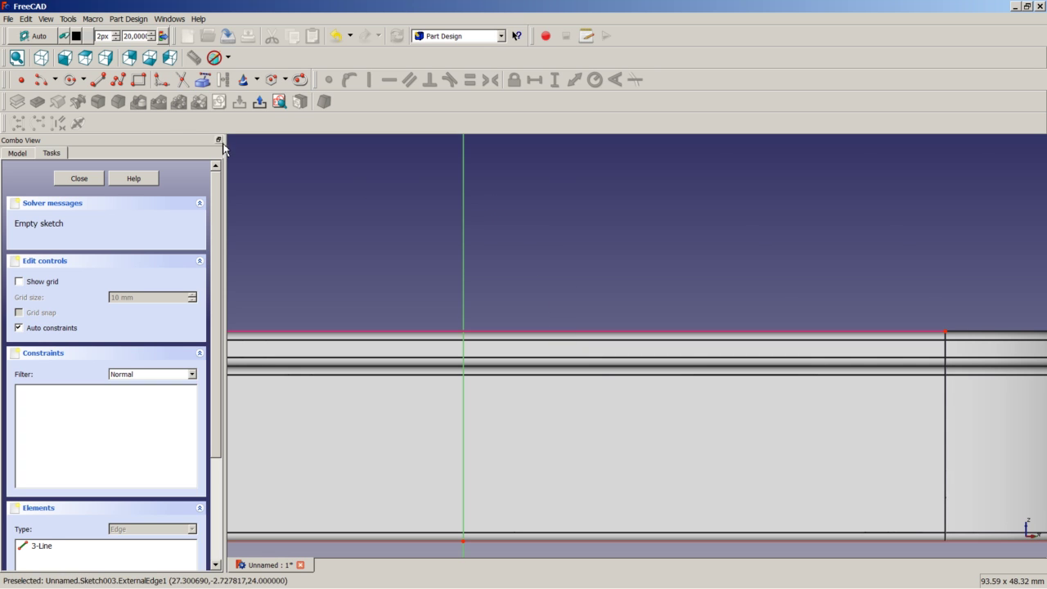
- Draw the keyhole's left side as a slanted then vertical polyline from the top edge
left_click(118, 81)
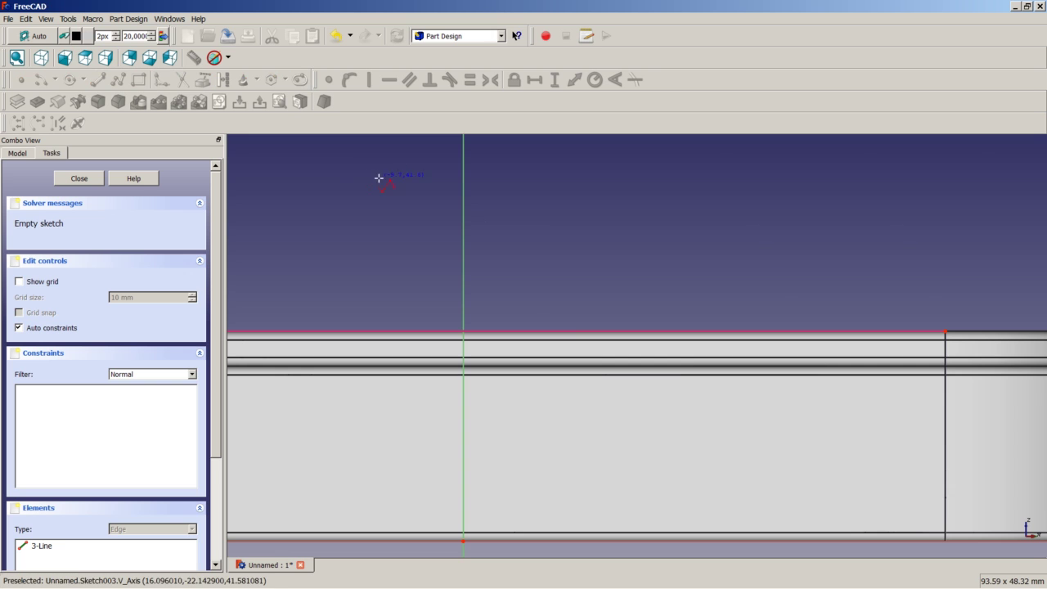
left_click(507, 331)
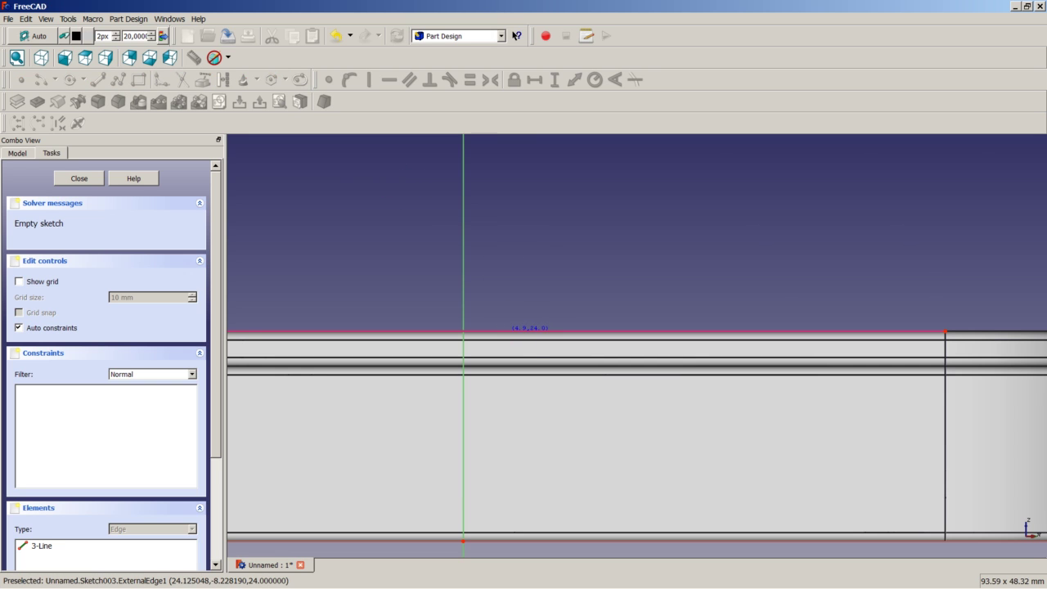
left_click(522, 349)
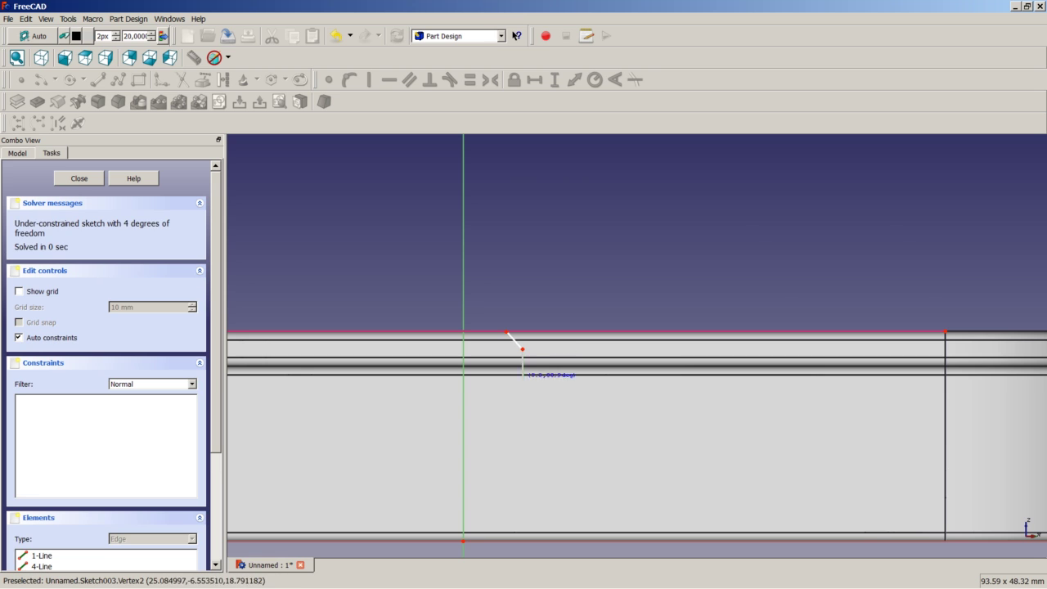
left_click(521, 408)
right_click(539, 406)
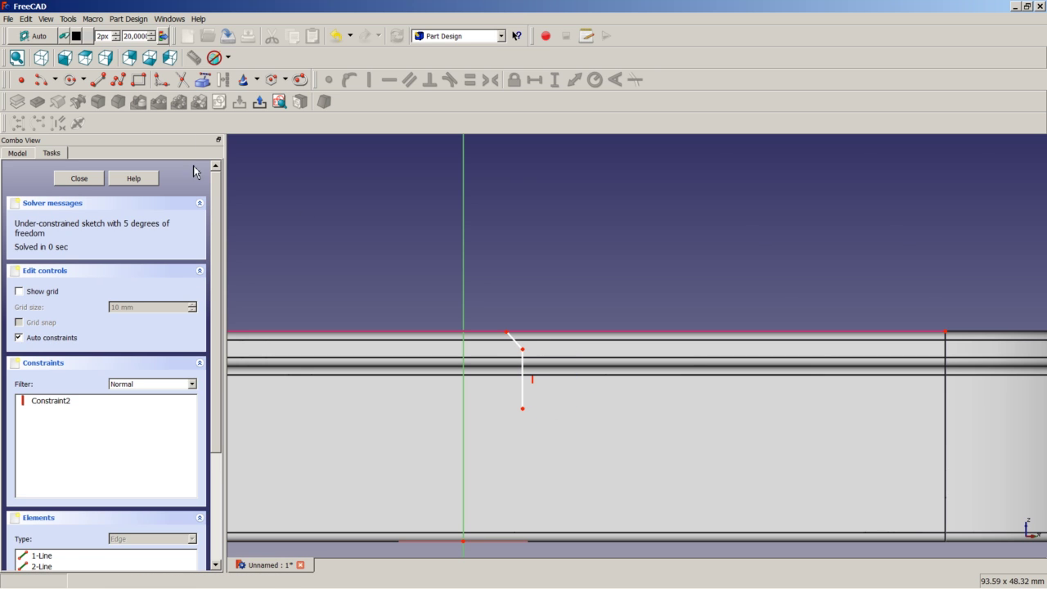
- Draw the second polyline: a horizontal top segment, a right slant and a vertical right side
left_click(120, 82)
scroll(531, 292, "up", 3)
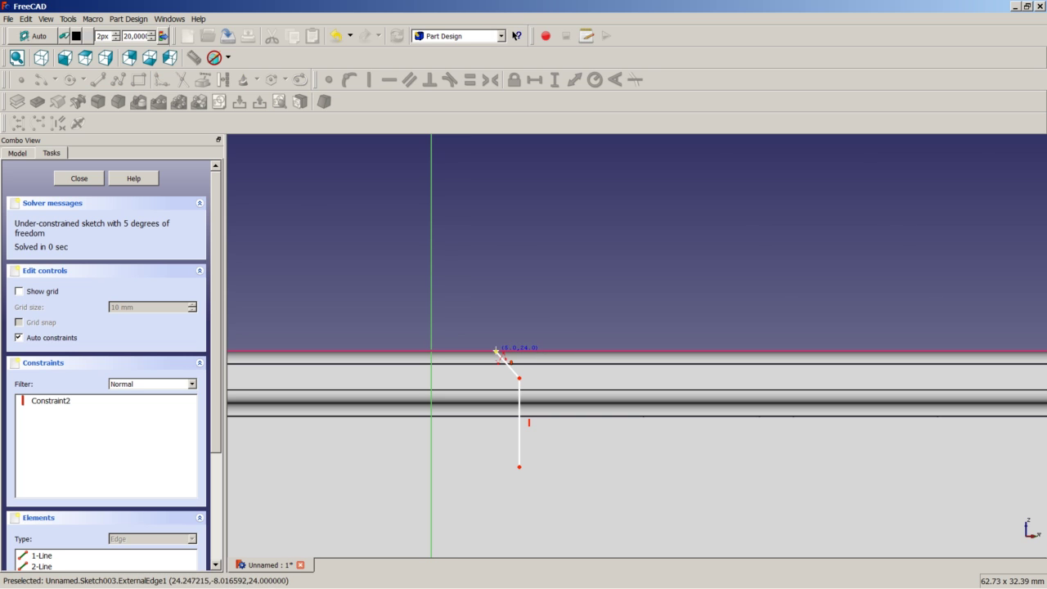
left_click(495, 351)
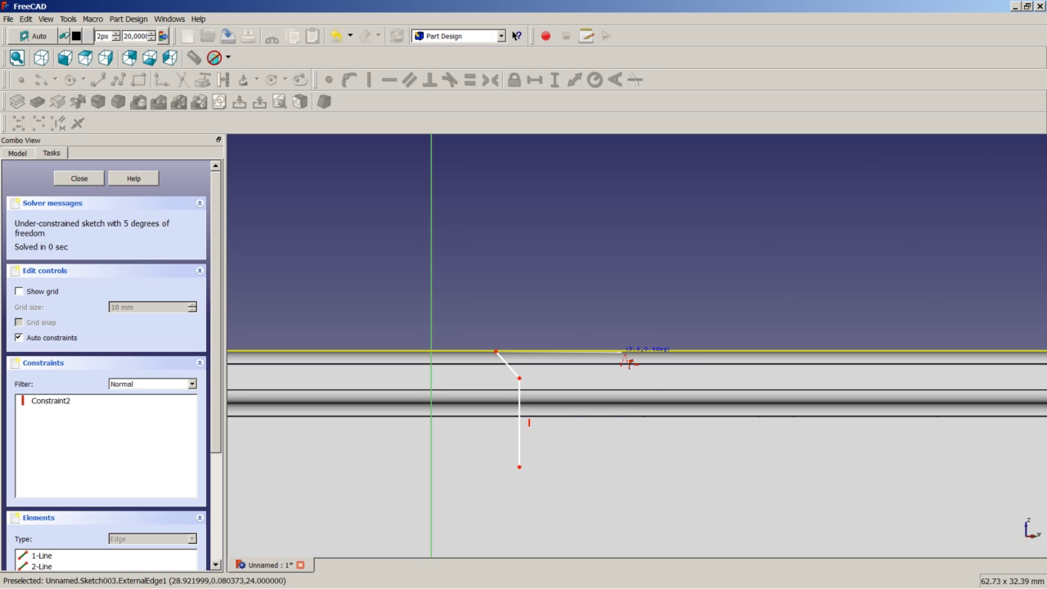
left_click(621, 352)
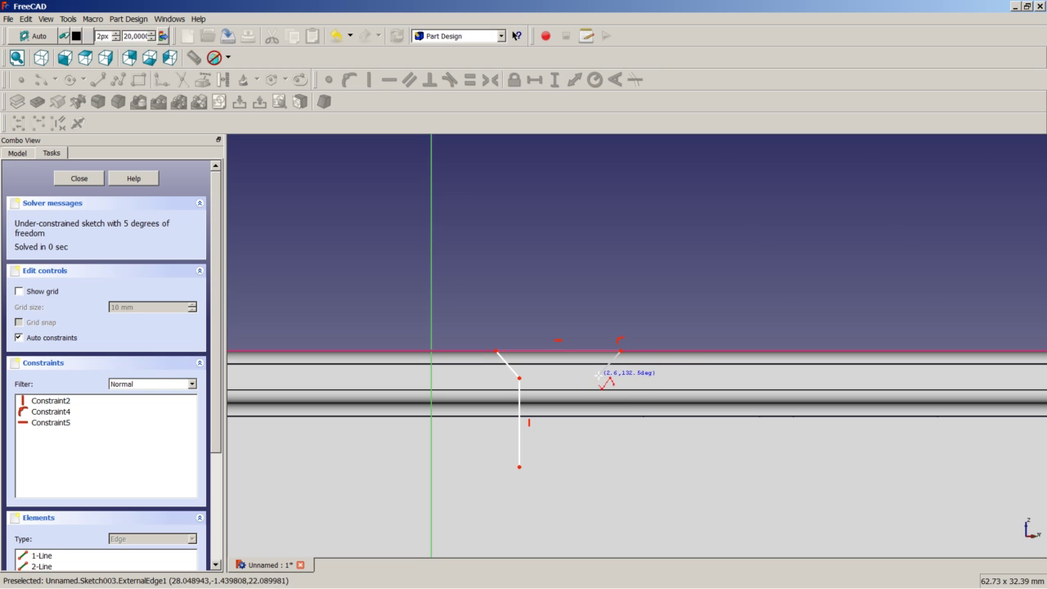
left_click(598, 375)
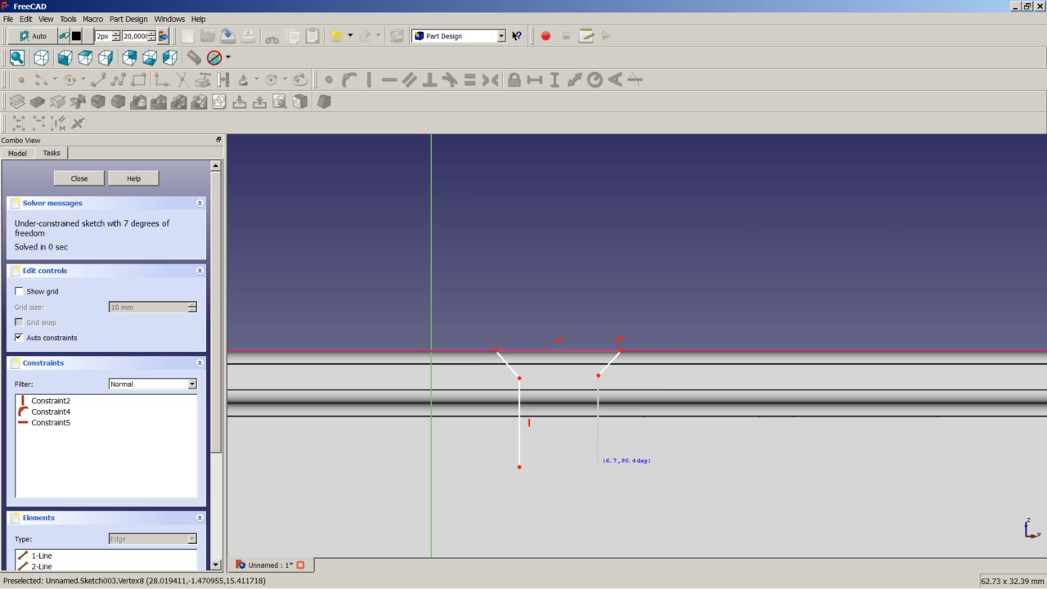
left_click(597, 464)
right_click(638, 453)
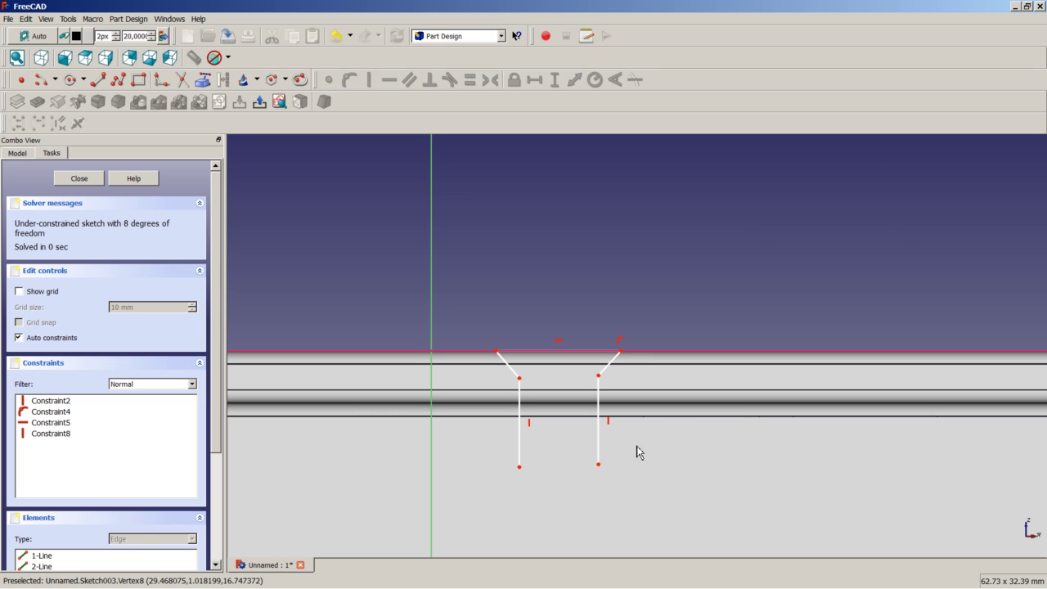
scroll(658, 458, "down", 2)
scroll(636, 470, "up", 4)
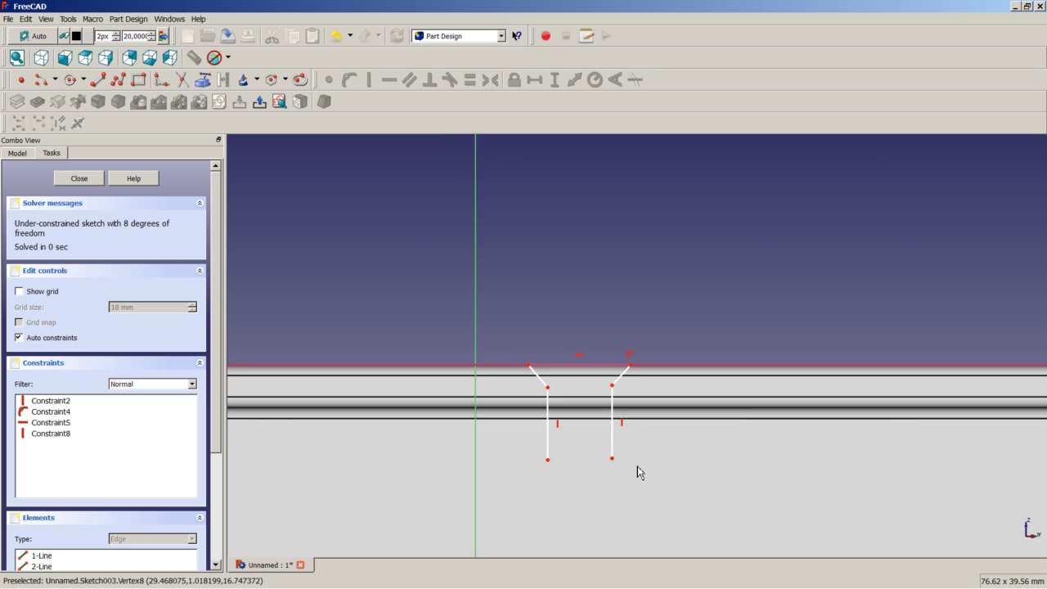
- Draw the bottom arc joining the lower ends of the keyhole's two sides
left_click(41, 80)
left_click(557, 437)
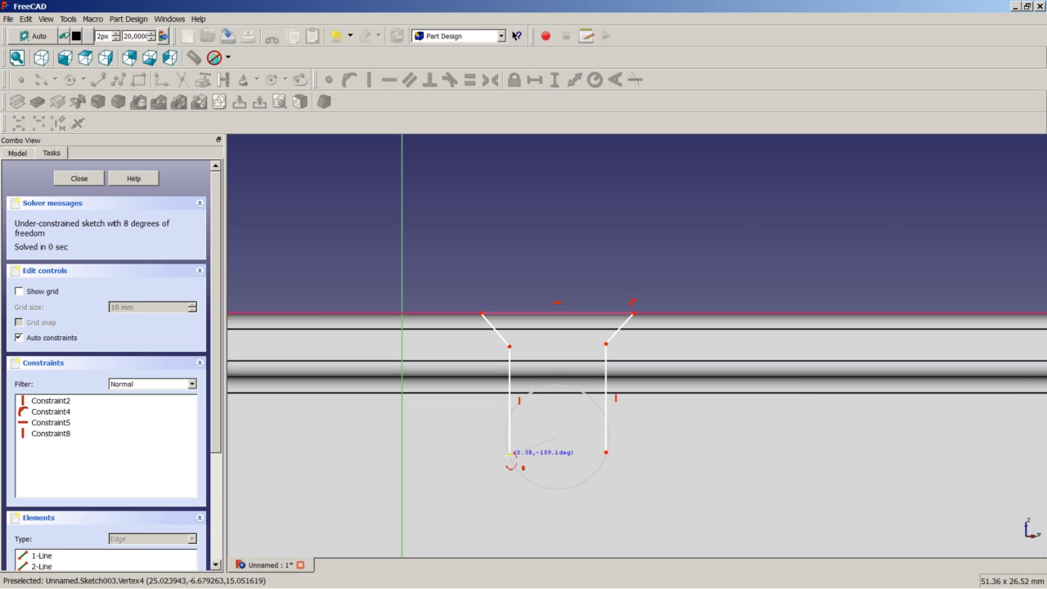
left_click(509, 455)
left_click(606, 450)
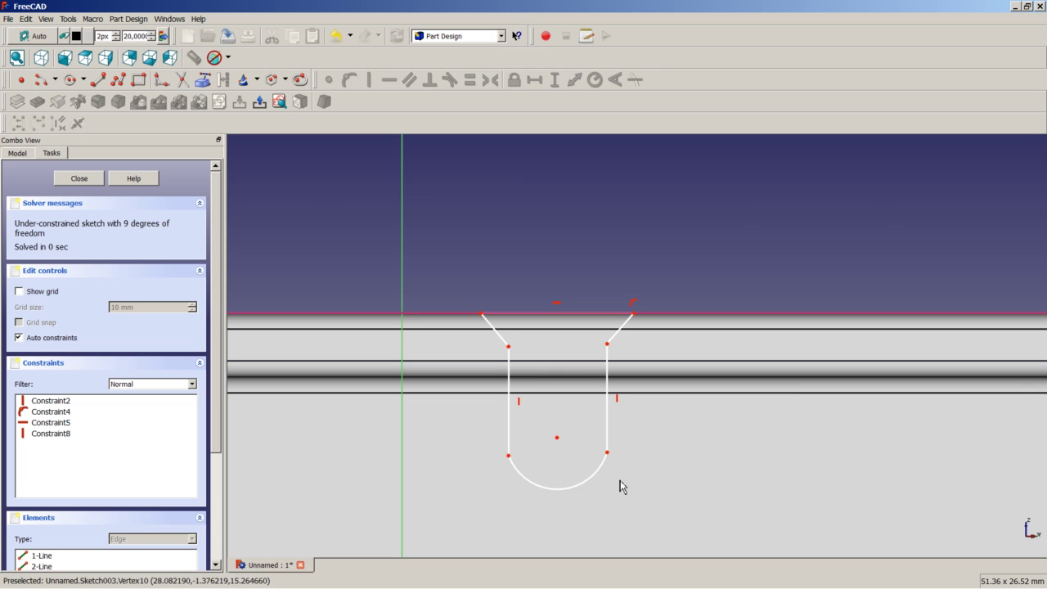
- Make the bottom arc tangent to both the left and right vertical lines
left_click(525, 481)
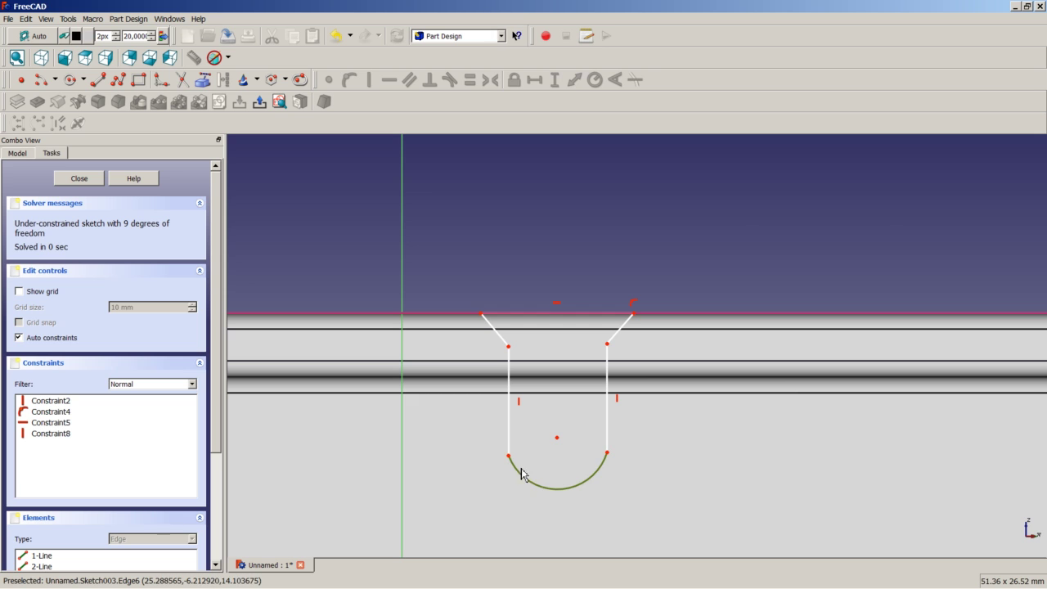
left_click(509, 430)
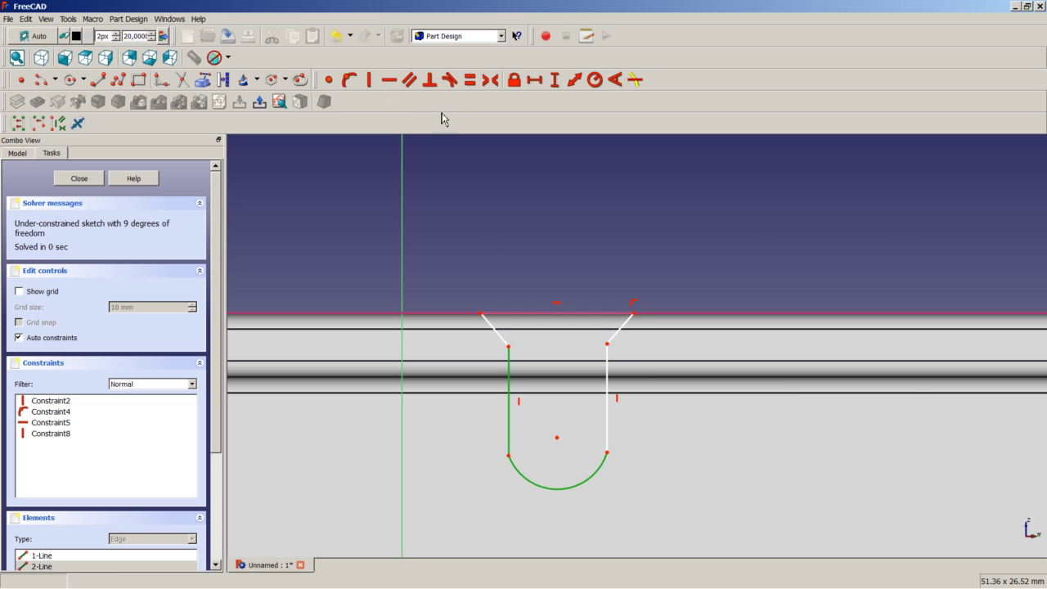
left_click(449, 80)
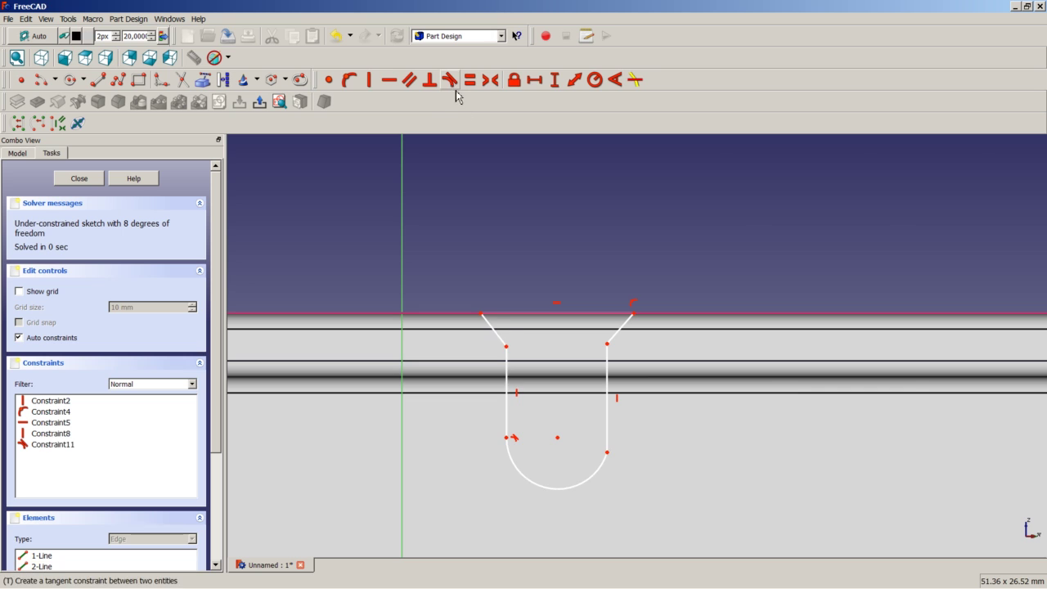
left_click(603, 473)
left_click(608, 446)
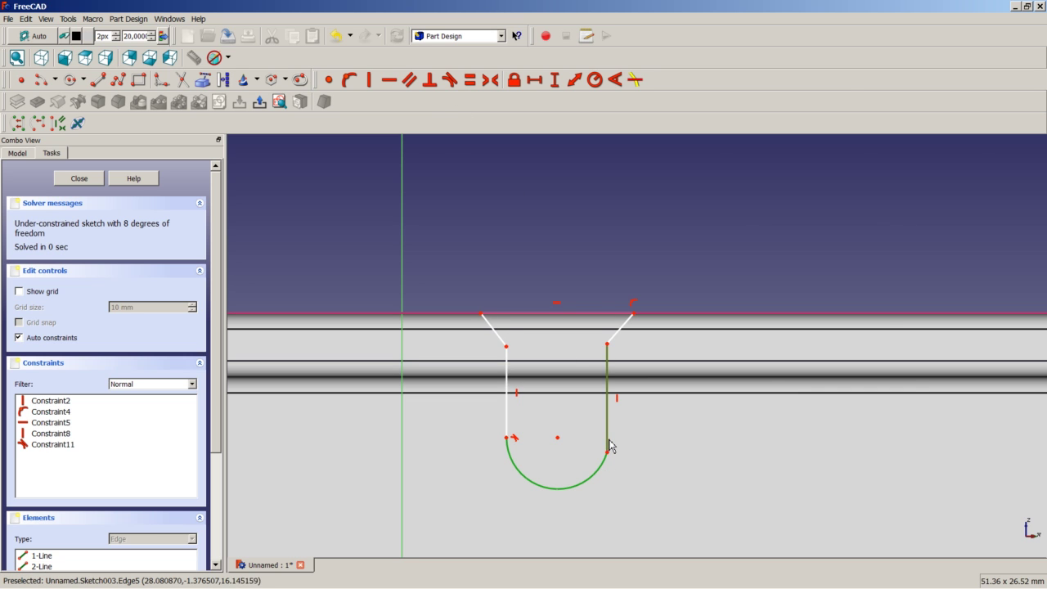
left_click(449, 80)
- Constrain the two top slanted lines to equal length
left_click(500, 337)
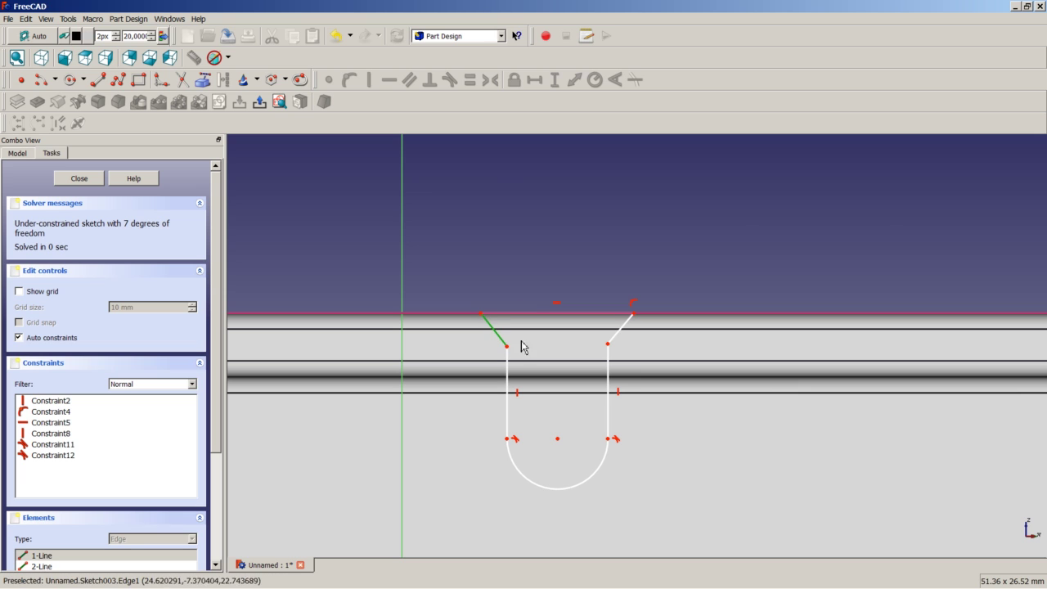
left_click(619, 332)
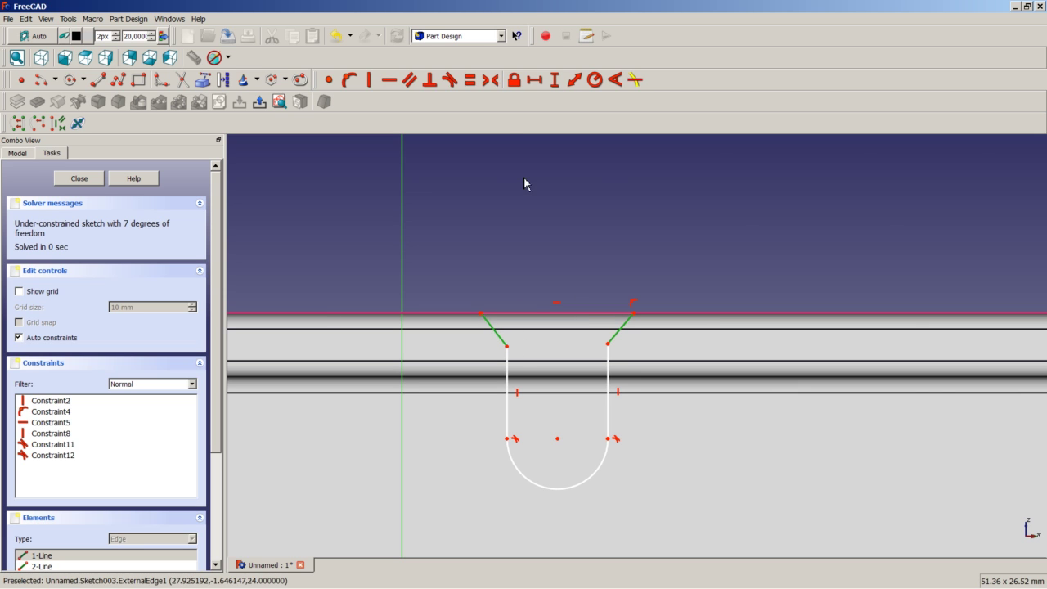
left_click(470, 79)
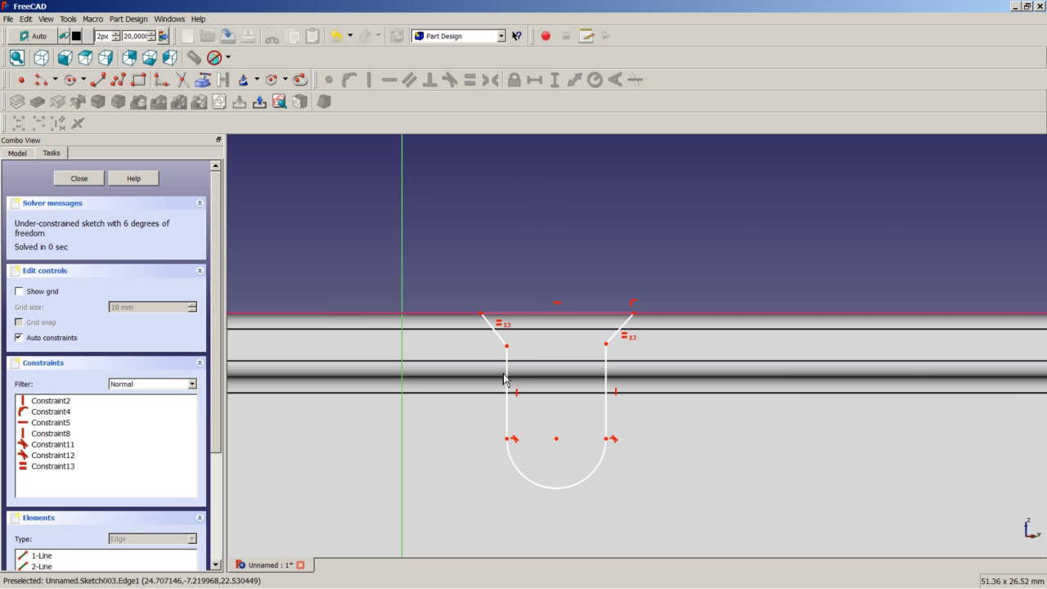
- Set an 8 mm horizontal distance between the tops of the two vertical lines
left_click(507, 345)
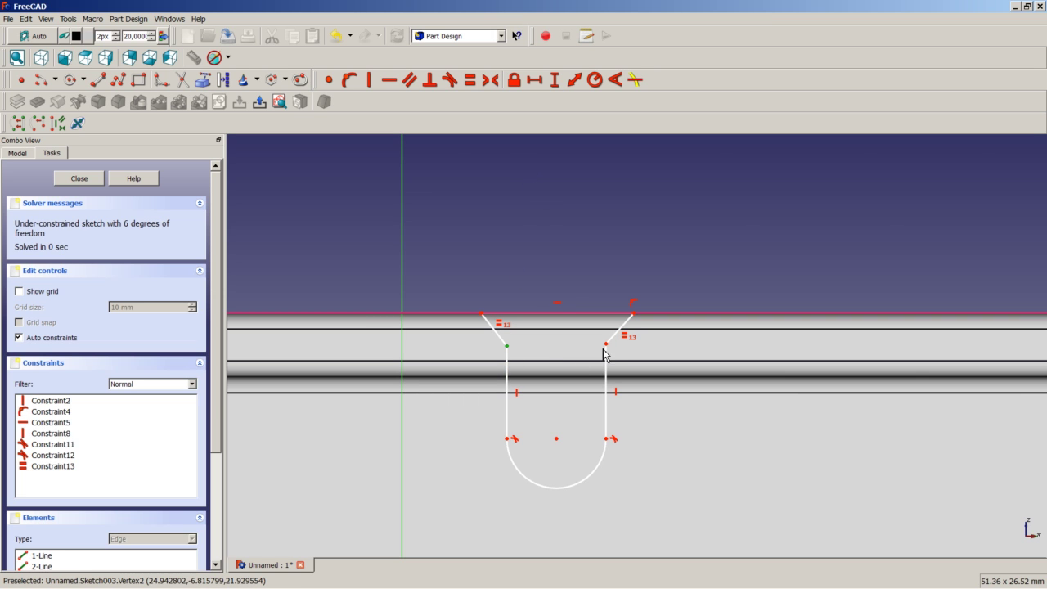
left_click(606, 344)
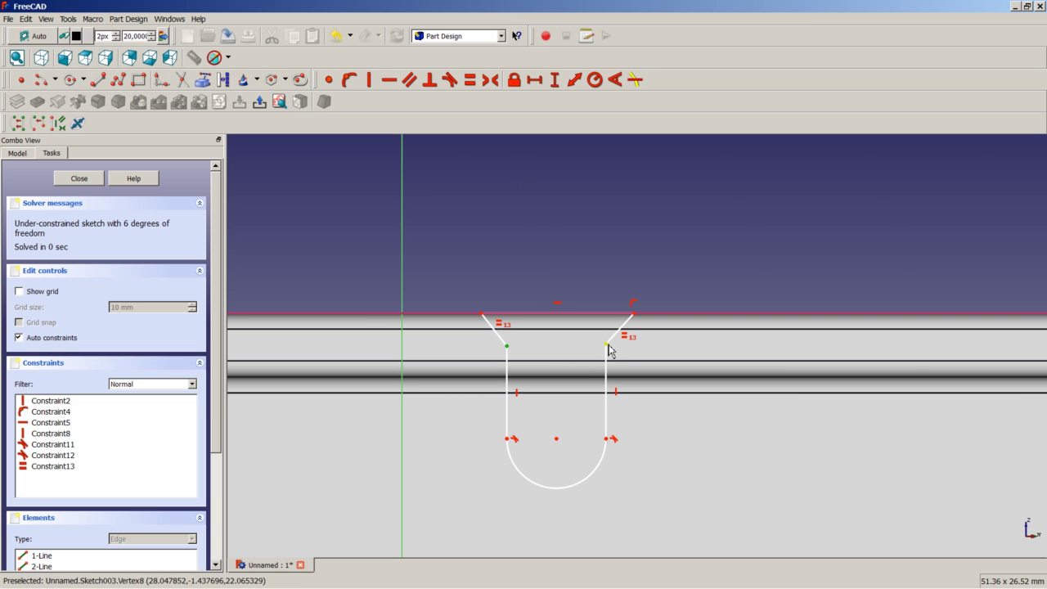
left_click(538, 81)
type("8")
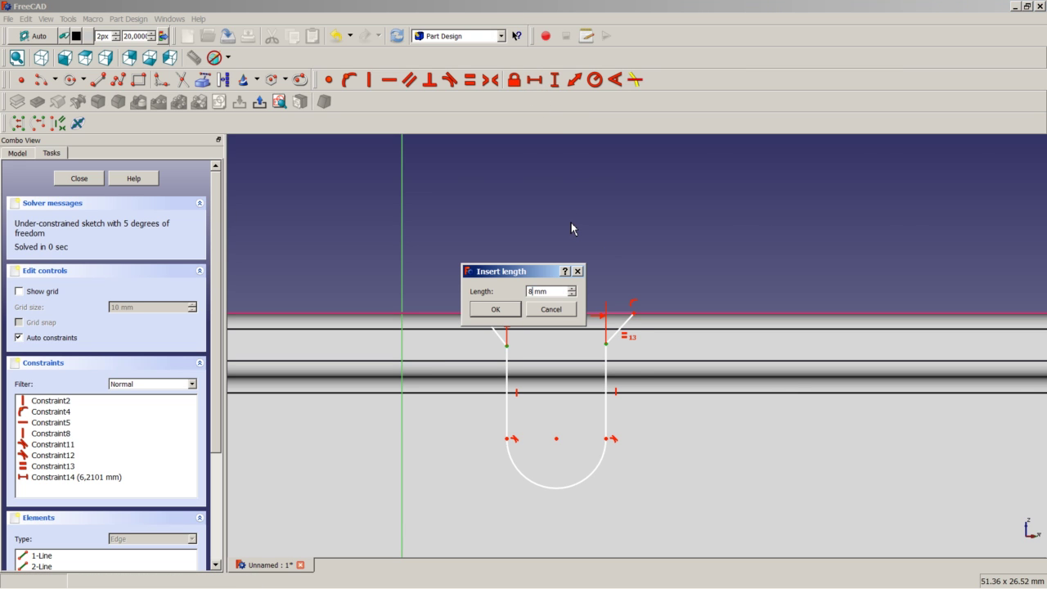
key("Return")
left_click_drag(554, 320, 558, 283)
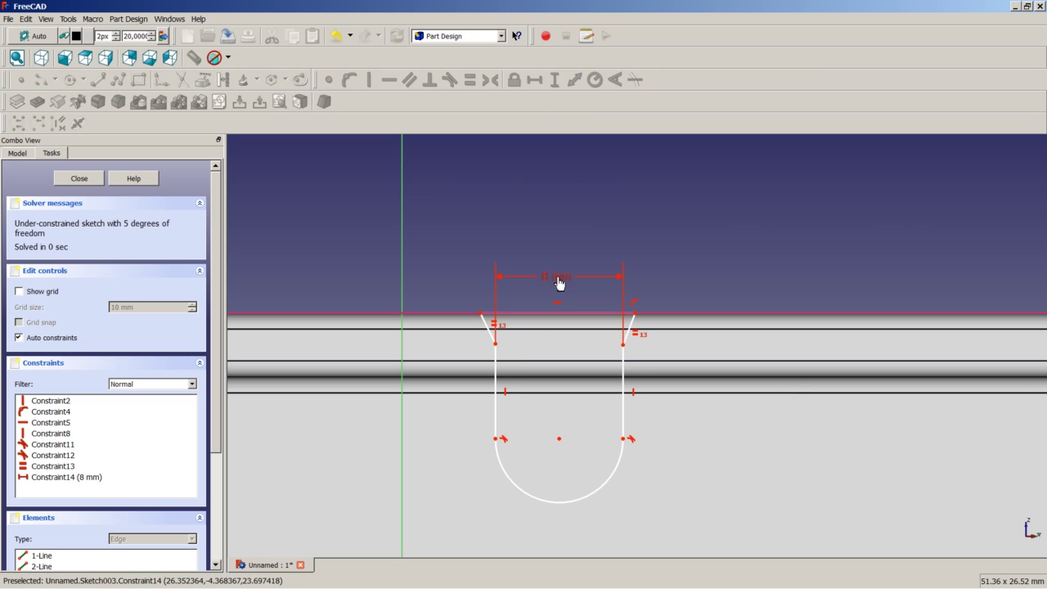
- Give the right slanted edge a 2 mm vertical height
left_click(637, 327)
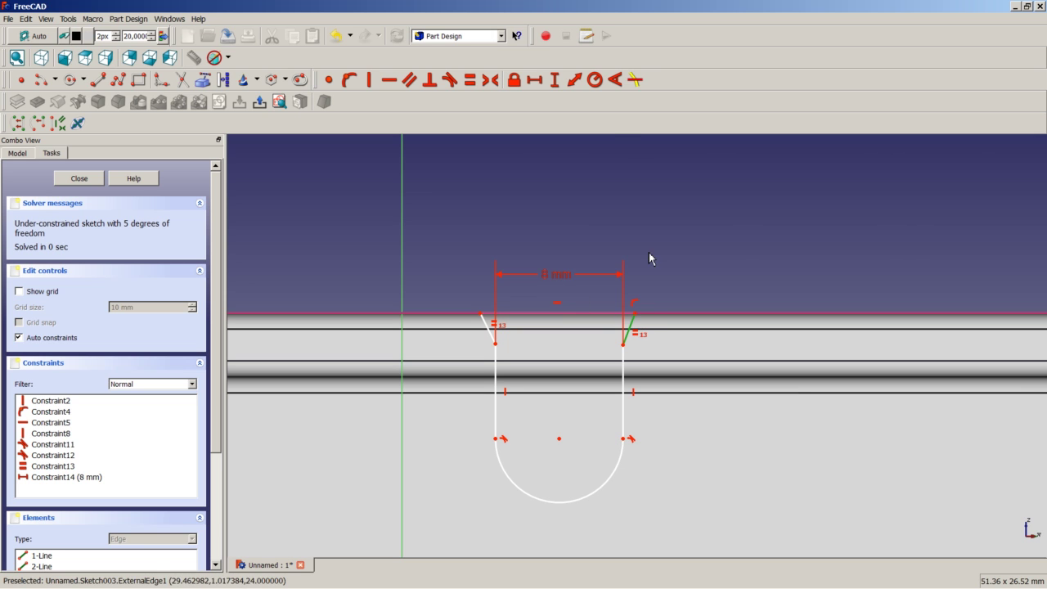
left_click(554, 79)
type("2")
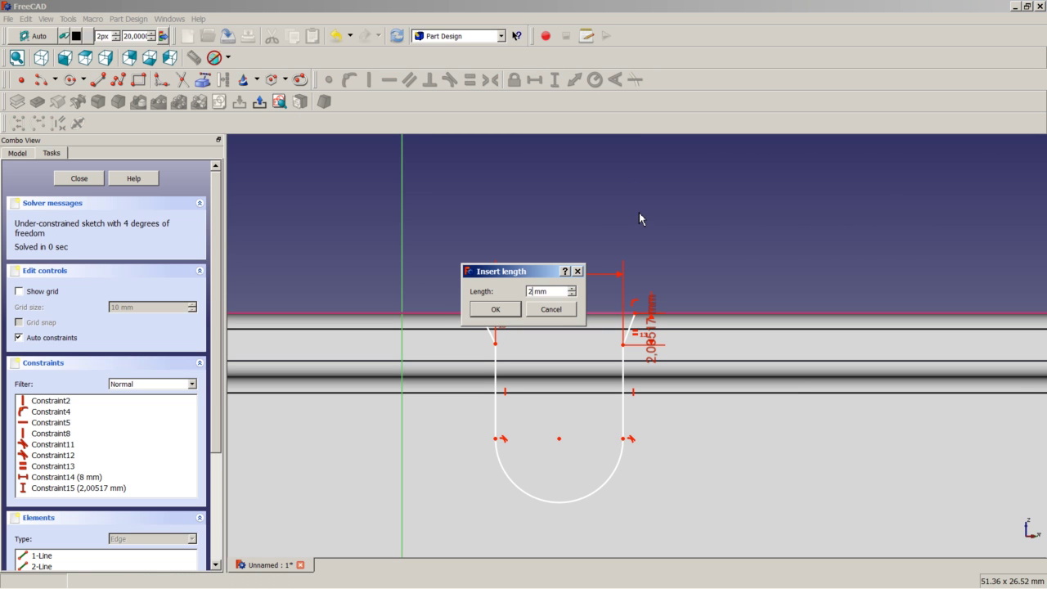
key("Return")
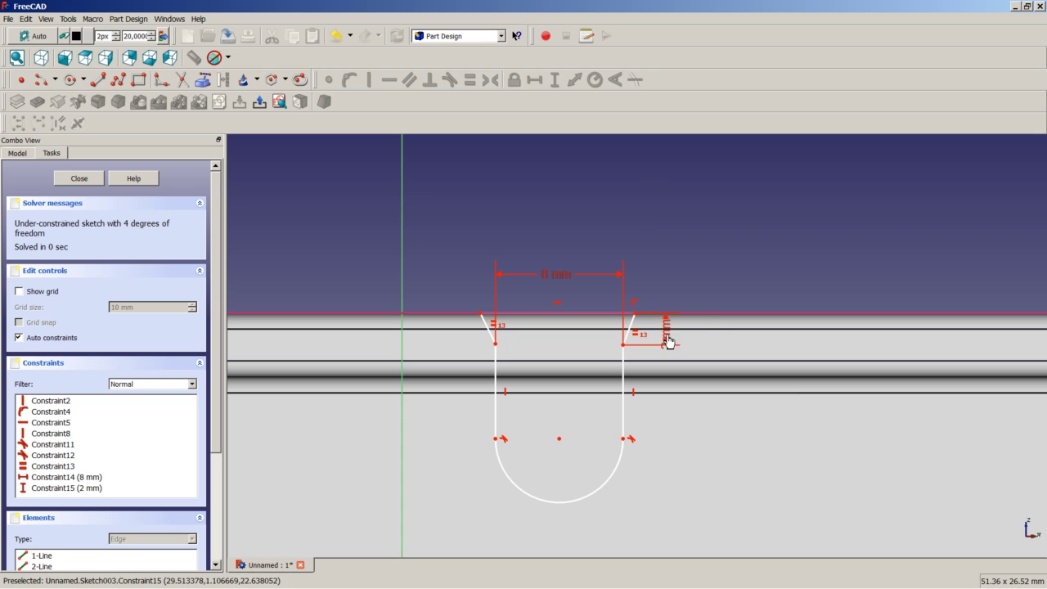
left_click_drag(653, 332, 701, 329)
- Set 45° angles on both slanted edges relative to the top rim edge
left_click(633, 328)
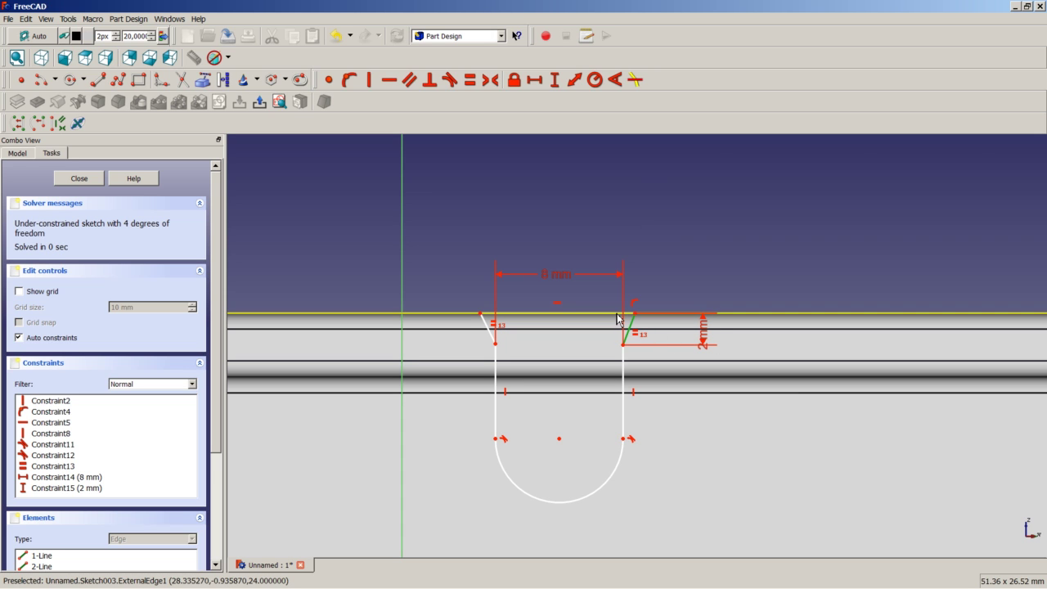
left_click(623, 314)
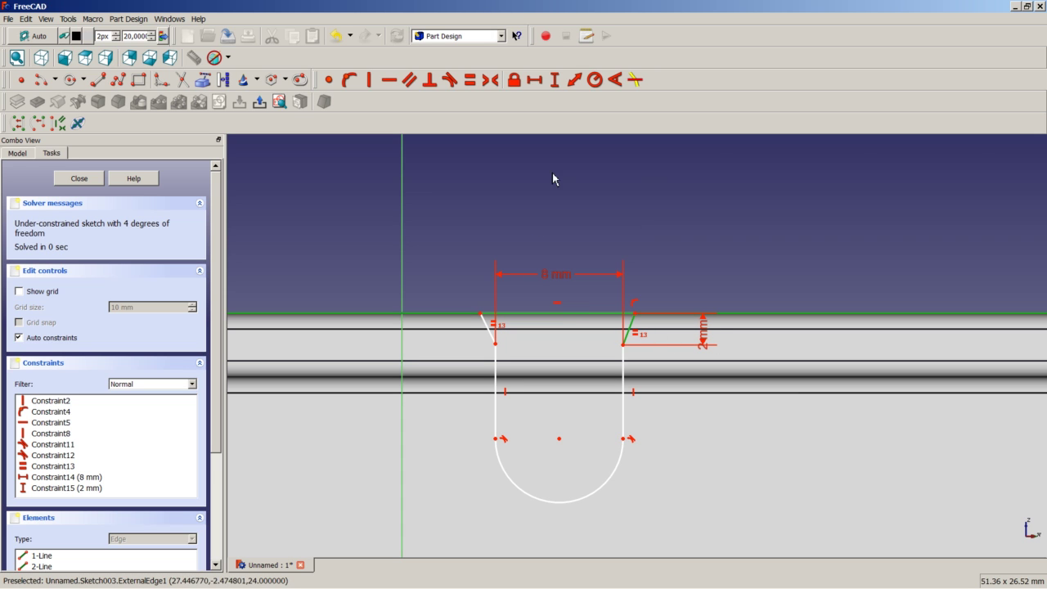
left_click(614, 80)
type("45")
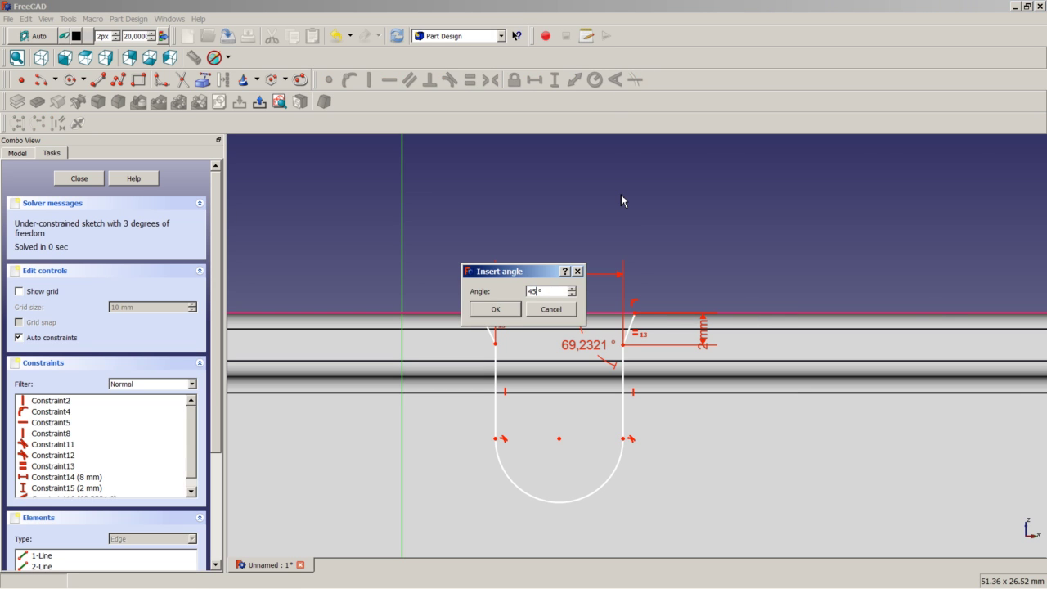
key("Return")
scroll(481, 316, "up", 3)
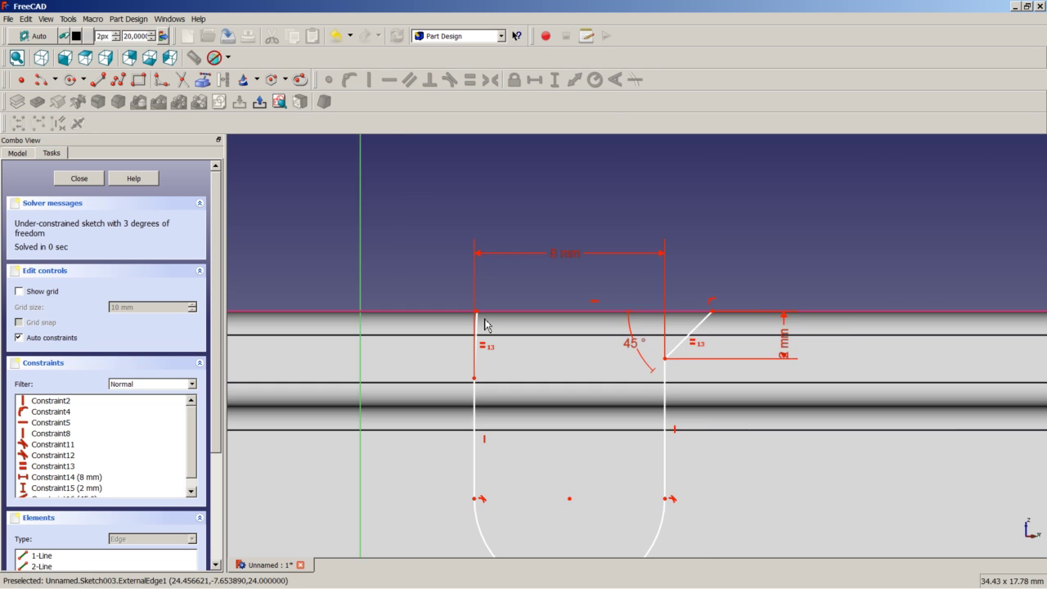
left_click_drag(477, 314, 422, 320)
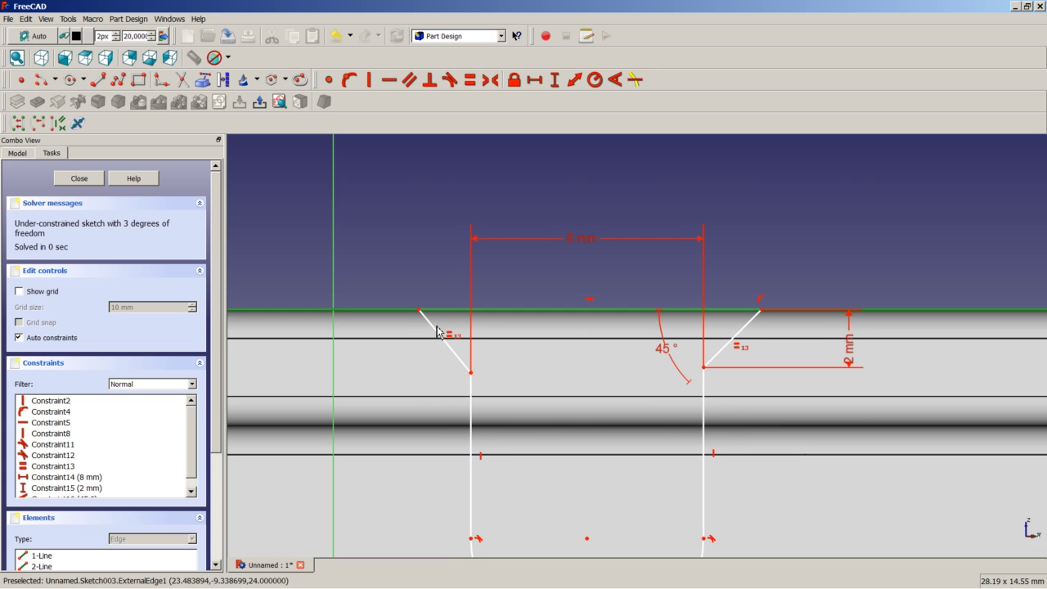
left_click(442, 333)
left_click(615, 80)
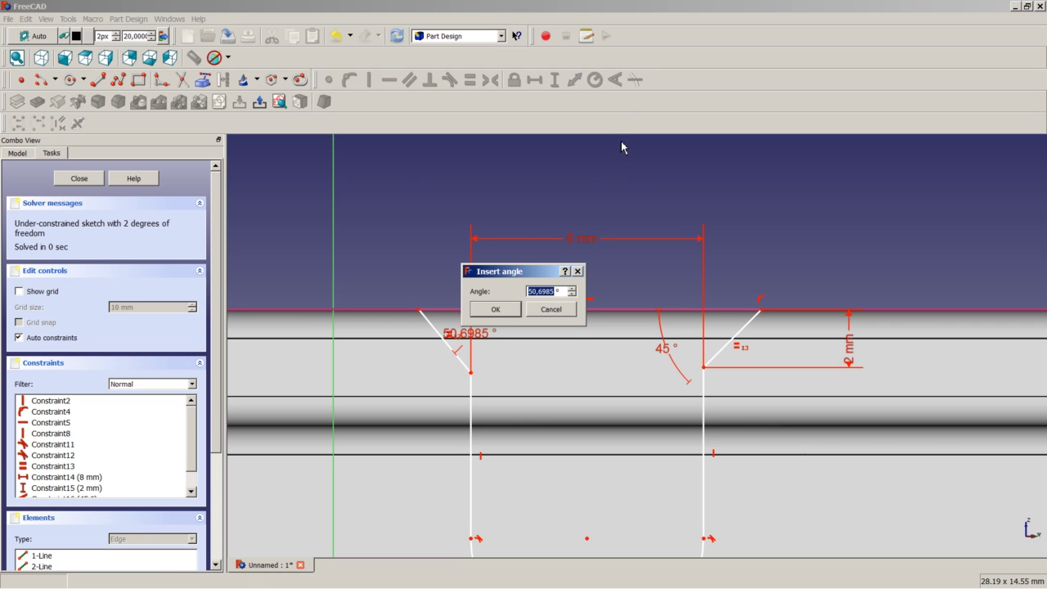
type("4")
key("Return")
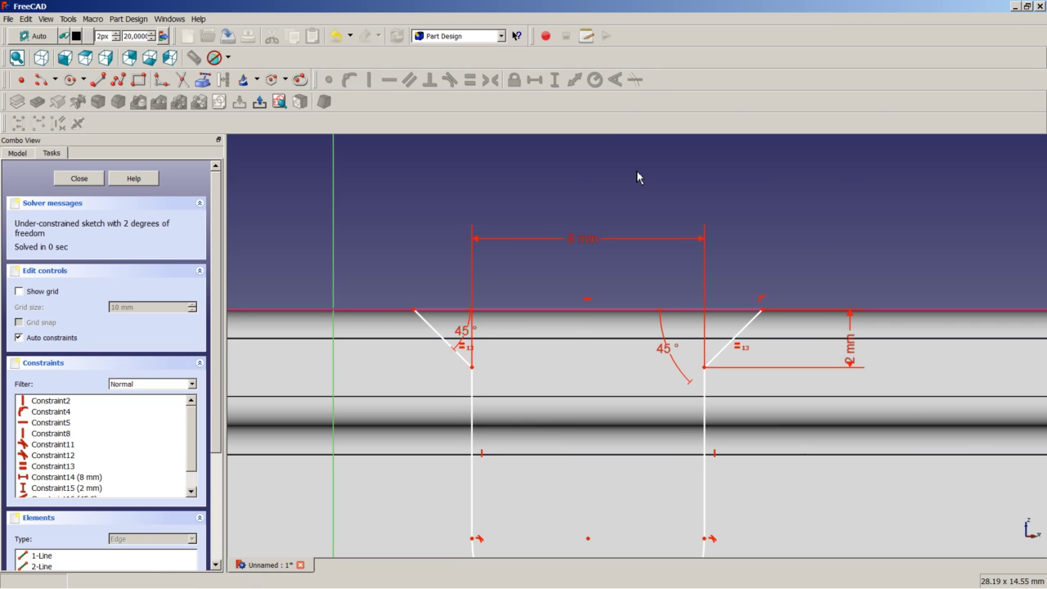
- Place the arc centre 10 mm horizontally from the vertical axis
scroll(561, 288, "down", 3)
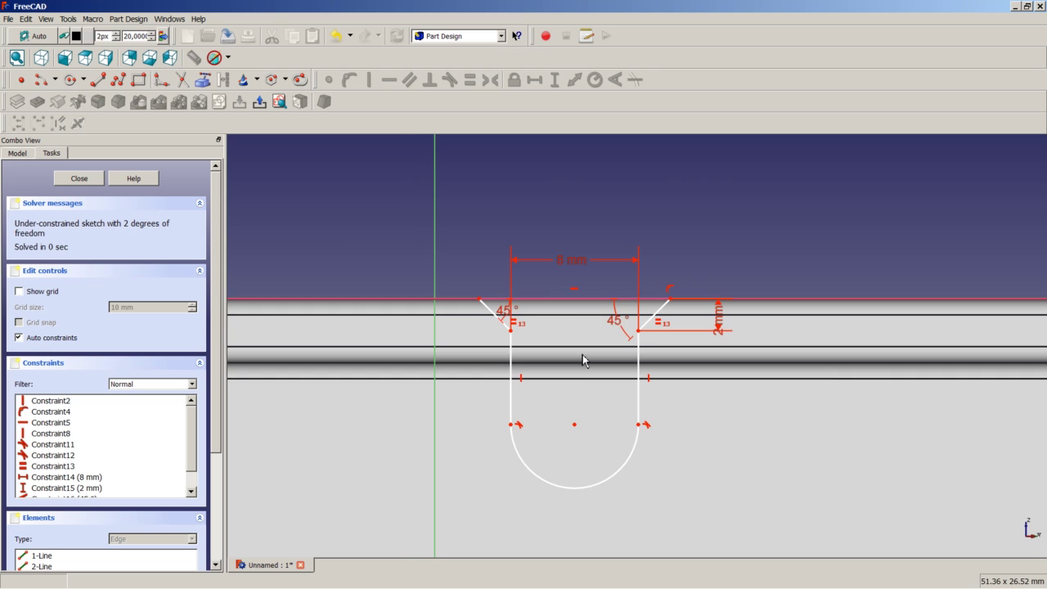
scroll(586, 356, "up", 1)
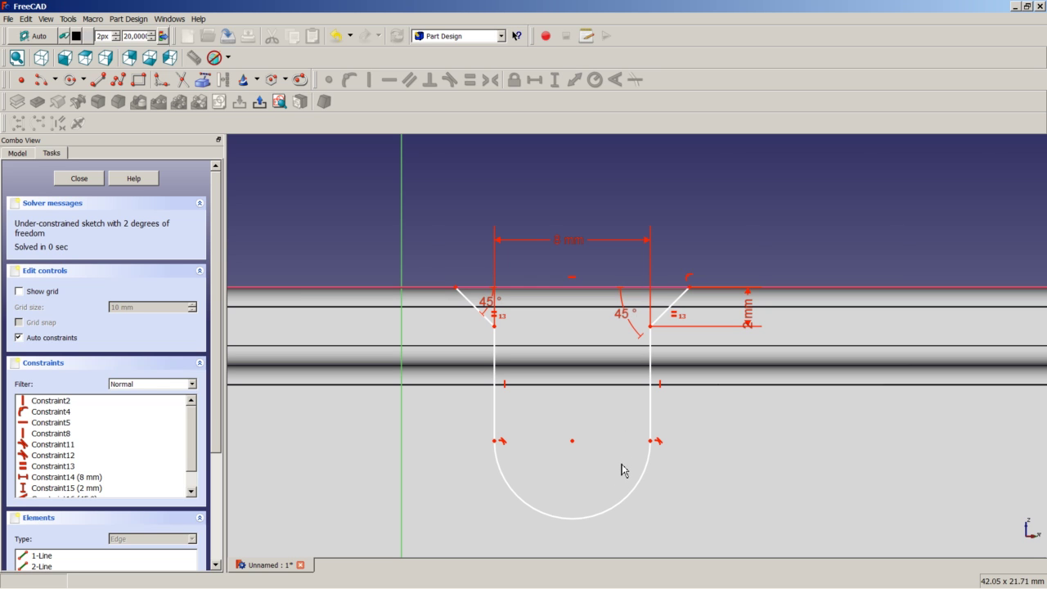
left_click(572, 441)
scroll(576, 483, "down", 4)
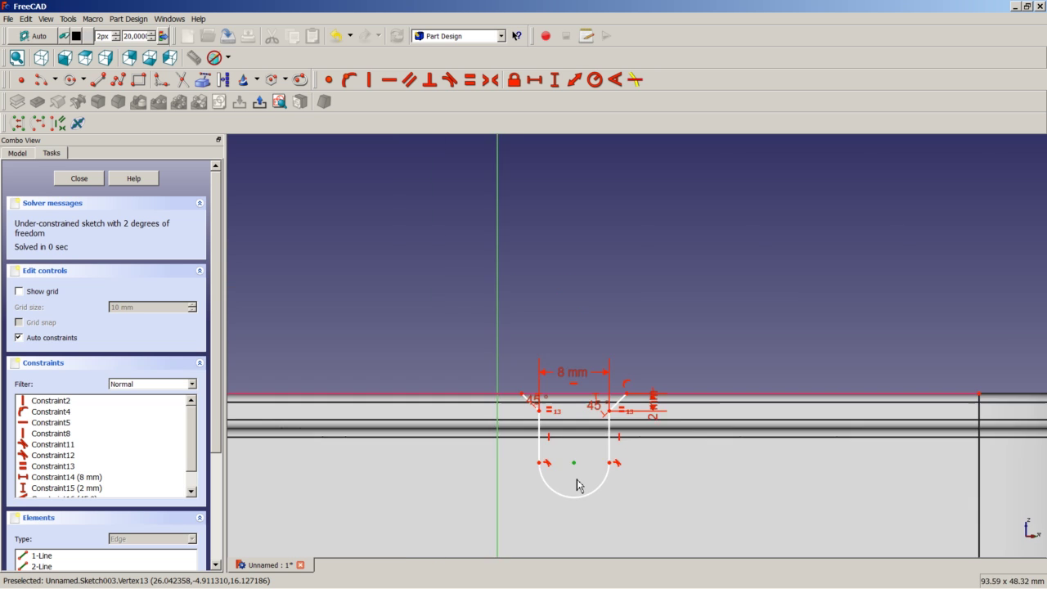
scroll(577, 485, "down", 2)
scroll(574, 507, "up", 1)
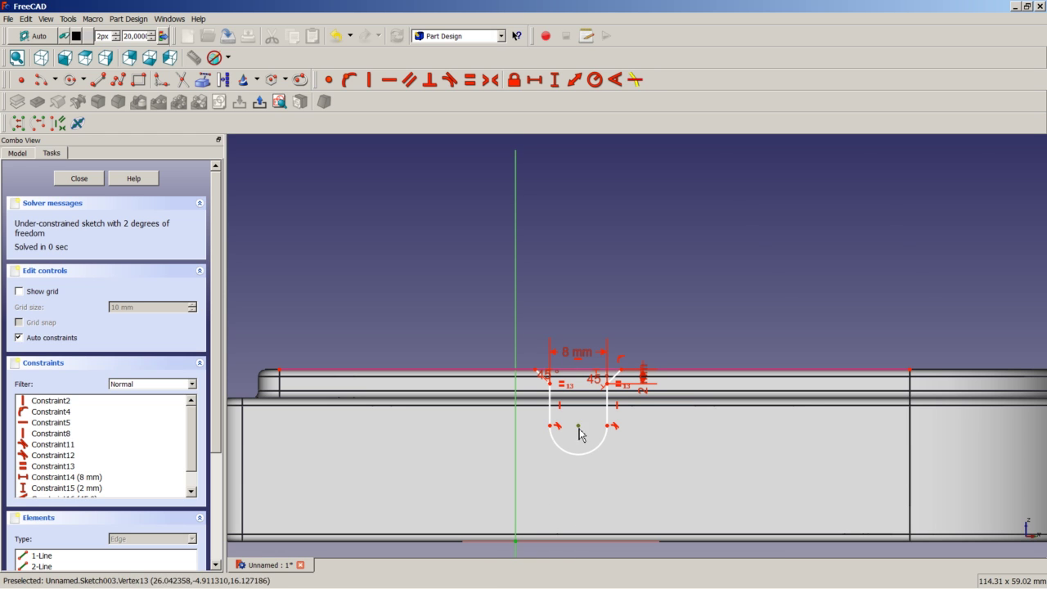
left_click(537, 81)
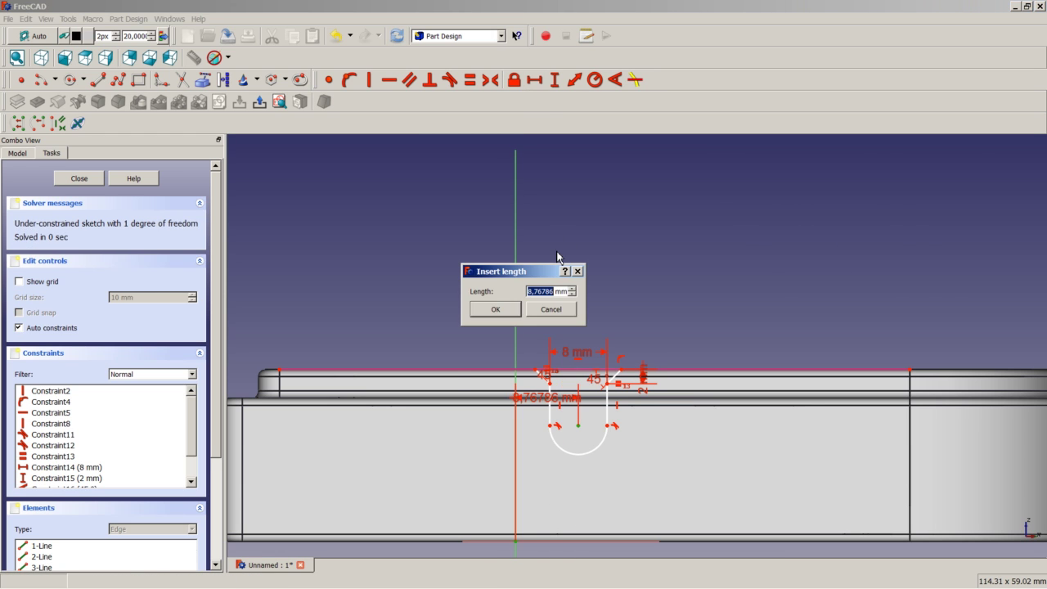
type("10")
key("Return")
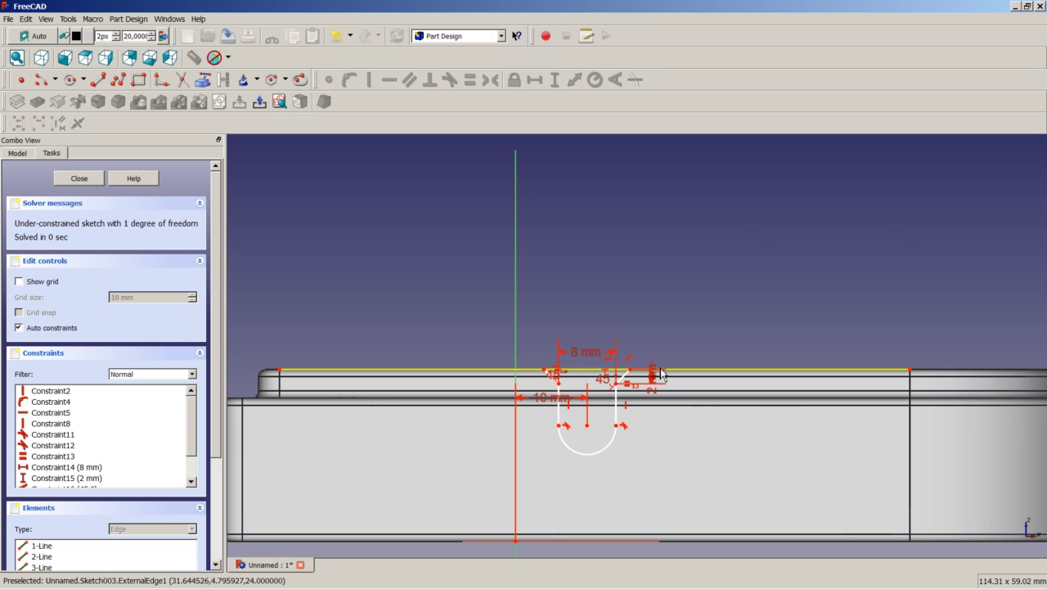
- Add a 3 mm vertical distance to the arc centre, fully constraining the sketch
scroll(588, 411, "up", 2)
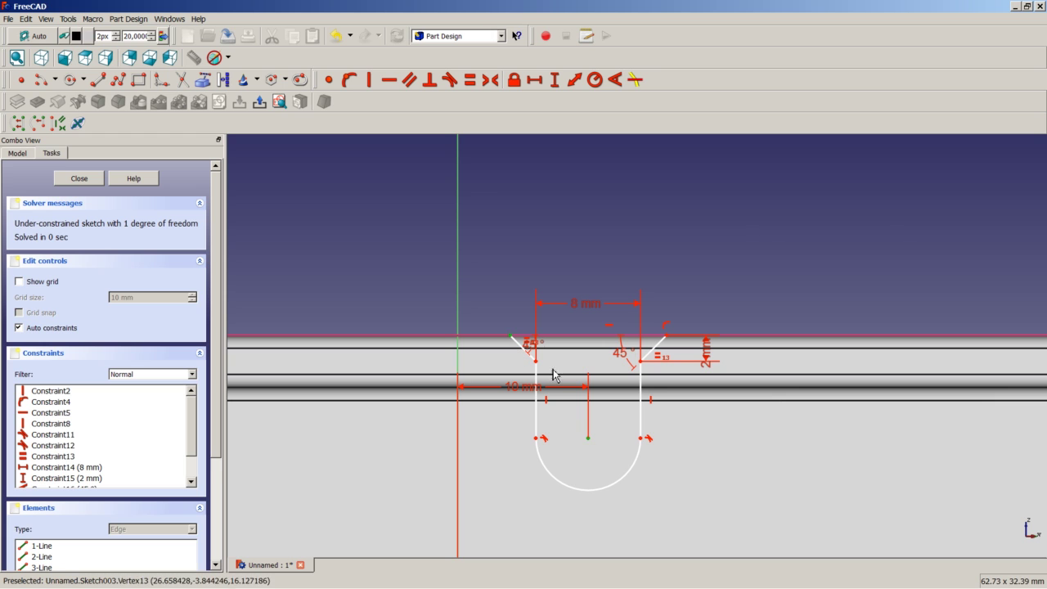
left_click(554, 80)
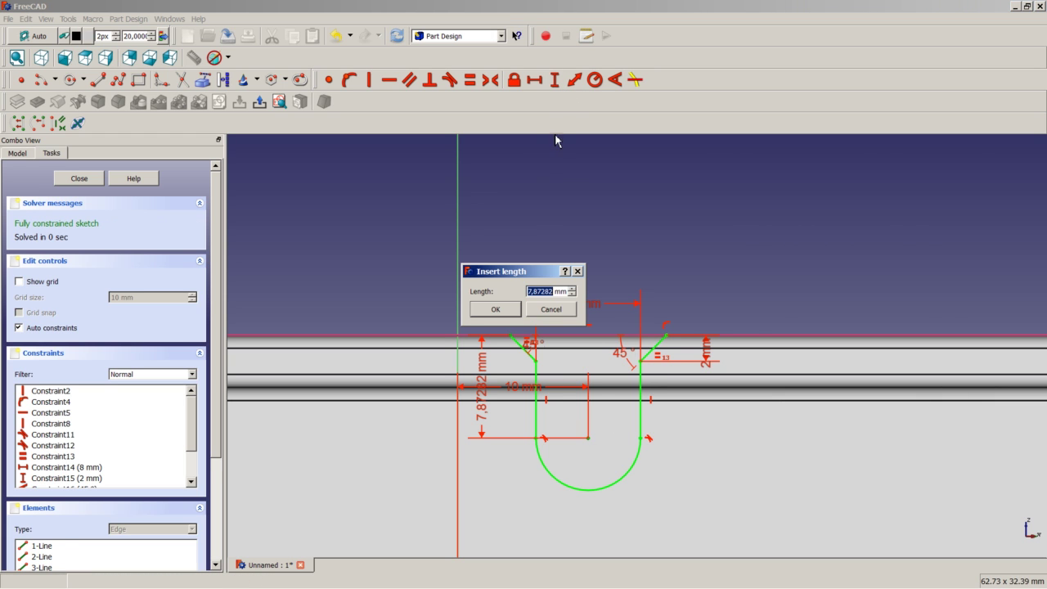
type("3")
key("Return")
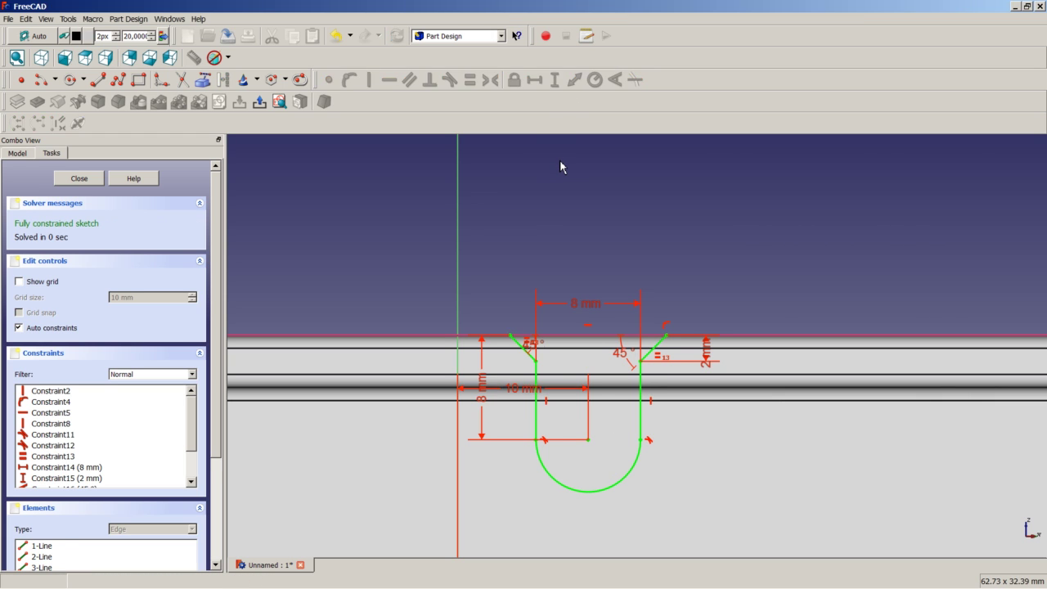
- Close the keyhole sketch and pocket it with the depth type 'To first'
left_click(79, 178)
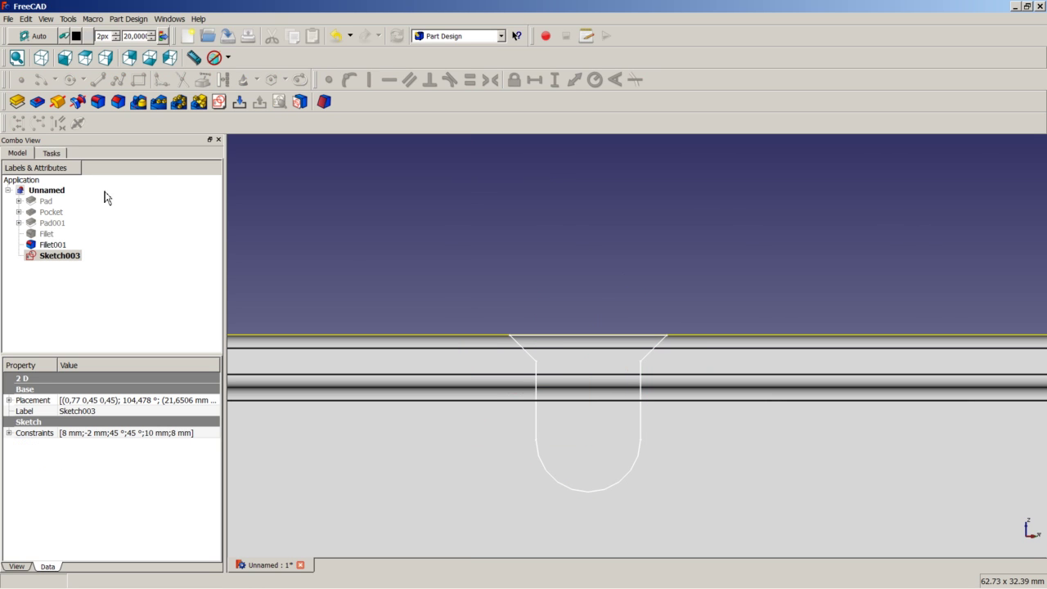
left_click(37, 104)
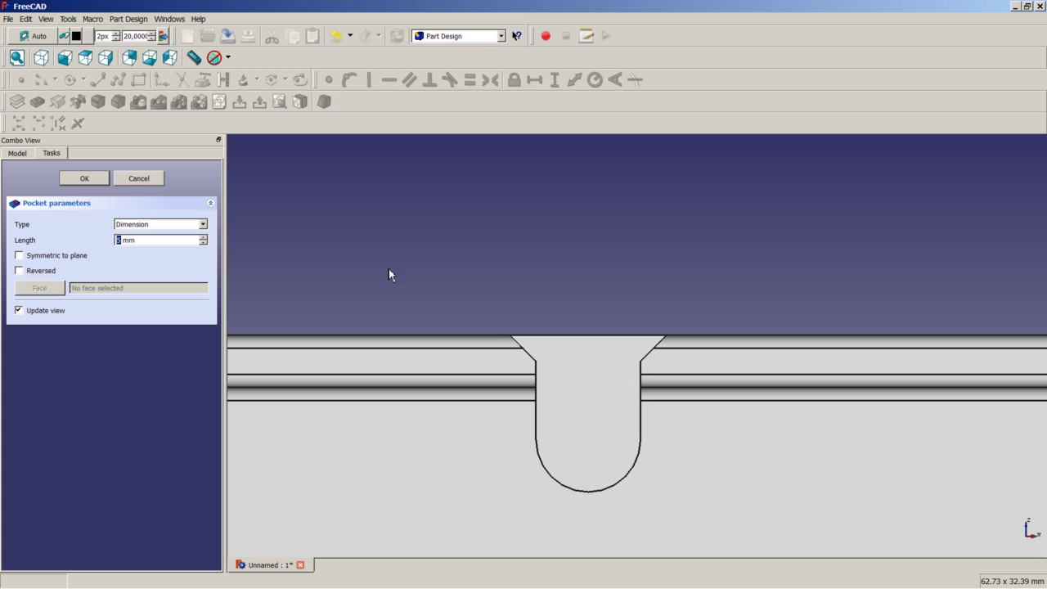
middle_click_drag(614, 325, 654, 357)
scroll(657, 365, "down", 5)
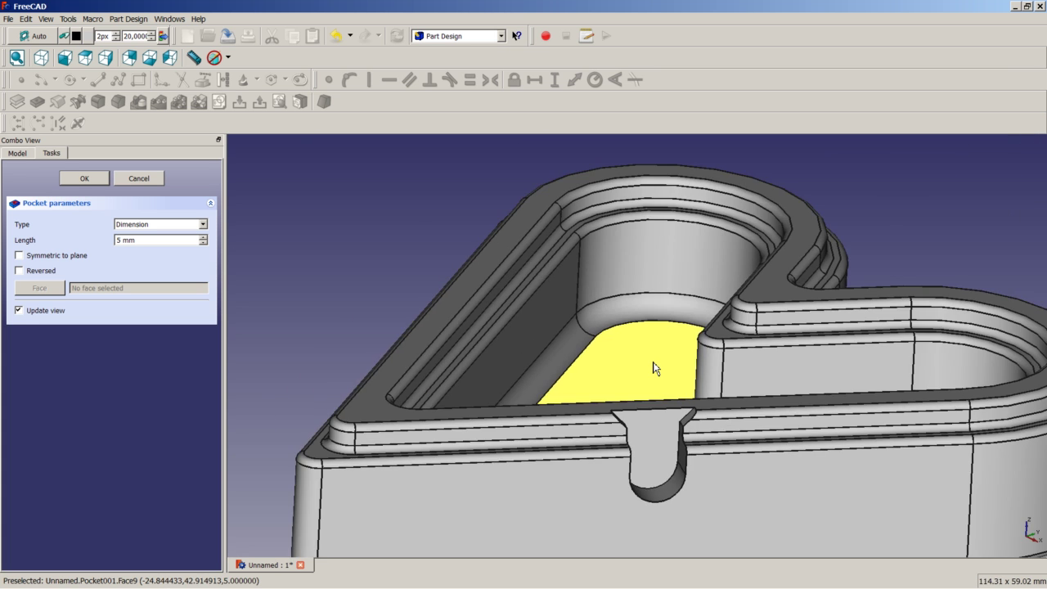
middle_click_drag(665, 411, 661, 437)
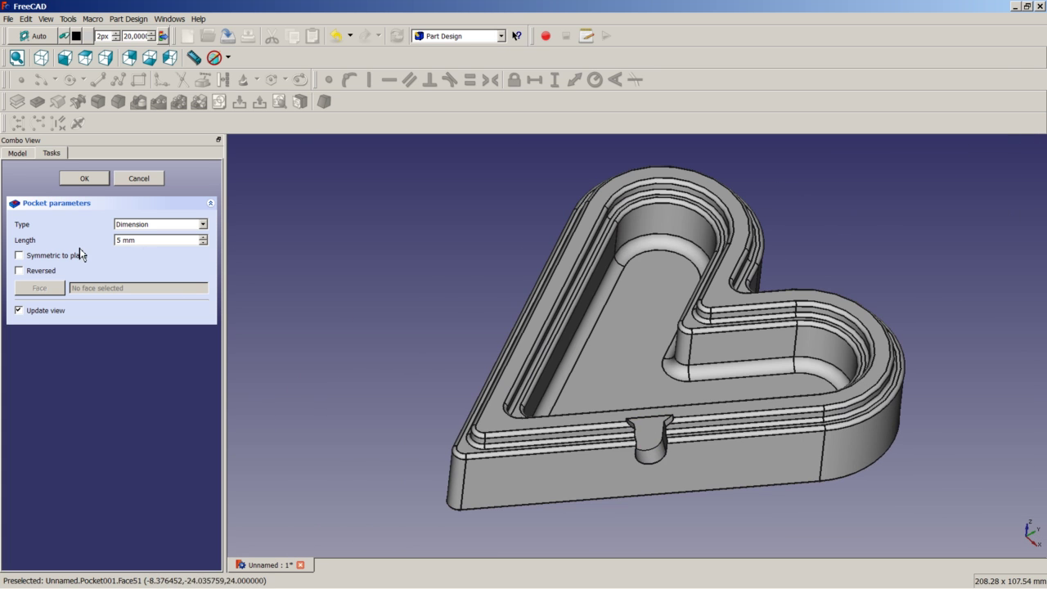
left_click(143, 226)
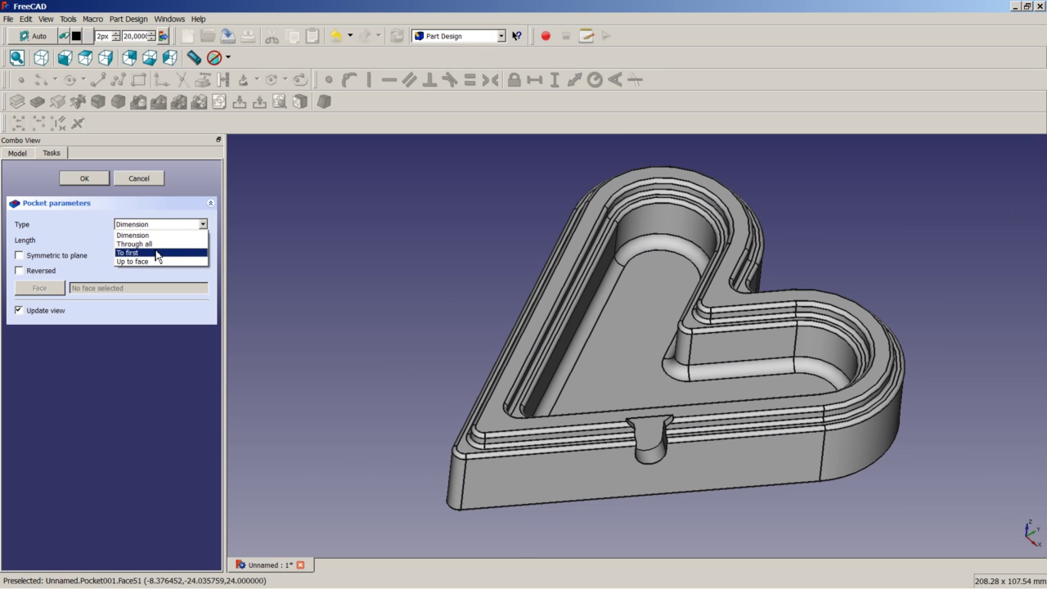
left_click(157, 253)
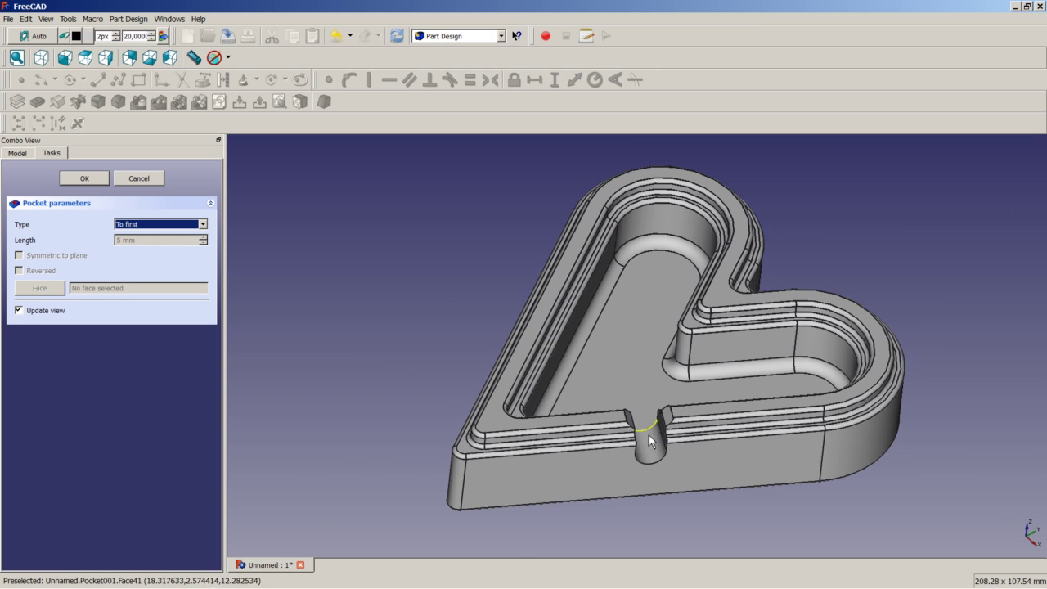
- Orbit around the notched rim to check the cut, then expand Pocket001 in the tree
middle_click_drag(649, 440, 642, 486)
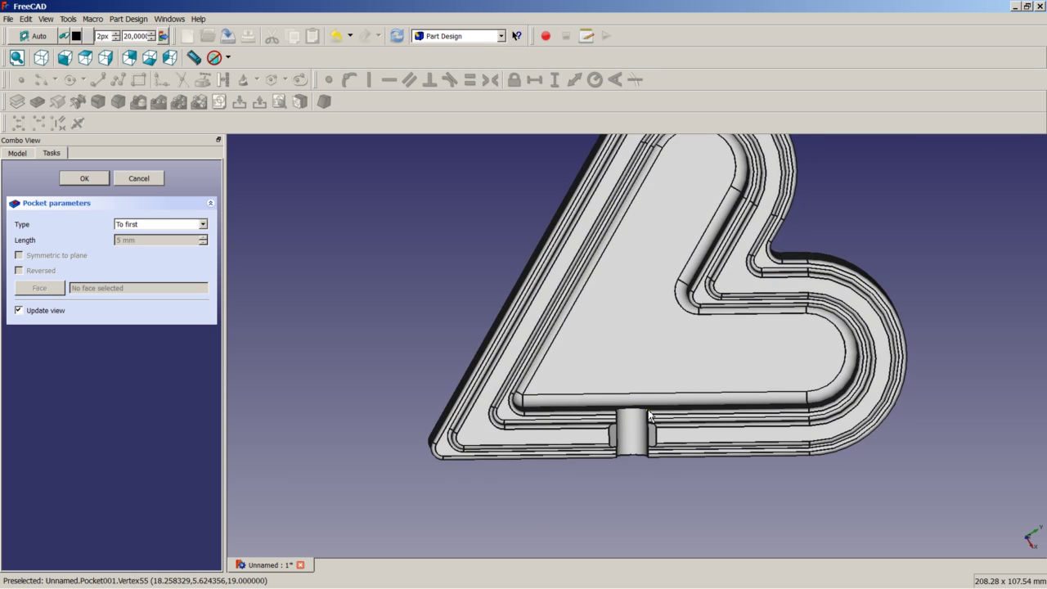
middle_click_drag(649, 415, 629, 398)
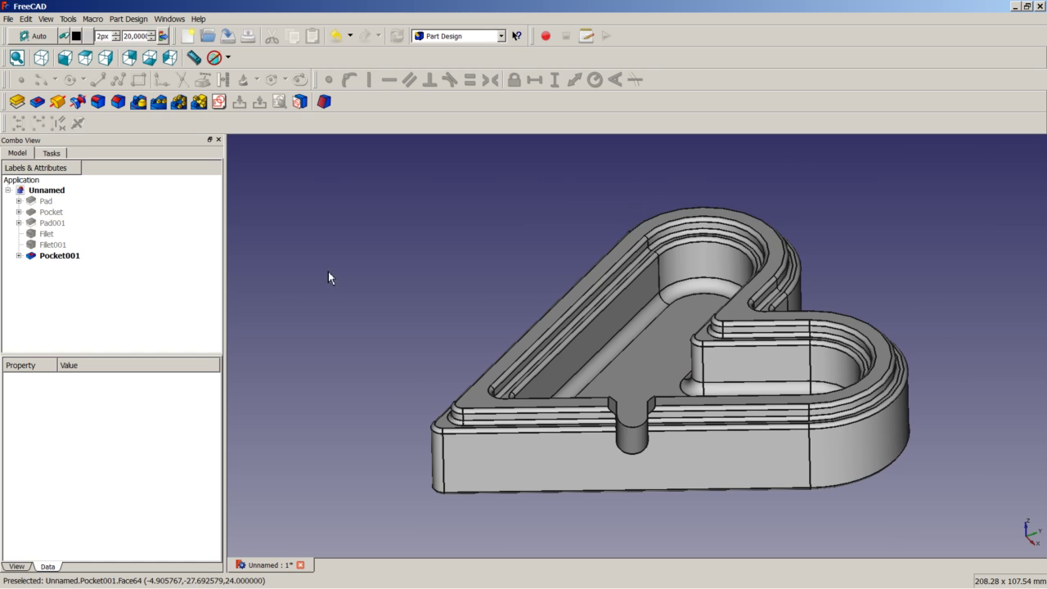
middle_click_drag(328, 272, 384, 298)
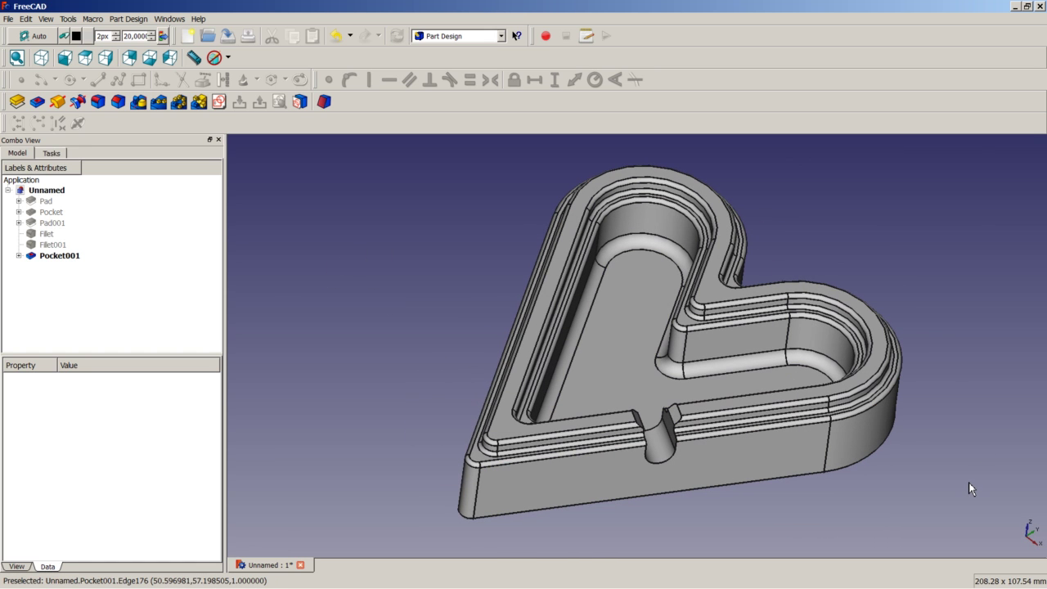
middle_click_drag(971, 488, 966, 517)
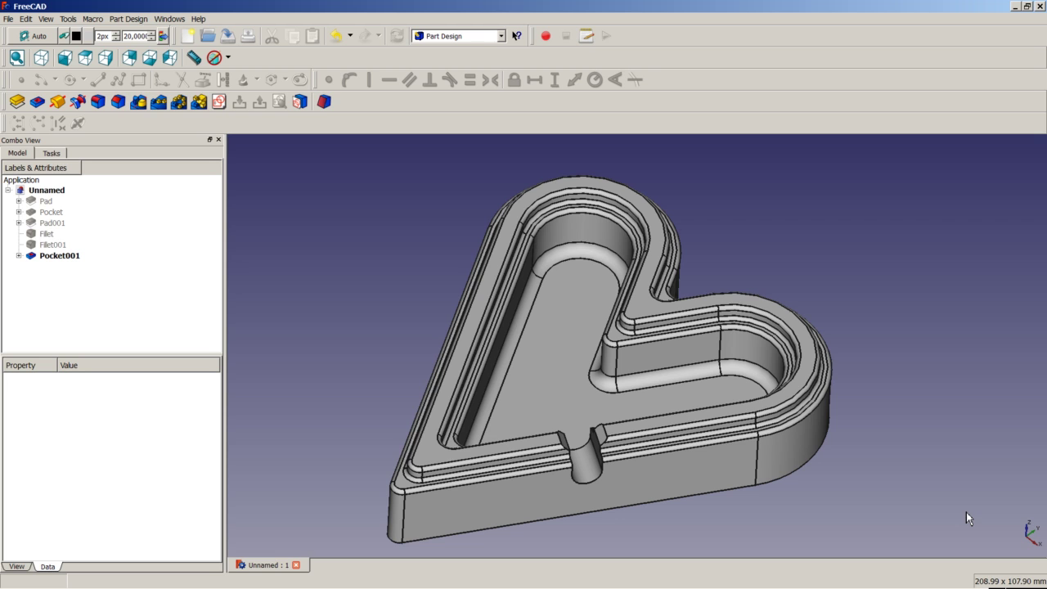
left_click(19, 255)
- Duplicate Sketch003 via Edit > Duplicate selection without dependencies, then select the new Sketch004
left_click(57, 268)
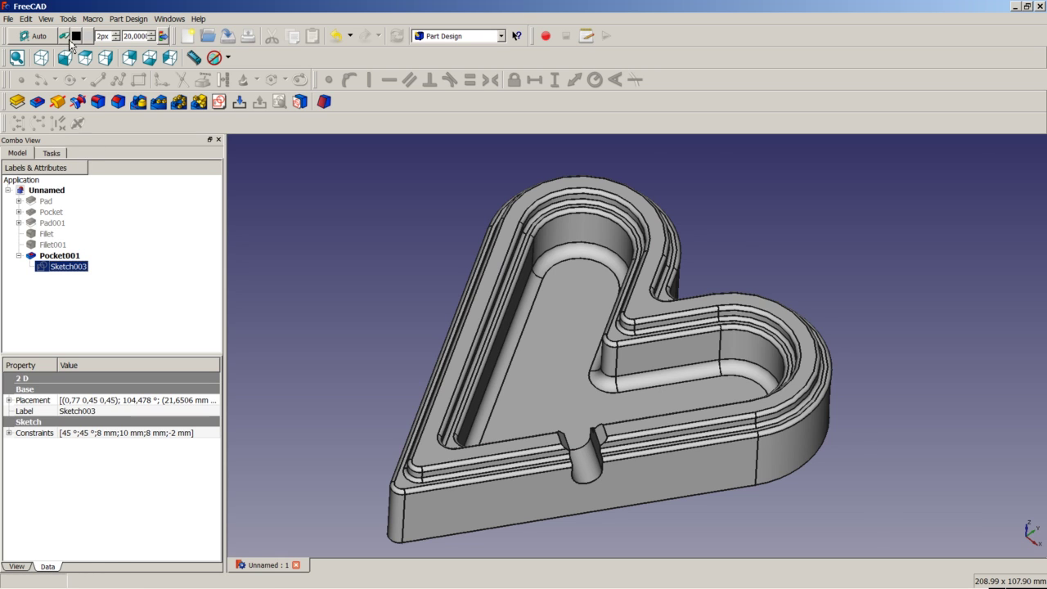
left_click(26, 18)
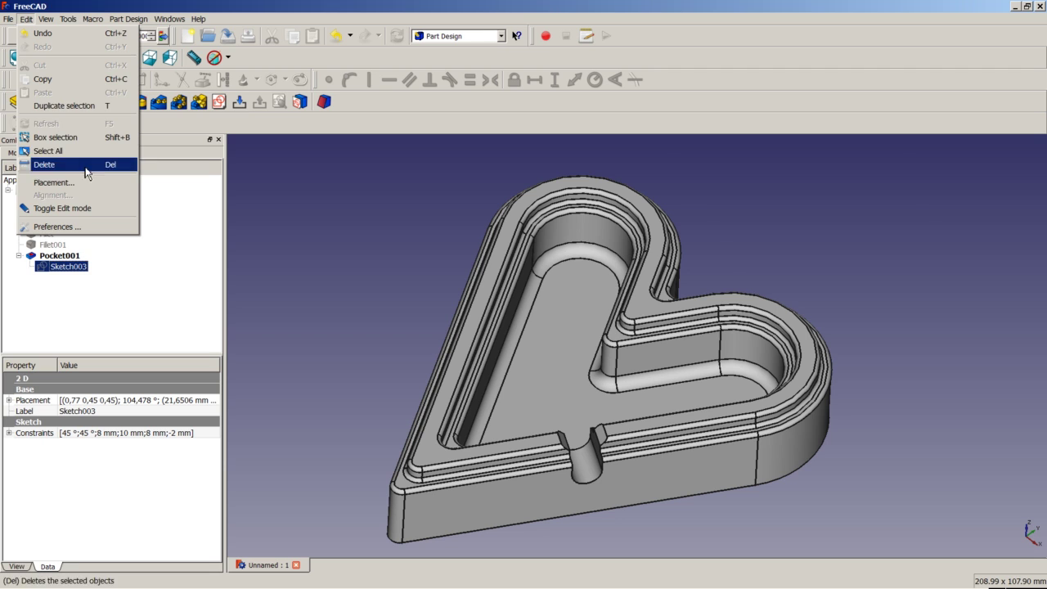
left_click(78, 107)
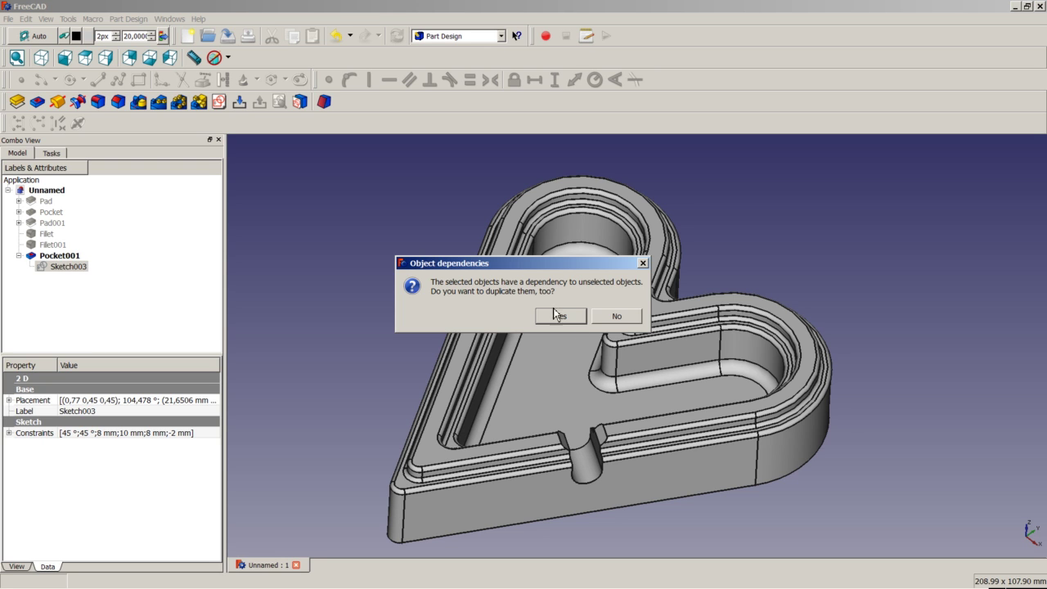
left_click(615, 318)
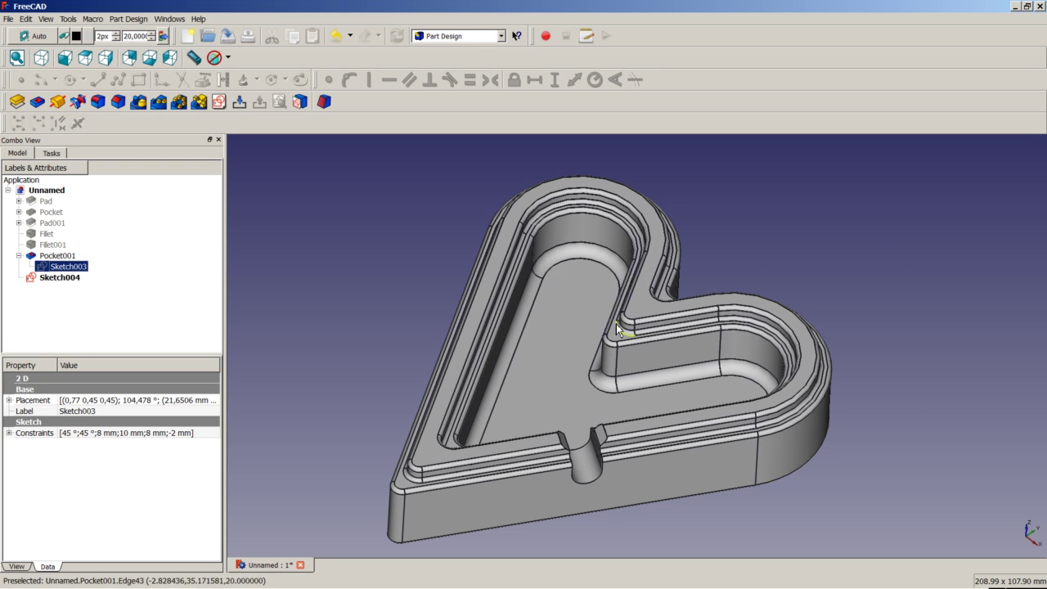
left_click(51, 278)
- Select the dish's left side face and choose Sketch004 in the Map sketch to face dialog
left_click_drag(345, 318, 430, 346)
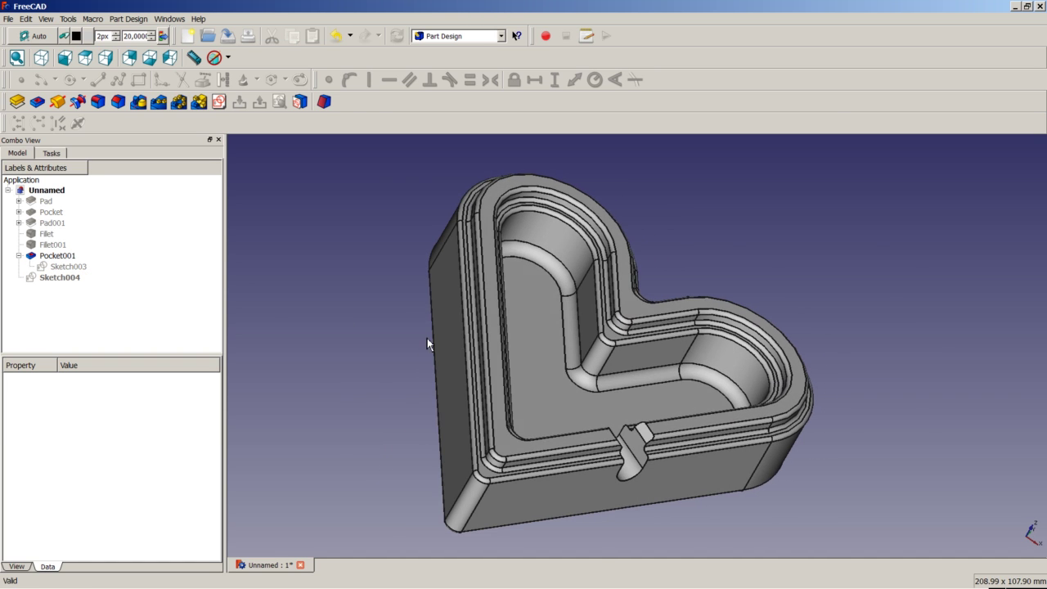
left_click(459, 392)
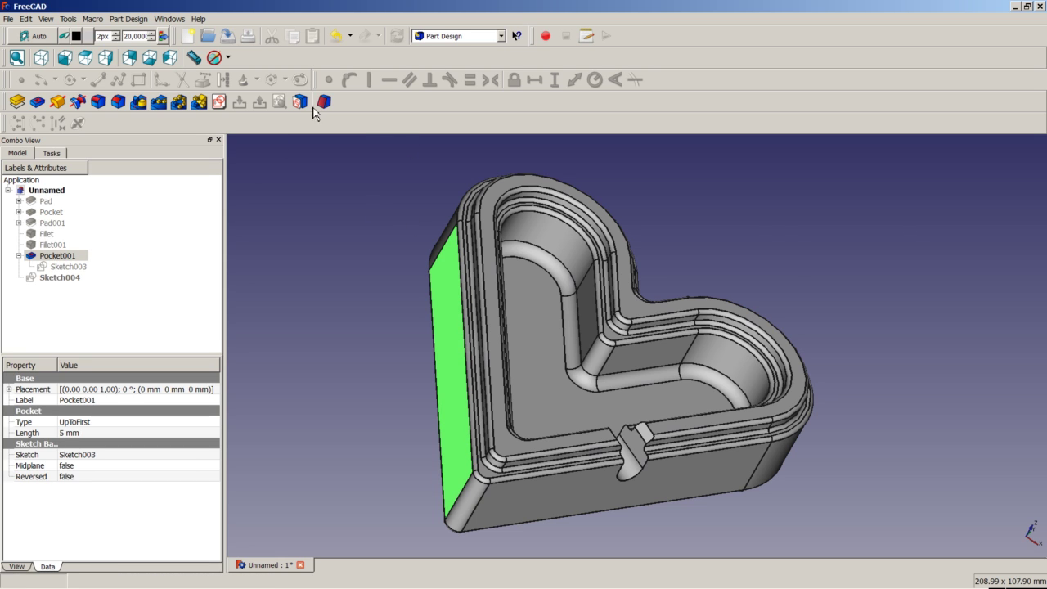
left_click(300, 102)
left_click(500, 299)
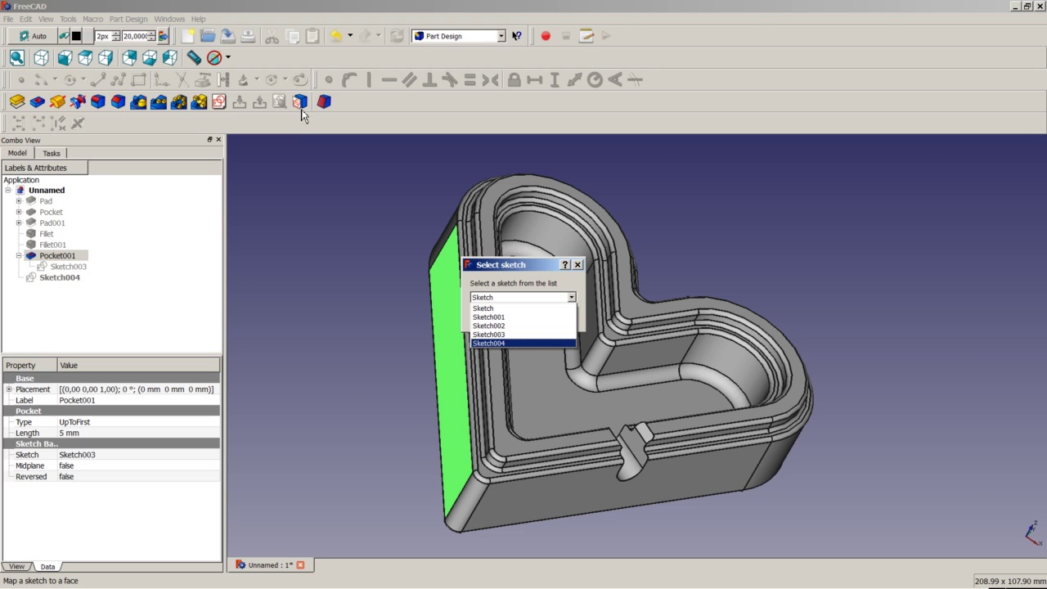
left_click(488, 342)
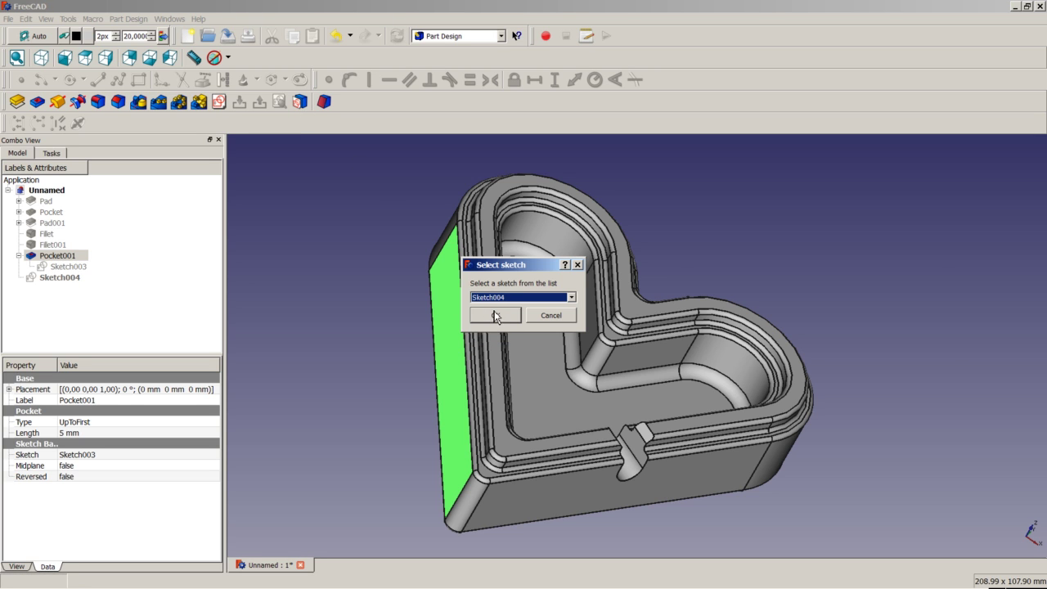
- Attach Sketch004 to the side face, then delete its old reference edge and 10 mm dimension
left_click(497, 317)
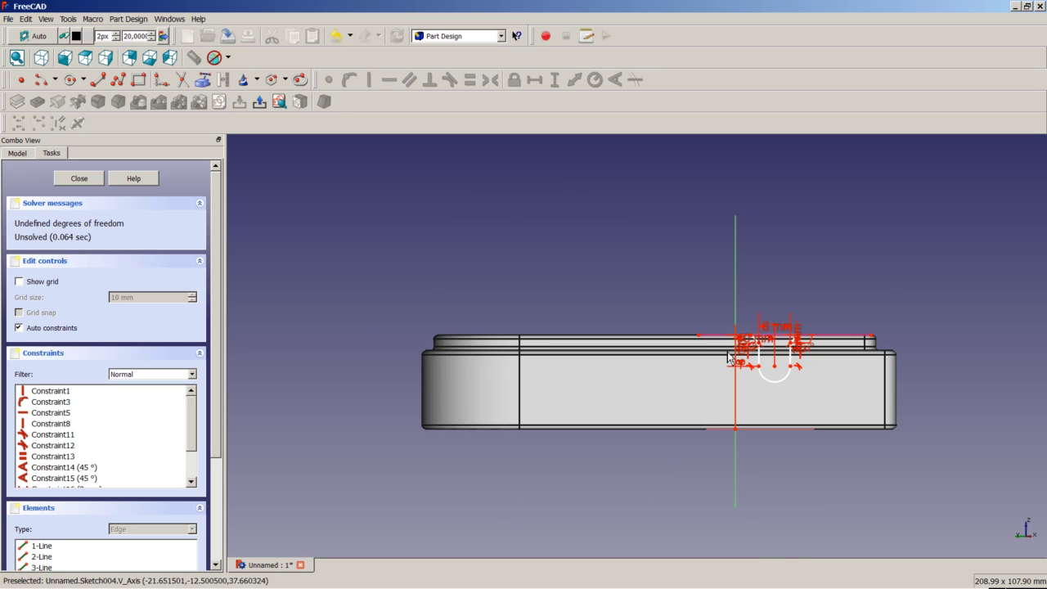
scroll(728, 357, "up", 6)
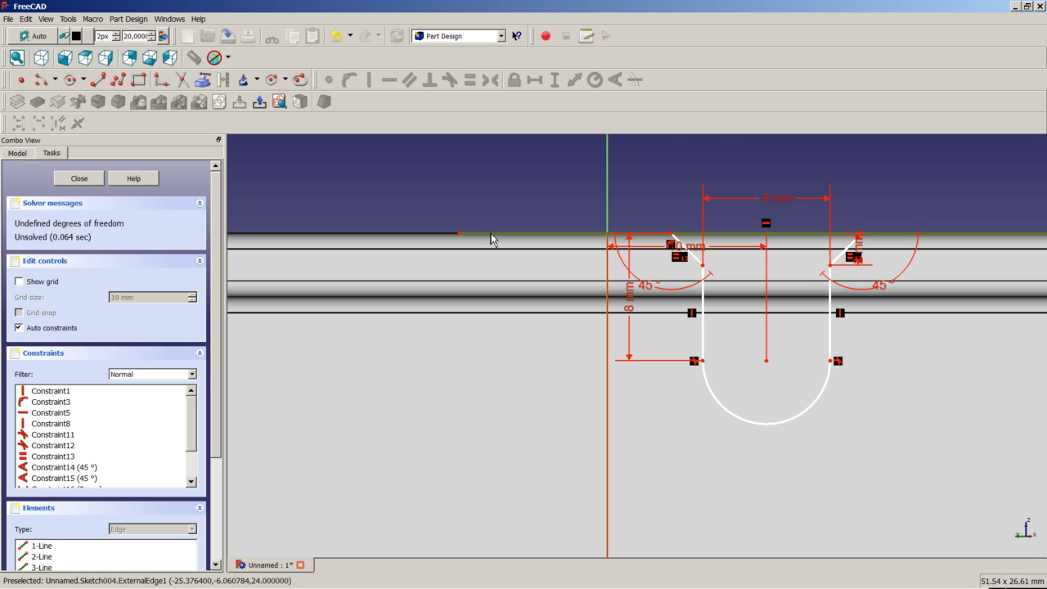
left_click(490, 236)
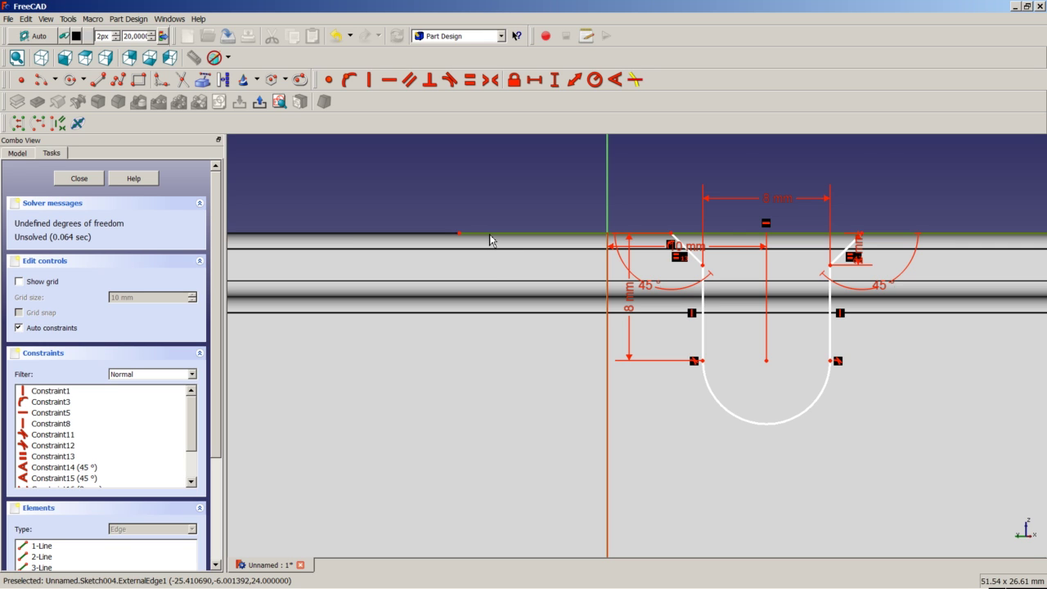
key("Delete")
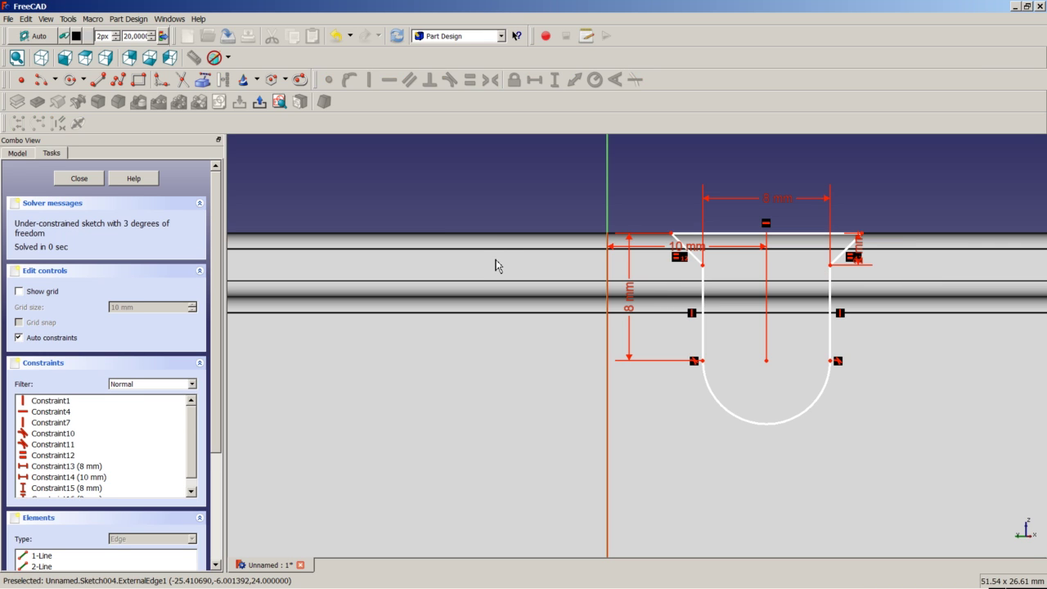
left_click(685, 246)
key("Delete")
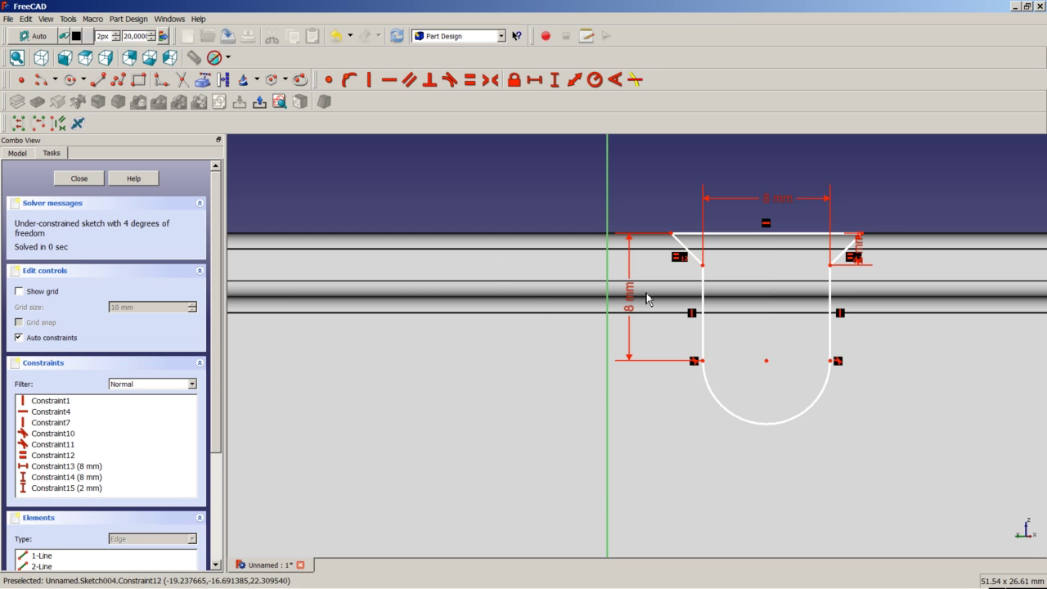
- Move the whole keyhole profile left and up toward the side face's rim top
scroll(705, 343, "down", 1)
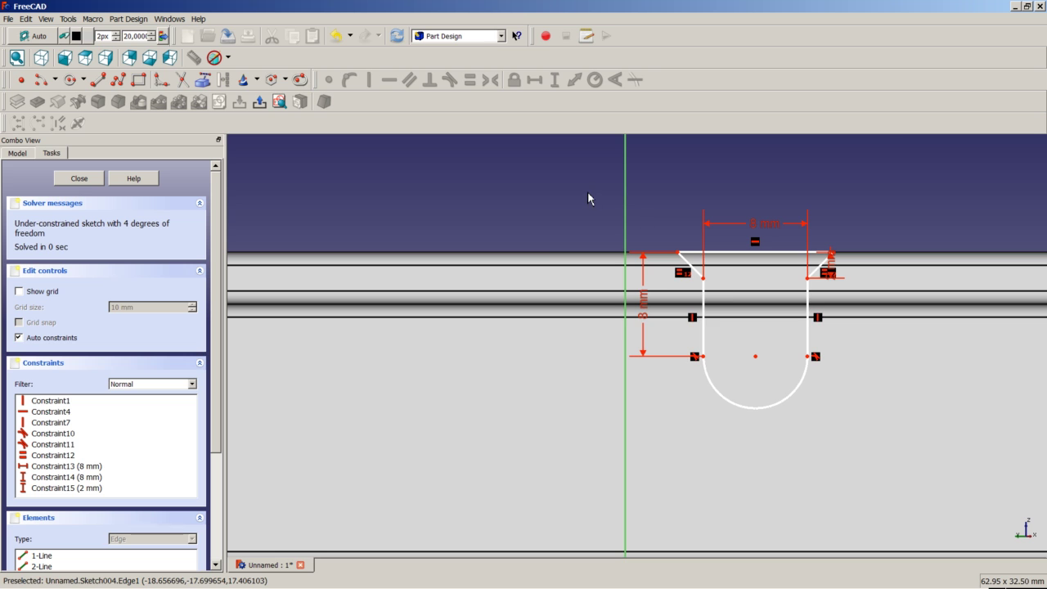
left_click_drag(561, 187, 925, 422)
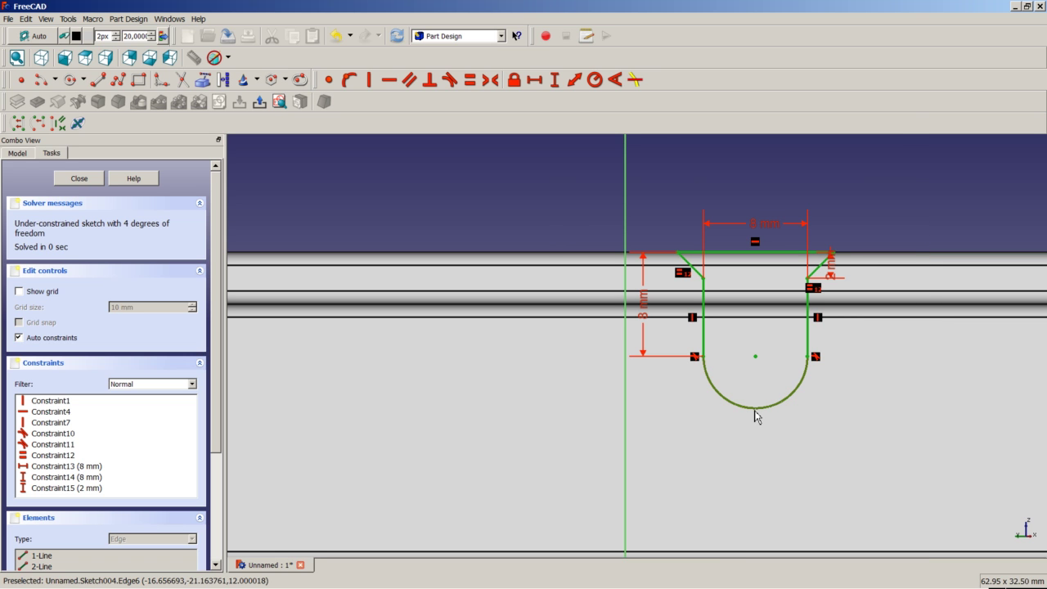
mouse_move(755, 415)
left_mouse_down()
mouse_move(640, 402)
mouse_move(573, 411)
mouse_move(497, 404)
left_mouse_up()
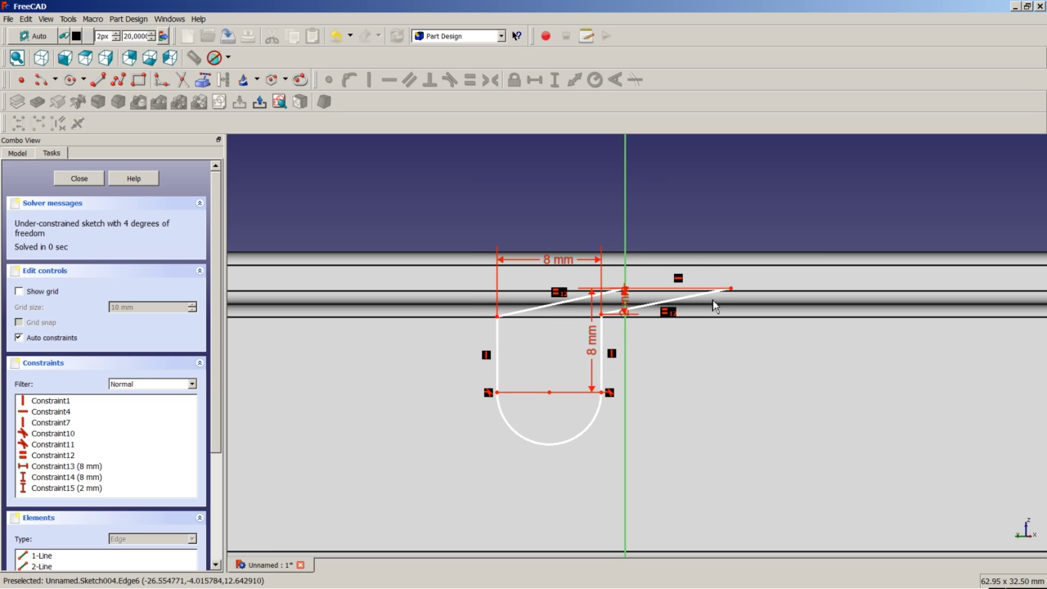
mouse_move(677, 296)
left_mouse_down()
mouse_move(516, 263)
mouse_move(533, 262)
mouse_move(532, 280)
left_mouse_up()
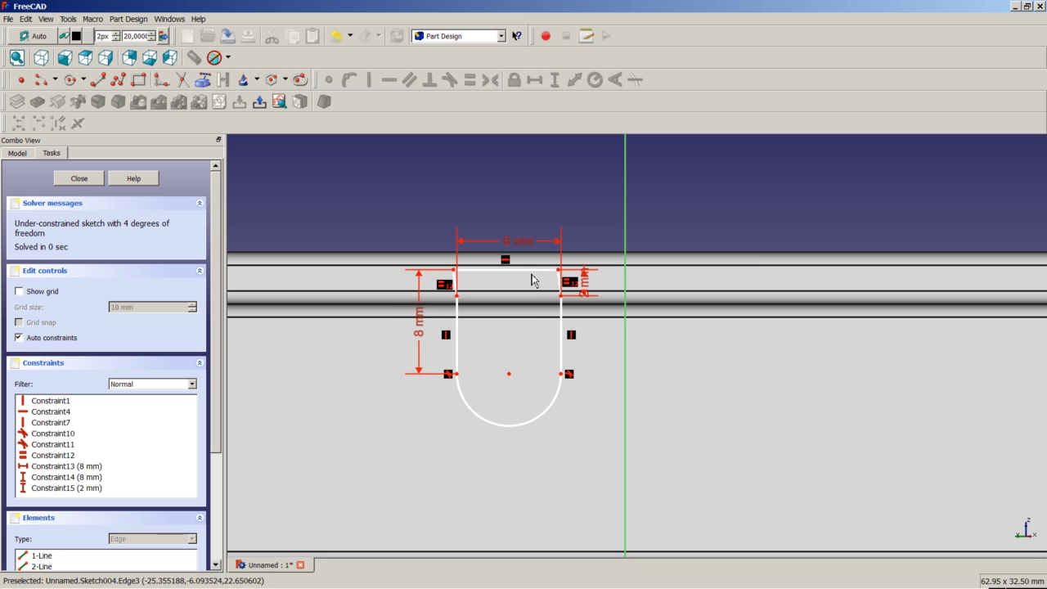
scroll(532, 280, "up", 4)
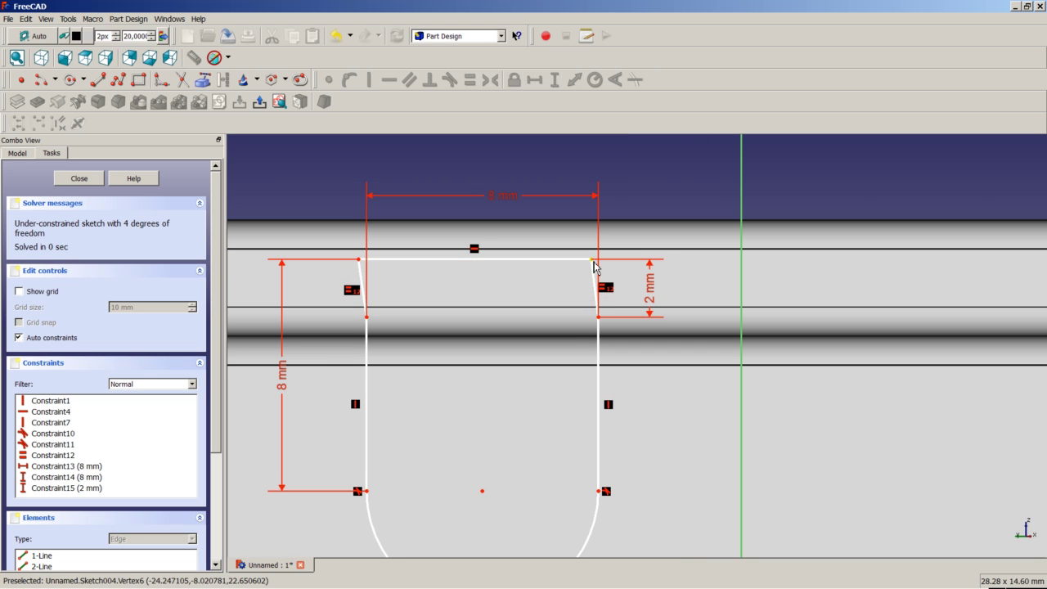
left_click_drag(594, 266, 613, 270)
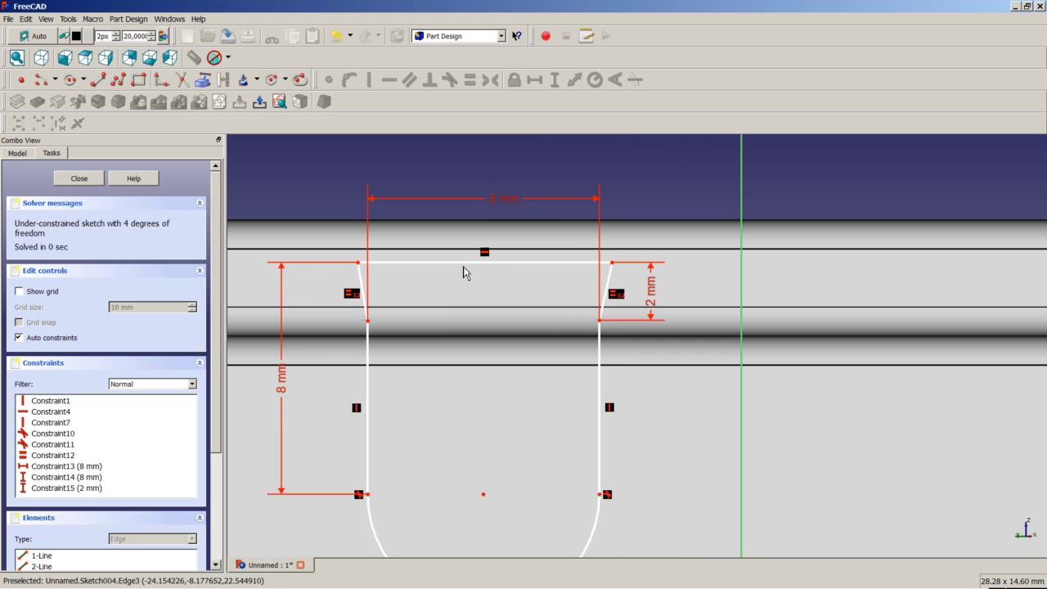
scroll(463, 273, "down", 4)
- Reference the dish's top edge and pin the profile's top-left corner onto it
left_click(203, 79)
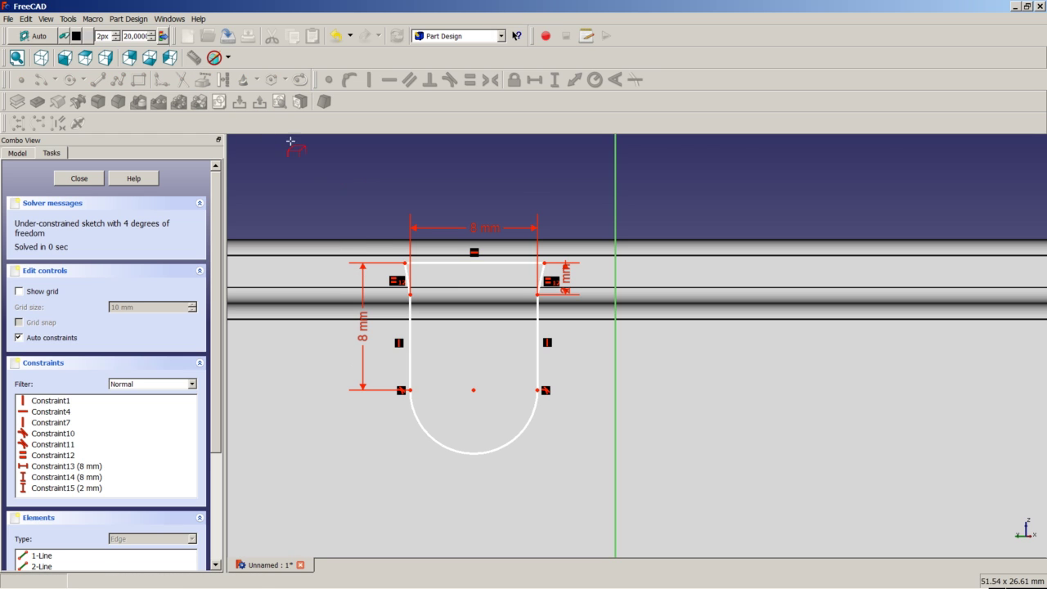
left_click(366, 238)
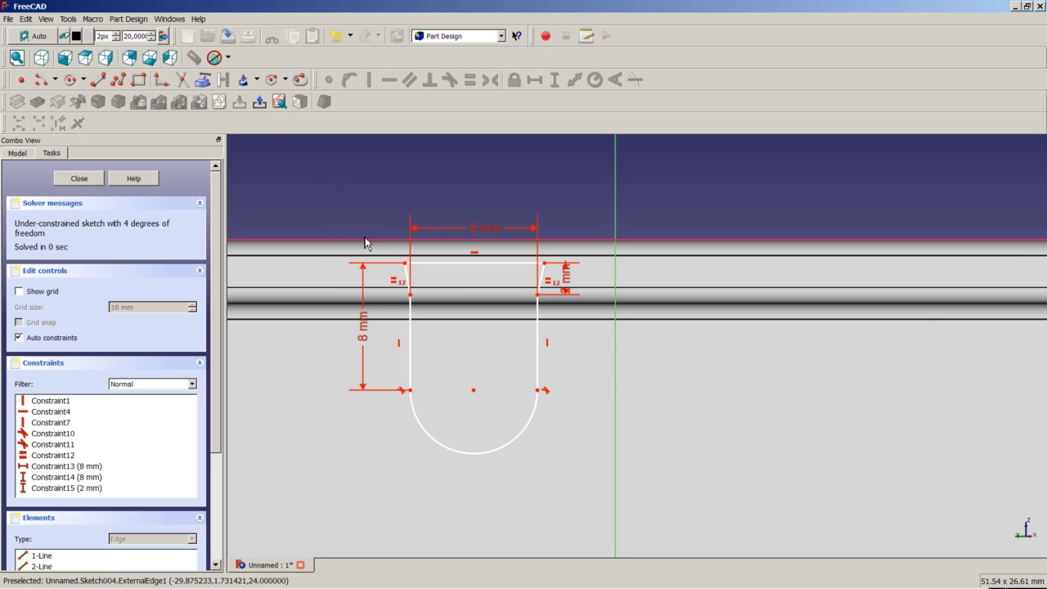
right_click(406, 262)
left_click(407, 262)
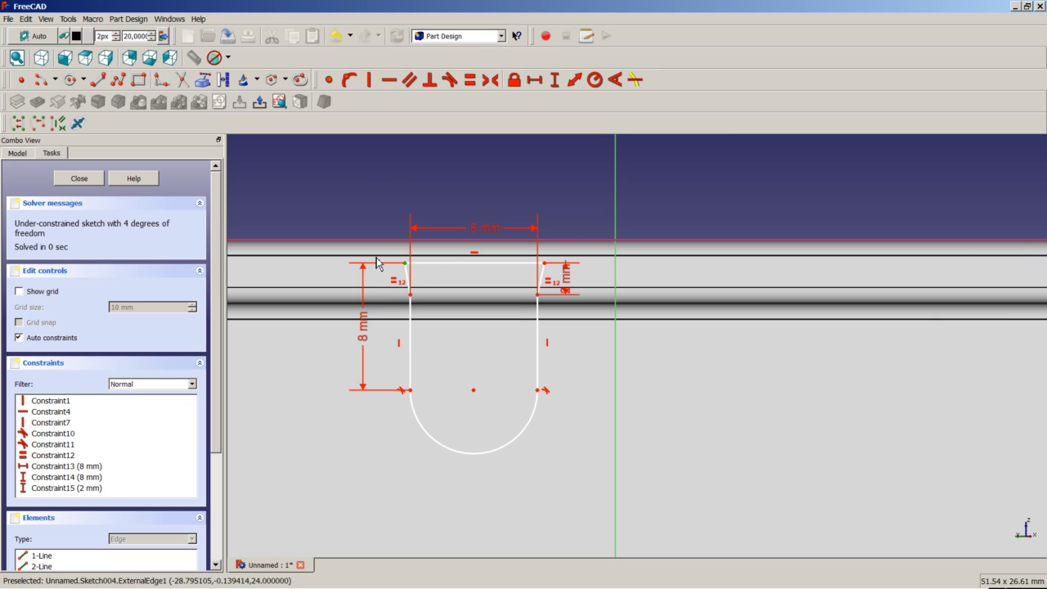
left_click(387, 240)
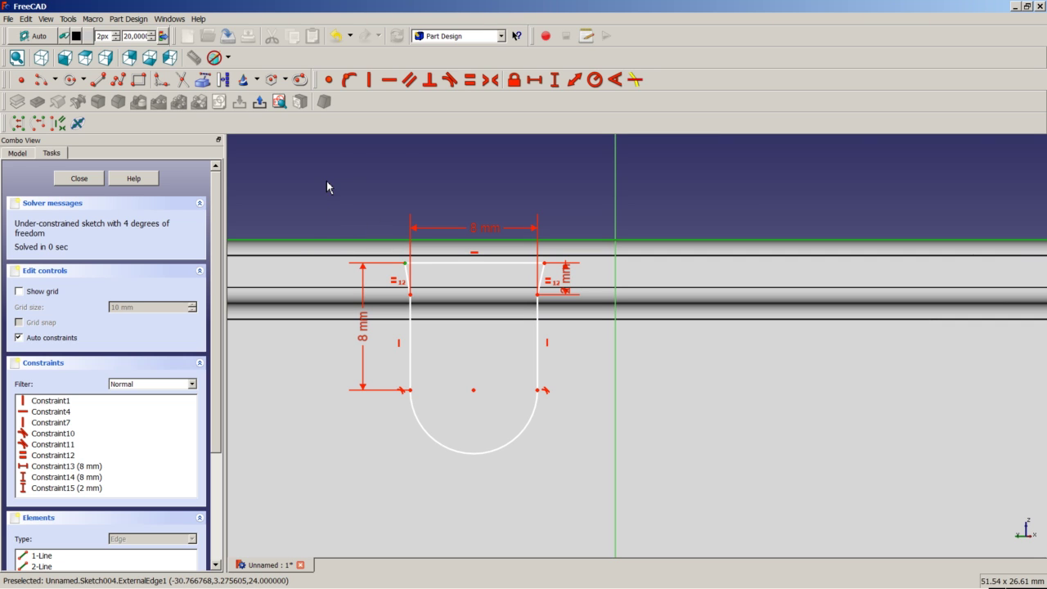
left_click(350, 85)
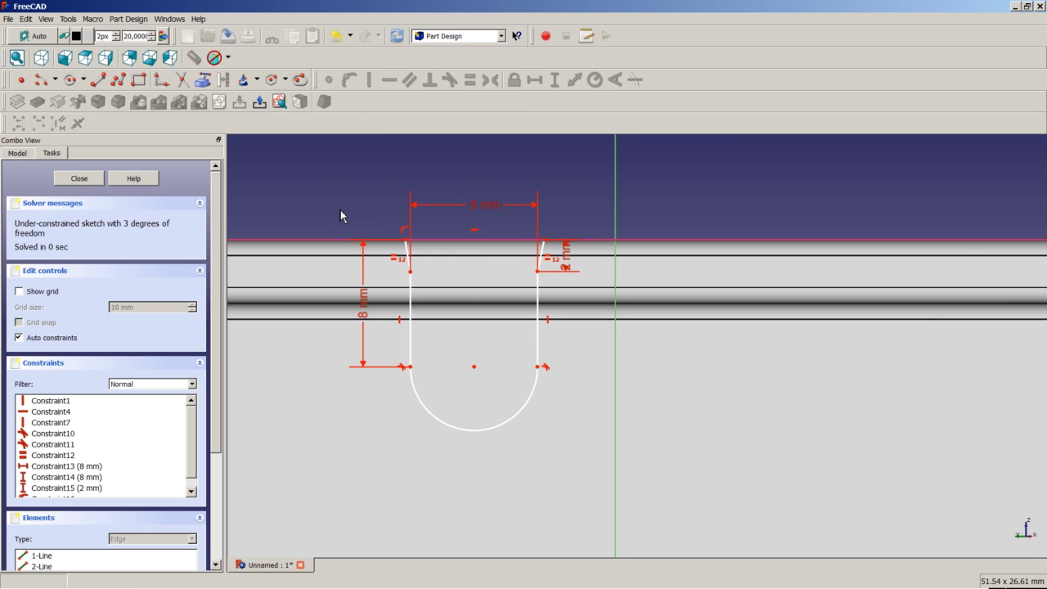
- Set 45° angles between the top line and both the left and right slanted edges
scroll(465, 286, "up", 2)
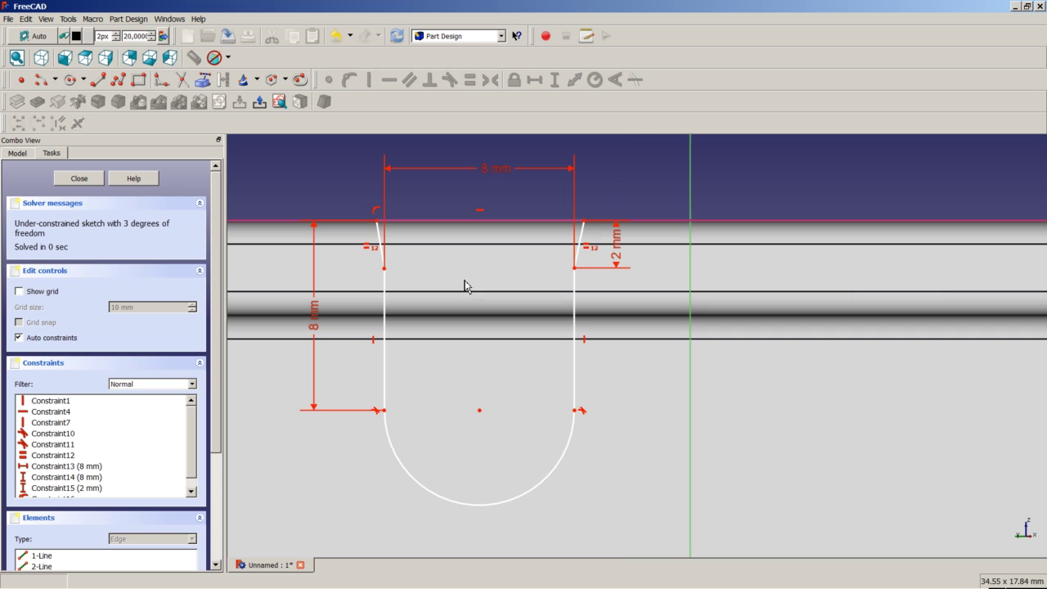
left_click(381, 244)
left_click(412, 223)
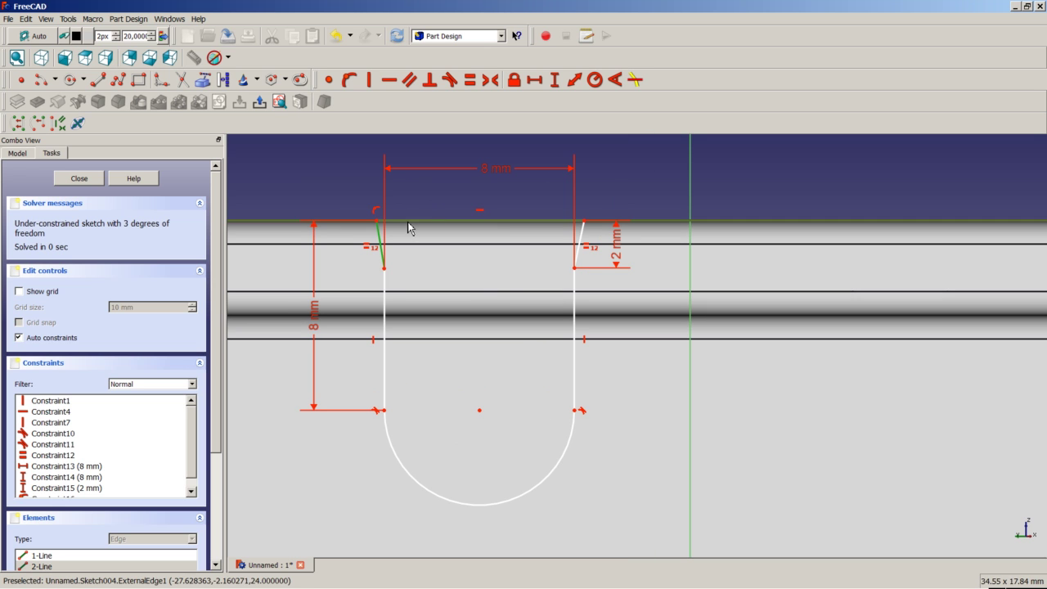
left_click(615, 81)
type("45")
key("Return")
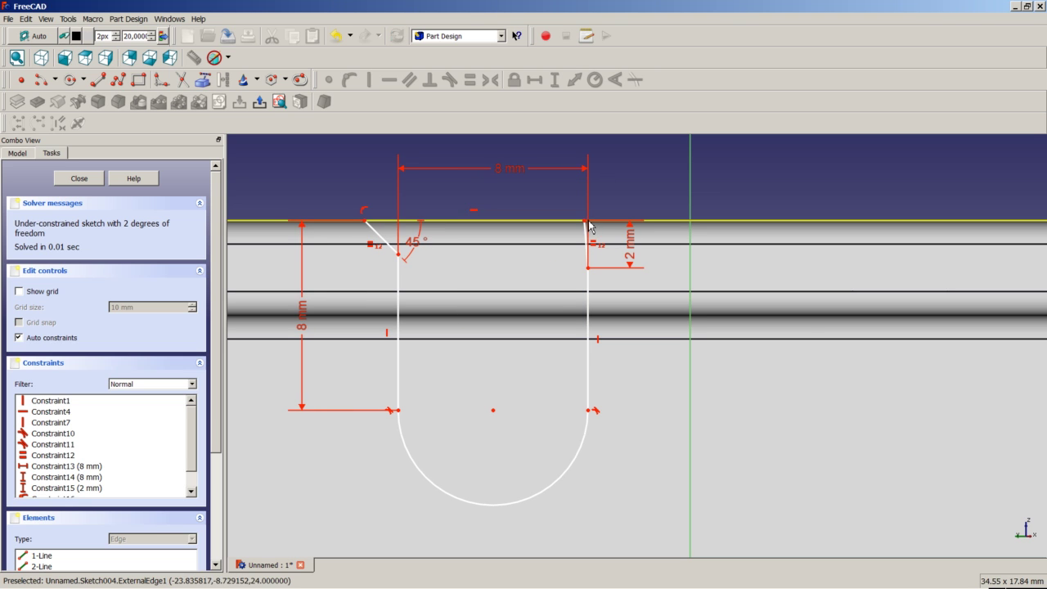
left_click_drag(586, 224, 591, 229)
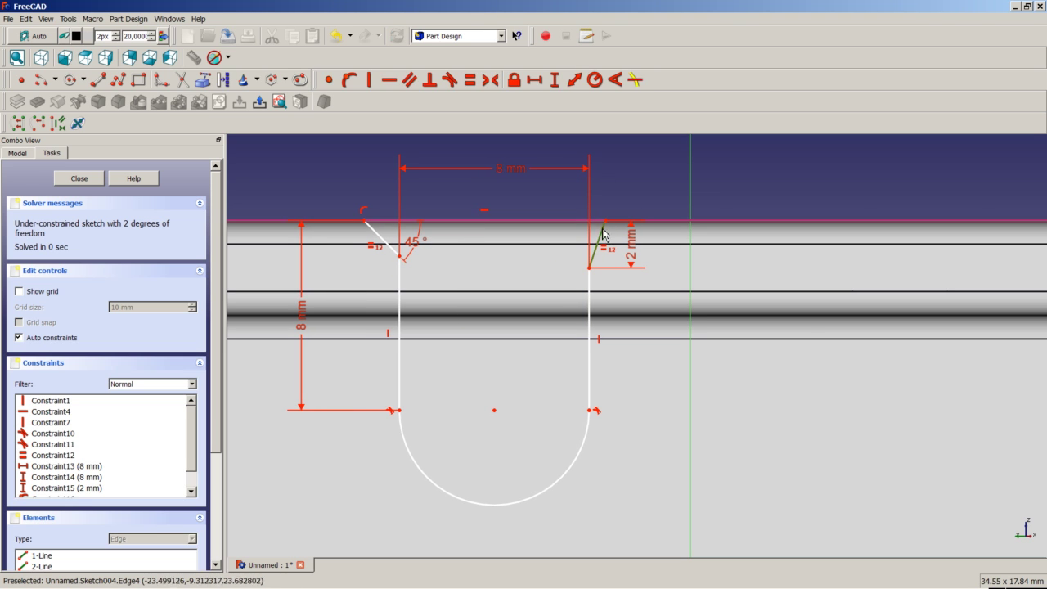
left_click(586, 222)
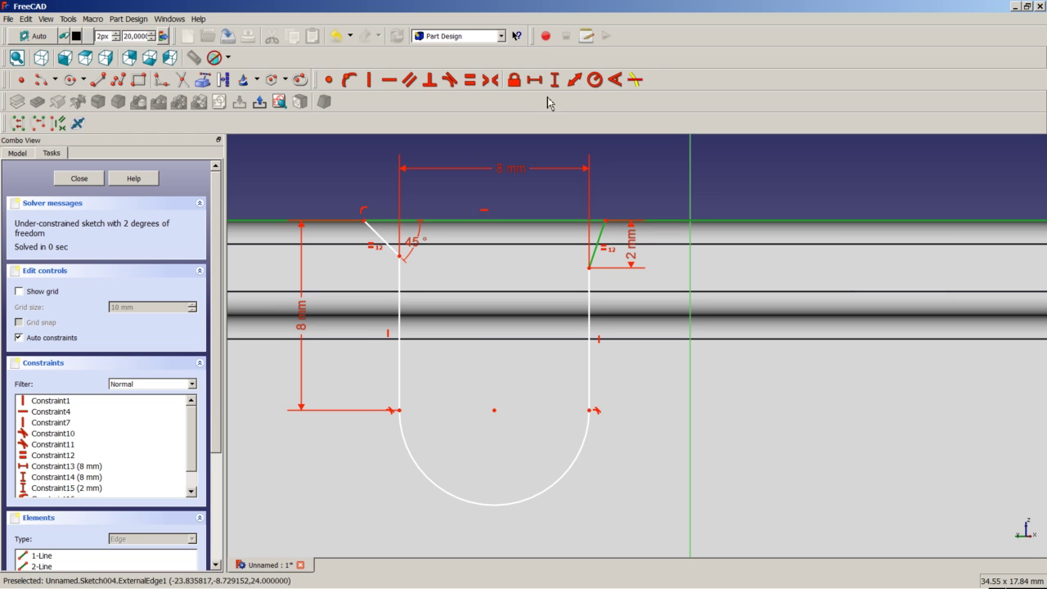
left_click(615, 80)
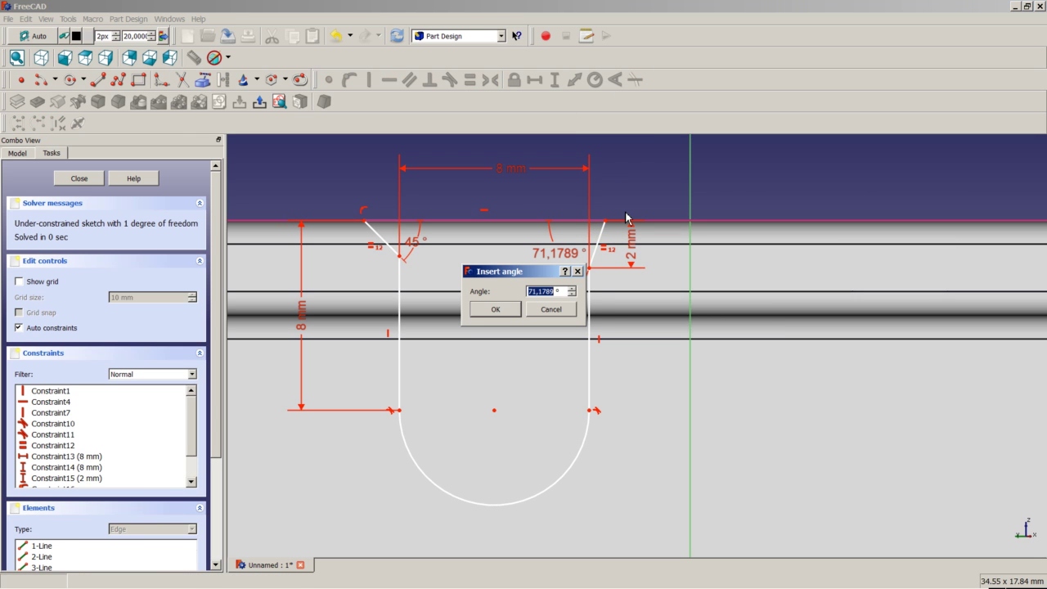
type("45")
key("Return")
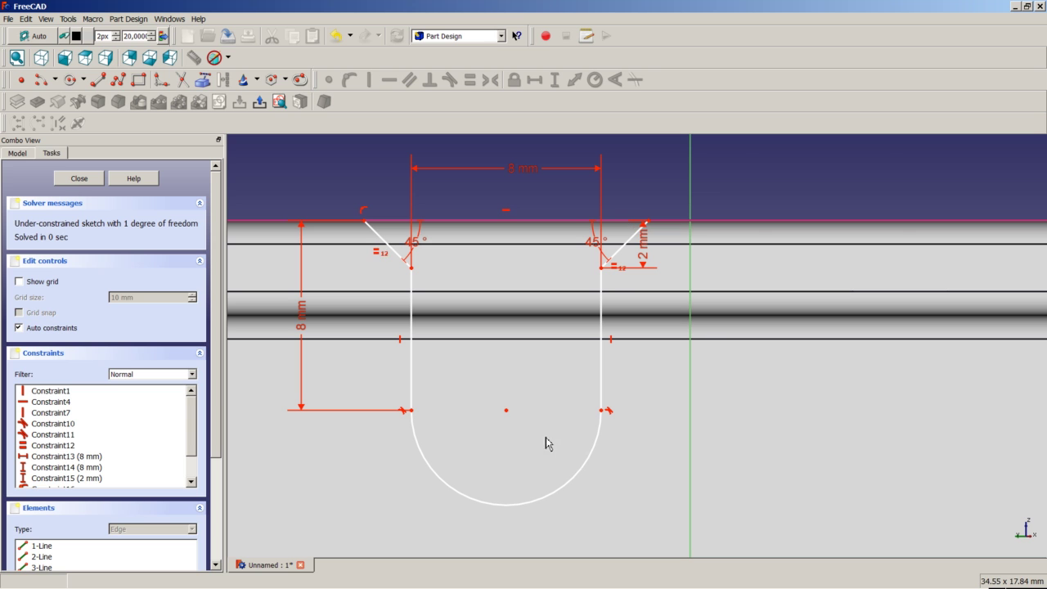
- Set a 10 mm horizontal distance from the arc centre to the vertical axis
left_click(506, 412)
scroll(555, 456, "down", 5)
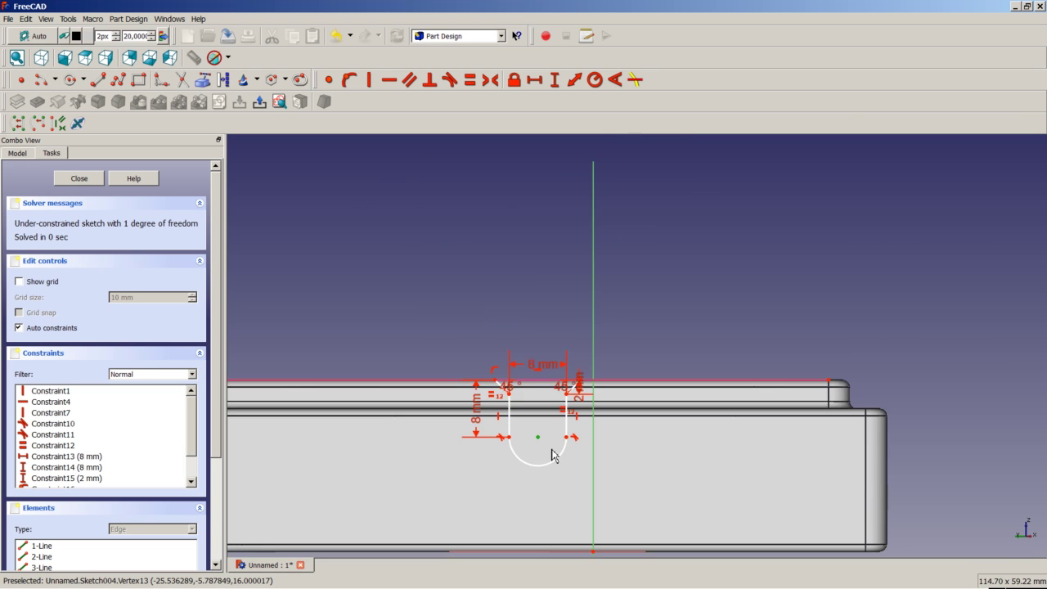
scroll(566, 480, "up", 3)
left_click(589, 538)
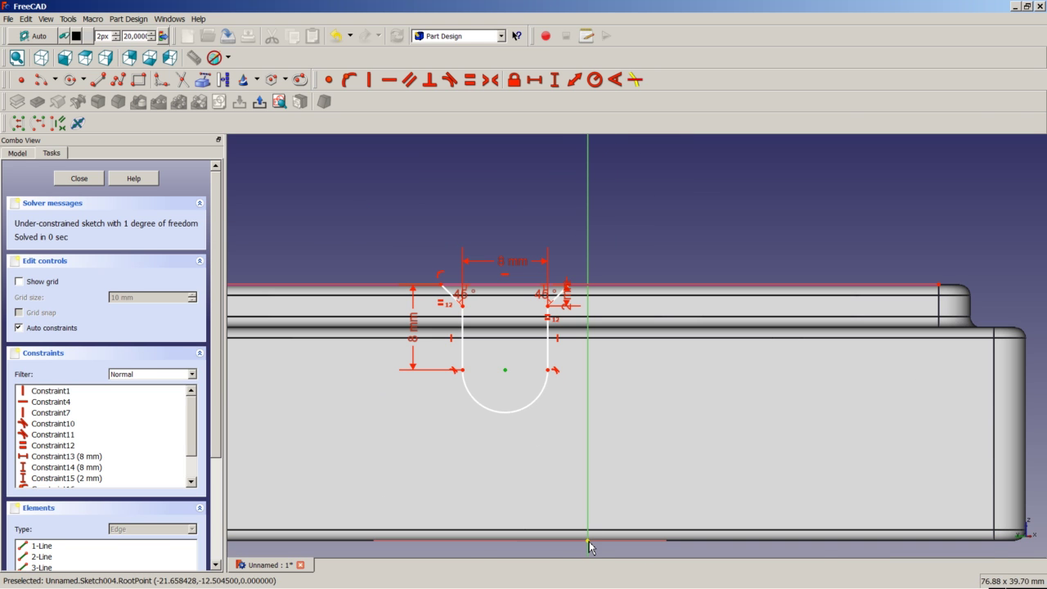
left_click(538, 87)
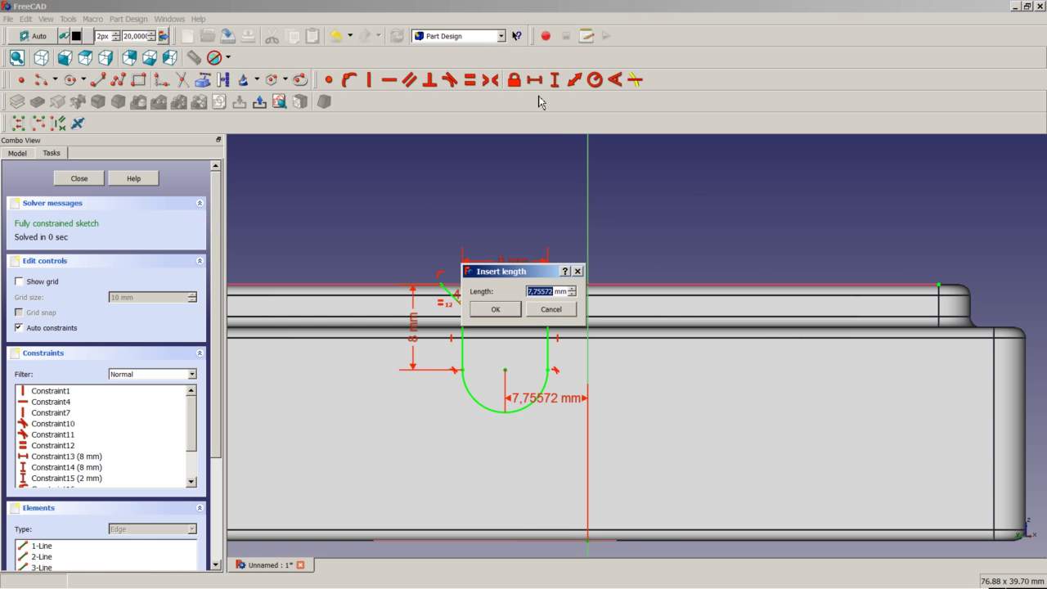
type("10")
key("Return")
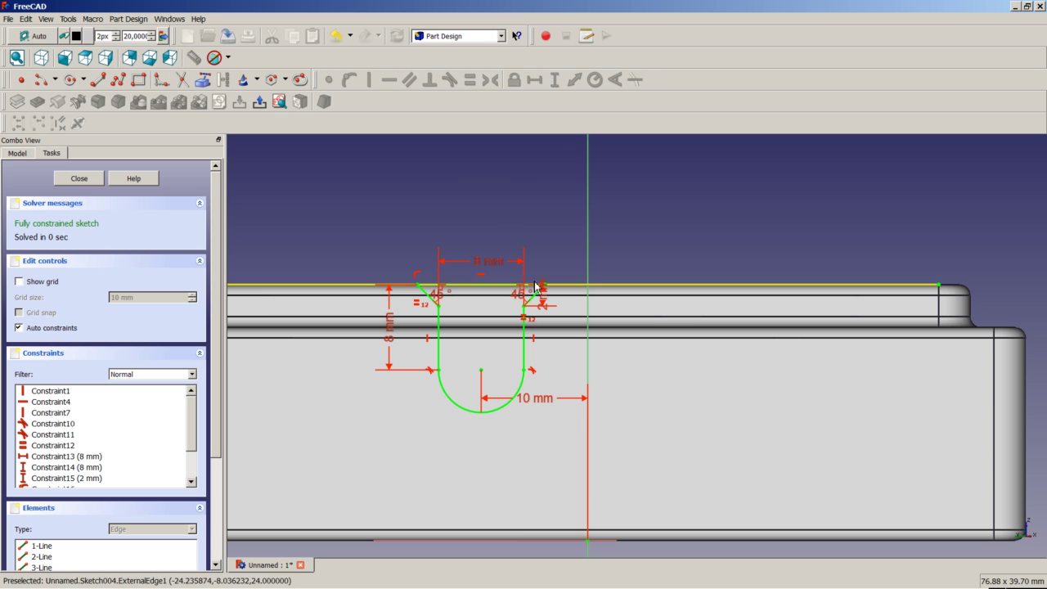
- Close the keyhole sketch and pocket it with type 'To first', creating Pocket002
left_click(86, 179)
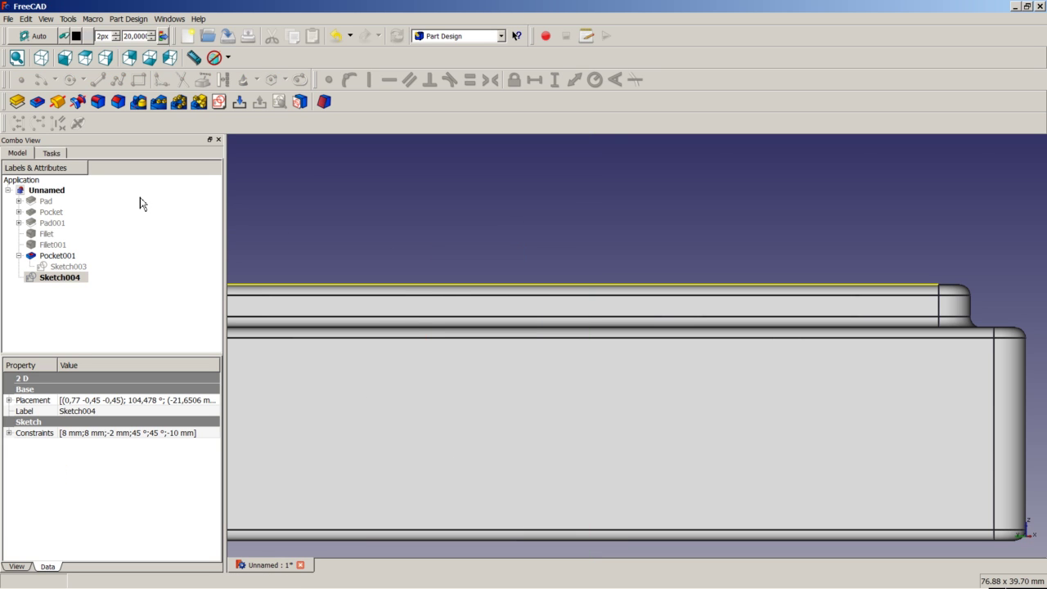
left_click(37, 103)
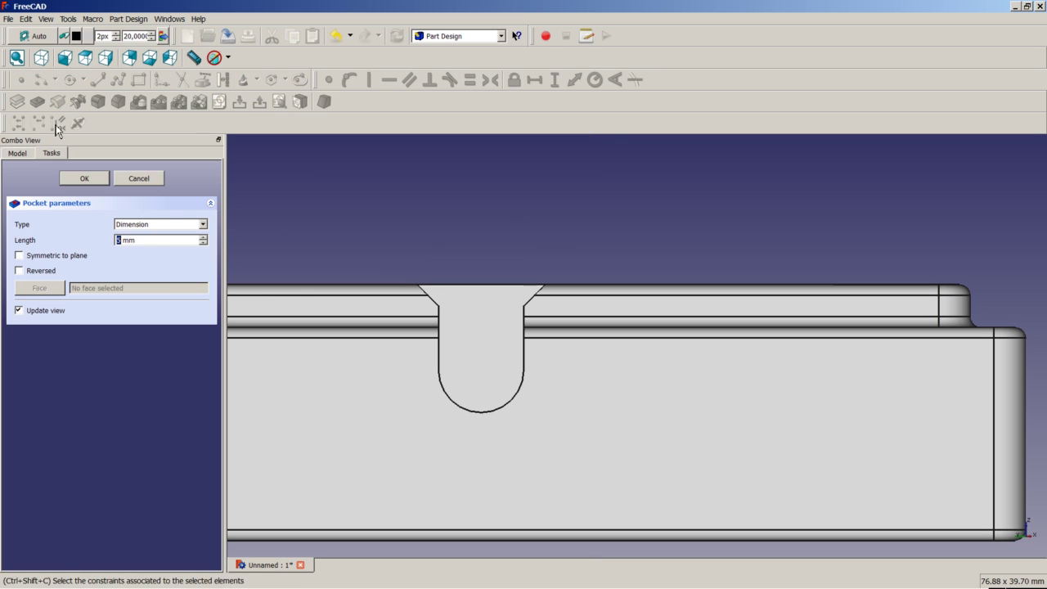
left_click(148, 226)
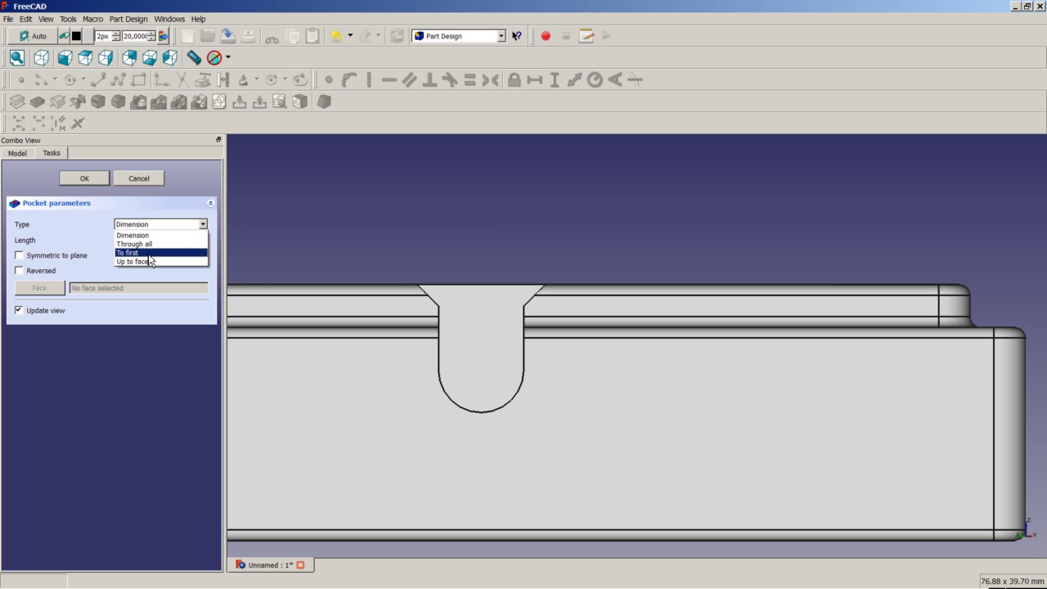
left_click(148, 252)
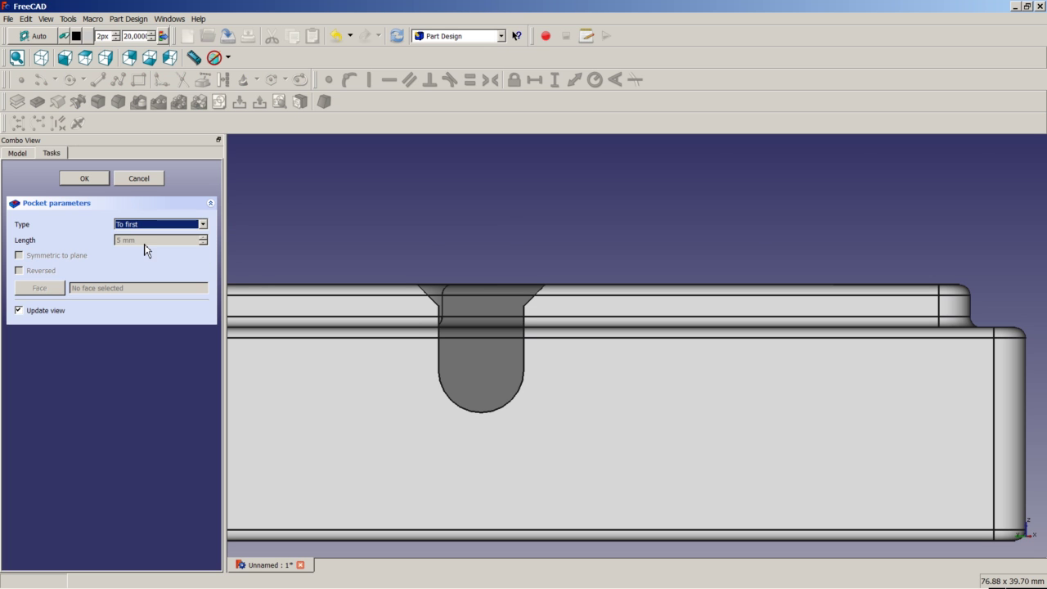
left_click(82, 179)
- Orbit, zoom and snap to isometric to inspect the new keyhole notch in the rim
middle_click_drag(736, 344, 694, 368)
scroll(694, 368, "down", 10)
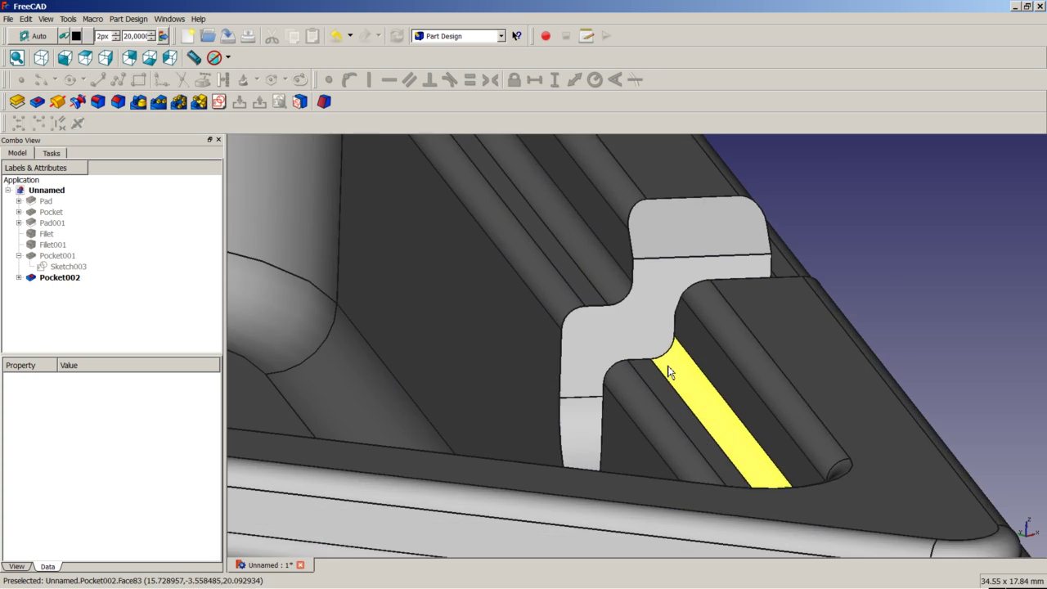
middle_click_drag(622, 401, 567, 450)
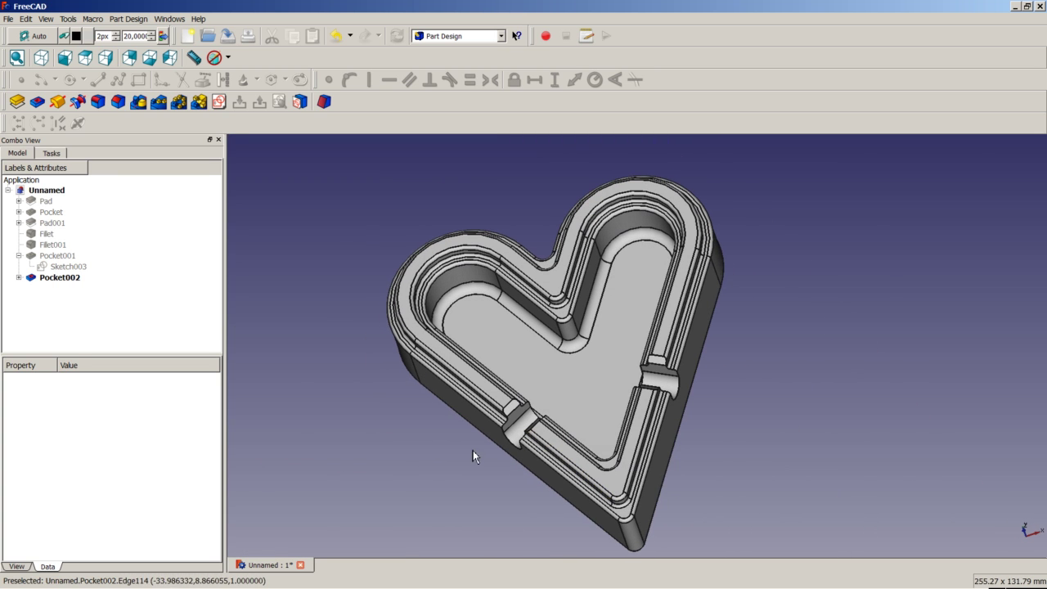
middle_click_drag(703, 413, 699, 382)
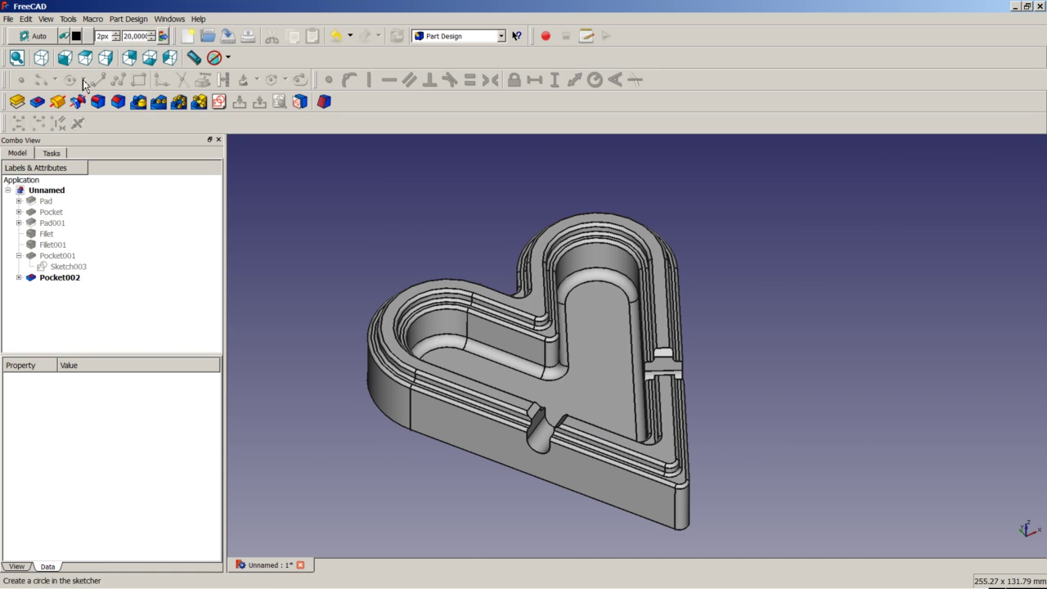
left_click(41, 58)
right_click(353, 195)
- Fit the heart dish in view, then hide Pocket002 with Toggle visibility
left_click(379, 202)
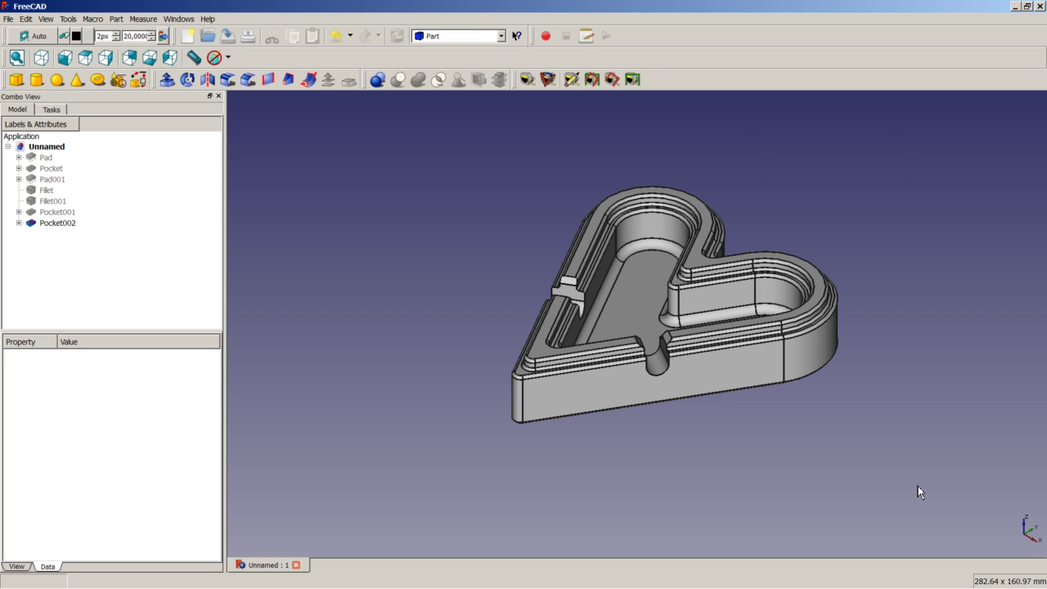
left_click(51, 222)
right_click(55, 223)
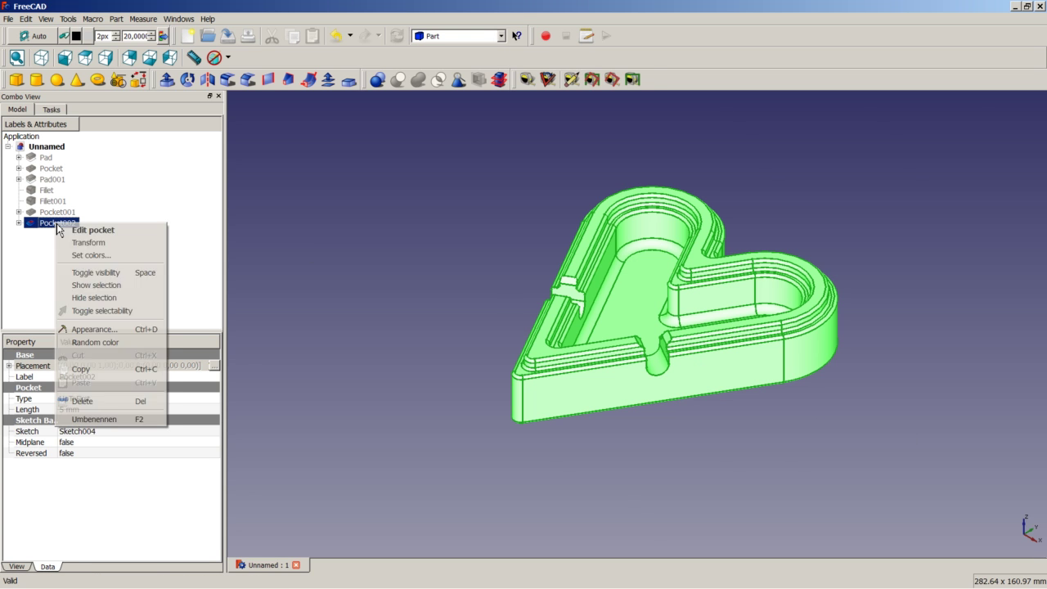
left_click(99, 275)
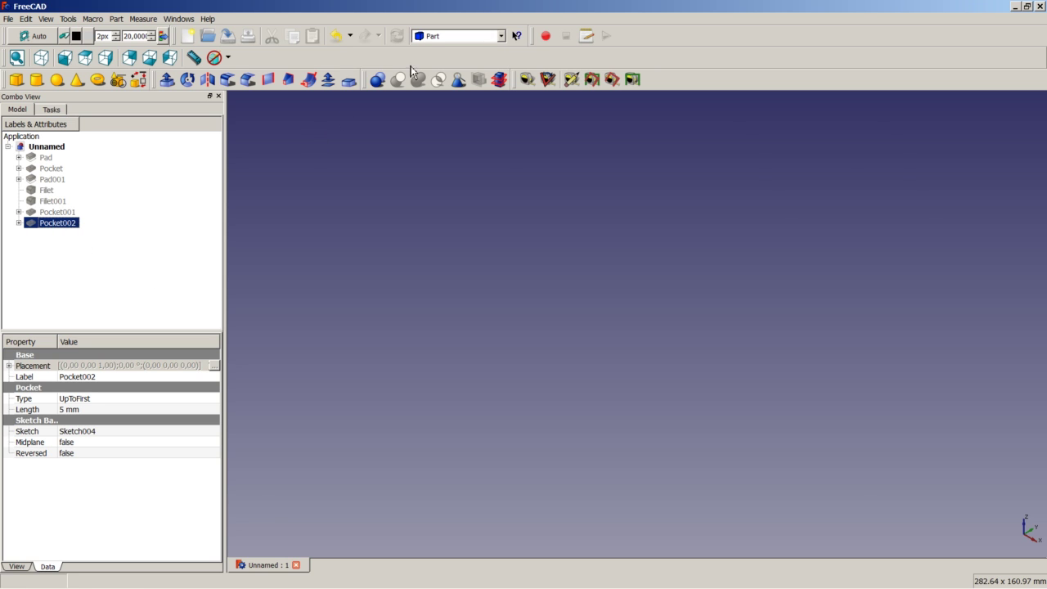
- Switch to the Part Design workbench with the Model tree showing
left_click(446, 36)
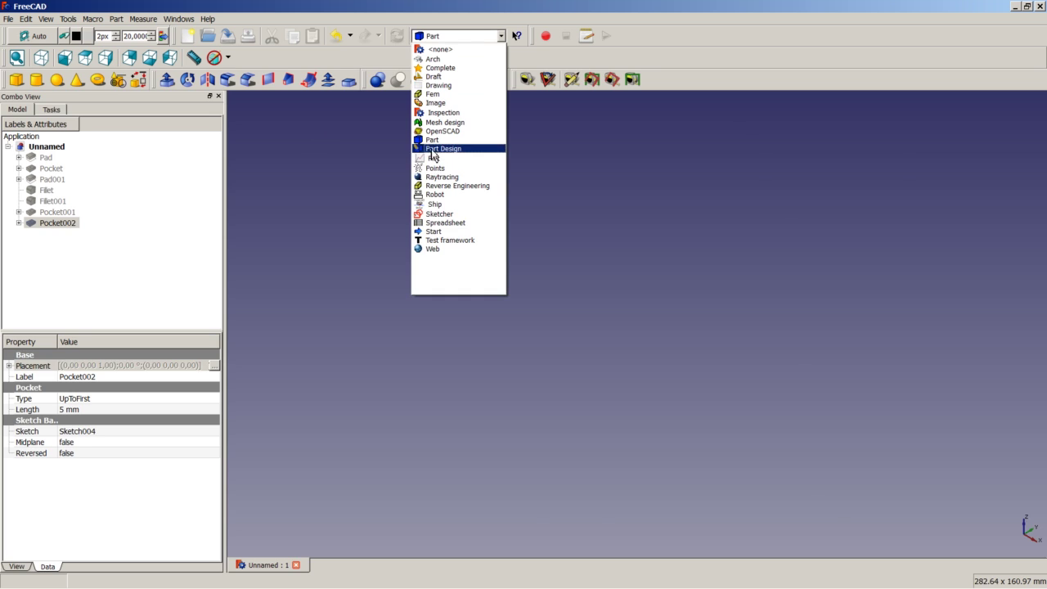
left_click(441, 149)
left_click(18, 153)
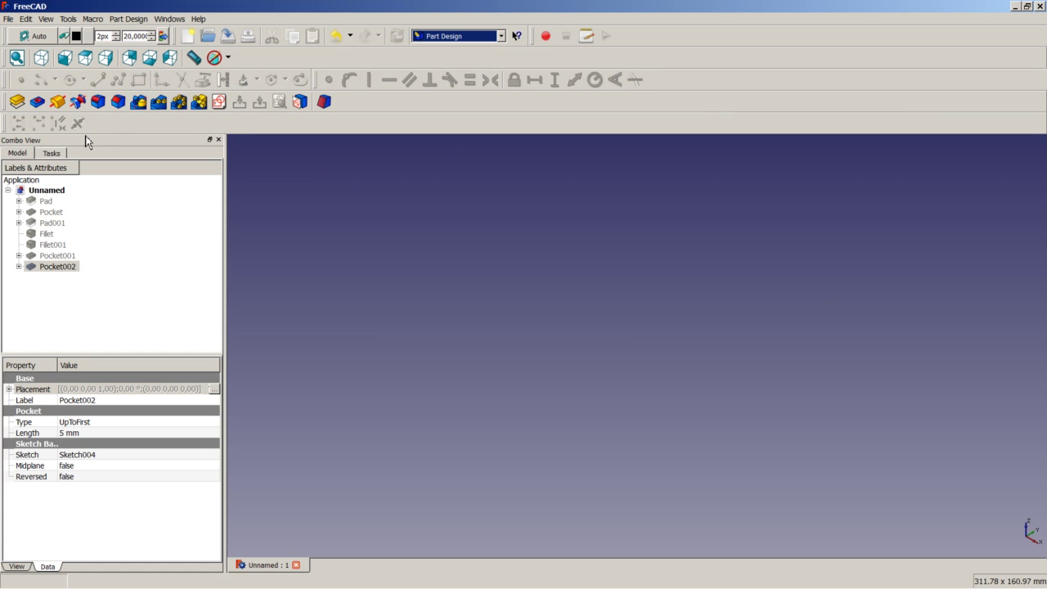
- Create a new sketch on the XZ plane
left_click(220, 103)
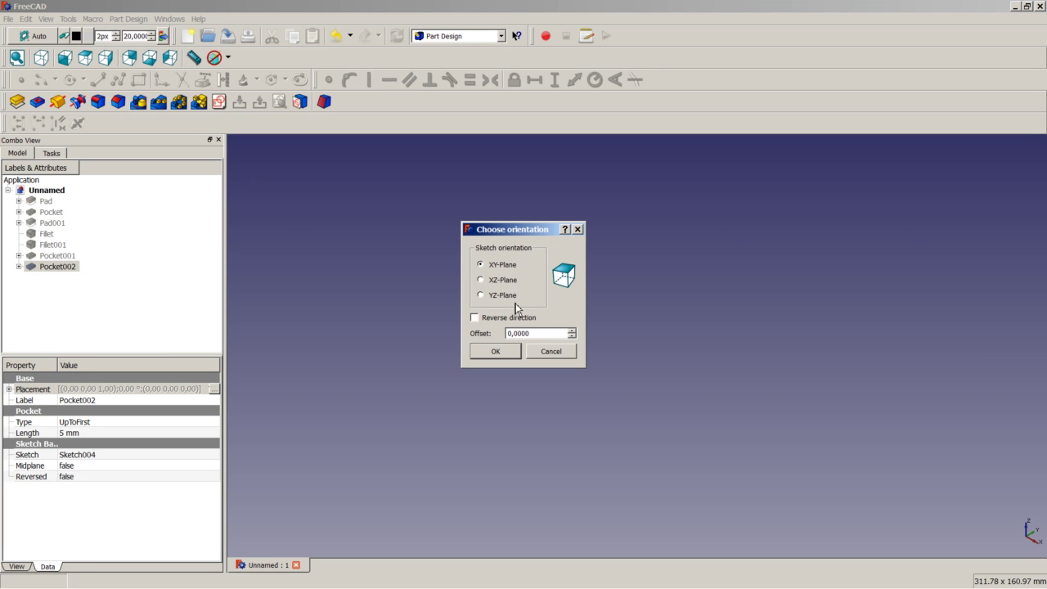
left_click(504, 280)
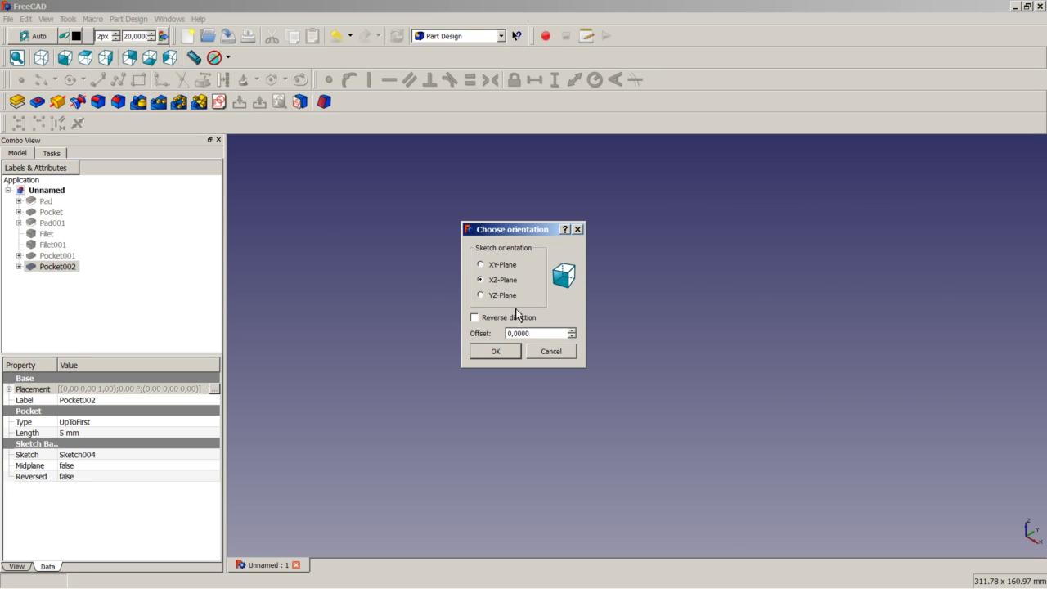
left_click(499, 350)
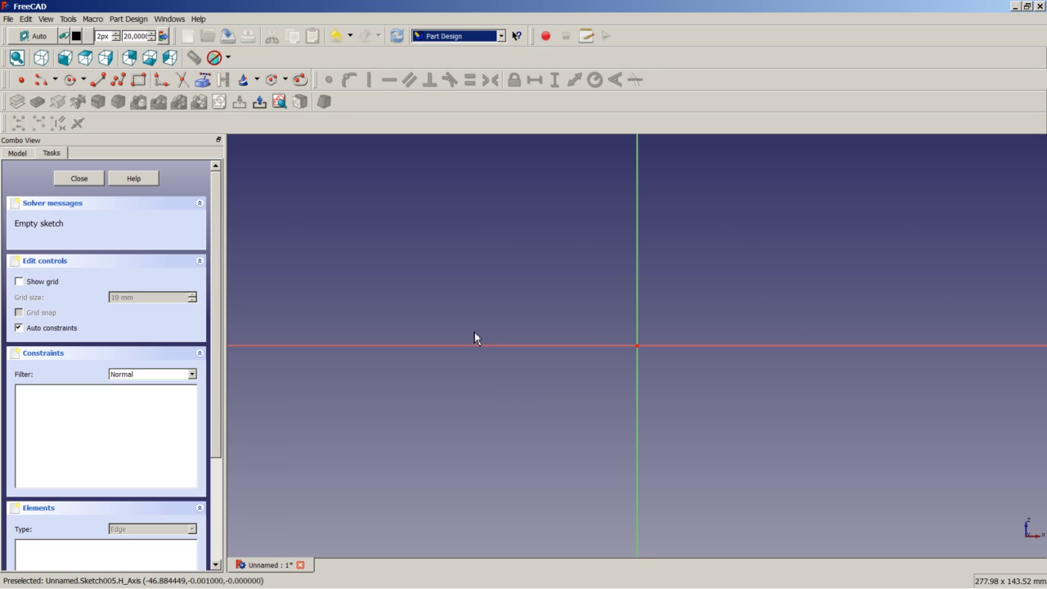
- Draw the keyhole outline as a polyline: vertical legs, slanted lines, short verticals and a top edge
left_click(117, 79)
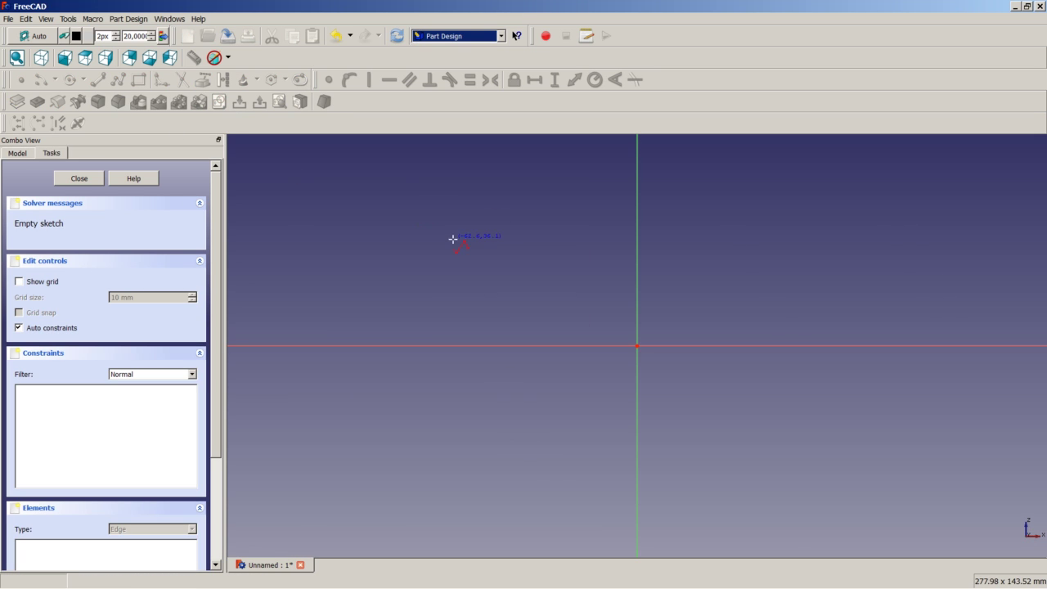
scroll(596, 301, "up", 1)
scroll(597, 302, "up", 1)
left_click(629, 298)
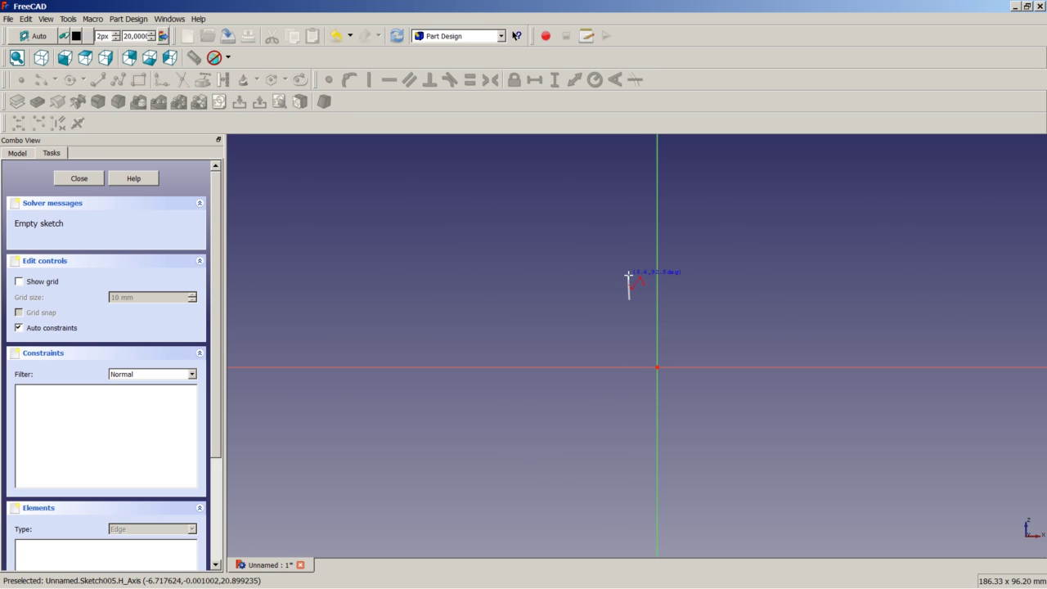
left_click(628, 275)
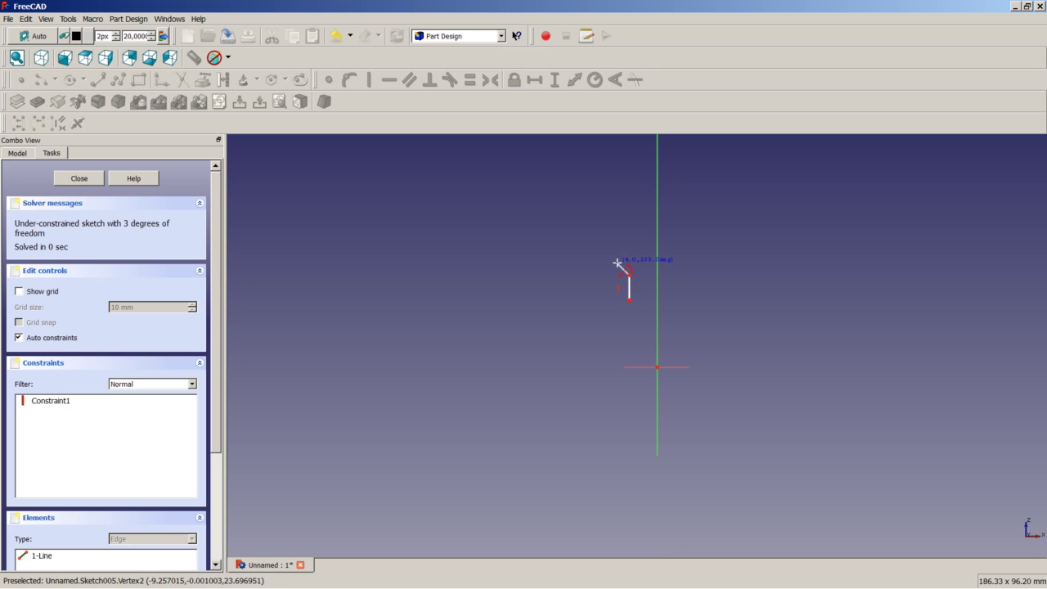
left_click(617, 264)
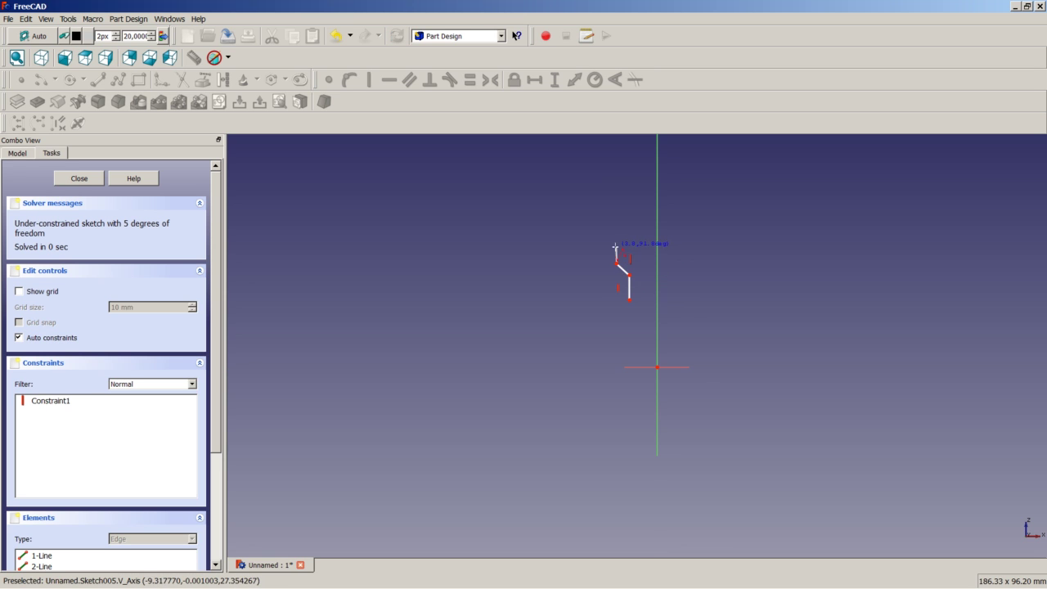
left_click(617, 247)
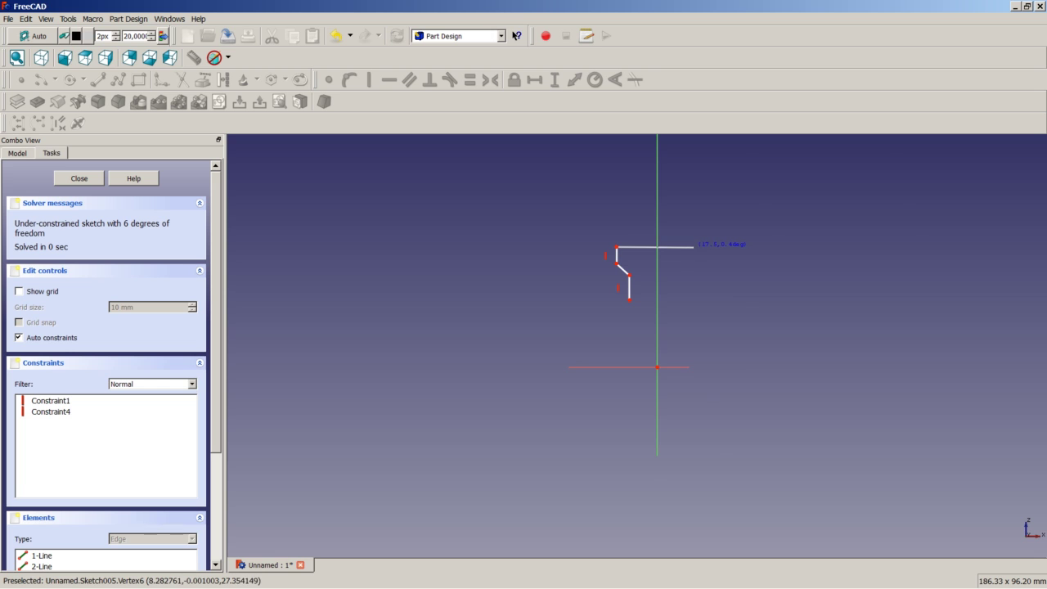
left_click(694, 247)
left_click(694, 266)
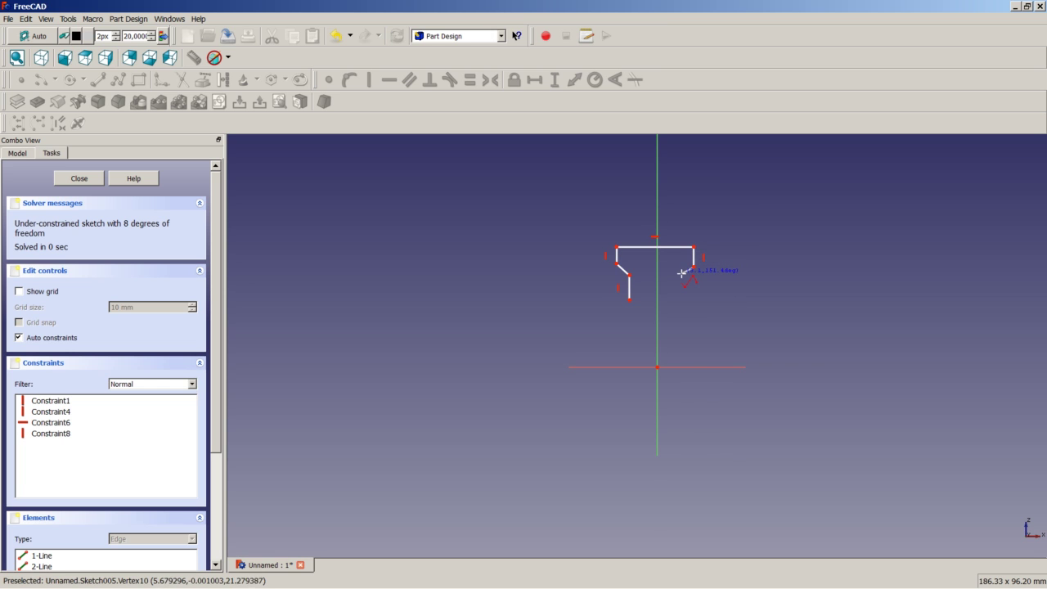
left_click(680, 277)
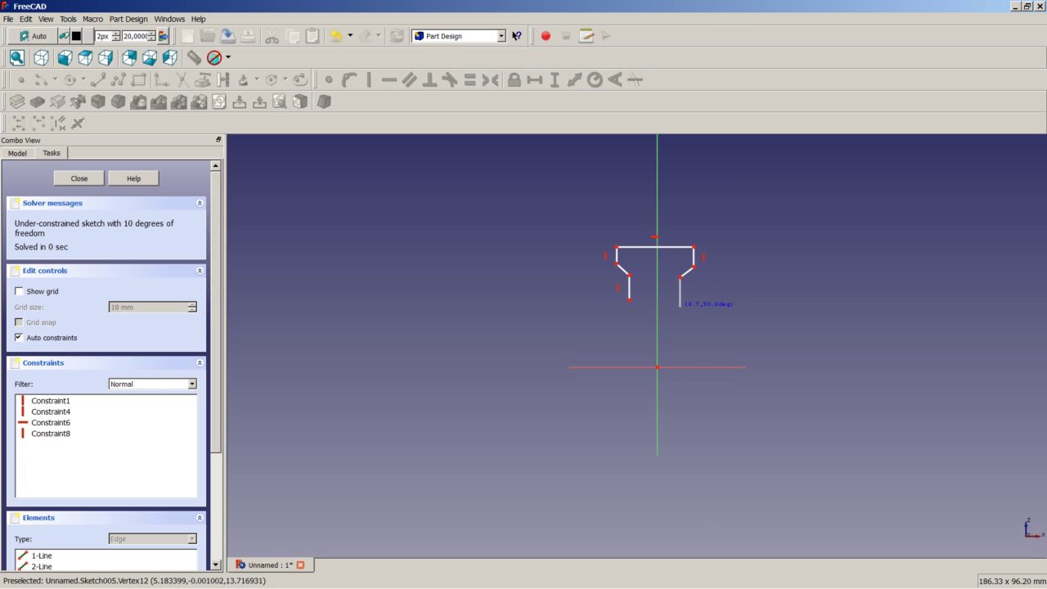
left_click(680, 306)
key("Escape")
scroll(664, 287, "up", 4)
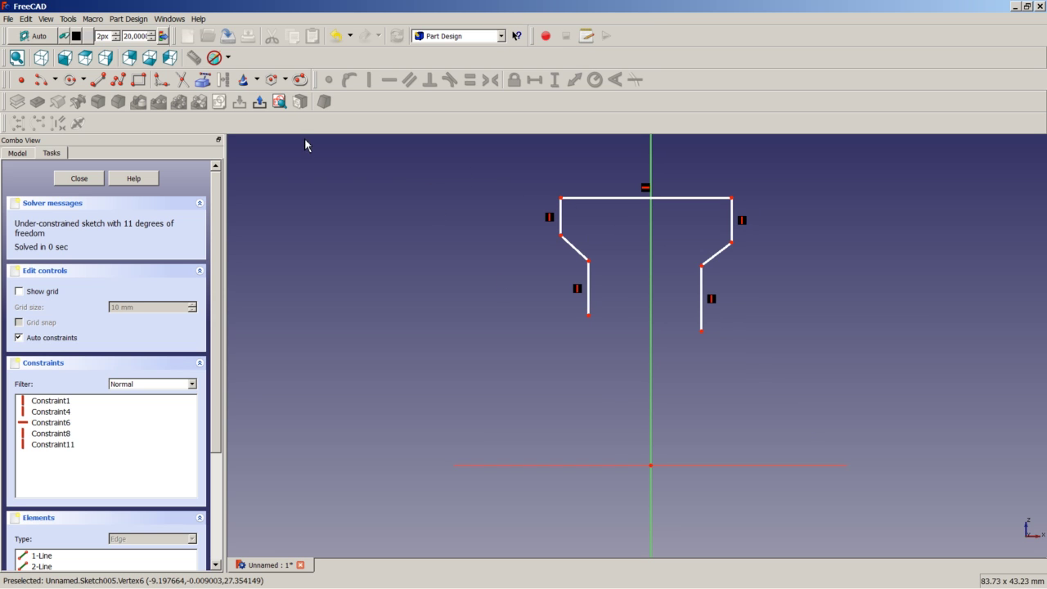
- Join the two leg ends with an arc centred on the vertical axis
left_click(70, 79)
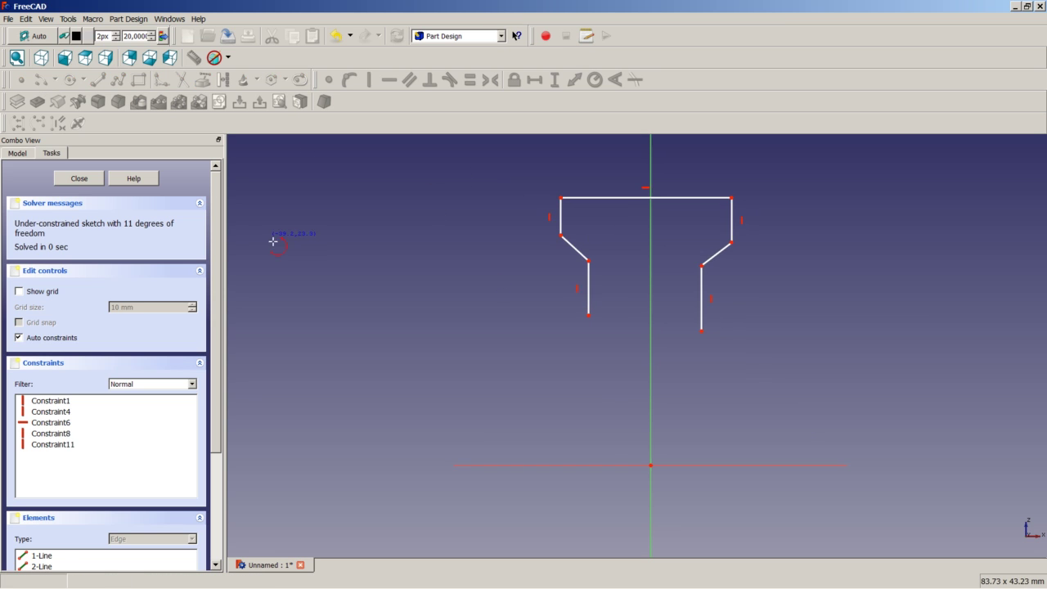
left_click(651, 310)
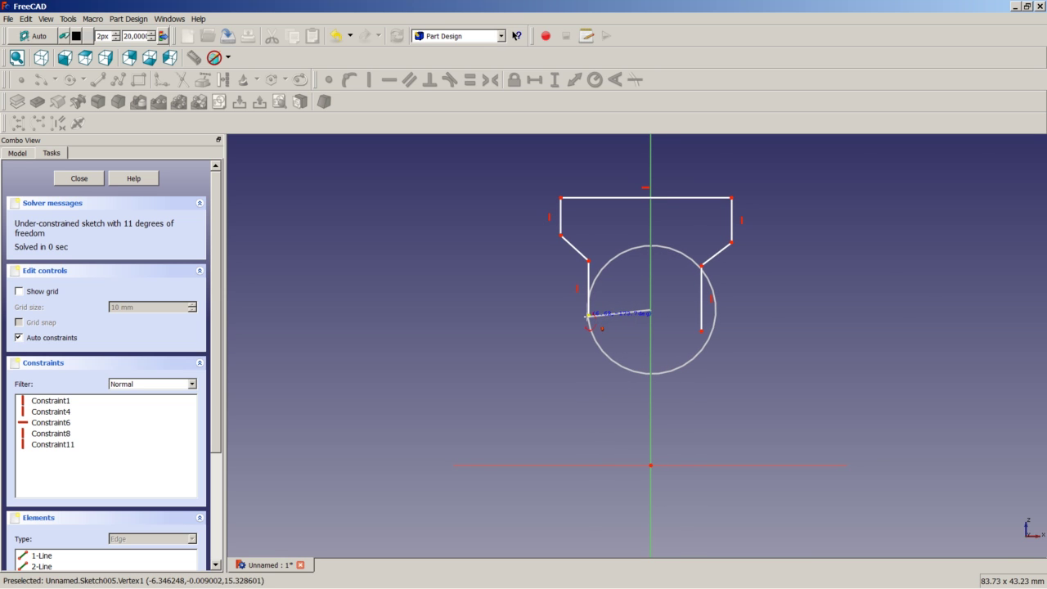
left_click(587, 315)
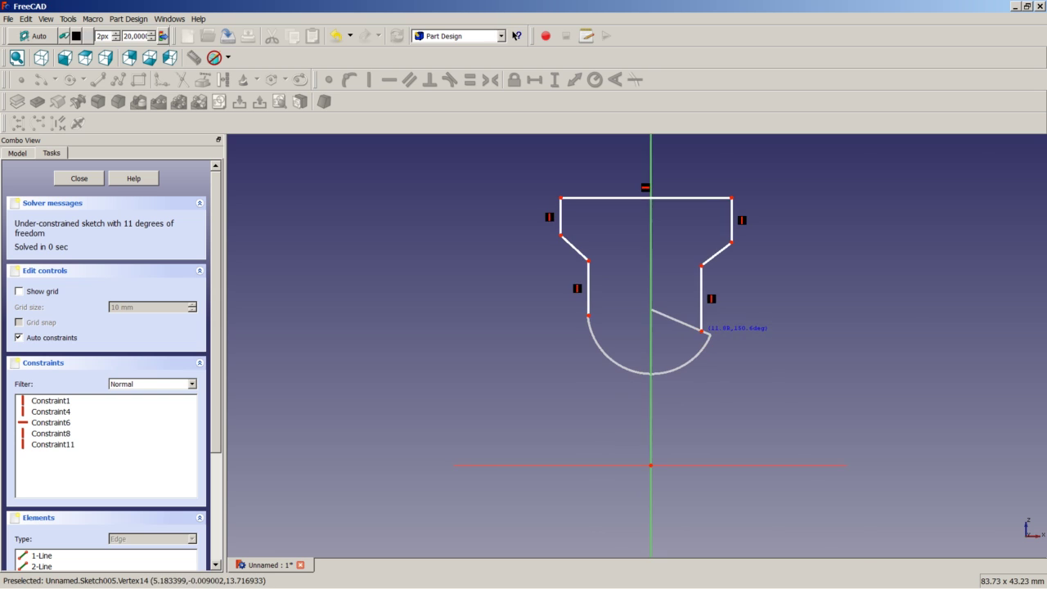
left_click(701, 331)
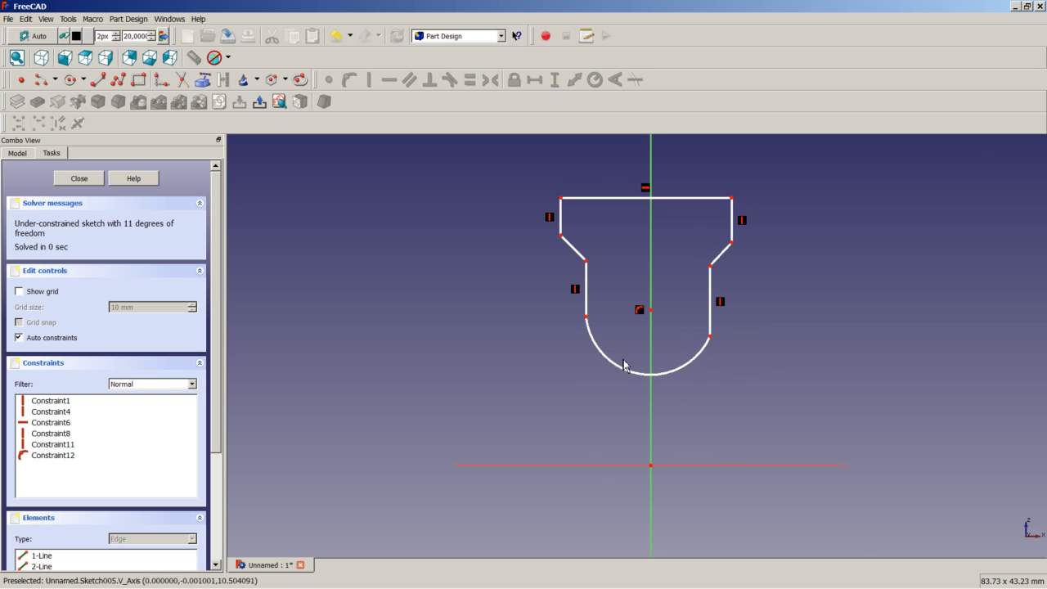
- Make the bottom arc tangent to both the left and right vertical legs
right_click(589, 327)
left_click(590, 334)
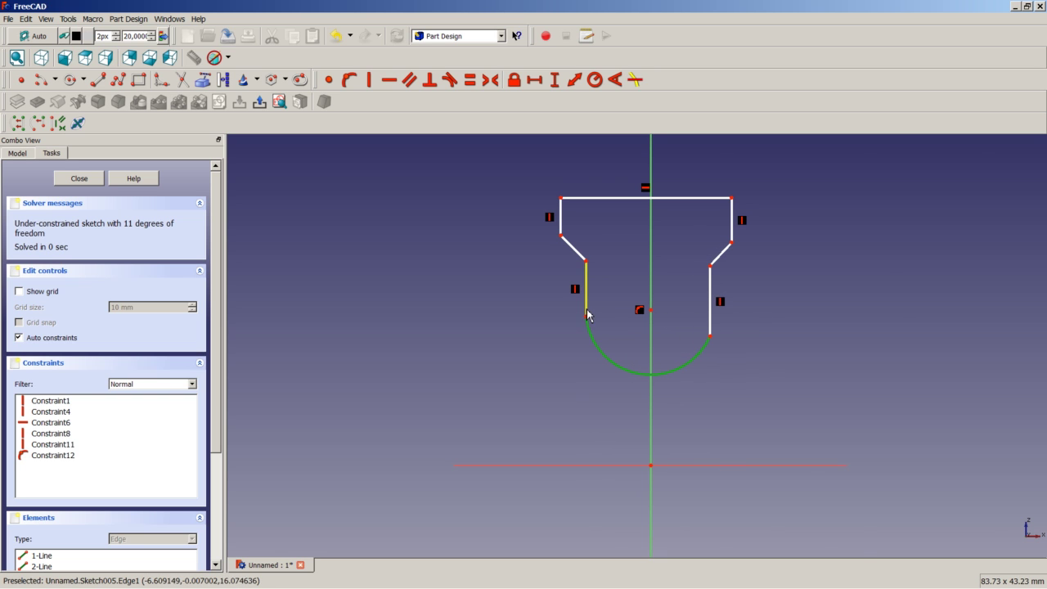
left_click(587, 315)
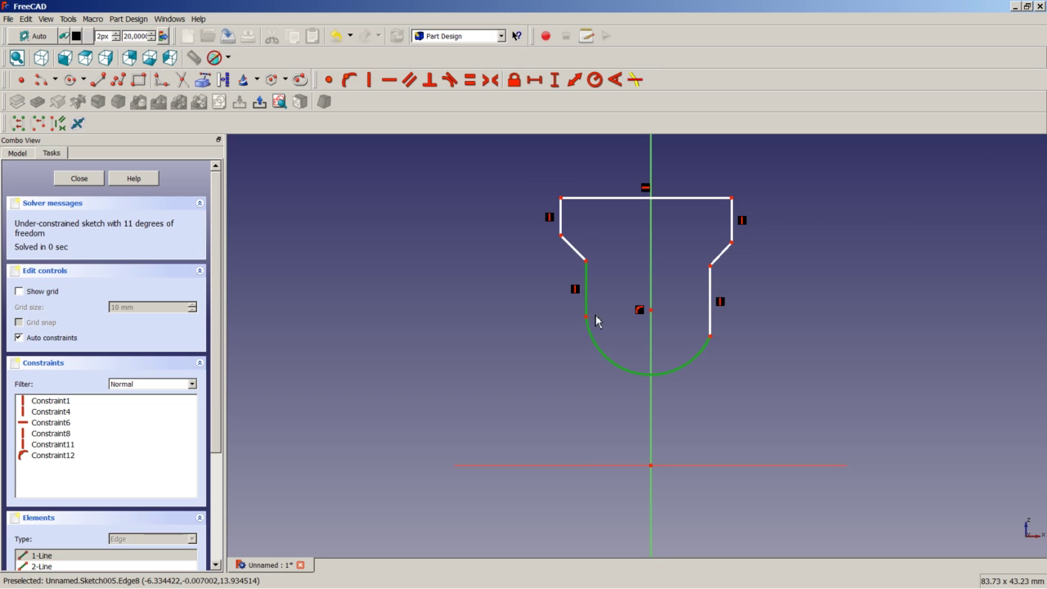
left_click(449, 80)
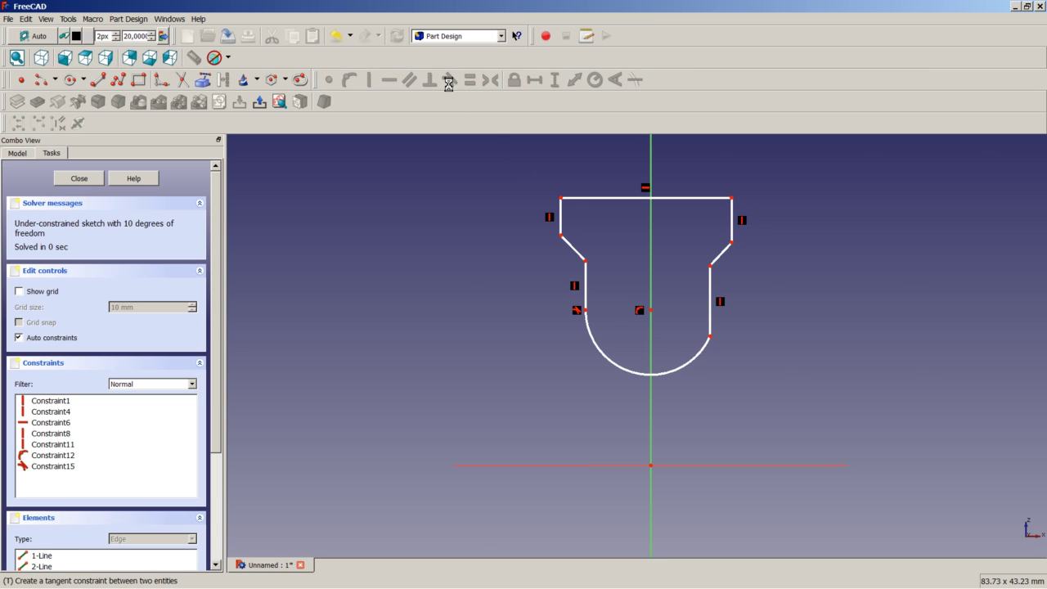
left_click(707, 345)
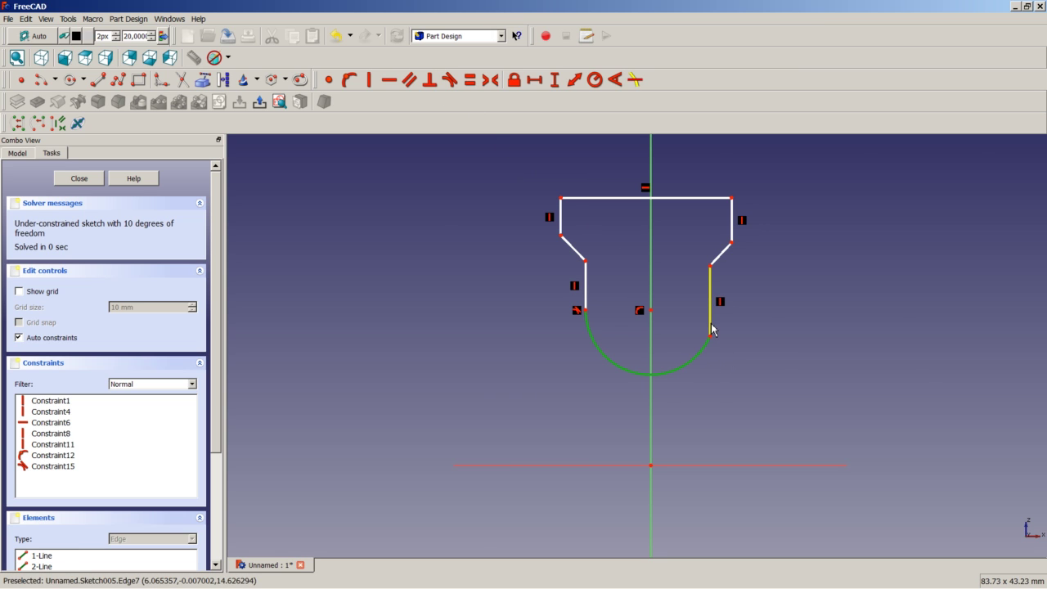
left_click(709, 323)
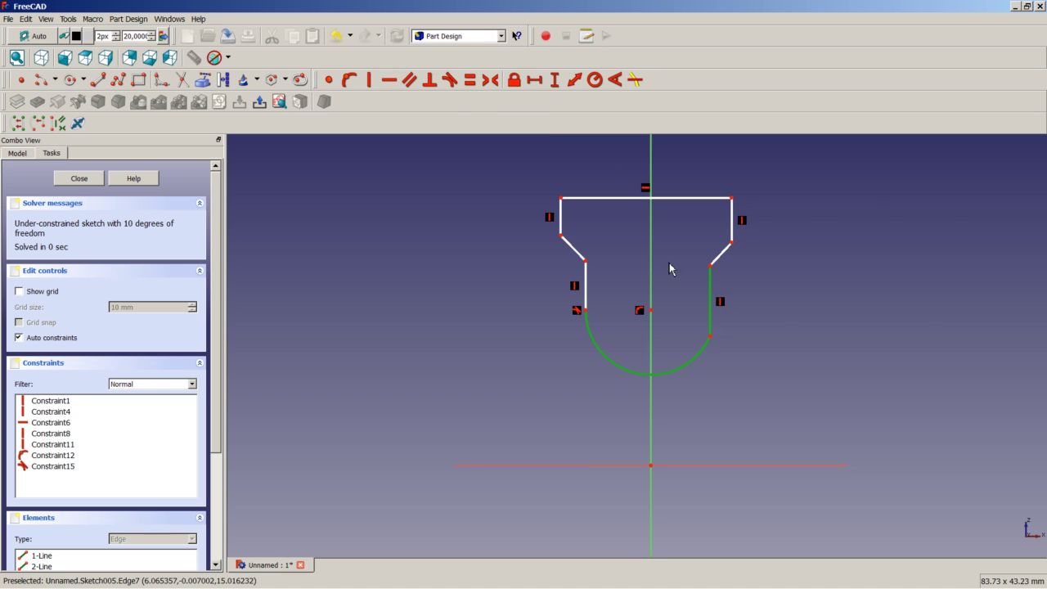
left_click(449, 80)
- Make the two slanted lines equal in length
left_click(575, 250)
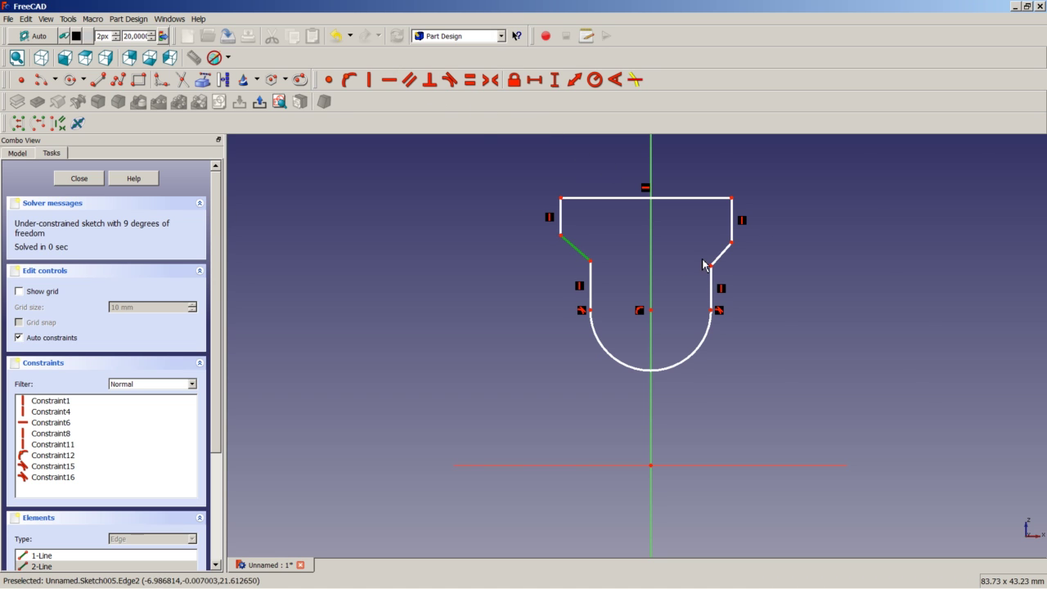
left_click(721, 254)
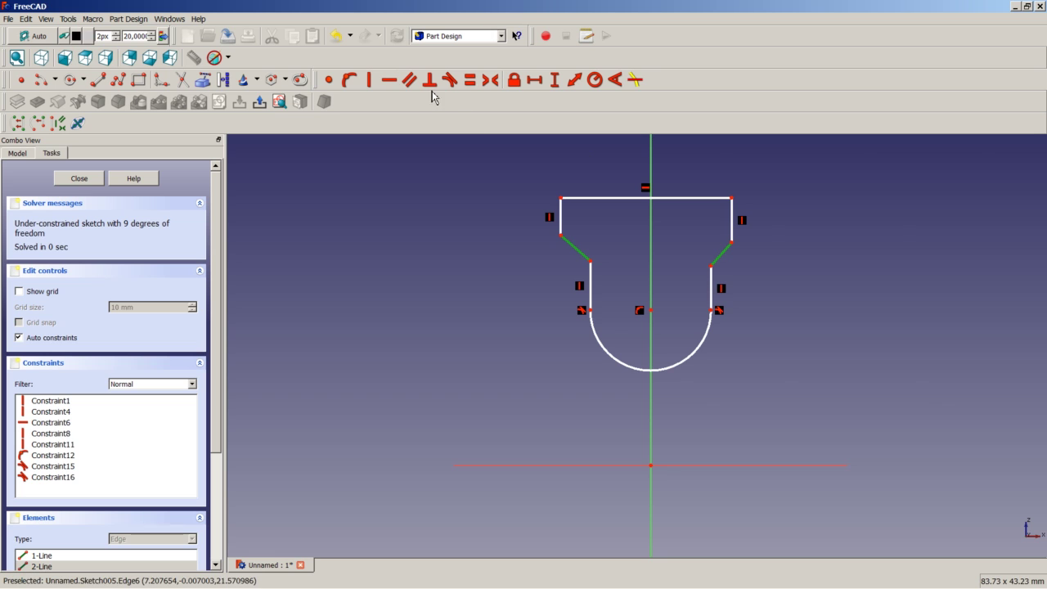
left_click(469, 79)
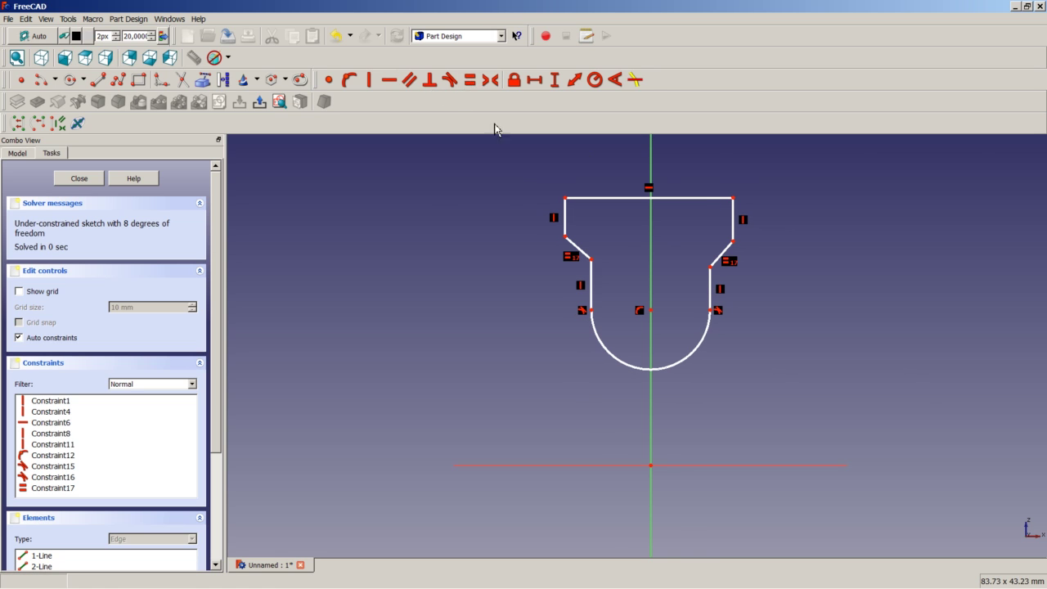
- Make the top-left and top-right corners symmetric about the vertical axis
left_click(593, 262)
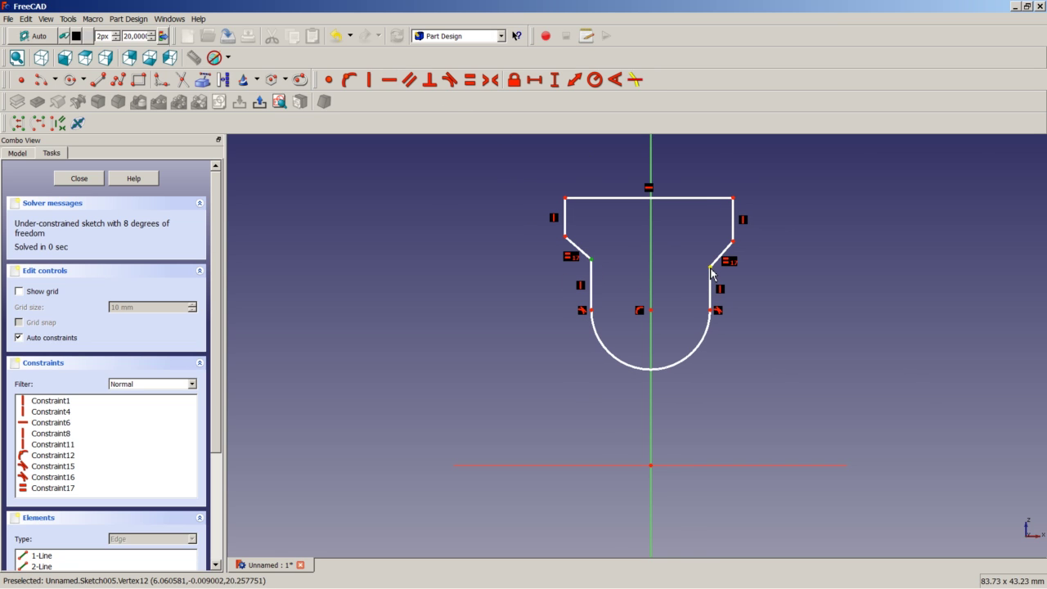
left_click(520, 280)
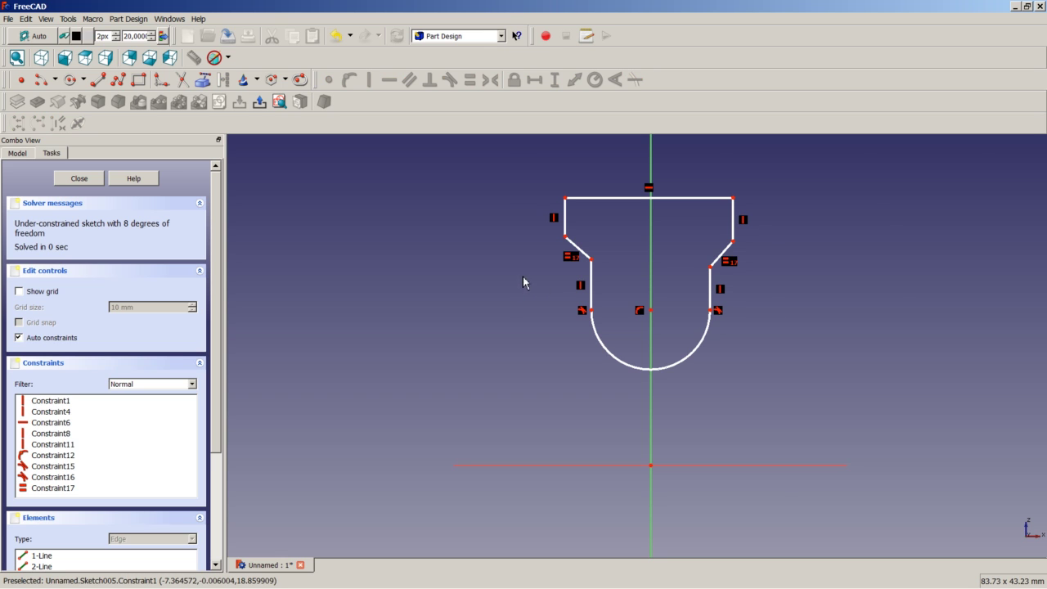
left_click(567, 198)
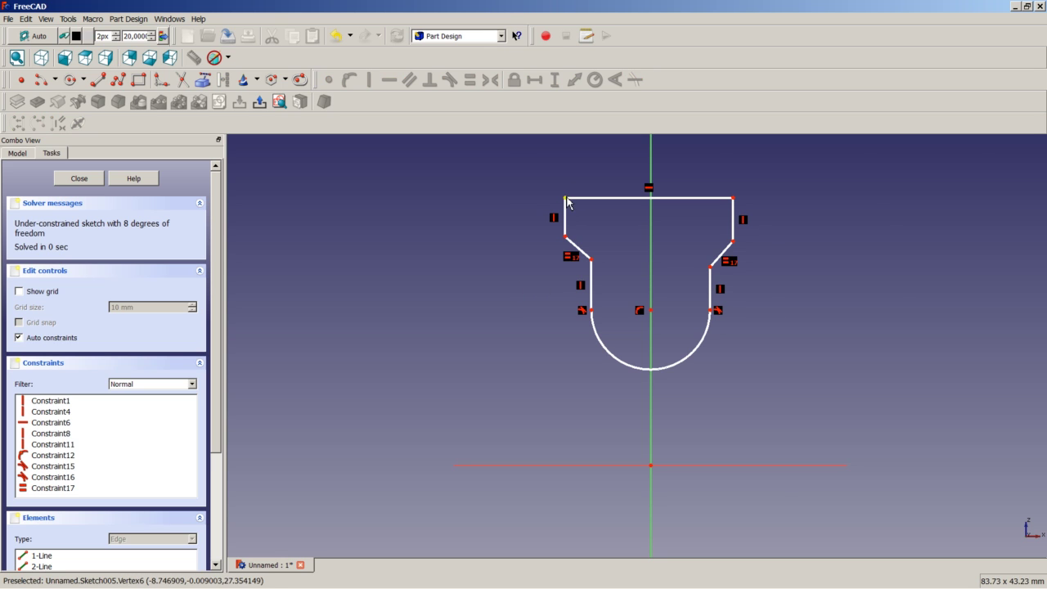
left_click(733, 197)
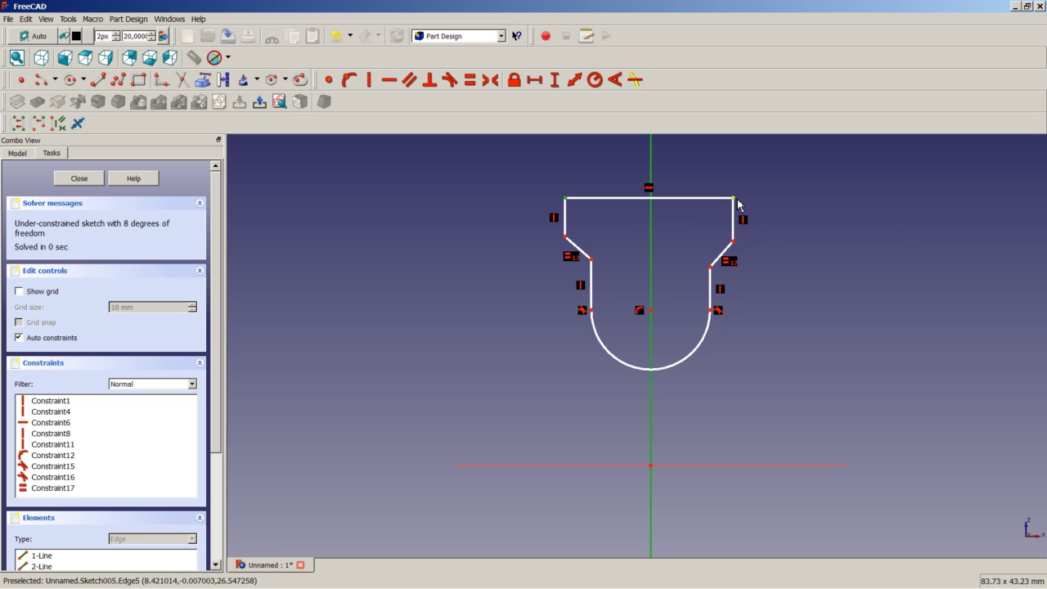
left_click(491, 80)
- Select both slanted lines together
scroll(736, 237, "up", 3)
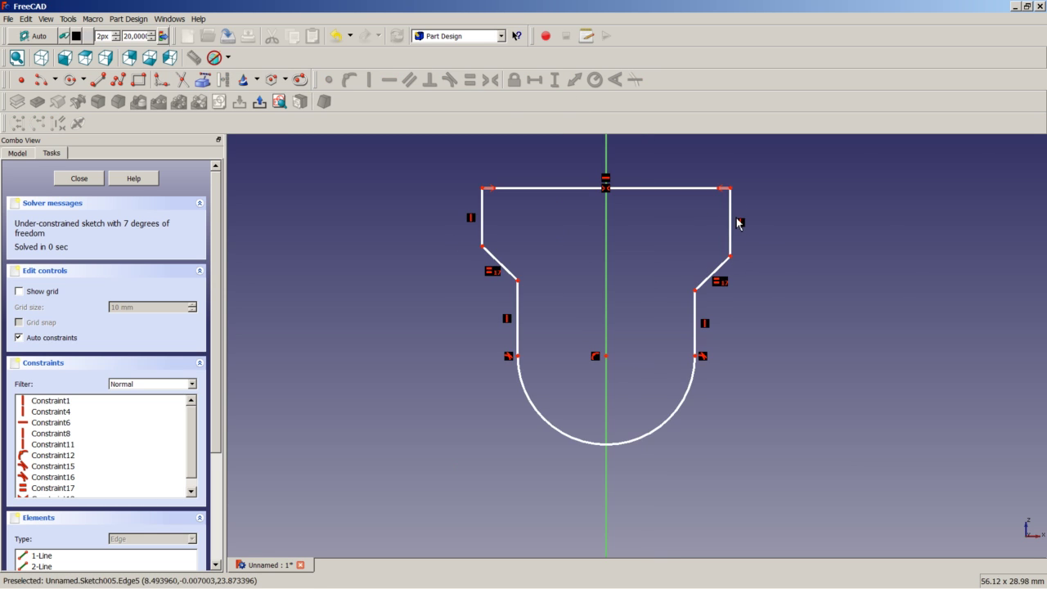
left_click(710, 285)
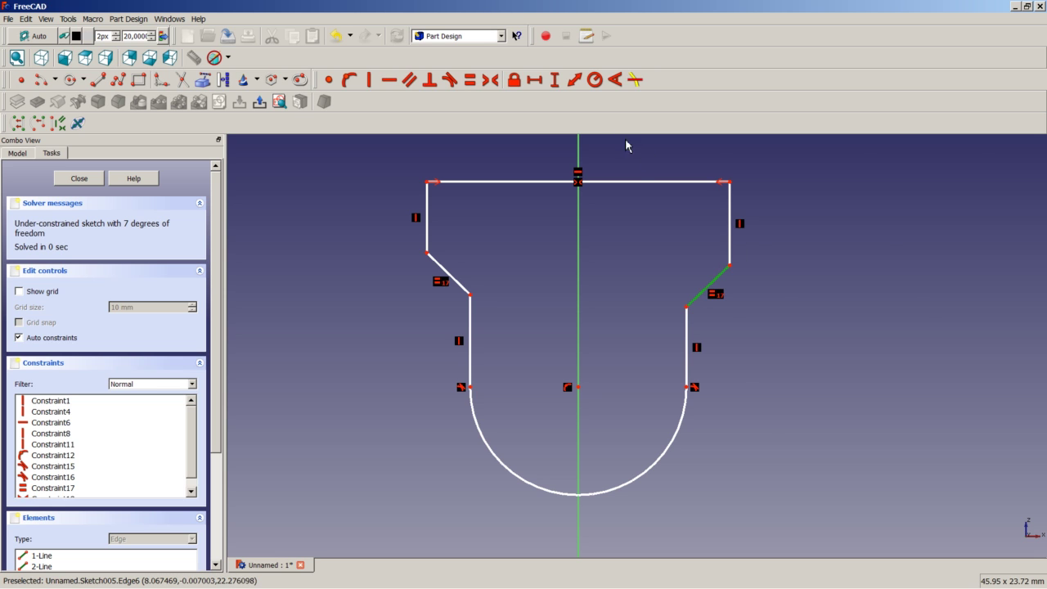
left_click(692, 302)
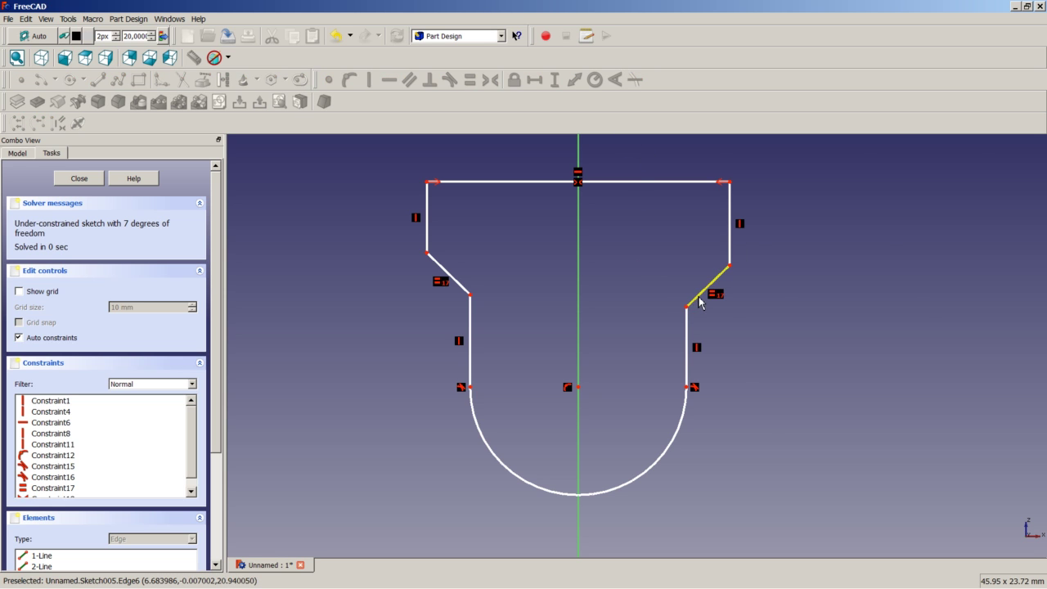
left_click(694, 301)
left_click(450, 277)
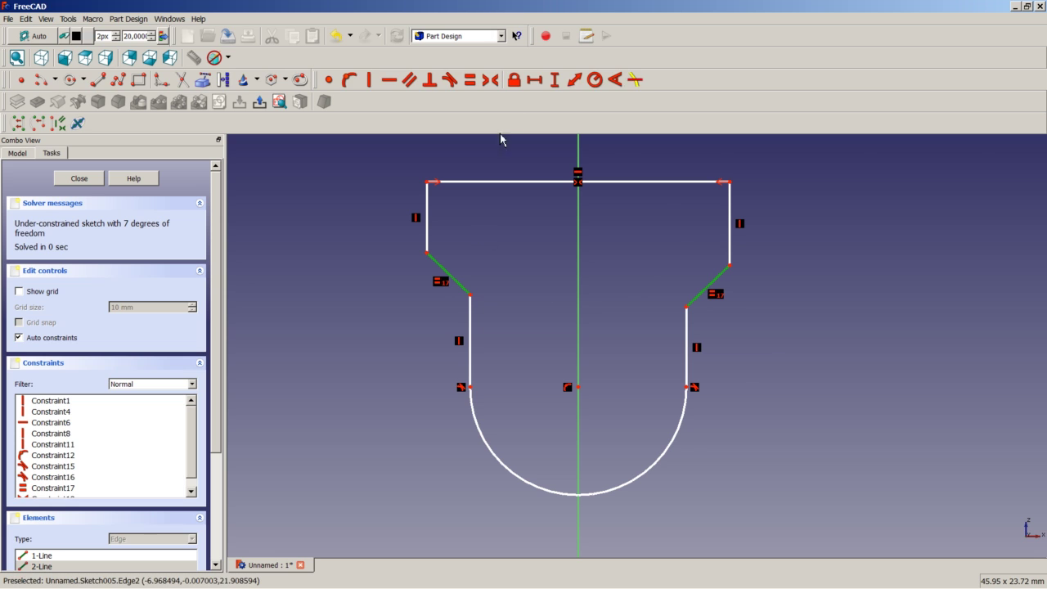
- Set a 90° angle between the two slanted lines
left_click(614, 79)
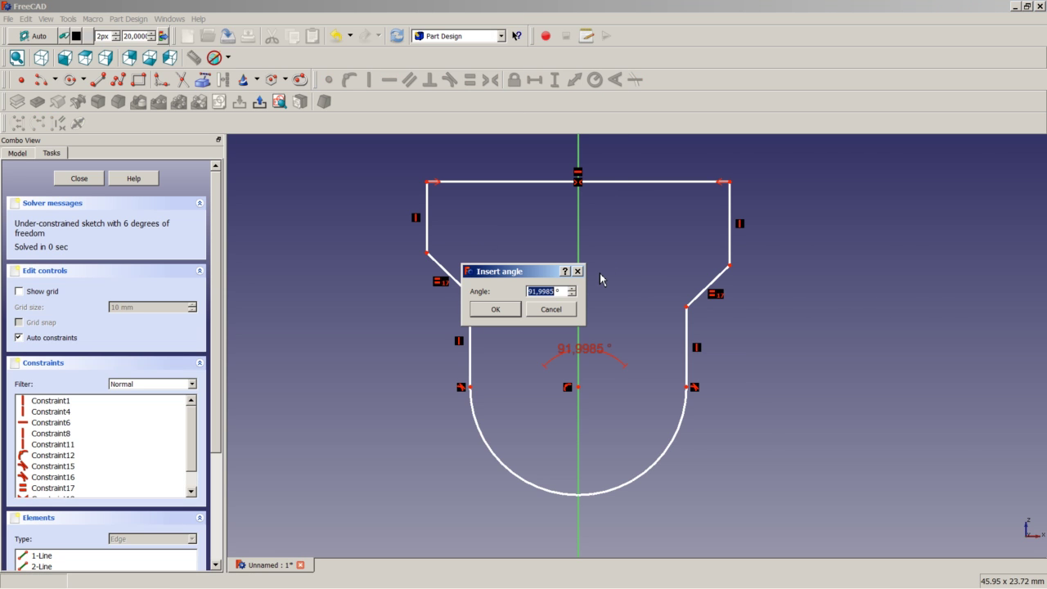
type("90")
key("Return")
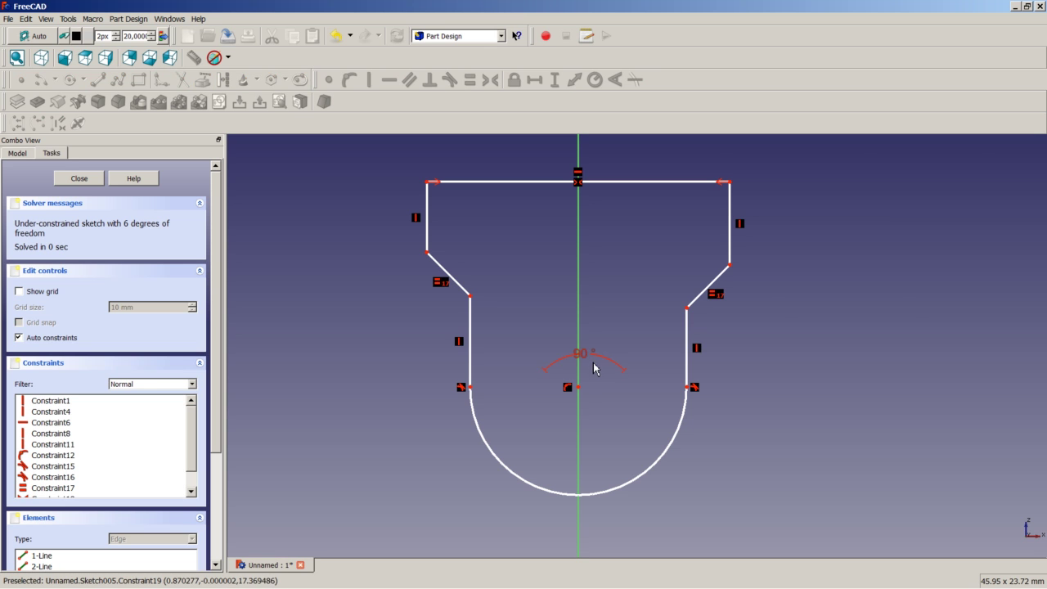
left_click_drag(591, 361, 580, 236)
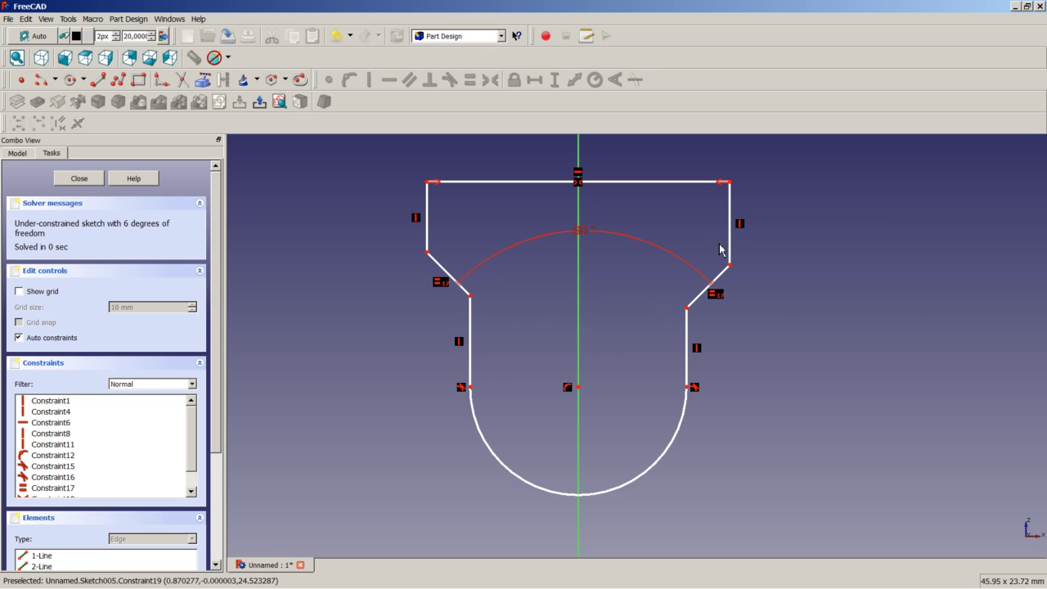
- Give the right slanted line a 2 mm vertical height and the right short edge 2 mm
left_click(724, 285)
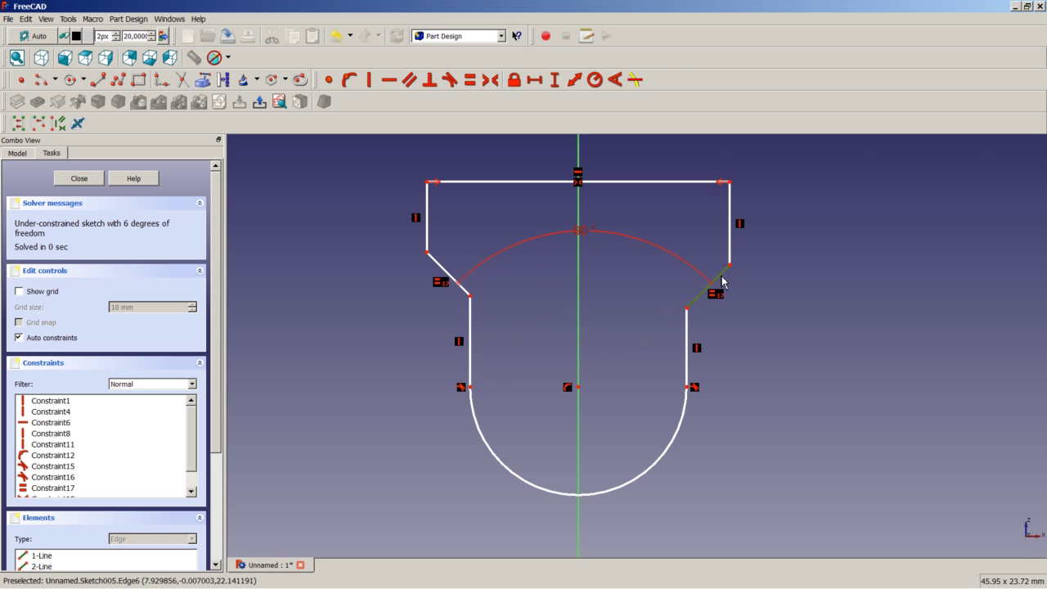
left_click(555, 82)
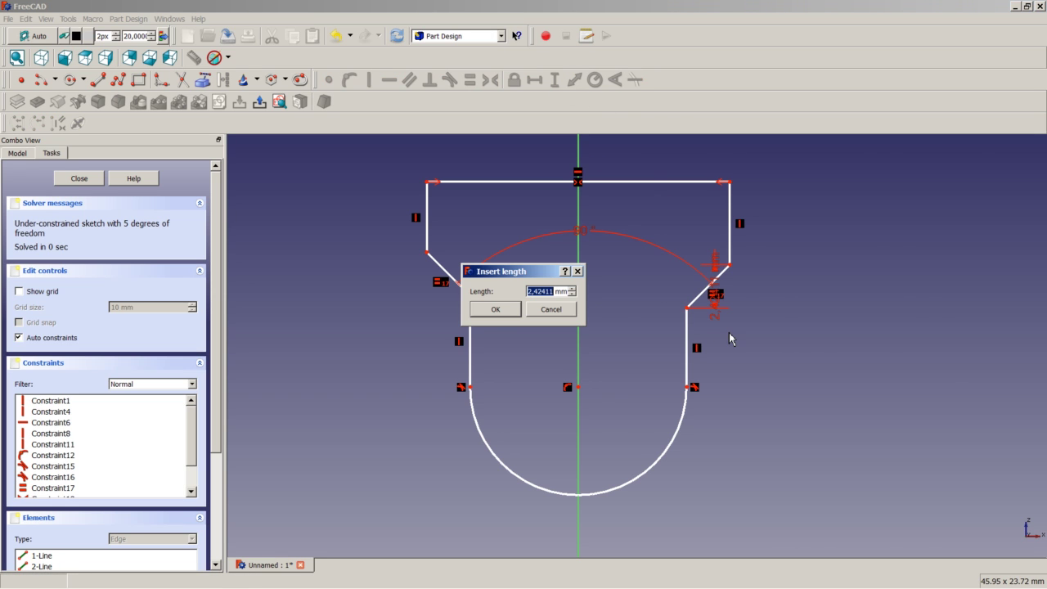
type("2")
key("Return")
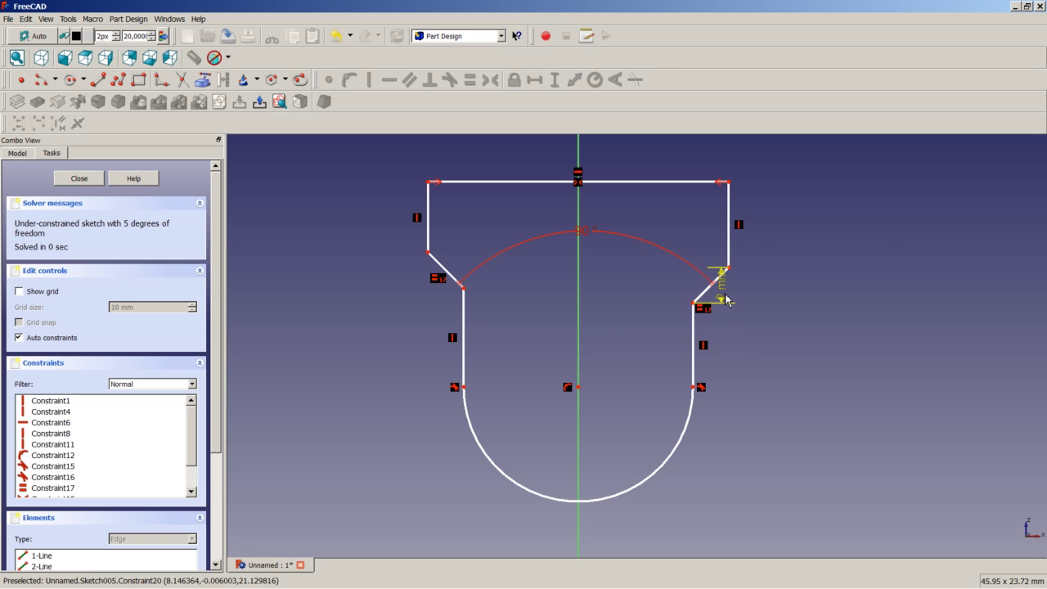
left_click_drag(723, 288, 783, 338)
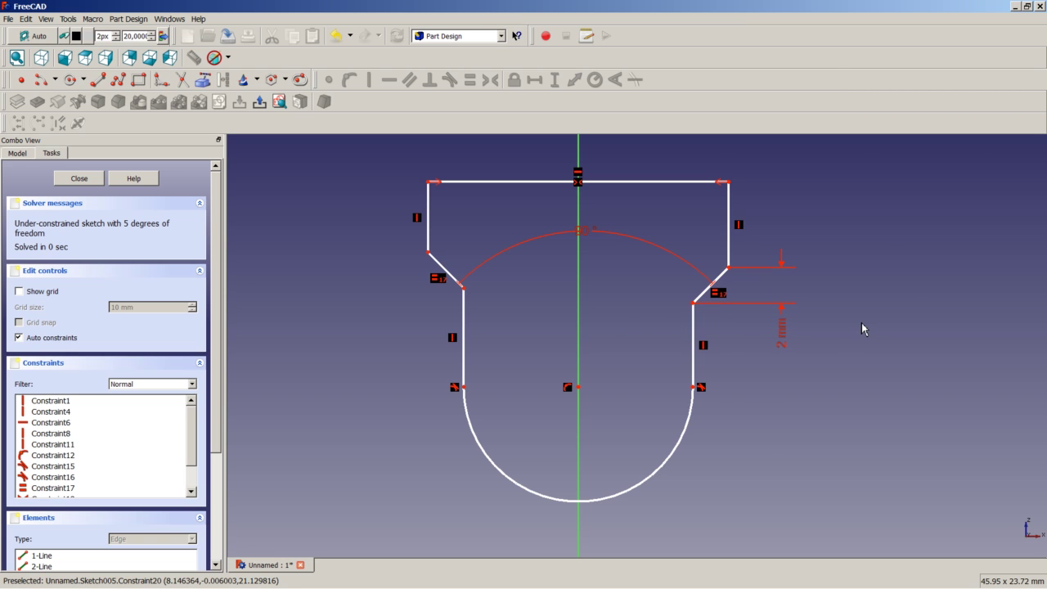
left_click(730, 214)
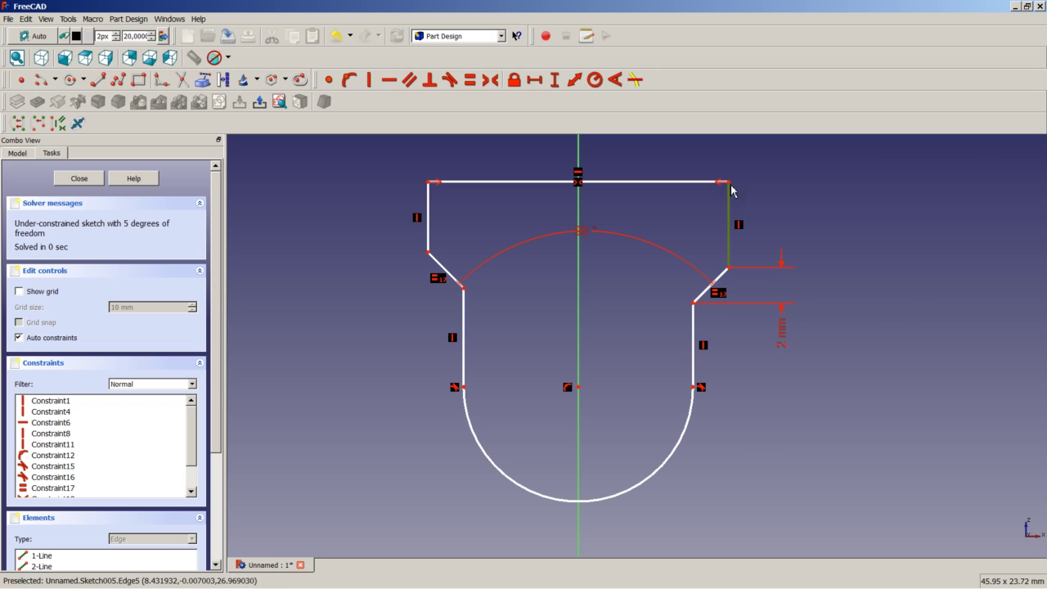
left_click(554, 81)
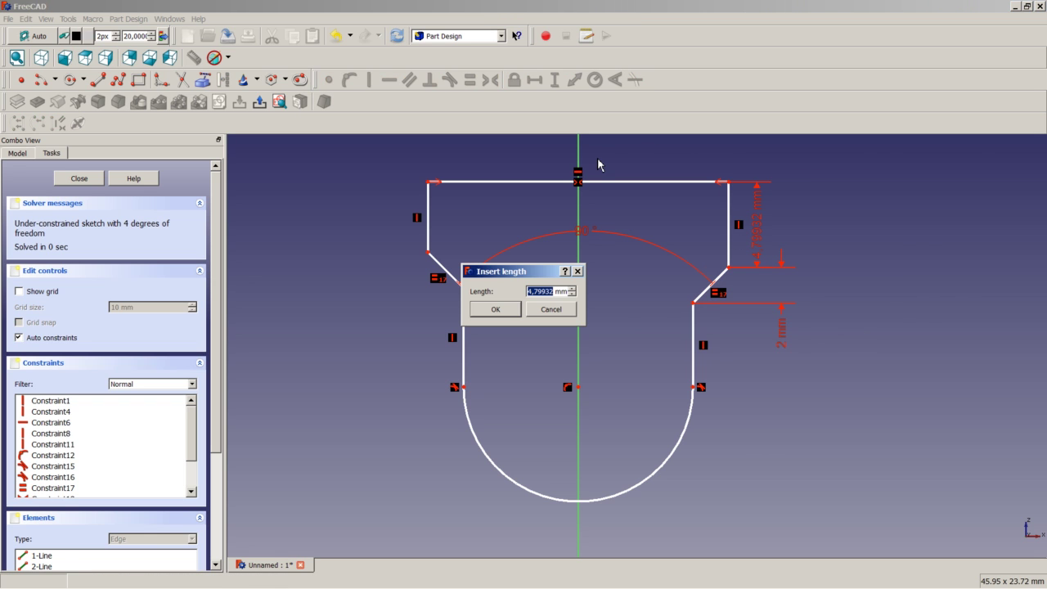
type("2")
key("Return")
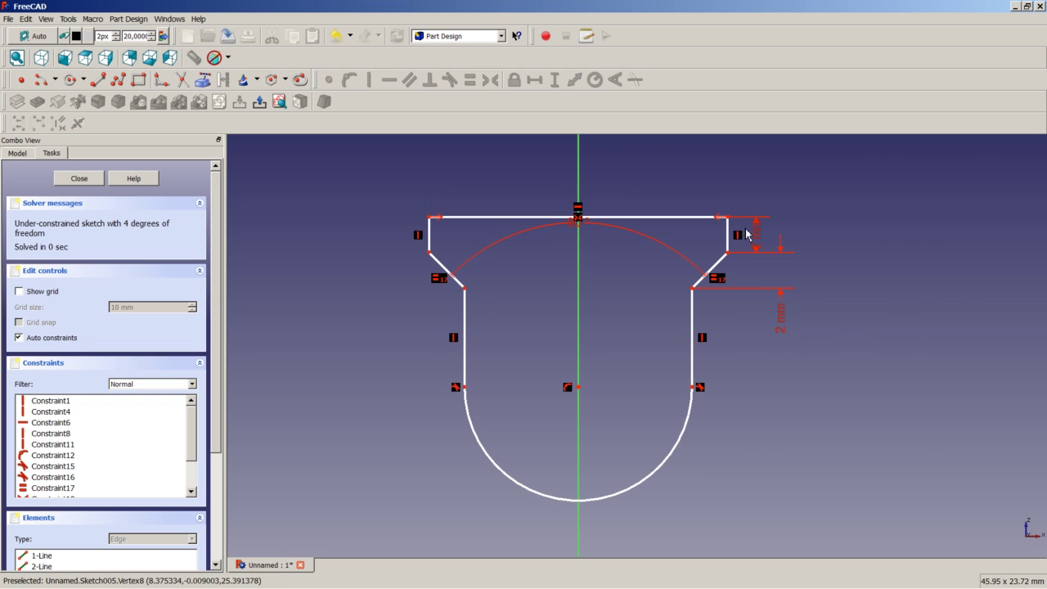
left_click_drag(746, 235, 818, 236)
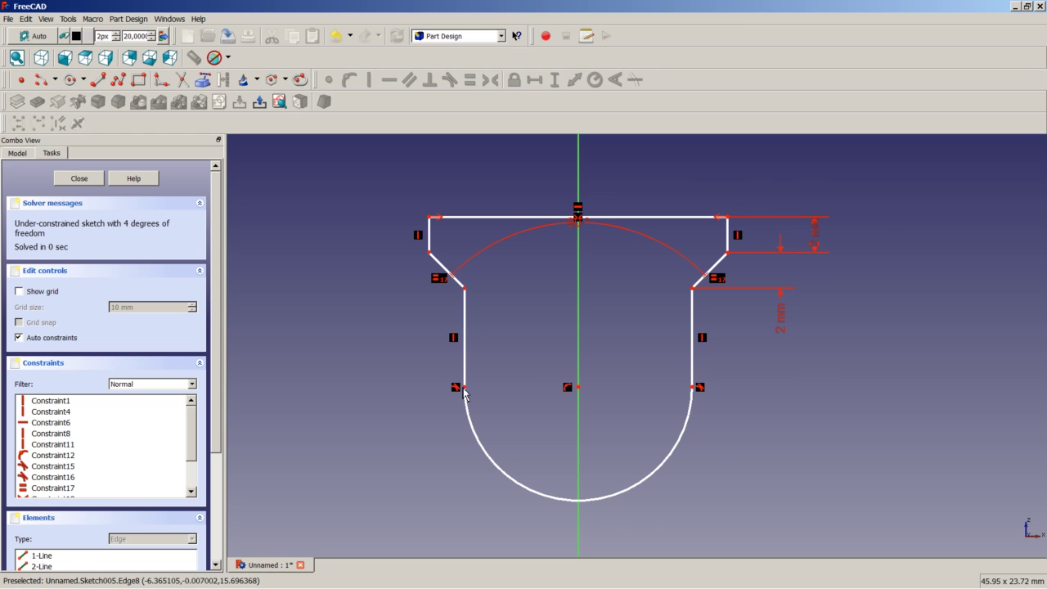
- Set the neck width between the neck corners to 8 mm
left_click(464, 288)
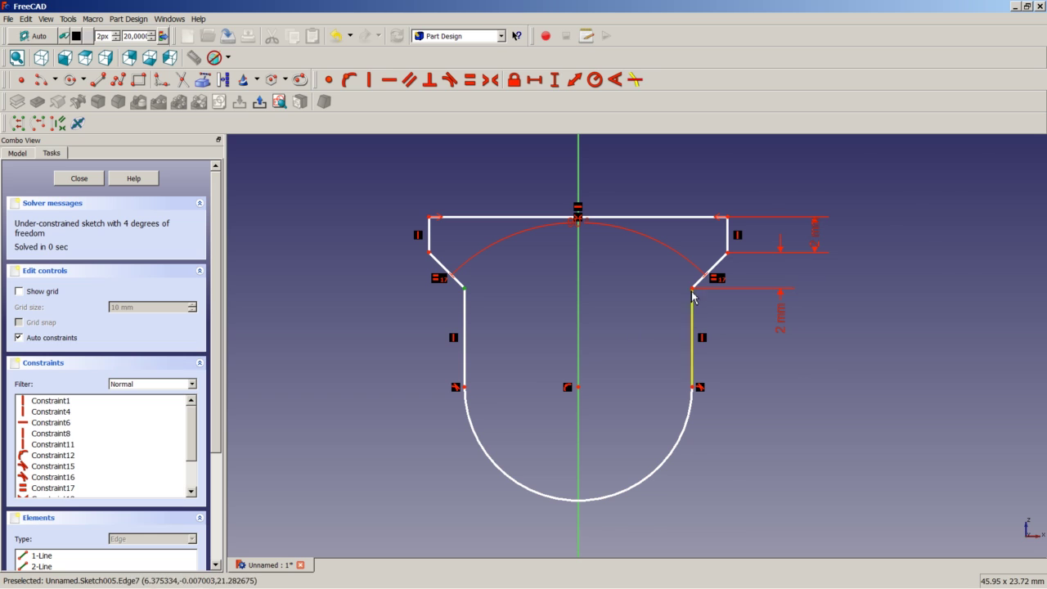
left_click(694, 289)
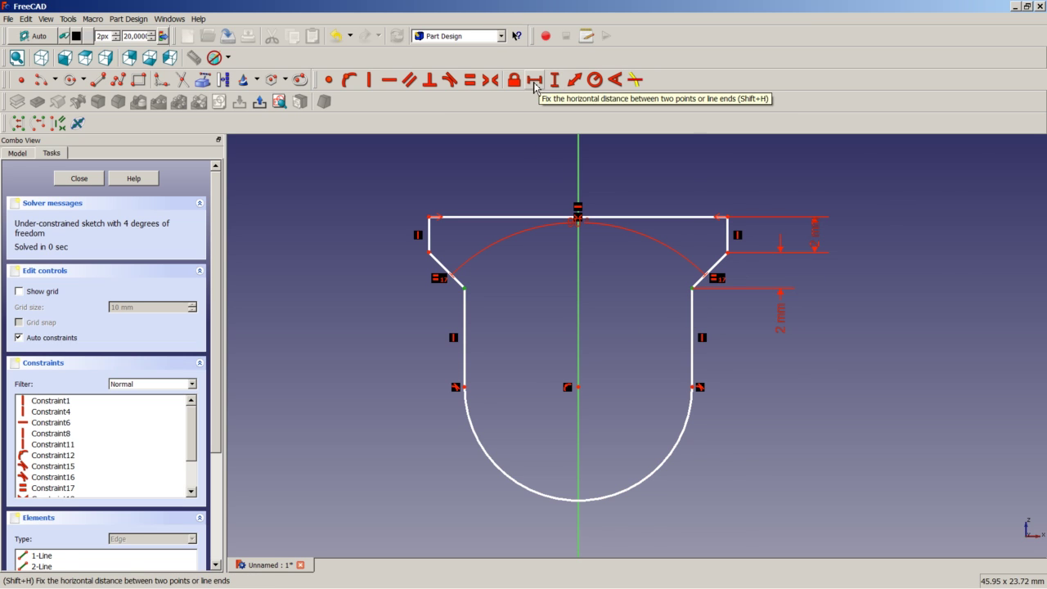
left_click(534, 79)
type("8")
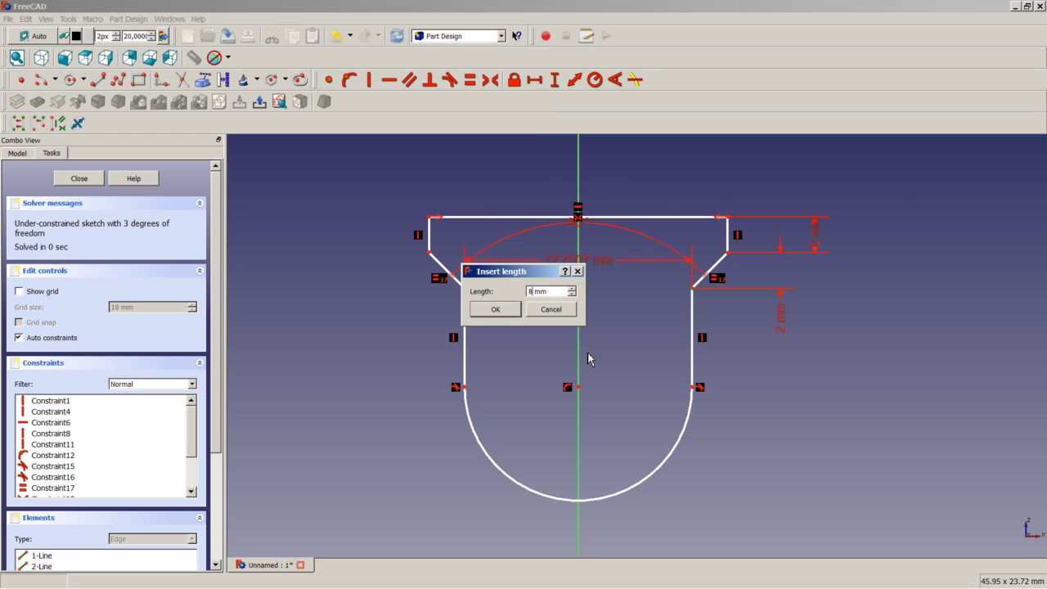
key("Return")
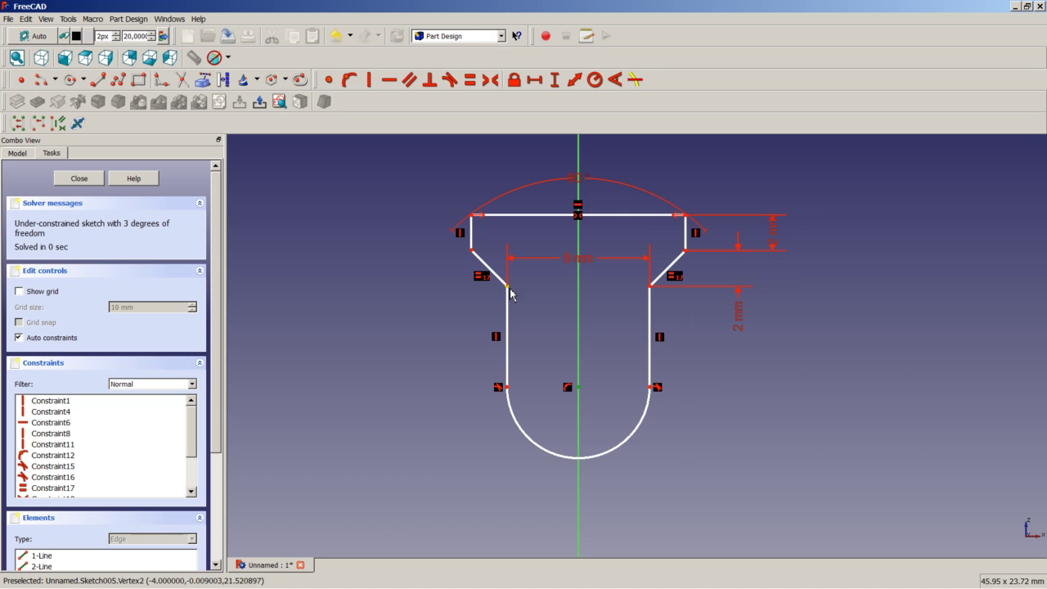
- Set the left straight side to 8 mm and pull the top edge upward
left_click(508, 353)
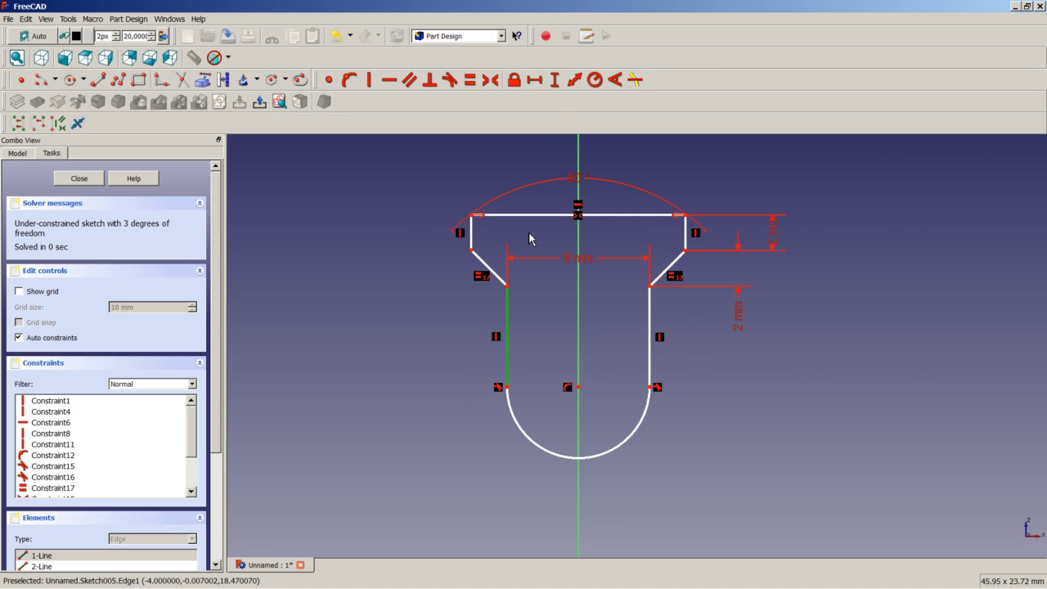
left_click(554, 80)
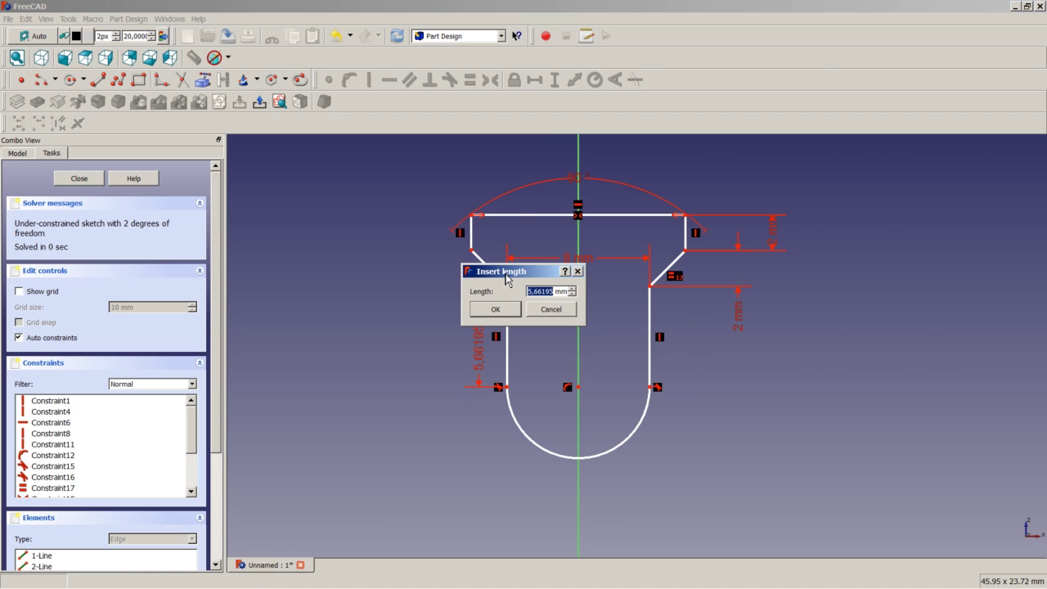
type("8")
key("Return")
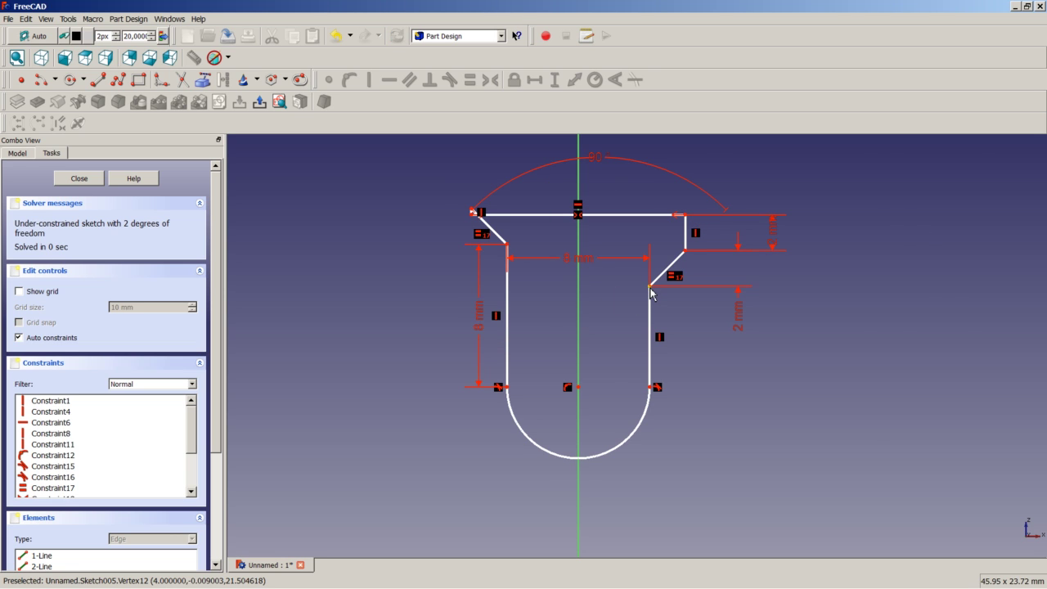
left_click_drag(538, 217, 543, 188)
- Make the two short top edges equal in length
left_click(684, 208)
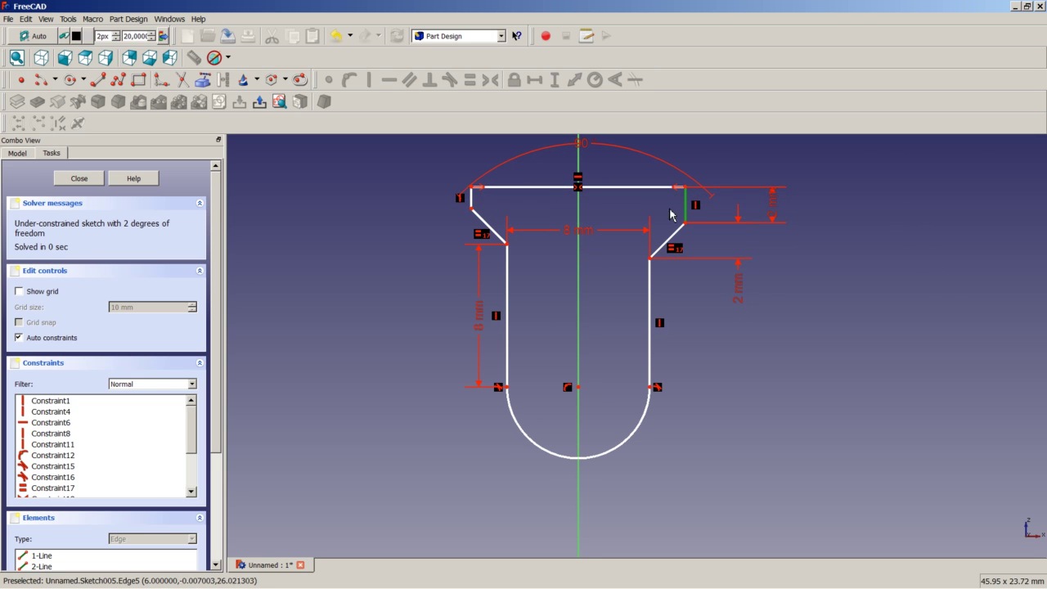
left_click(472, 205)
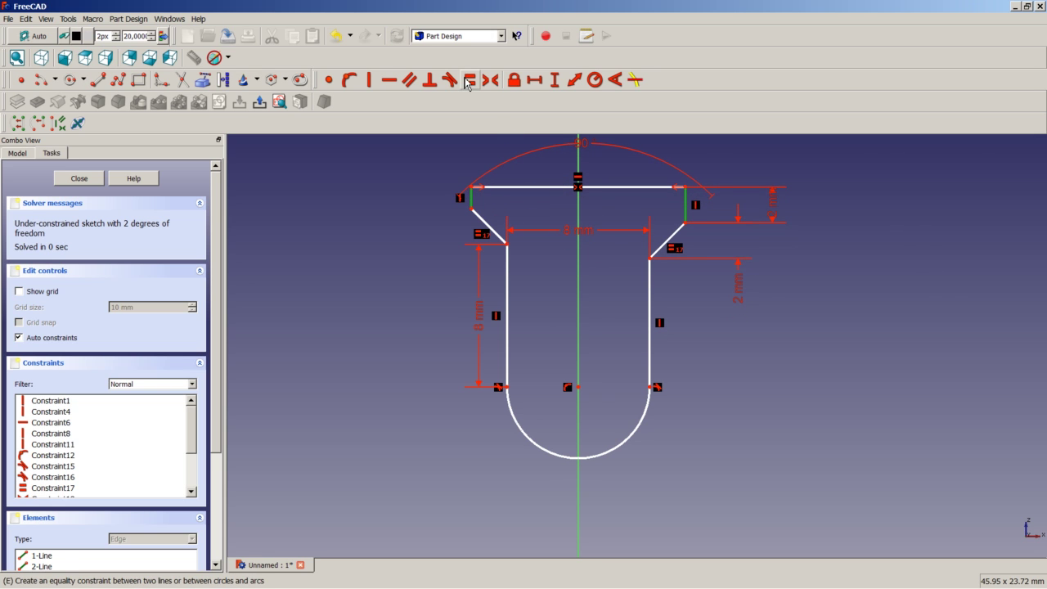
left_click(469, 79)
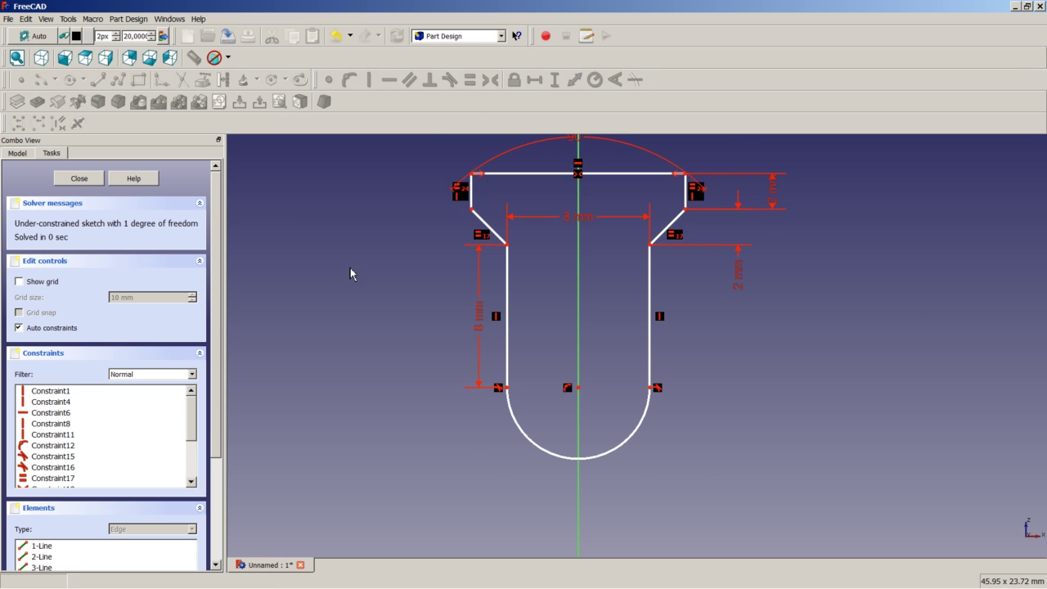
scroll(351, 332, "down", 3)
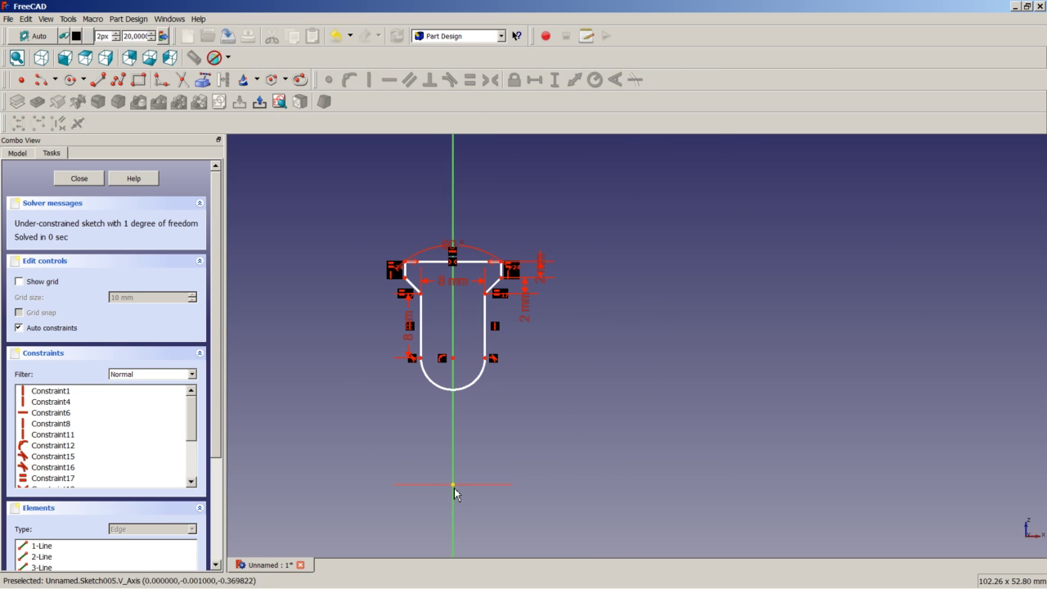
scroll(394, 330, "down", 3)
scroll(394, 329, "up", 3)
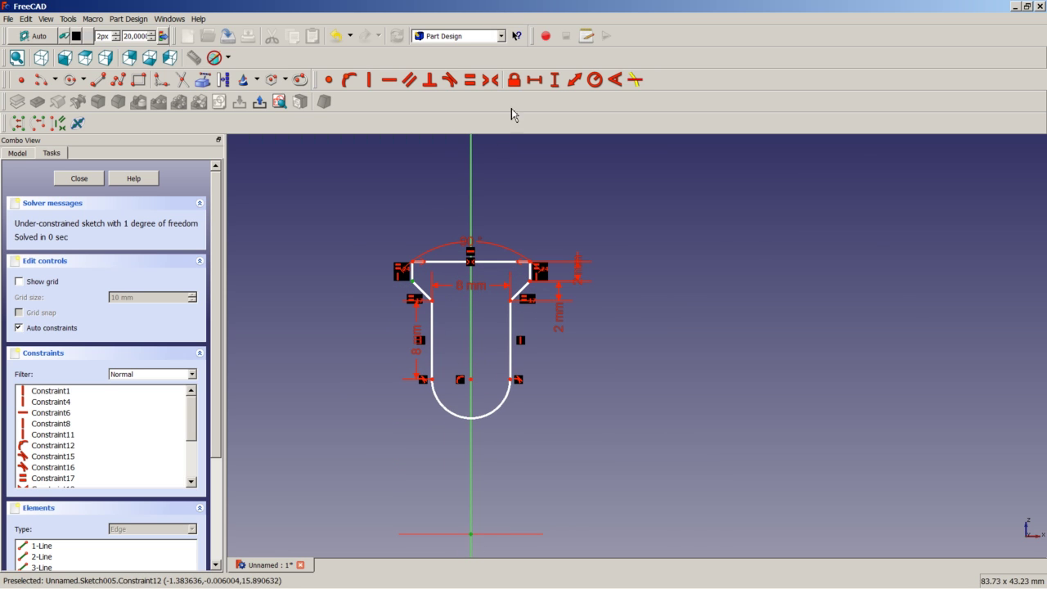
- Add a 24 mm vertical distance from the axis to the keyhole and close the sketch
left_click(556, 81)
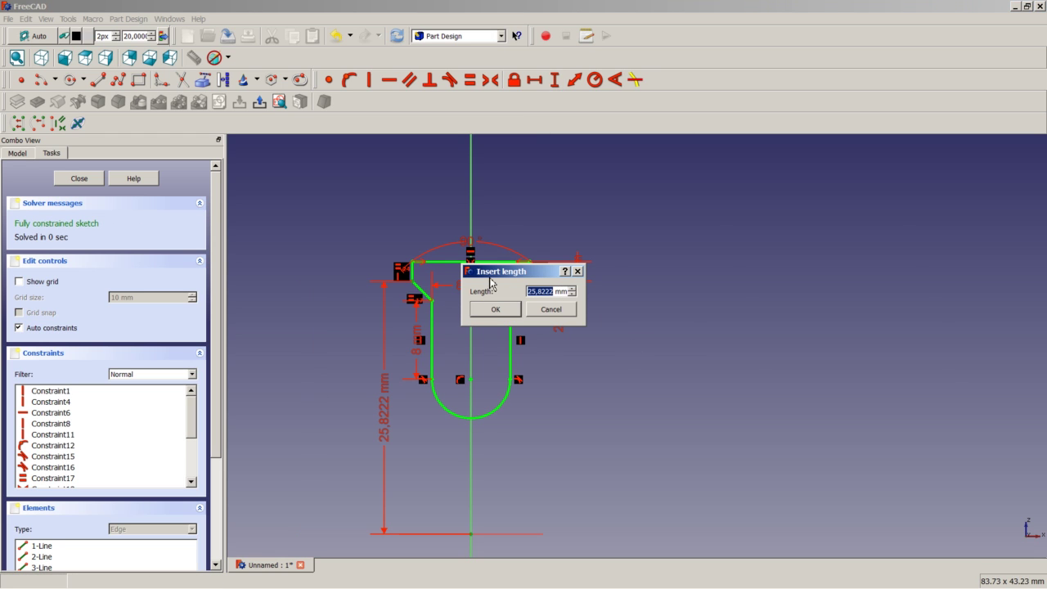
type("24")
left_click(495, 309)
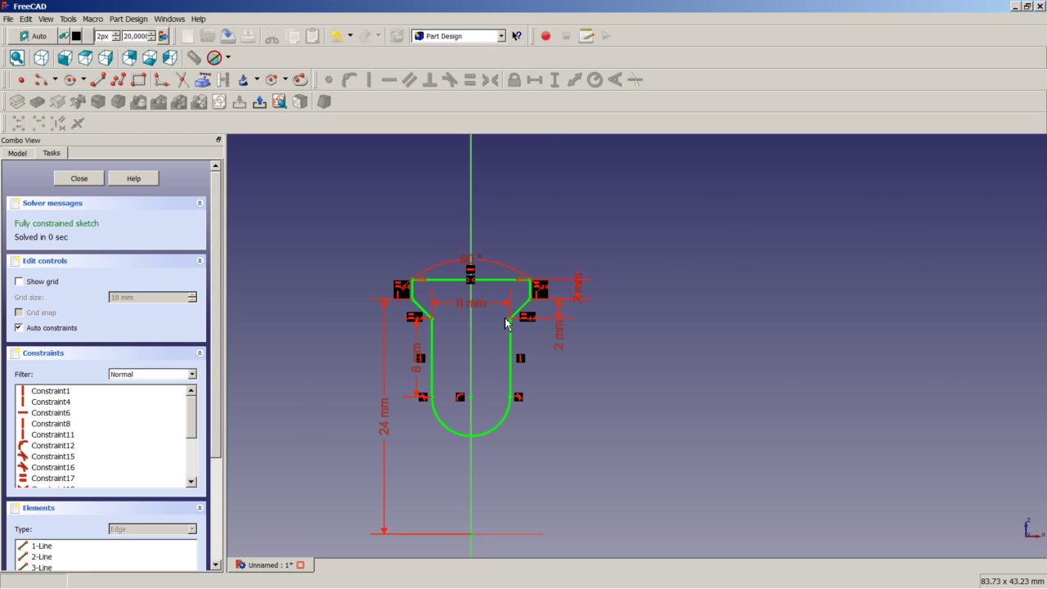
left_click(79, 179)
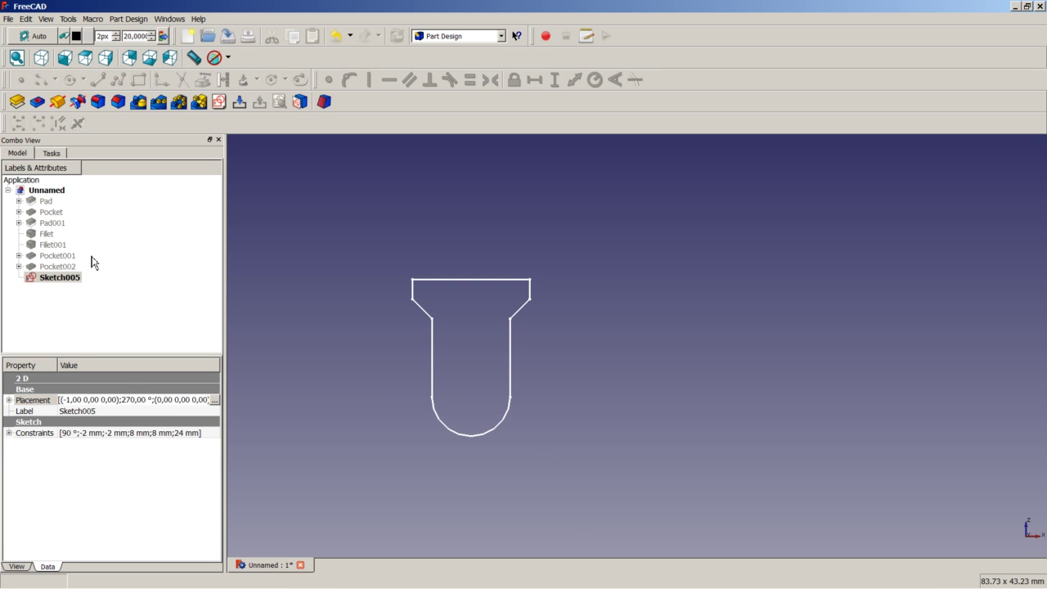
- Make the Pocket002 dish visible again and orbit around it
left_click(63, 267)
right_click(67, 265)
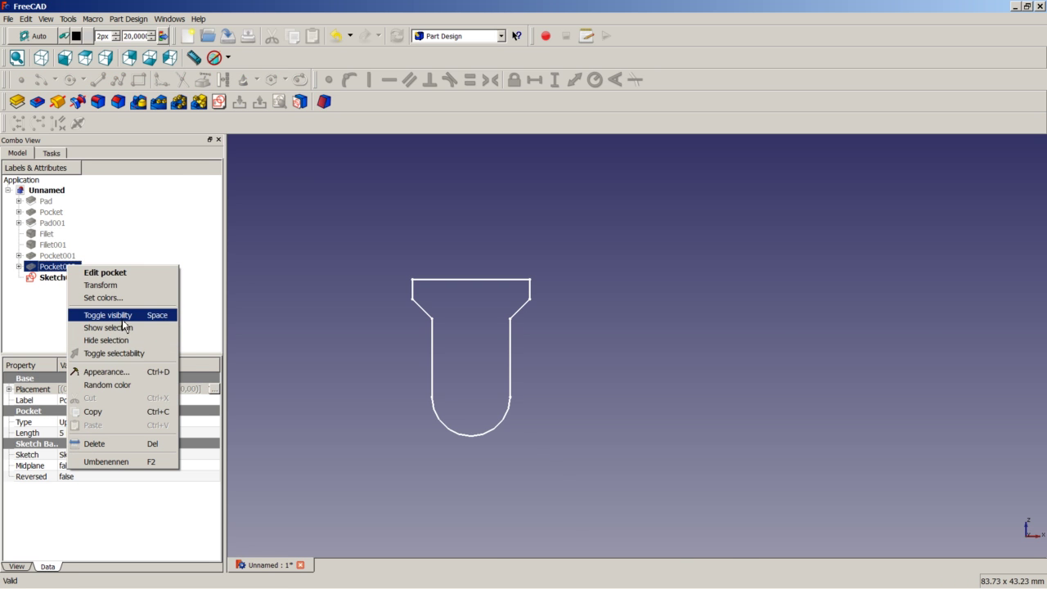
left_click(107, 315)
middle_click_drag(444, 335, 545, 369)
scroll(480, 378, "up", 2)
scroll(480, 374, "down", 5)
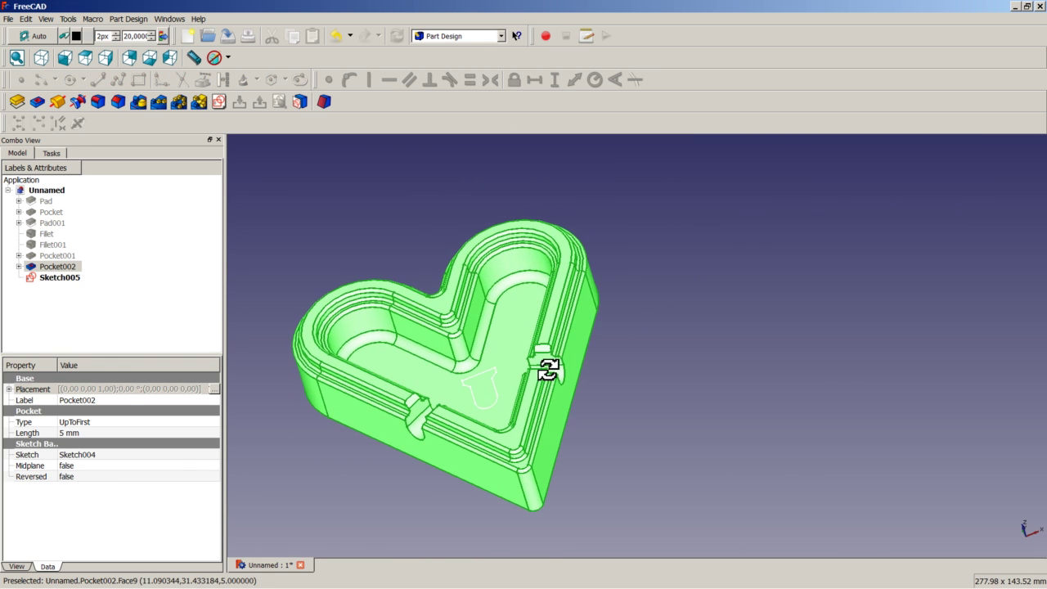
left_click(662, 355)
- In Sketch005's Placement, use incremental changes to rotate it -30° about the Z axis
left_click(54, 278)
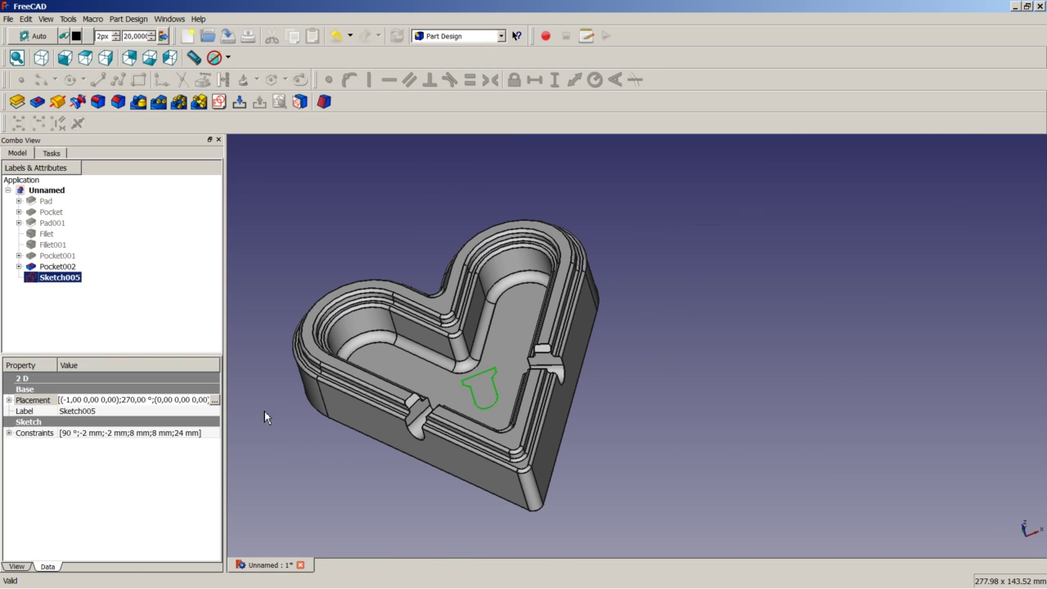
left_click(214, 400)
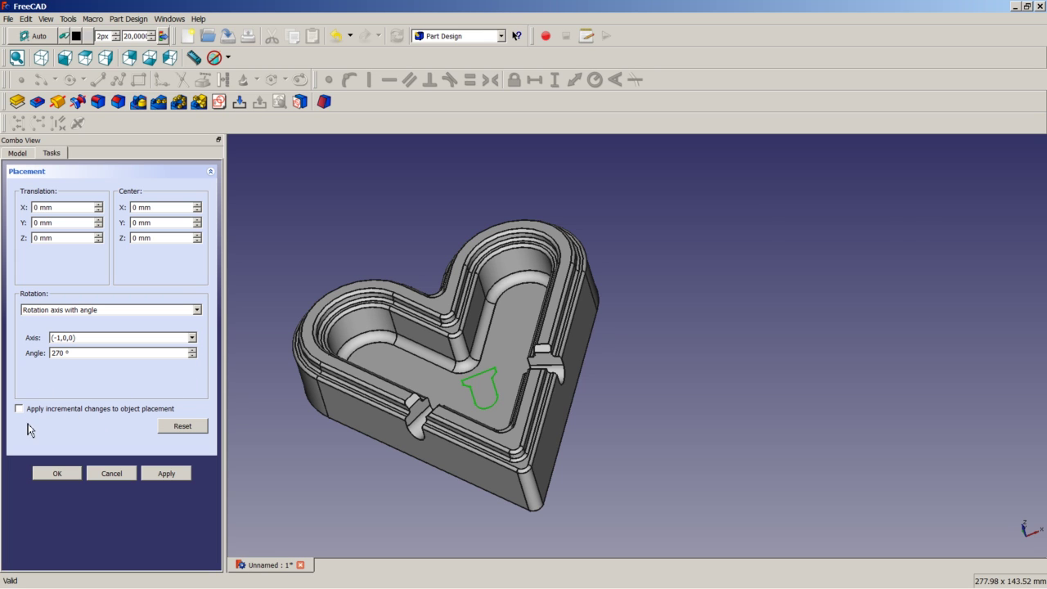
left_click(85, 411)
left_click(112, 338)
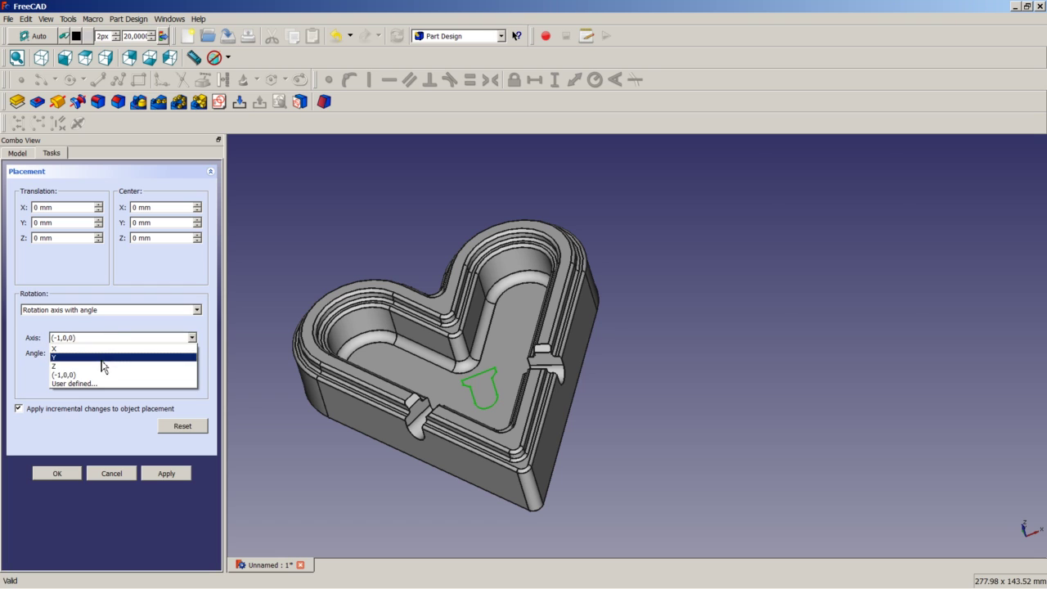
left_click(103, 367)
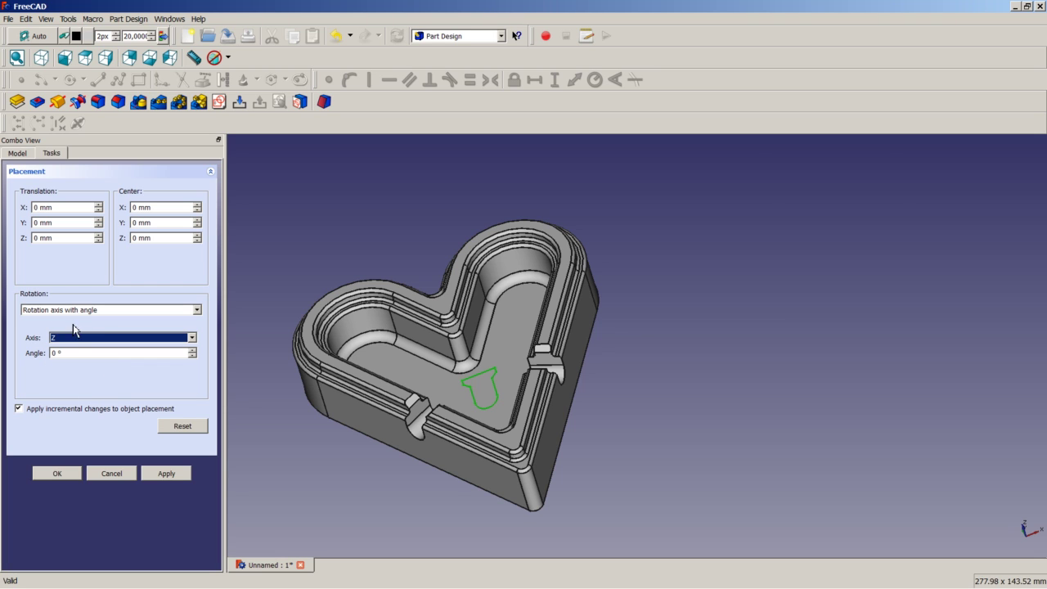
left_click(58, 352)
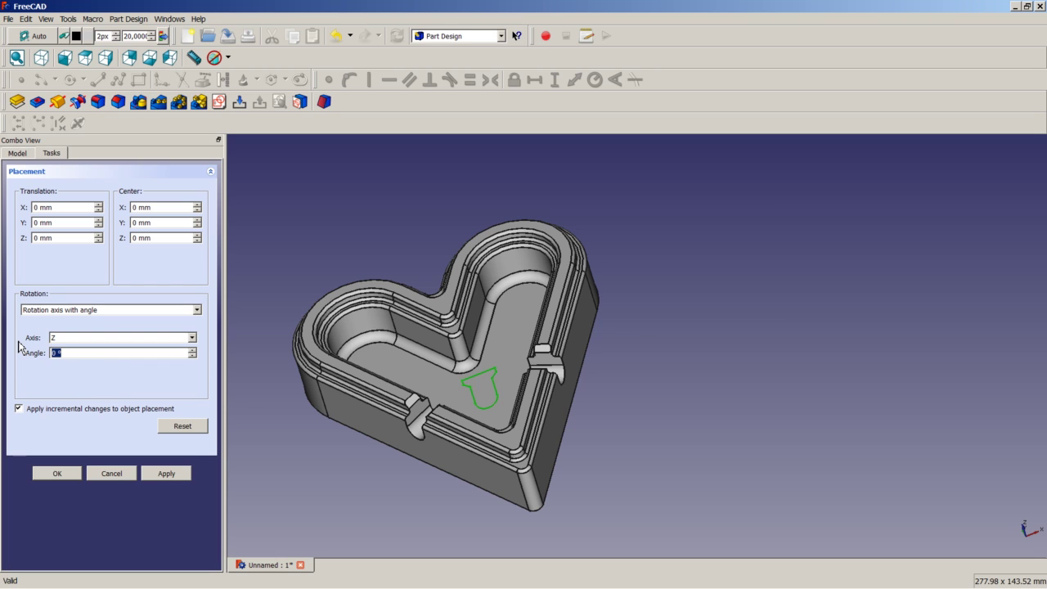
type("-30")
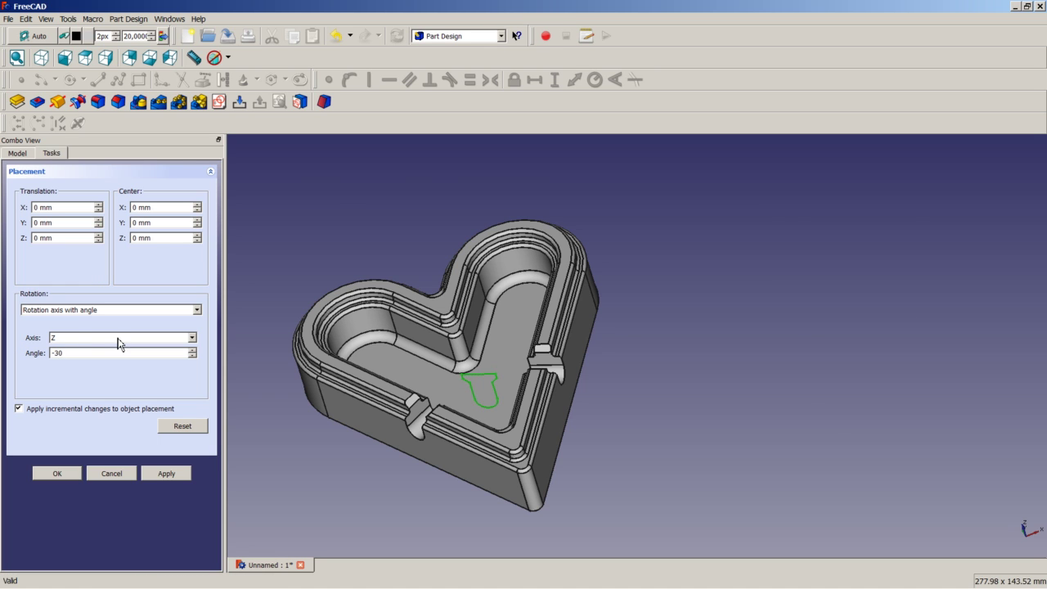
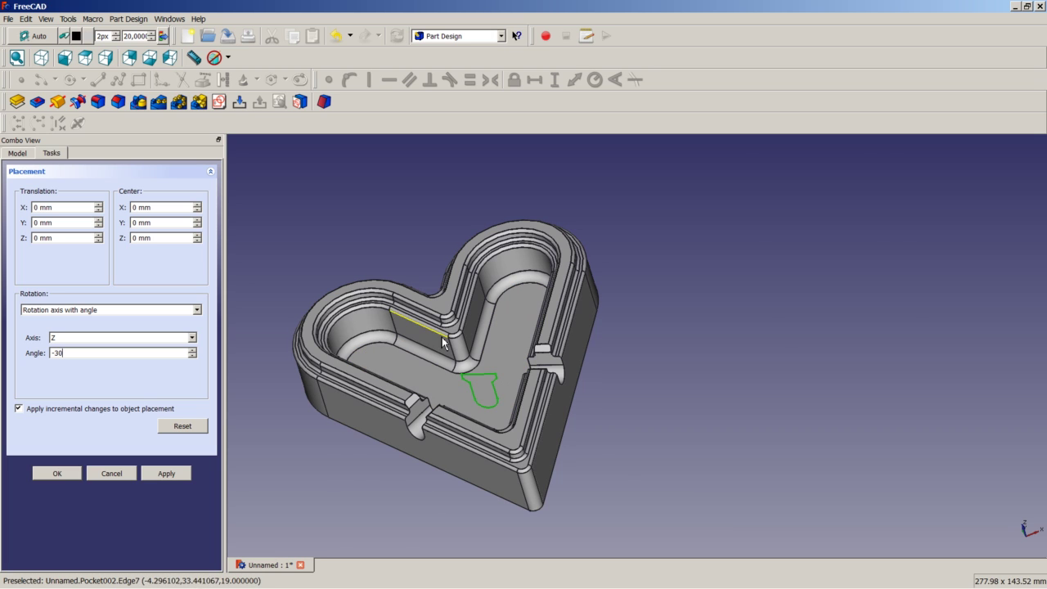
- Apply the -30° rotation, then pad Sketch005 90 mm reversed into Pad002
left_click(57, 474)
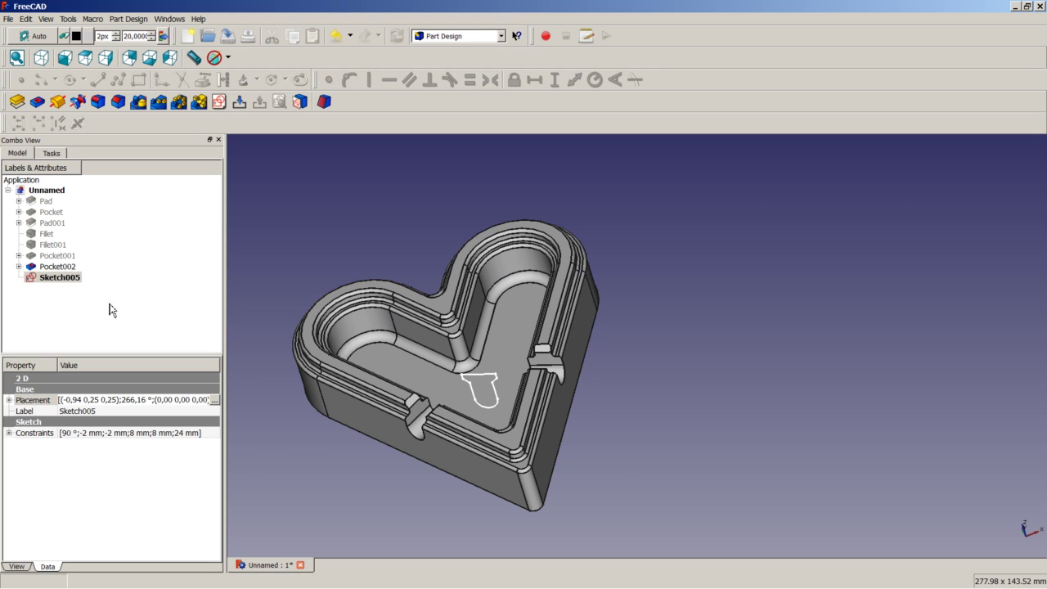
left_click(16, 102)
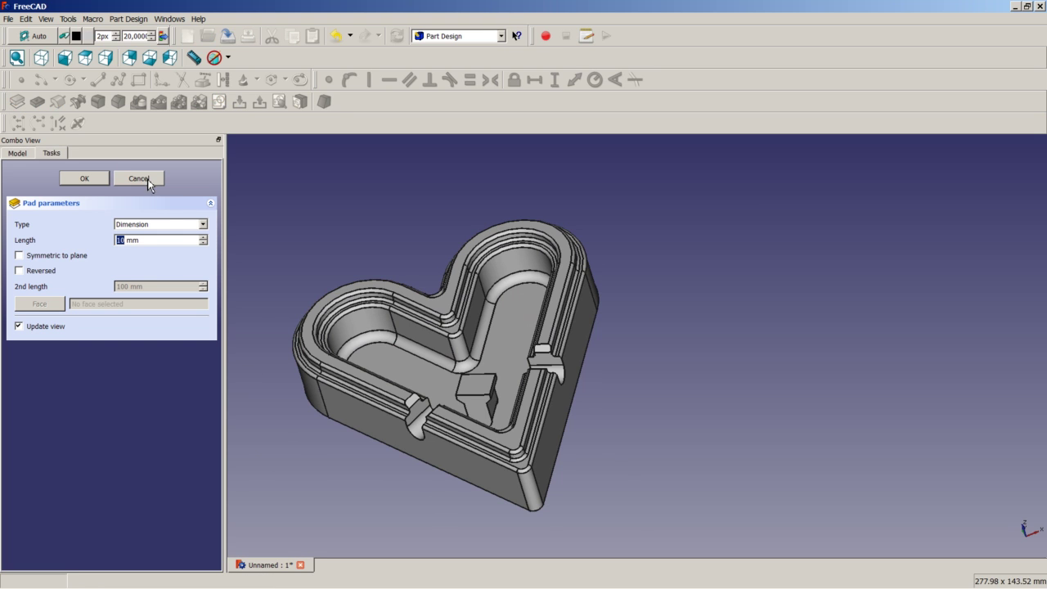
left_click(39, 272)
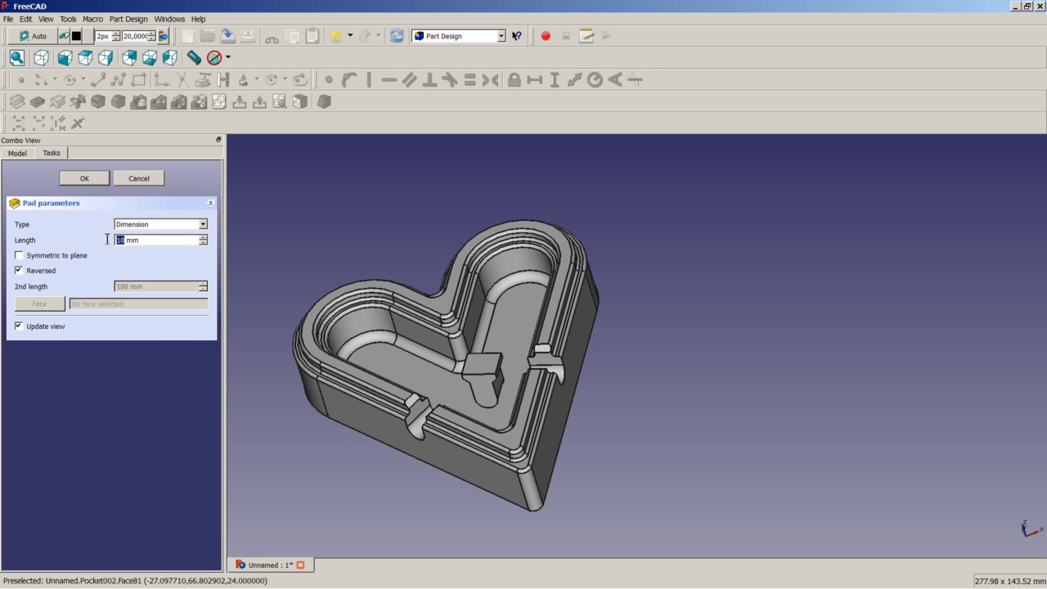
type("90")
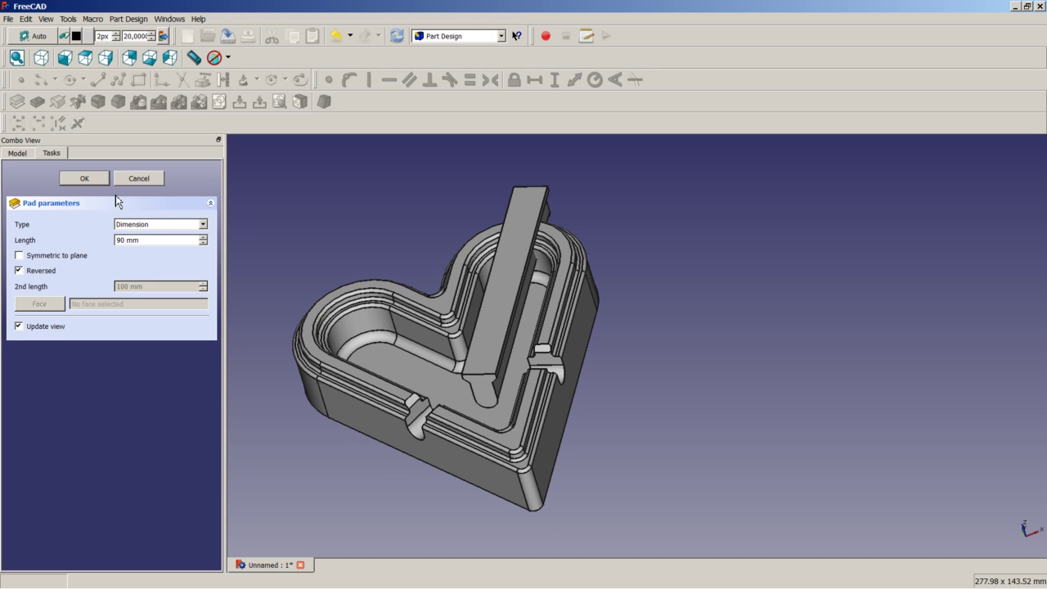
left_click(95, 179)
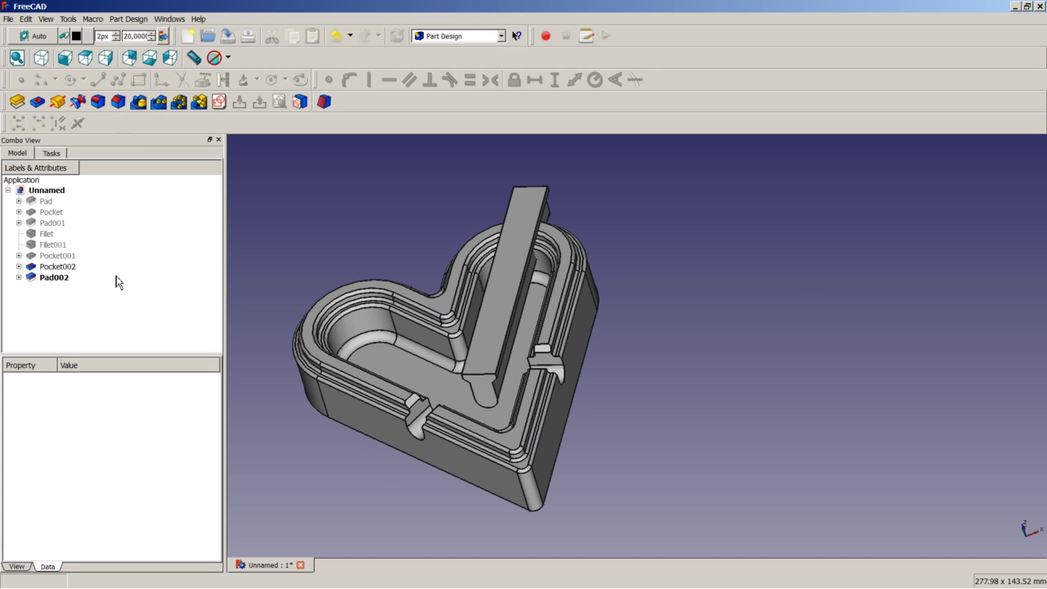
- Select Pocket002 and Pad002 together and switch to the Part workbench
middle_click_drag(270, 269, 337, 224)
scroll(583, 257, "up", 5)
middle_click_drag(582, 258, 598, 474)
scroll(621, 458, "down", 4)
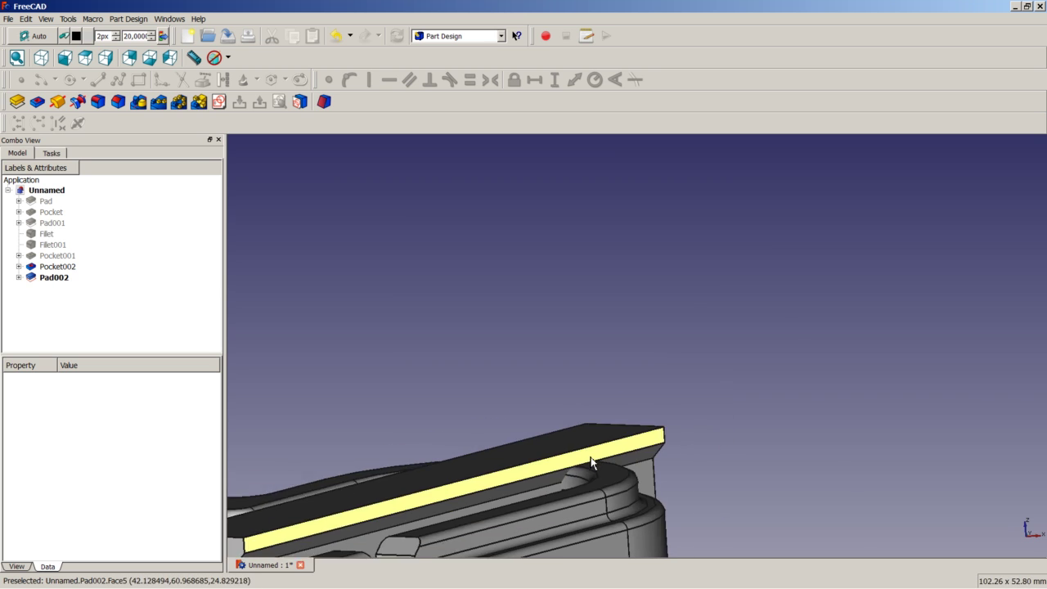
left_click(69, 269)
left_click(54, 277, "ctrl")
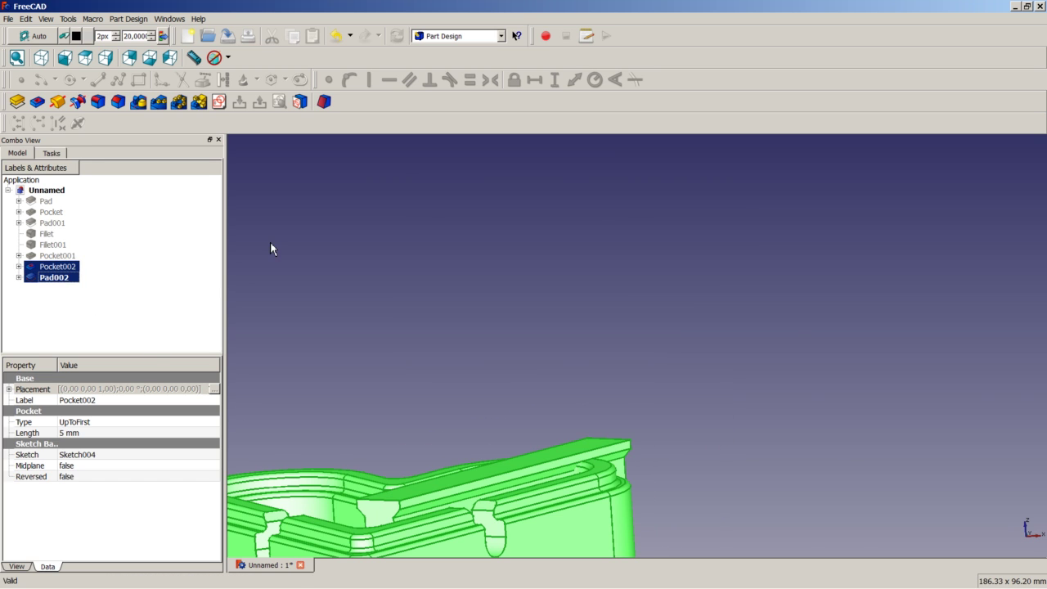
left_click(458, 36)
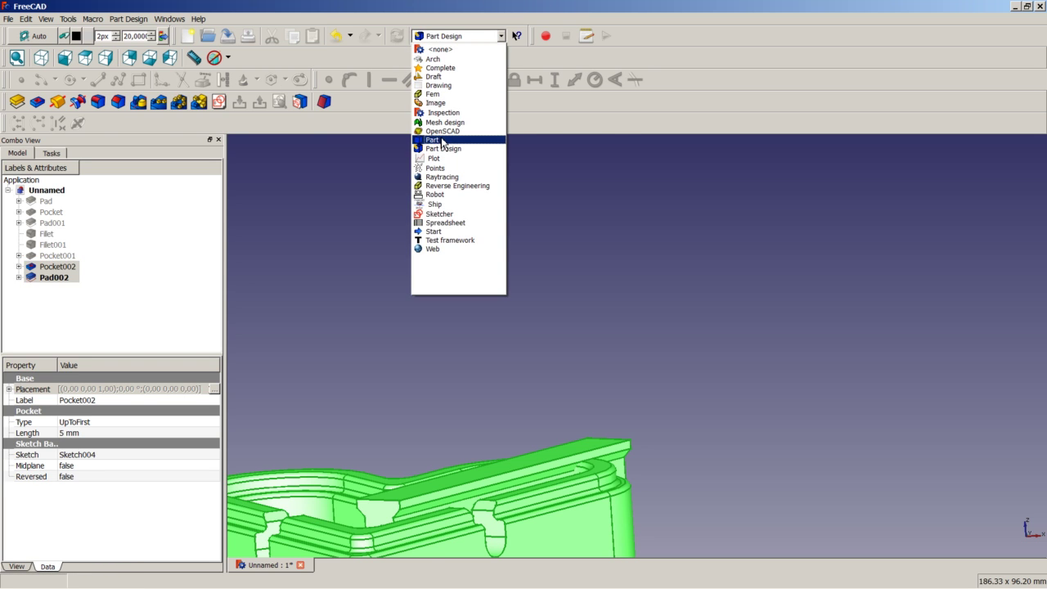
left_click(442, 140)
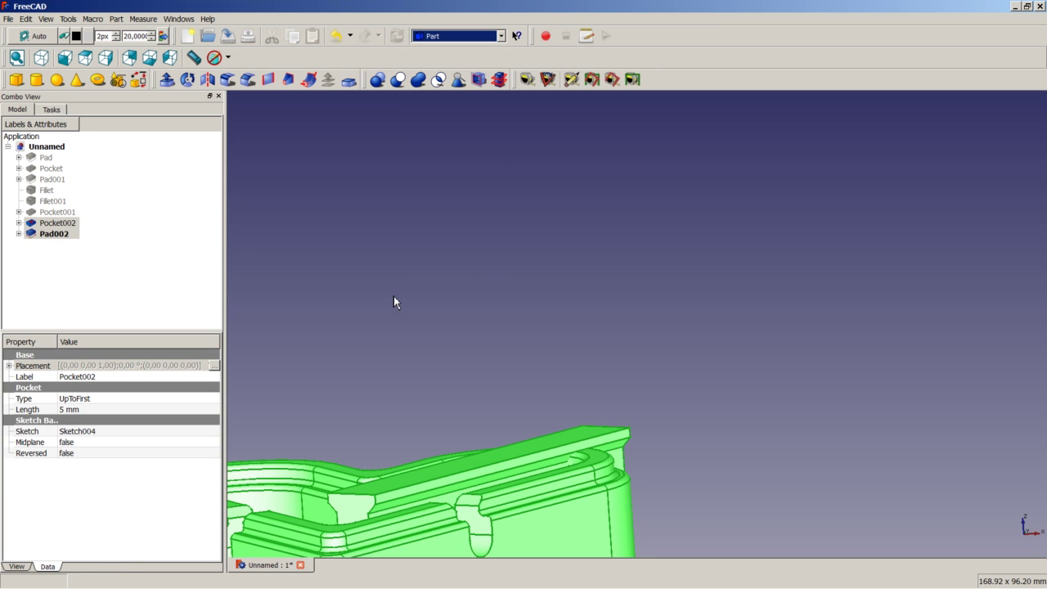
- Cut Pad002 from Pocket002 and return to the isometric view
scroll(394, 296, "down", 4)
middle_click_drag(365, 303, 380, 346)
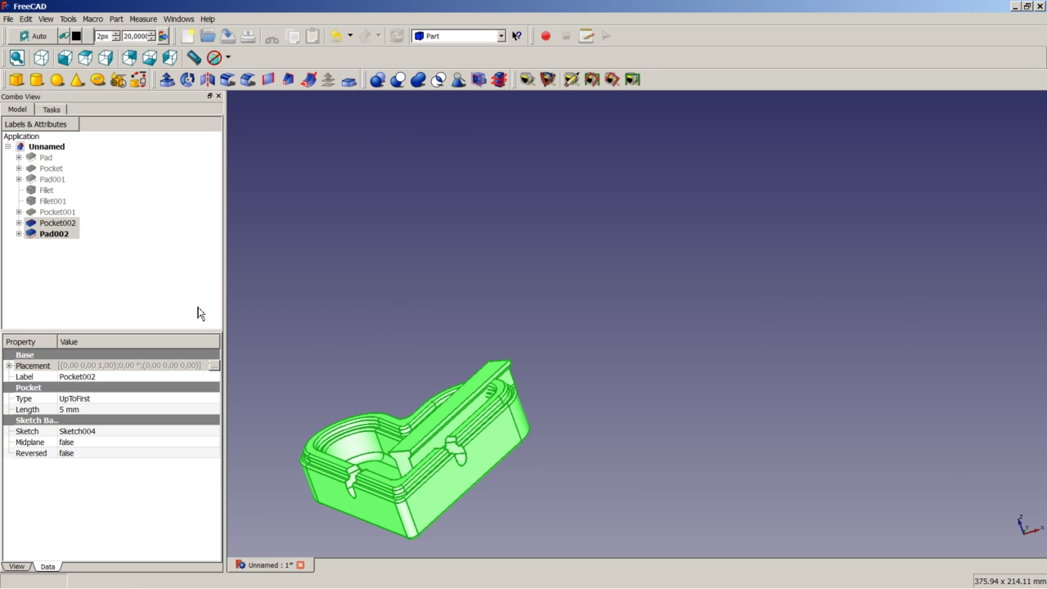
left_click(398, 79)
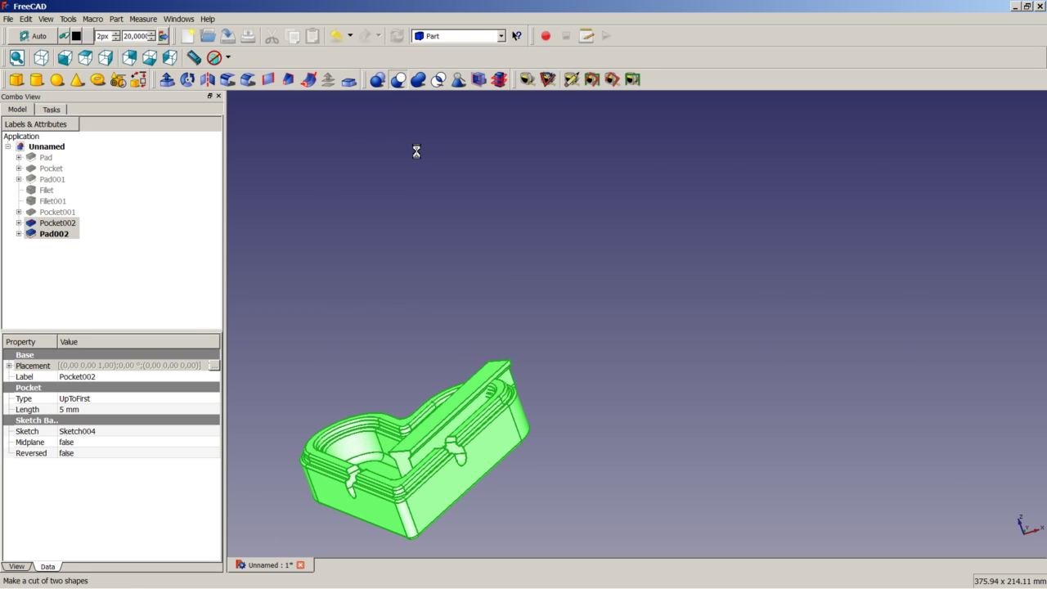
middle_click_drag(495, 350, 568, 398)
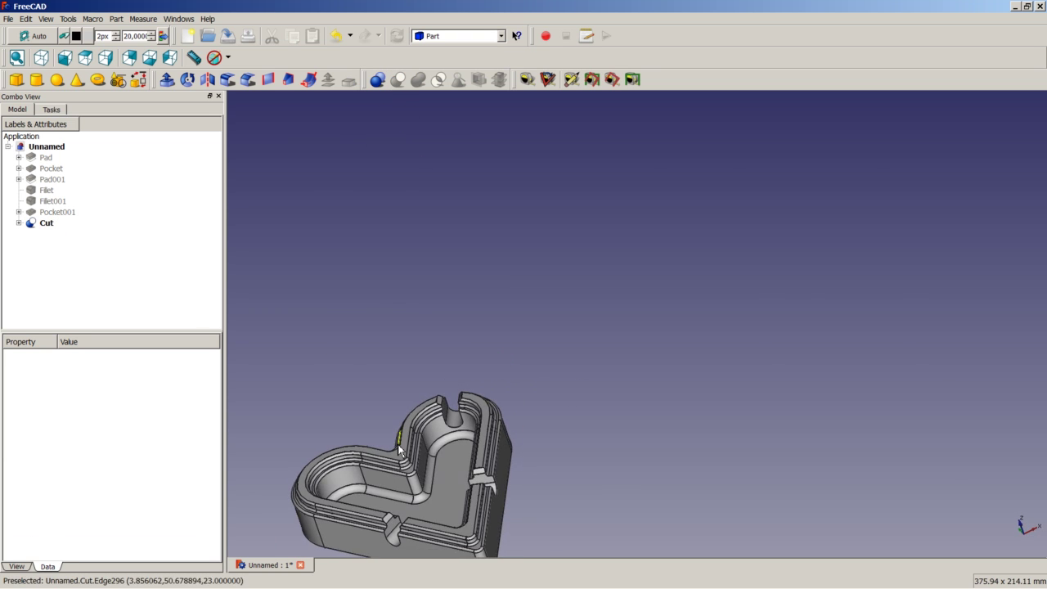
scroll(439, 364, "up", 5)
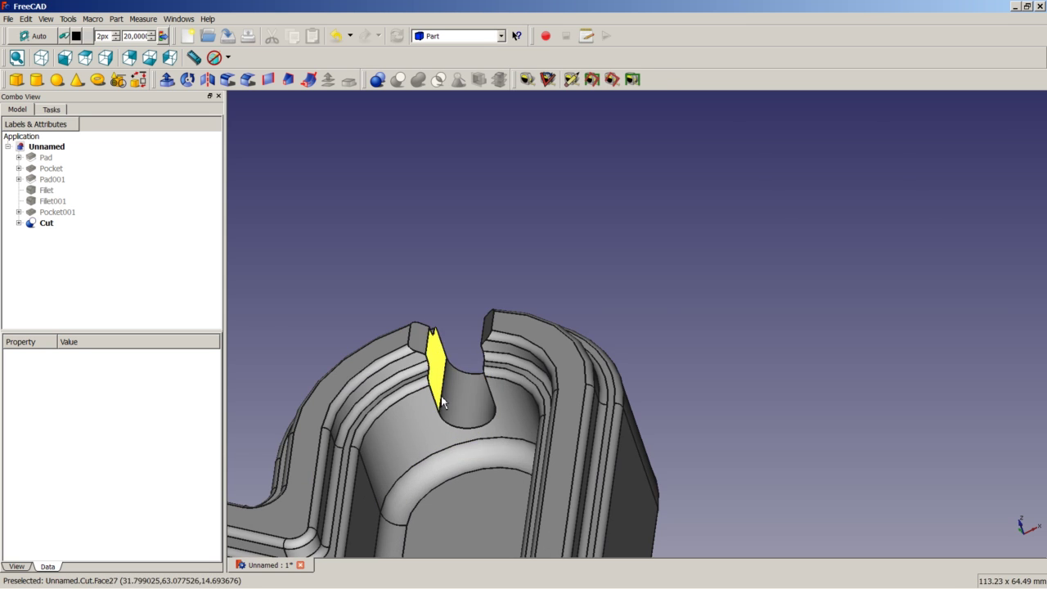
scroll(442, 384, "down", 5)
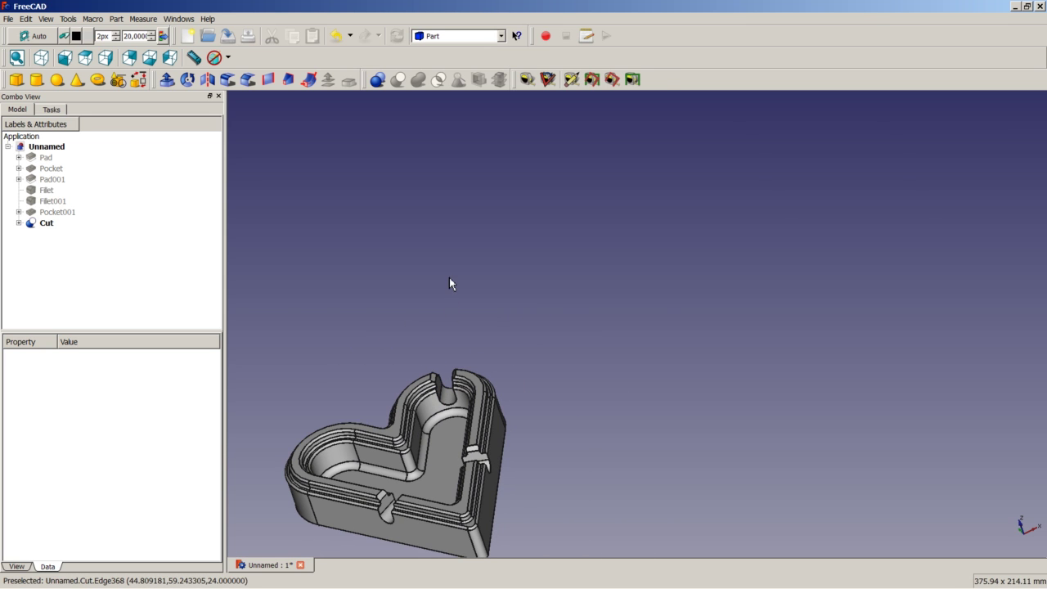
left_click(41, 57)
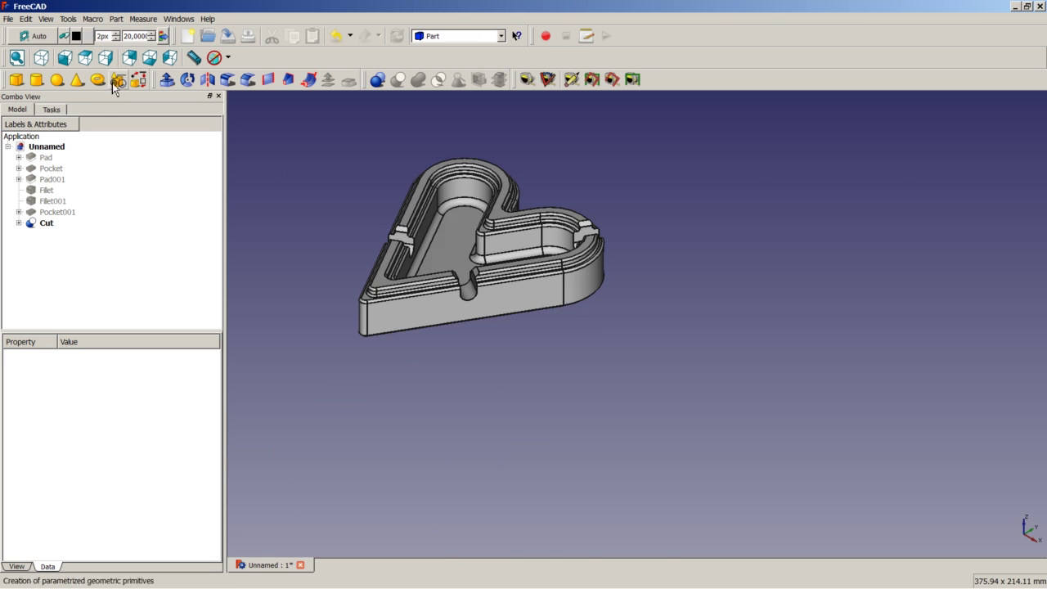
- Fit the model in view and duplicate Sketch005 as Sketch006
right_click(571, 368)
left_click(601, 378)
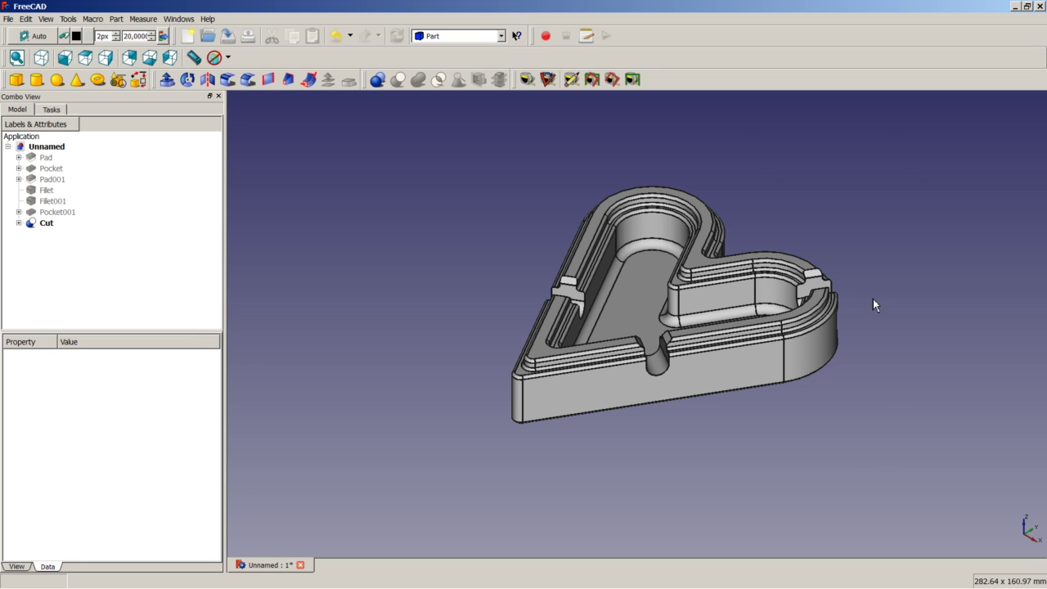
left_click(18, 222)
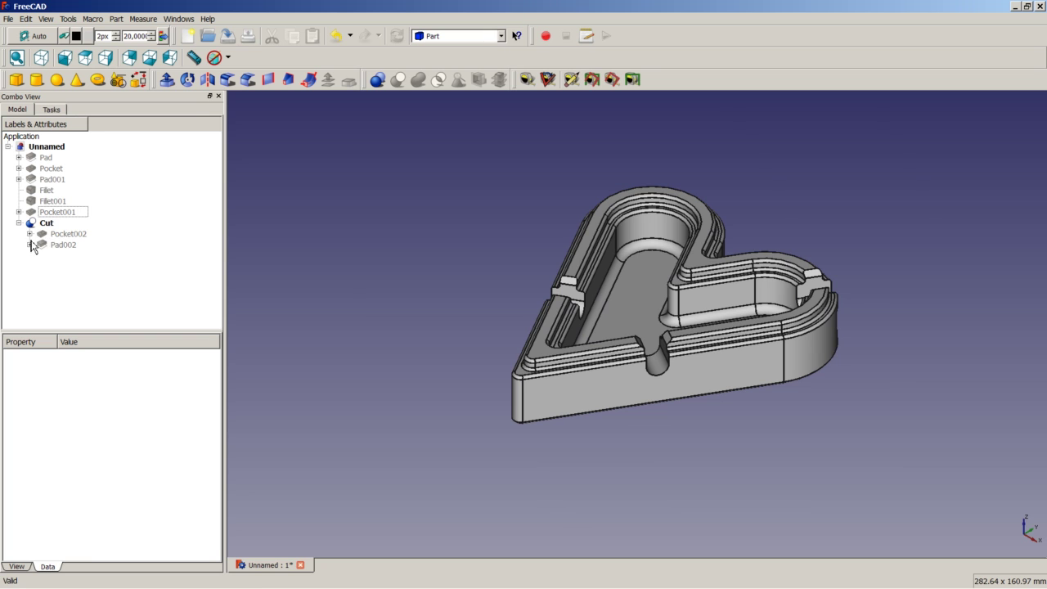
left_click(29, 245)
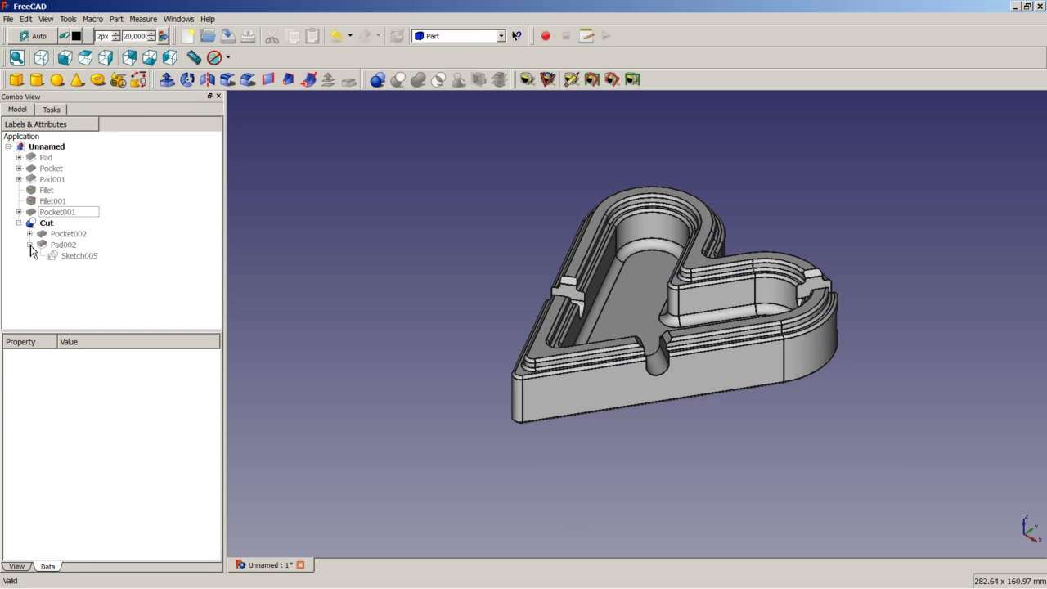
left_click(82, 256)
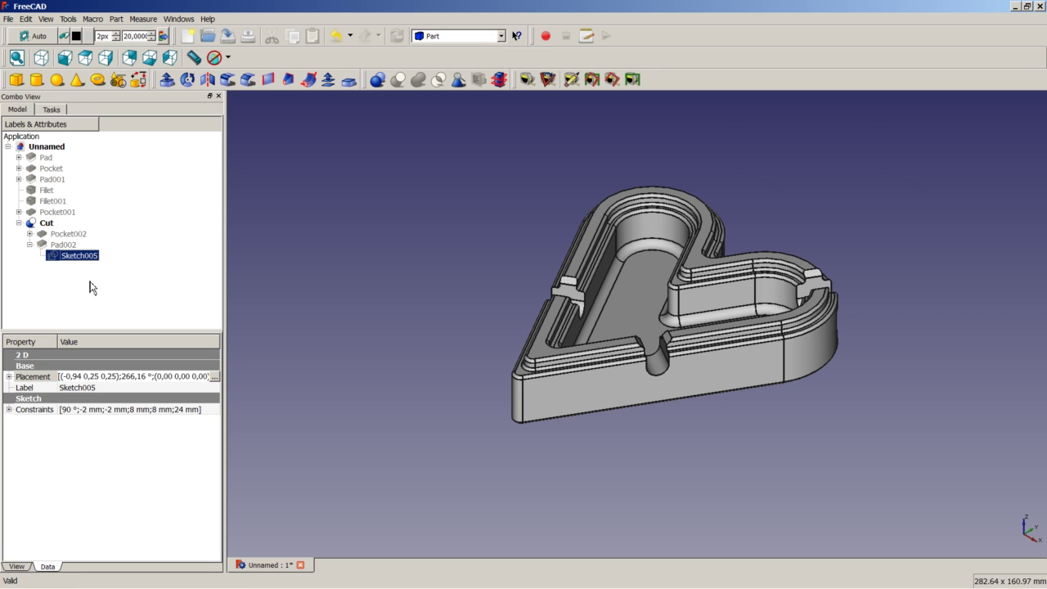
left_click(26, 19)
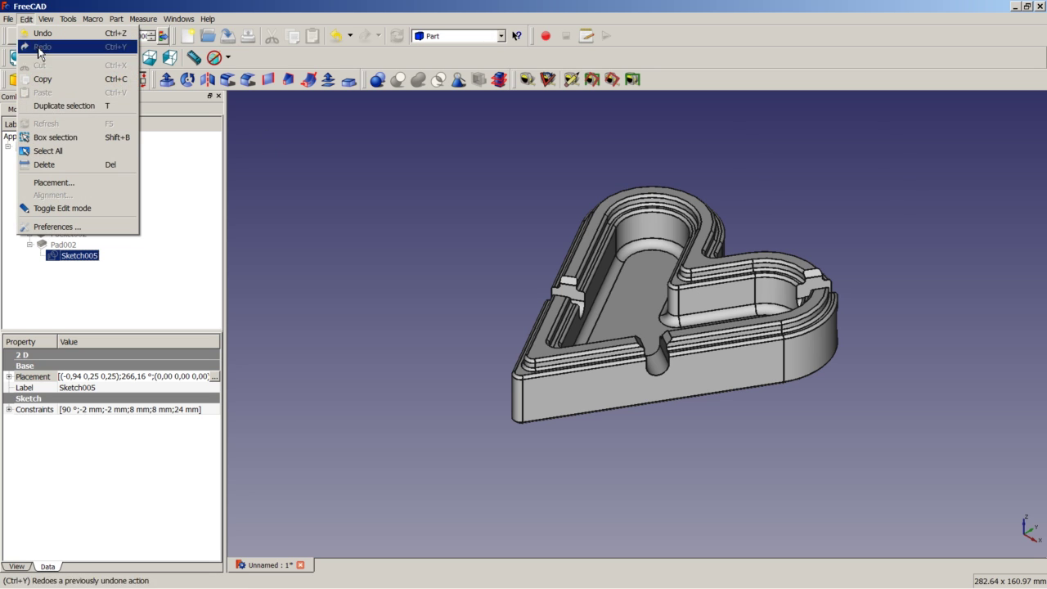
left_click(73, 104)
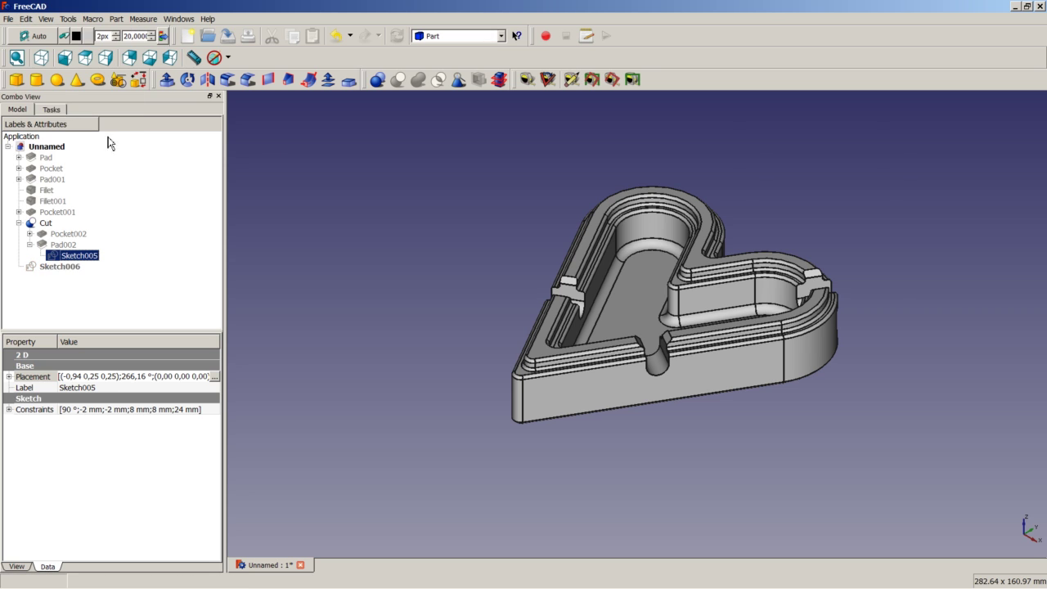
- Rotate Sketch006 an incremental 60° about the Z axis through its Placement
left_click(73, 270)
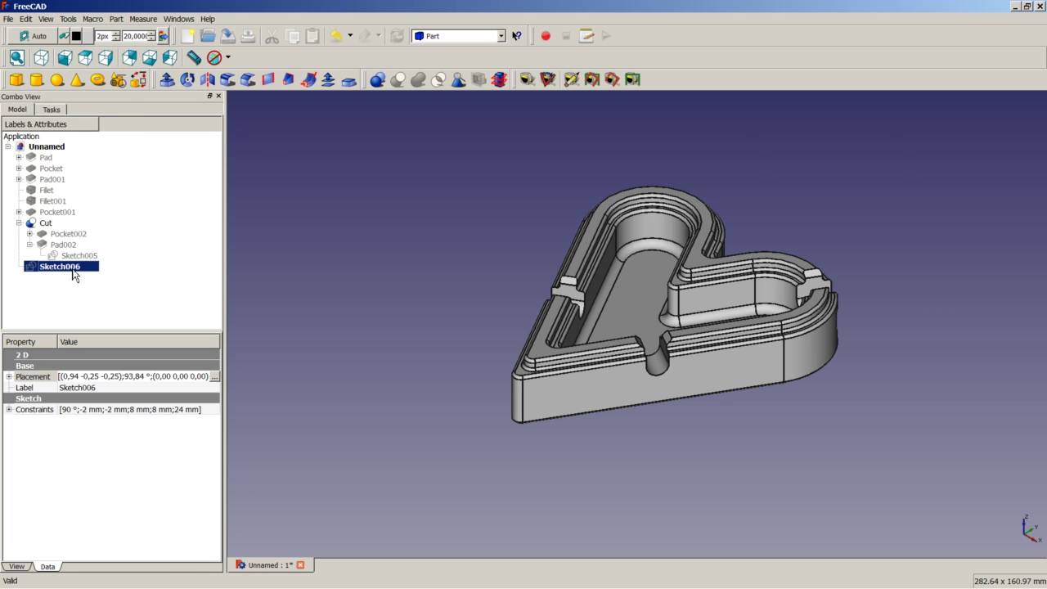
left_click(215, 377)
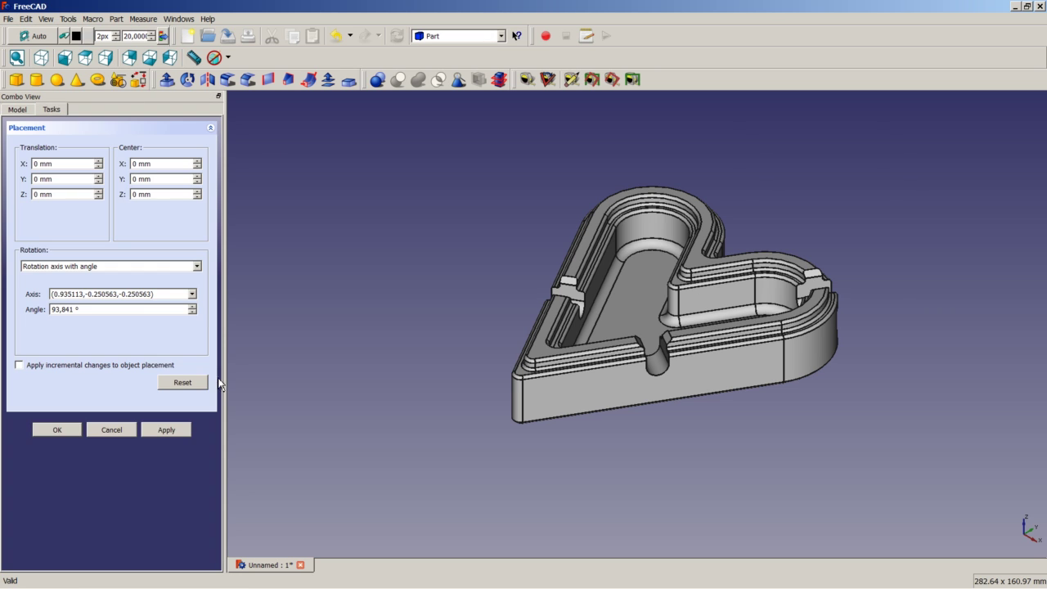
left_click(49, 366)
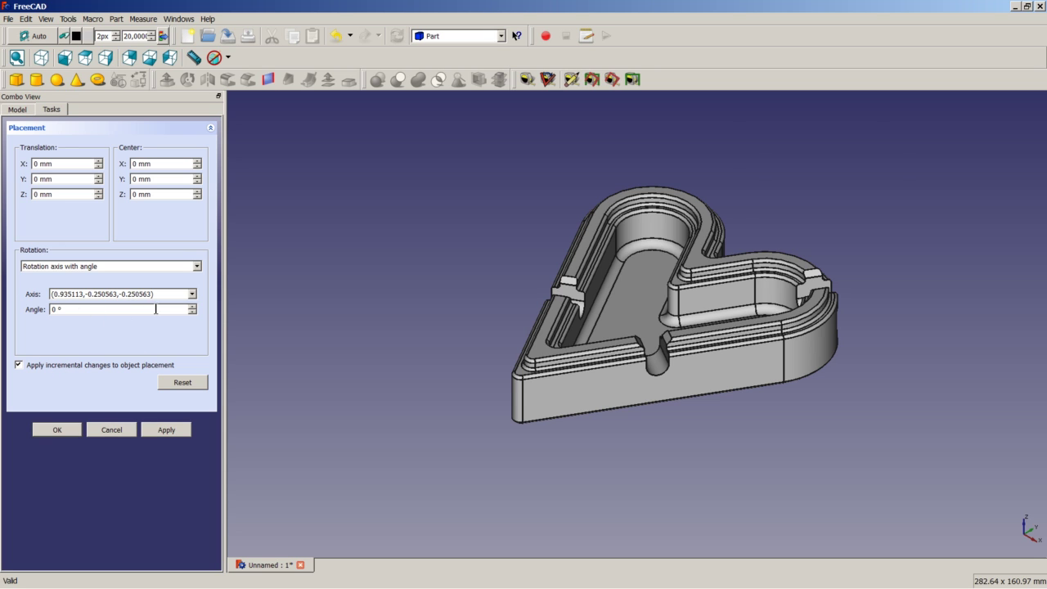
left_click(192, 298)
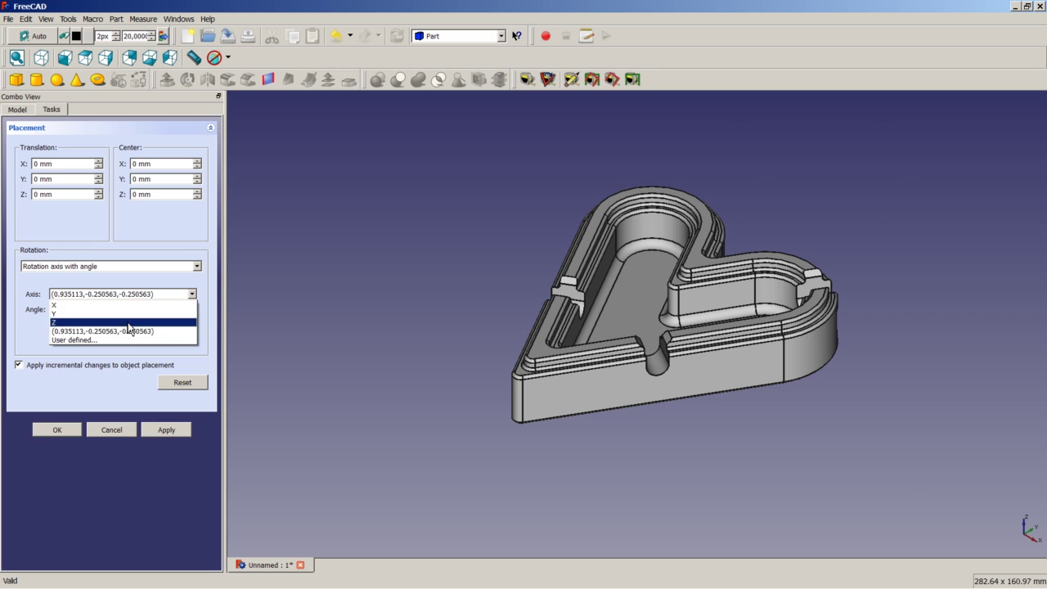
left_click(147, 325)
key("Tab")
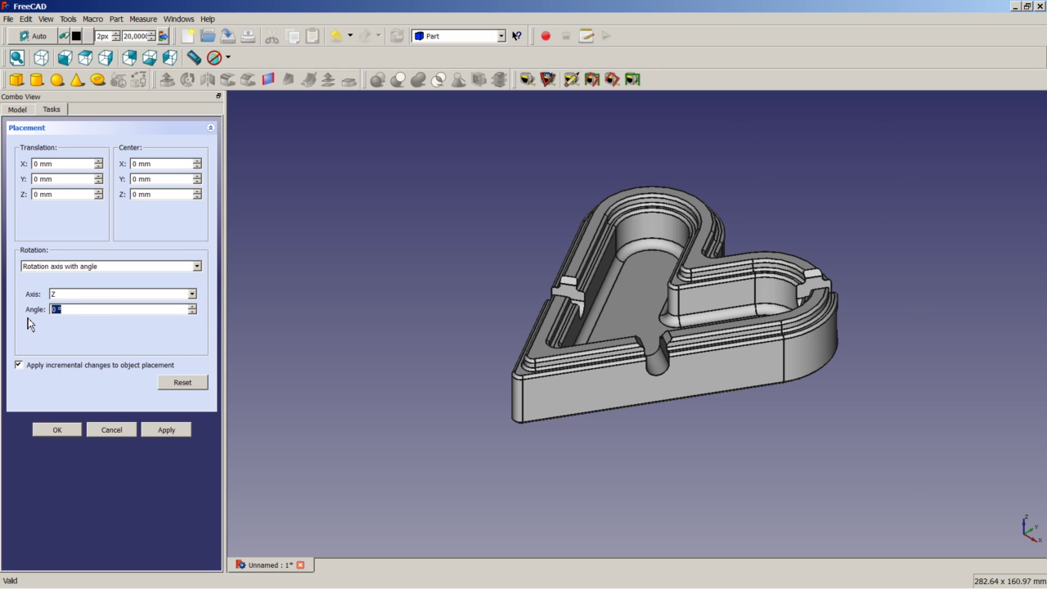
left_click(57, 429)
- Make Sketch006 visible, inspect it in the tray, and collapse the Cut branch
right_click(69, 268)
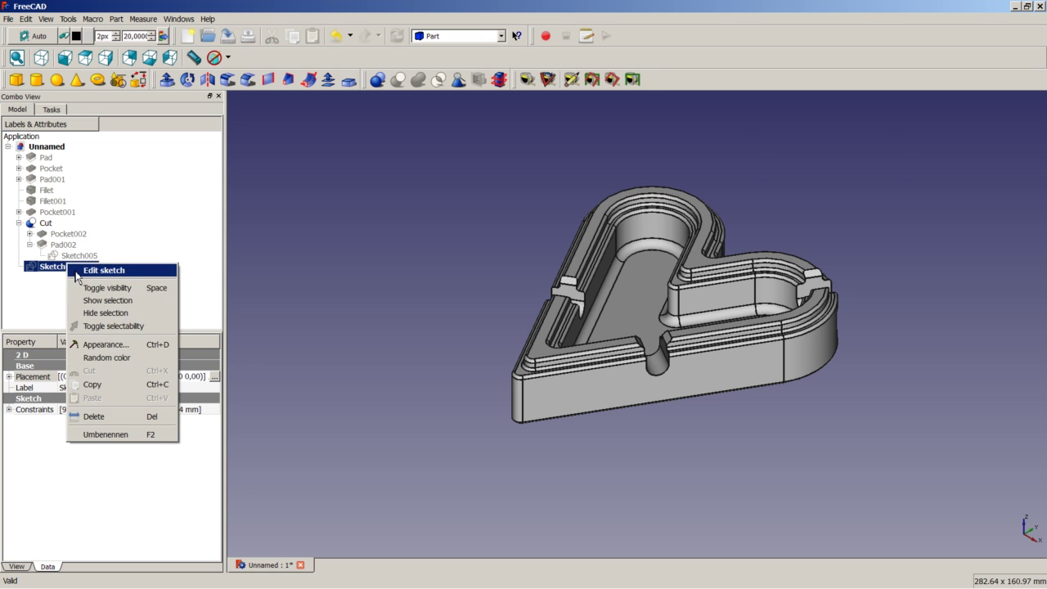
left_click(112, 288)
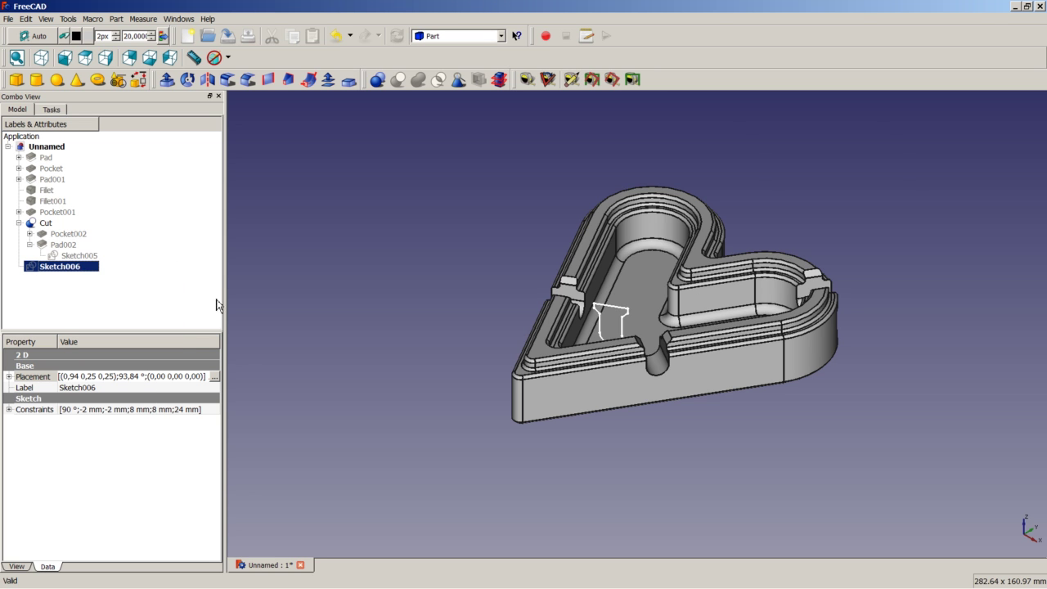
mouse_move(481, 296)
middle_mouse_down()
mouse_move(499, 365)
mouse_move(626, 369)
middle_mouse_up()
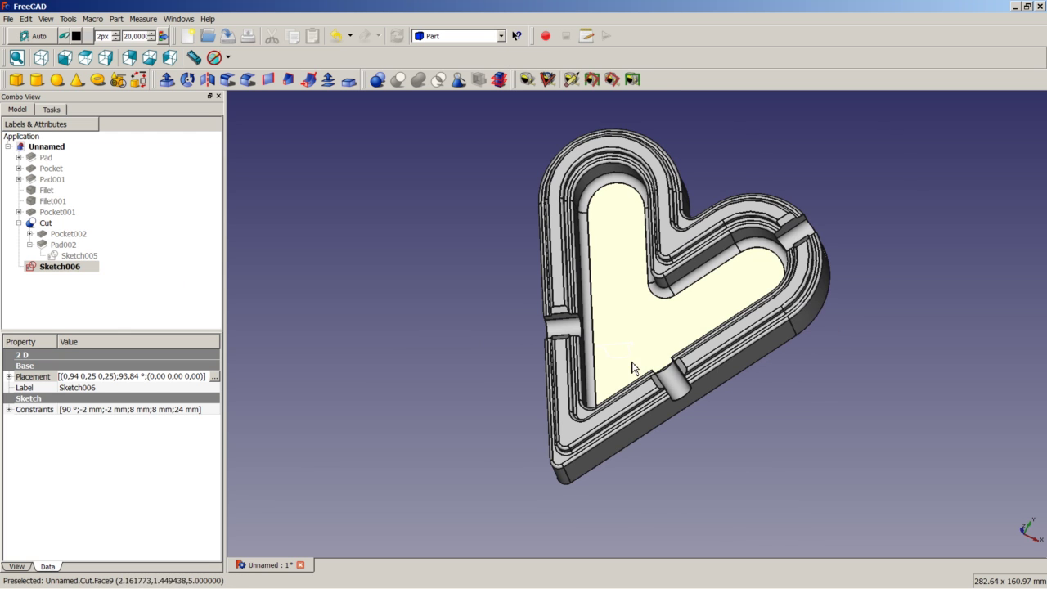
middle_click_drag(631, 367, 511, 299)
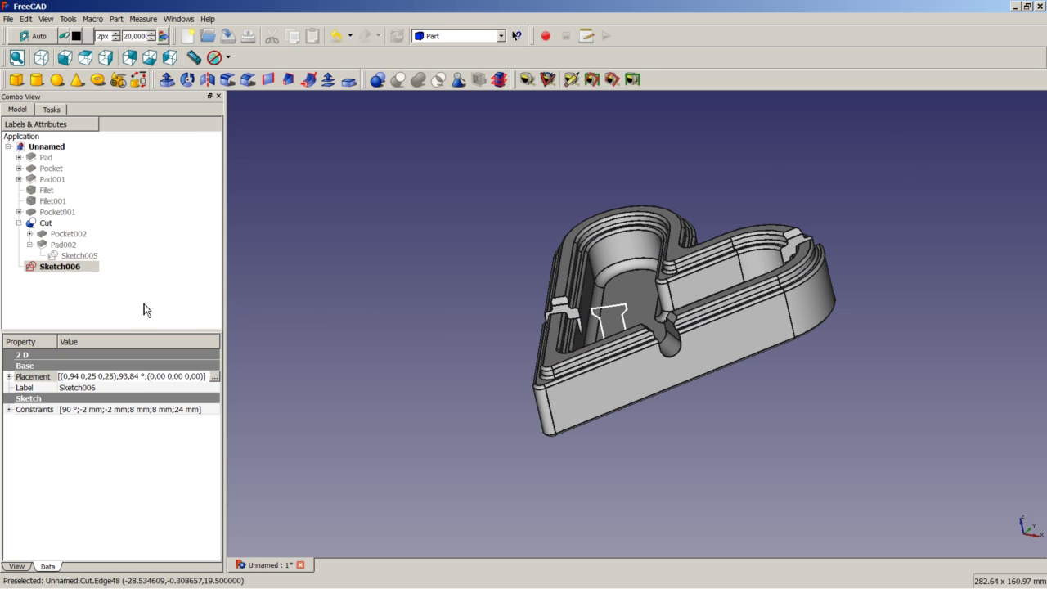
left_click(18, 222)
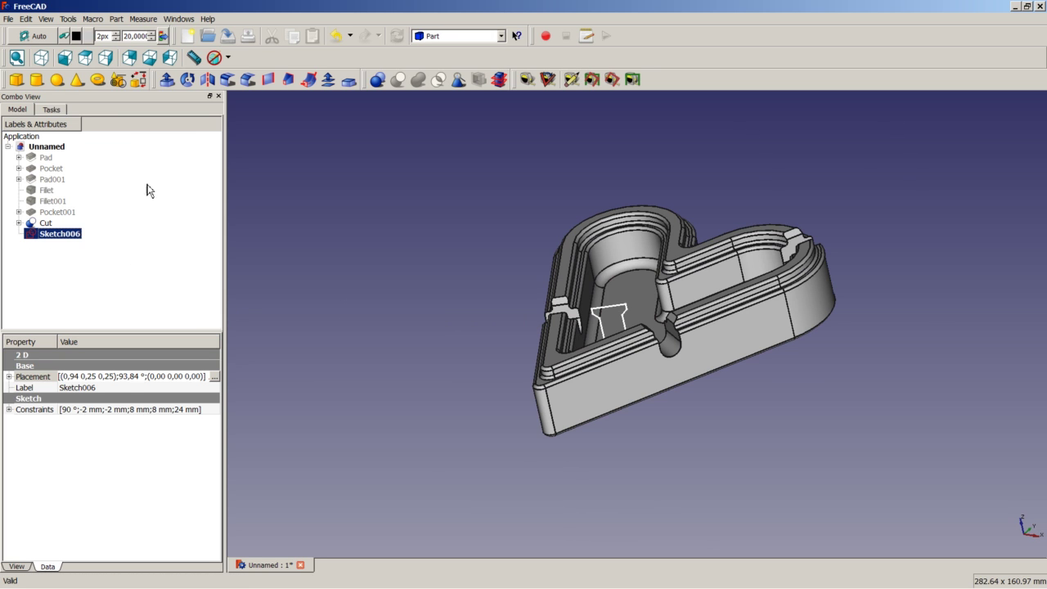
- In Part Design, pad Sketch006 90 mm reversed to create Pad003
left_click(445, 41)
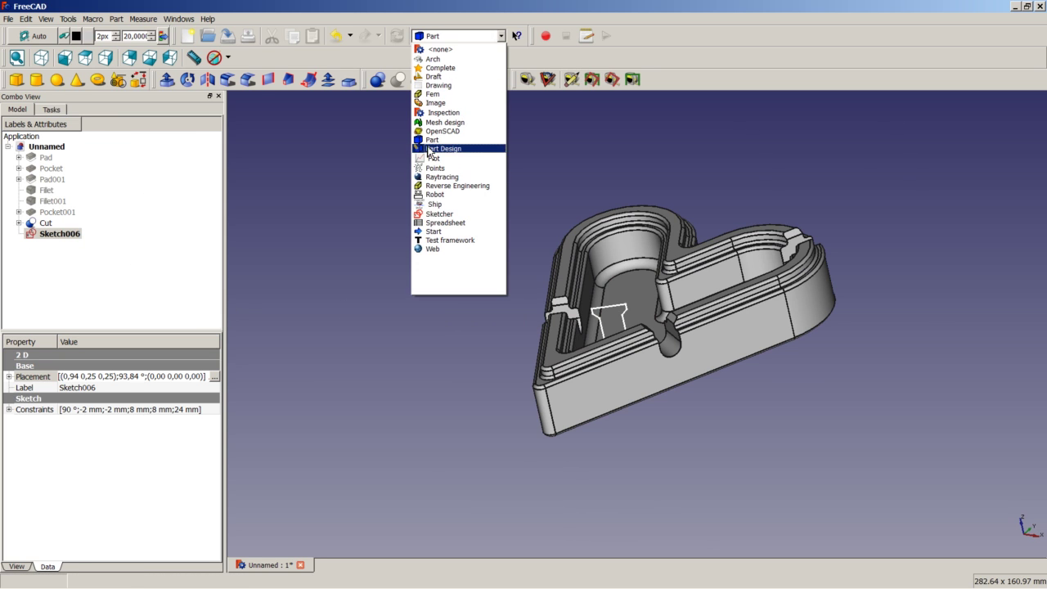
left_click(429, 149)
left_click(23, 155)
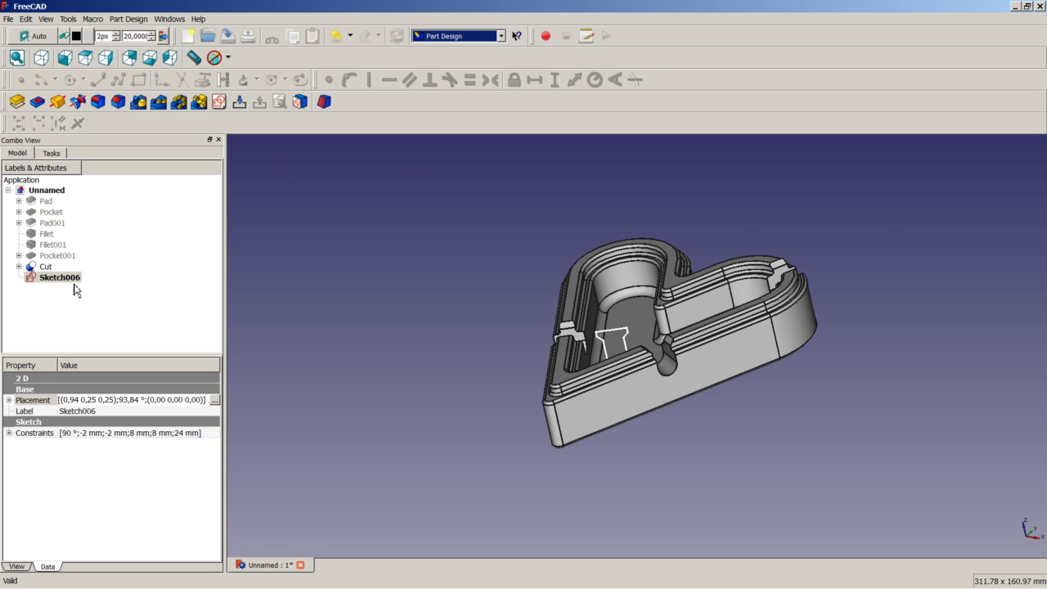
left_click(17, 102)
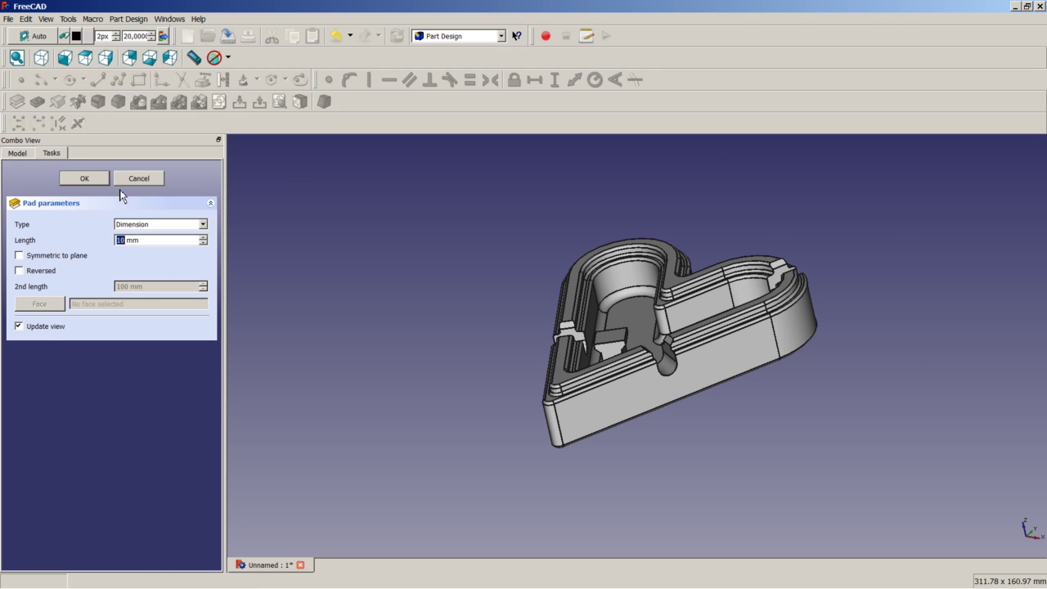
left_click(54, 273)
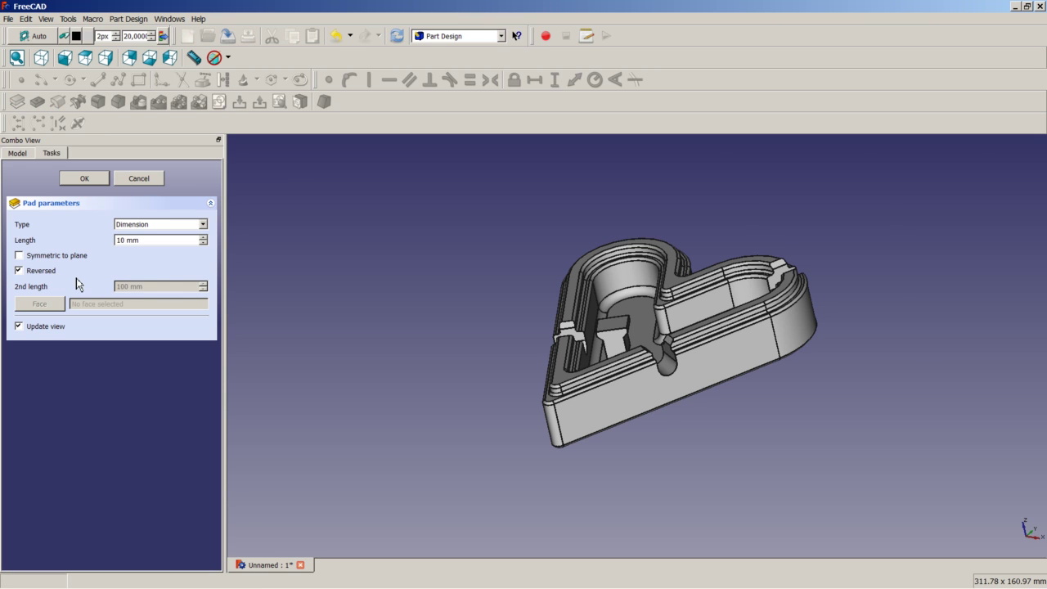
type("90")
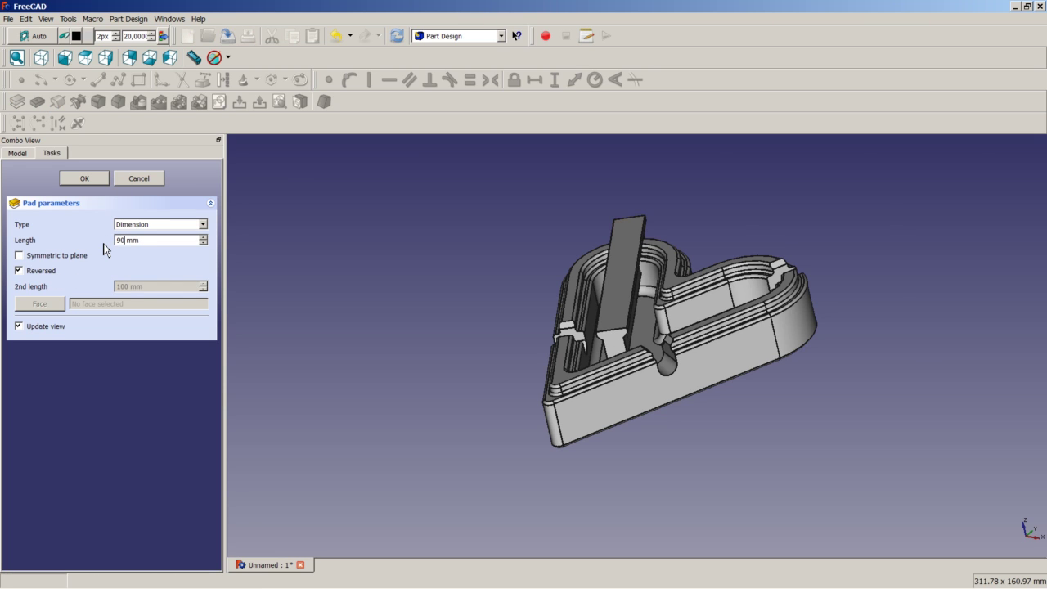
left_click(90, 182)
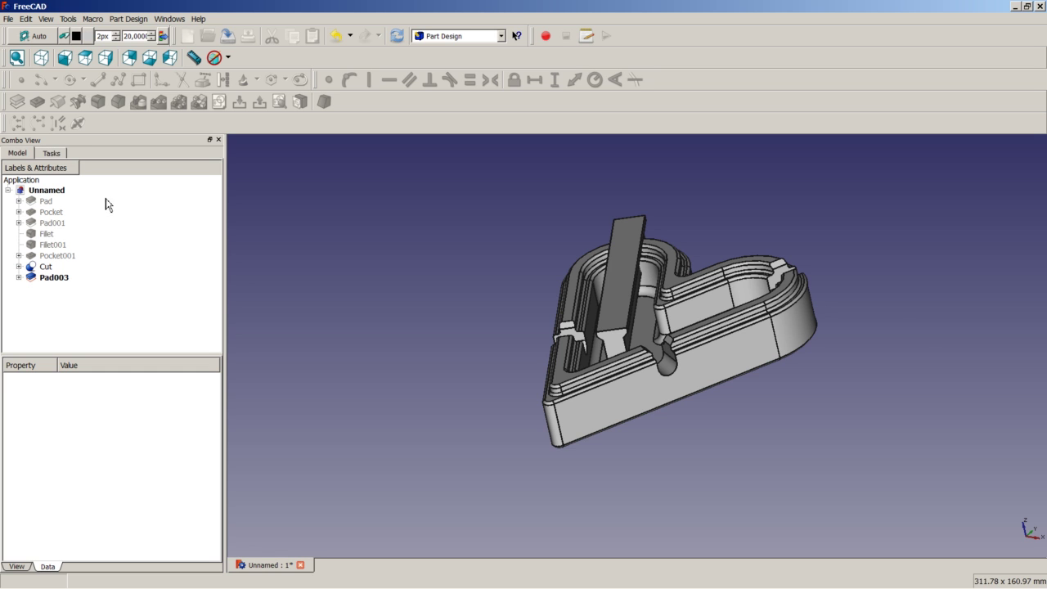
- Subtract Pad003 from Cut with Part Cut, creating Cut001, then fit the isometric view
left_click(47, 267)
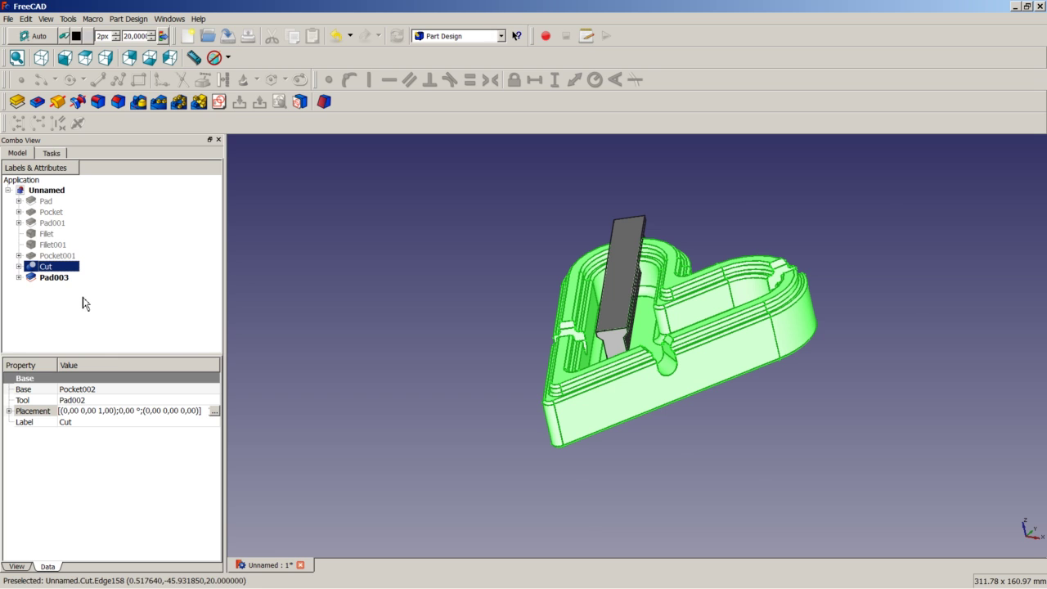
left_click(60, 278, "ctrl")
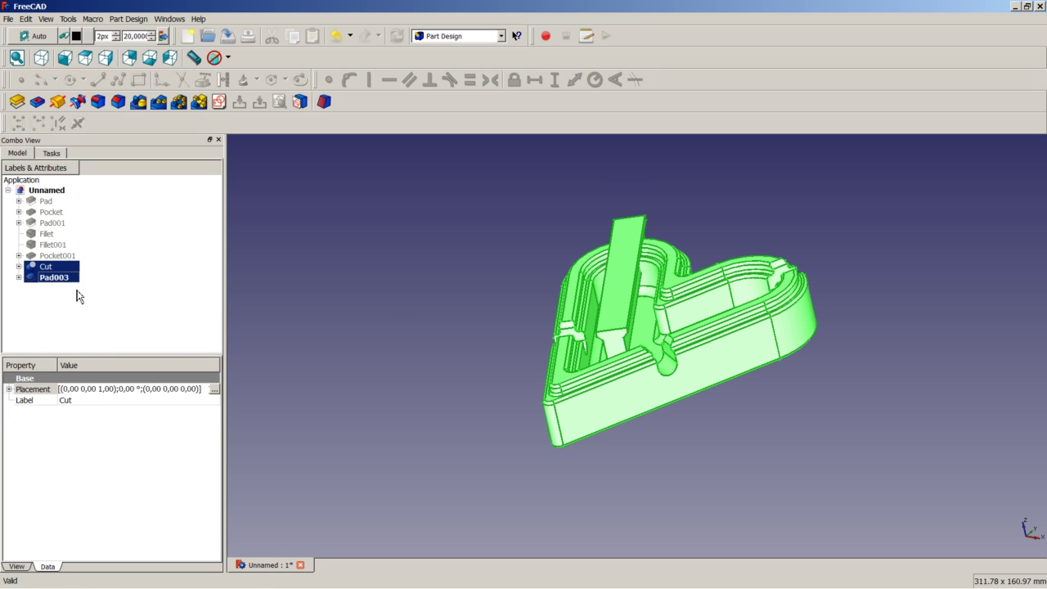
left_click(451, 36)
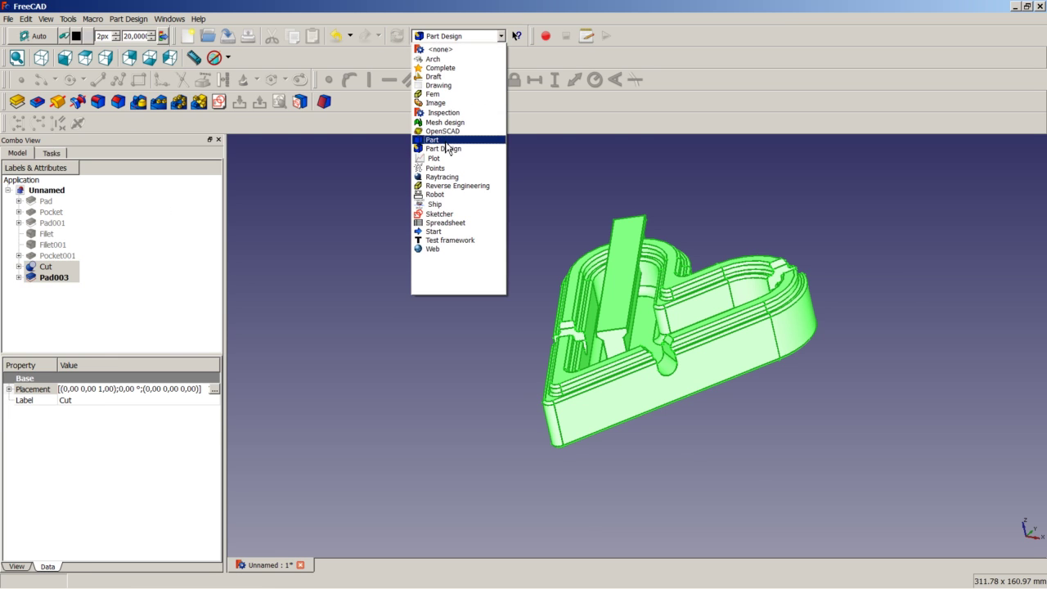
left_click(445, 141)
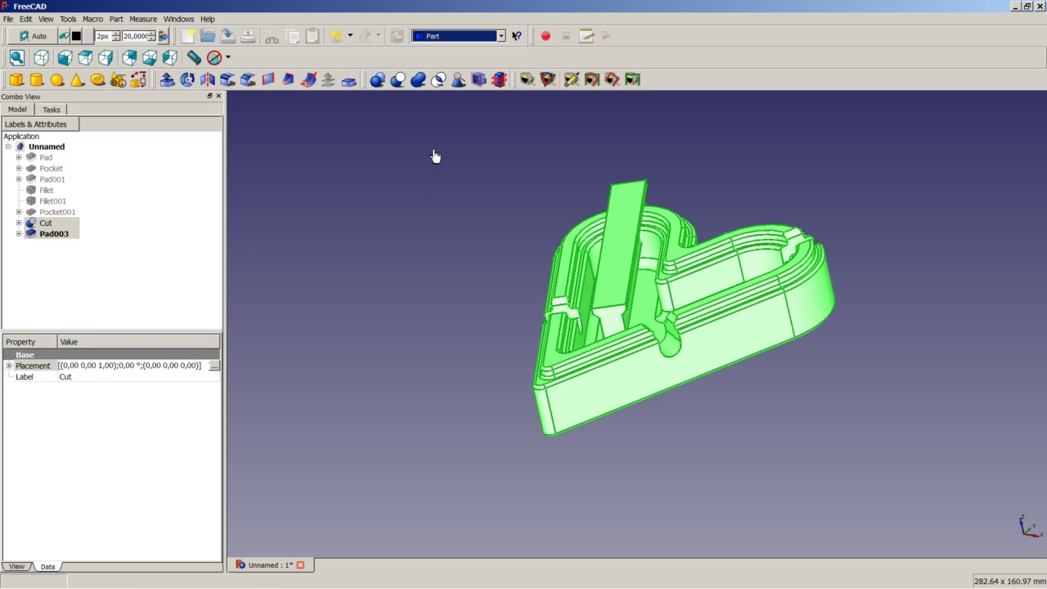
left_click(399, 82)
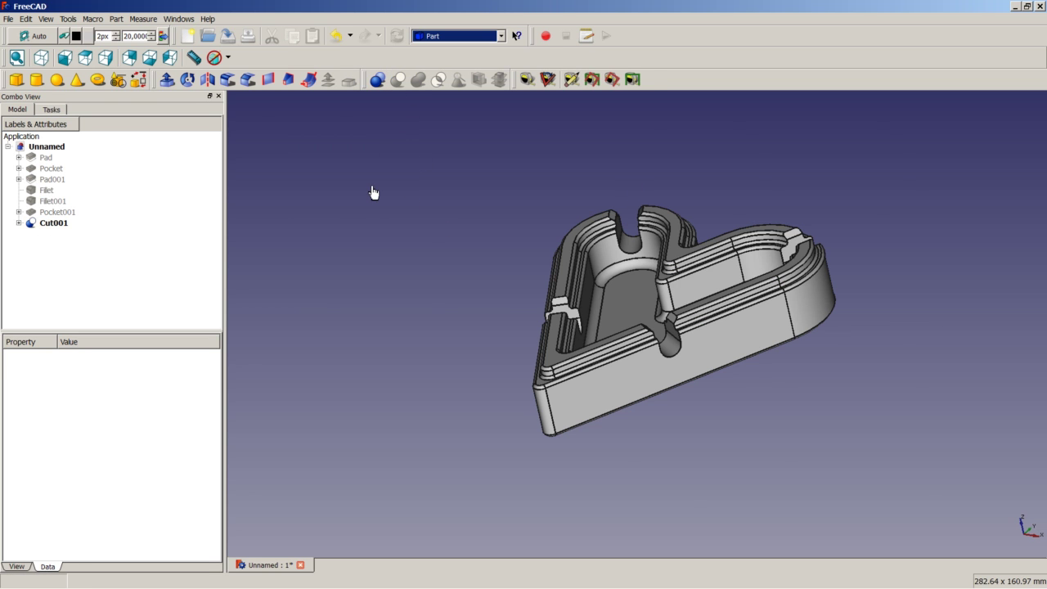
left_click(41, 57)
right_click(480, 250)
left_click(495, 253)
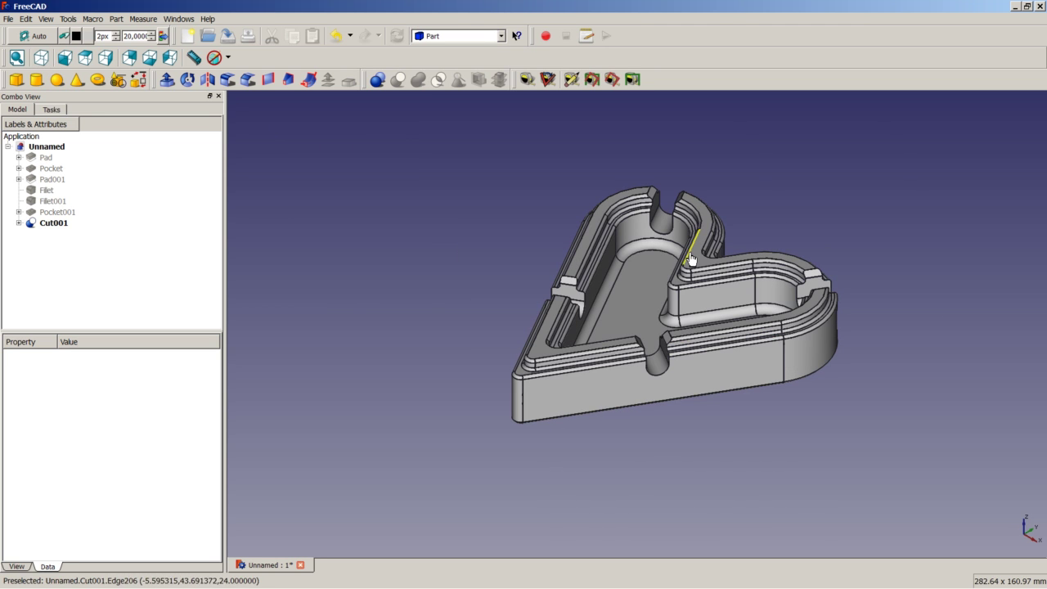